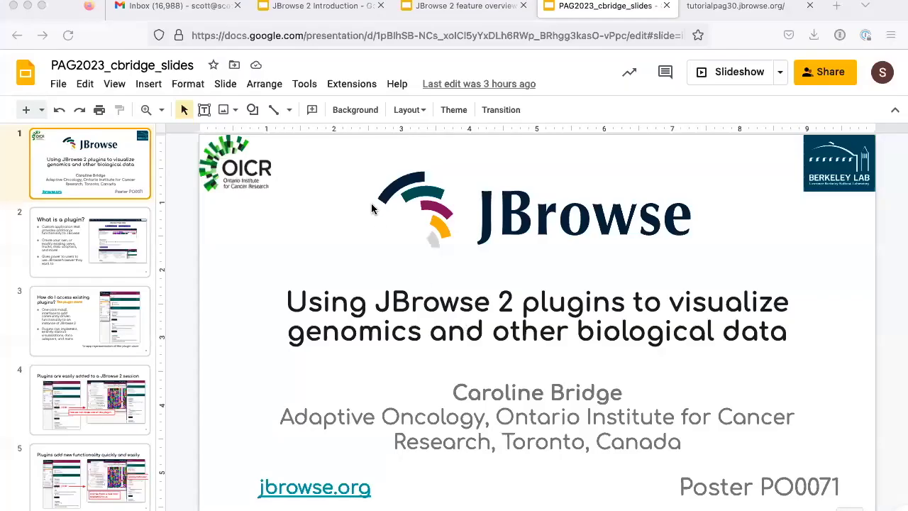
Switch to the terminal and enter the server address tutorialpag30.jbrowse.org at the prompt, followed by about ten blank lines
{"action": "key", "text": "super+Tab"}
{"action": "key", "text": "super+Tab"}
{"action": "key", "text": "super+Tab"}
{"action": "key", "text": "super+Tab"}
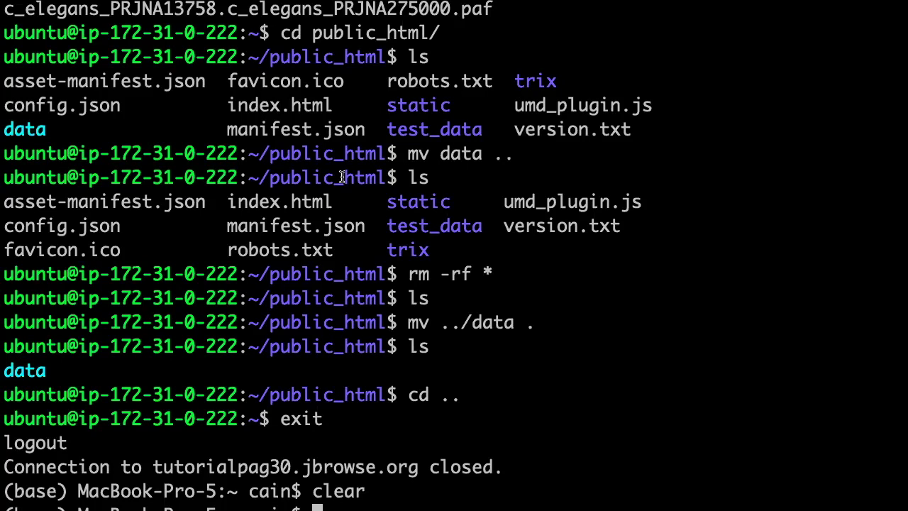
{"action": "type", "text": "tut"}
{"action": "type", "text": "orial"}
{"action": "type", "text": "s.m"}
{"action": "type", "text": "30."}
{"action": "type", "text": "jbr"}
{"action": "type", "text": "owse.org"}
{"action": "key", "text": "Return"}
{"action": "key", "text": "Return"}
{"action": "key", "text": "Return"}
{"action": "key", "text": "Return"}
{"action": "key", "text": "Return"}
{"action": "key", "text": "Return"}
{"action": "key", "text": "Return"}
{"action": "key", "text": "Return"}
{"action": "key", "text": "Return"}
{"action": "key", "text": "Return"}
{"action": "key", "text": "Return"}
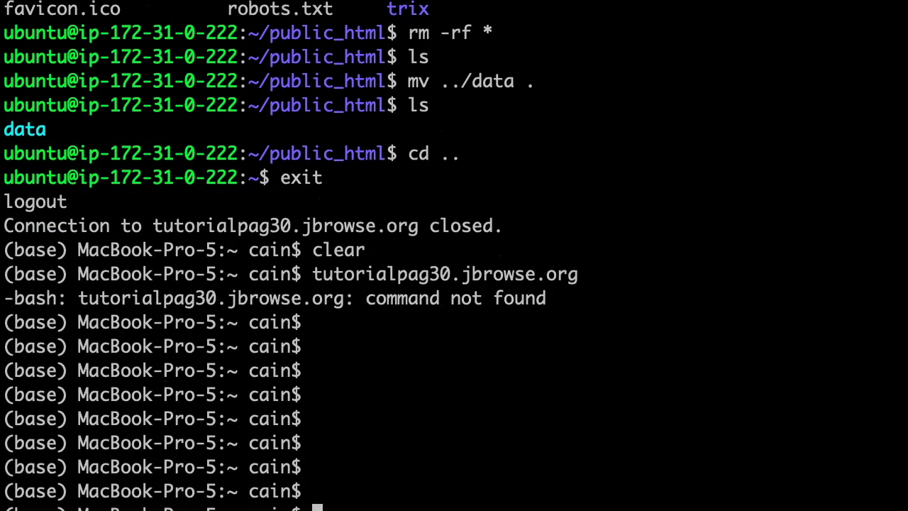
Copy tutorialpag30.jbrowse.org from the terminal, switch to Firefox and open that address in a new tab
{"action": "left_click_drag", "start_coordinate": [85, 10], "coordinate": [178, 182]}
{"action": "left_click_drag", "start_coordinate": [310, 226], "coordinate": [581, 226]}
{"action": "key", "text": "super+c"}
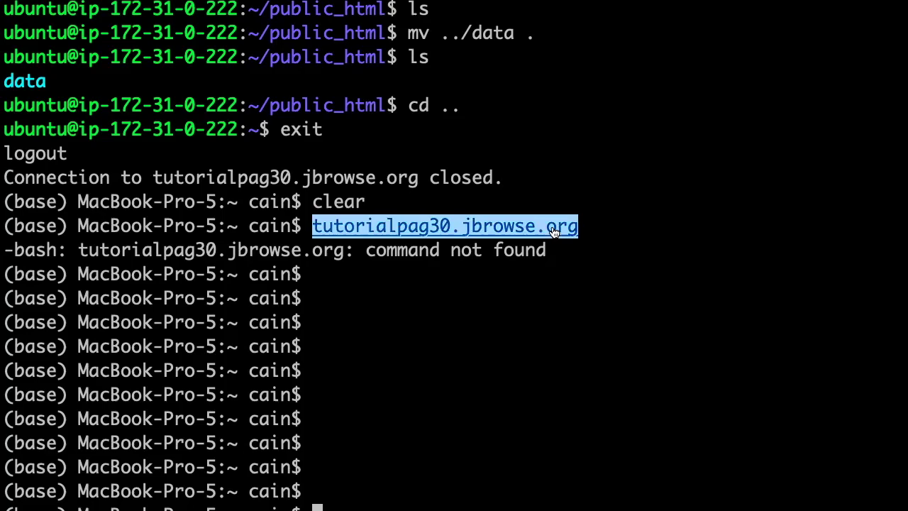
{"action": "key", "text": "super+Tab"}
{"action": "key", "text": "super+Tab"}
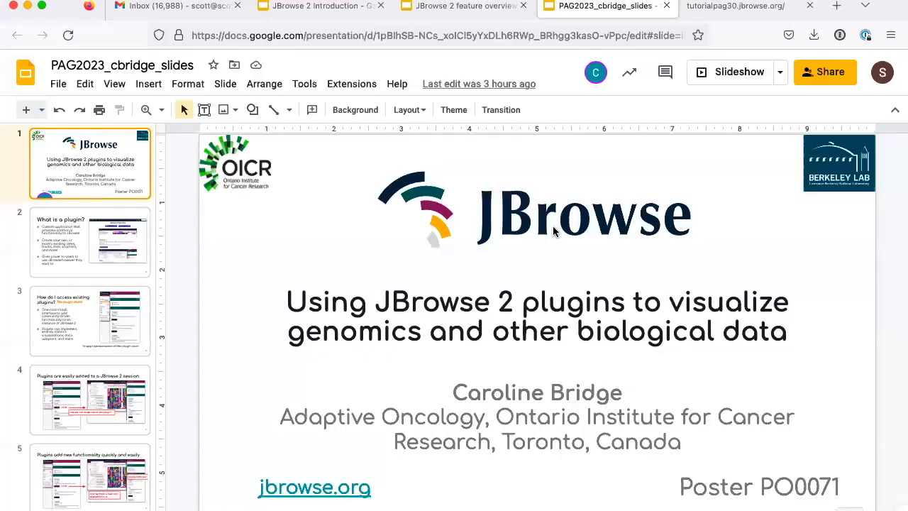
{"action": "key", "text": "super+t"}
{"action": "key", "text": "super+v"}
{"action": "key", "text": "Return"}
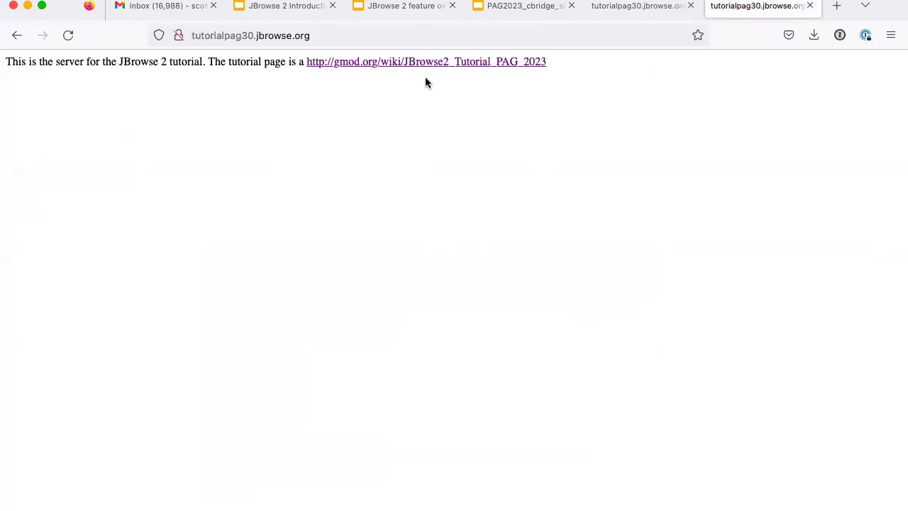
Enlarge the tutorial server page to 300%
{"action": "key", "text": "super+equal"}
{"action": "key", "text": "super+equal"}
{"action": "key", "text": "super+equal"}
{"action": "key", "text": "super+equal"}
{"action": "key", "text": "super+equal"}
{"action": "key", "text": "super+equal"}
{"action": "key", "text": "super+equal"}
{"action": "key", "text": "super+equal"}
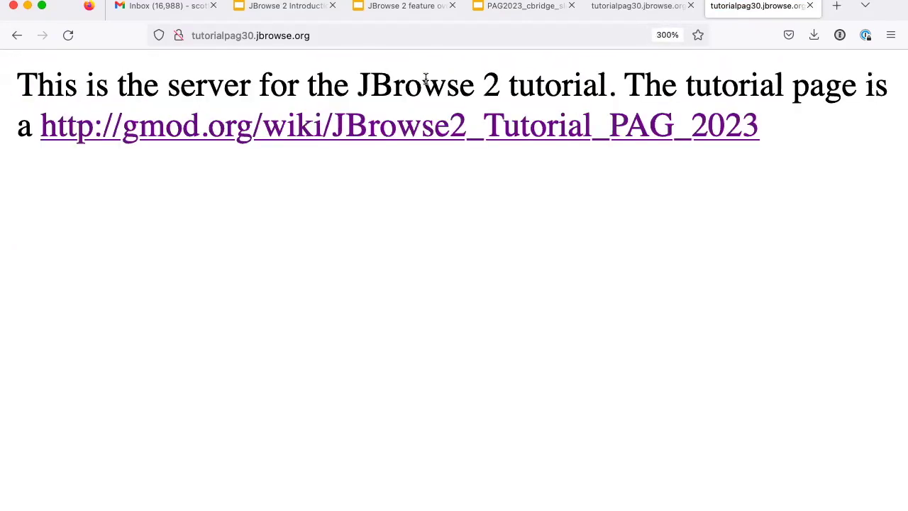
Open the gmod.org/wiki/JBrowse2_Tutorial_PAG_2023 link in a new tab and switch to that tab
{"action": "right_click", "coordinate": [350, 132]}
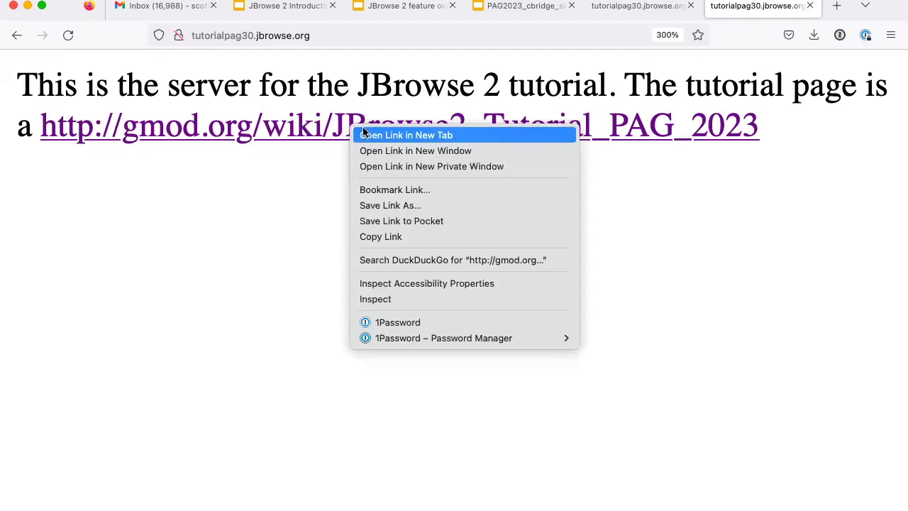
{"action": "left_click", "coordinate": [364, 135]}
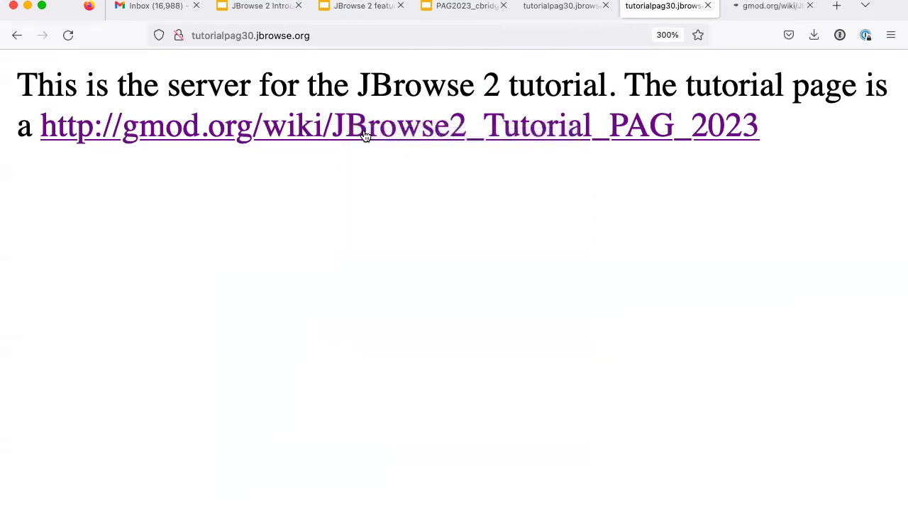
{"action": "left_click", "coordinate": [765, 10]}
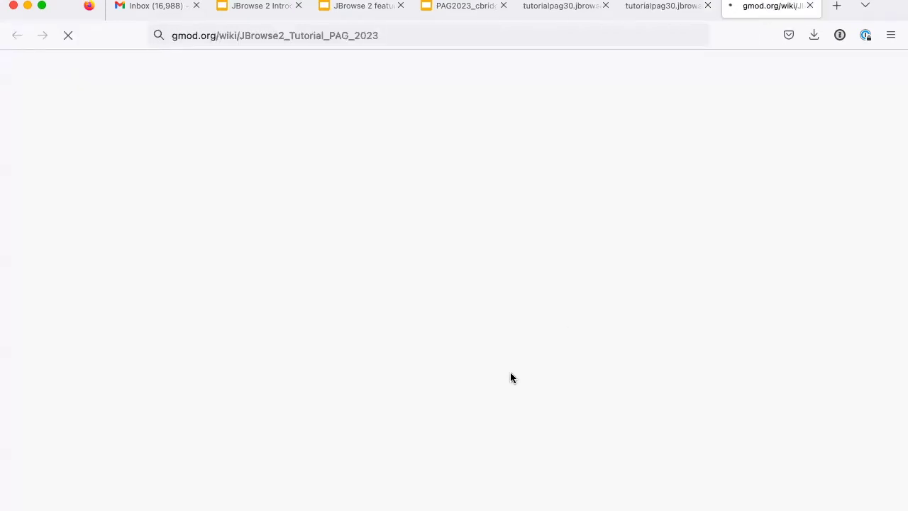
Enlarge the GMOD tutorial wiki page to 200% and show its introduction and table of contents
{"action": "key", "text": "super+plus"}
{"action": "key", "text": "super+plus"}
{"action": "key", "text": "super+plus"}
{"action": "key", "text": "super+plus"}
{"action": "key", "text": "super+plus"}
{"action": "key", "text": "super+plus"}
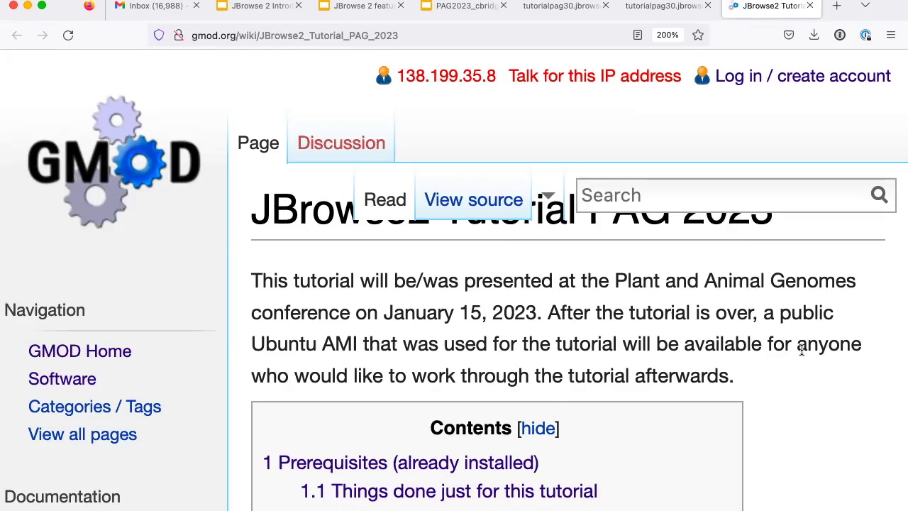
{"action": "scroll", "coordinate": [803, 355], "scroll_direction": "down", "scroll_amount": 2}
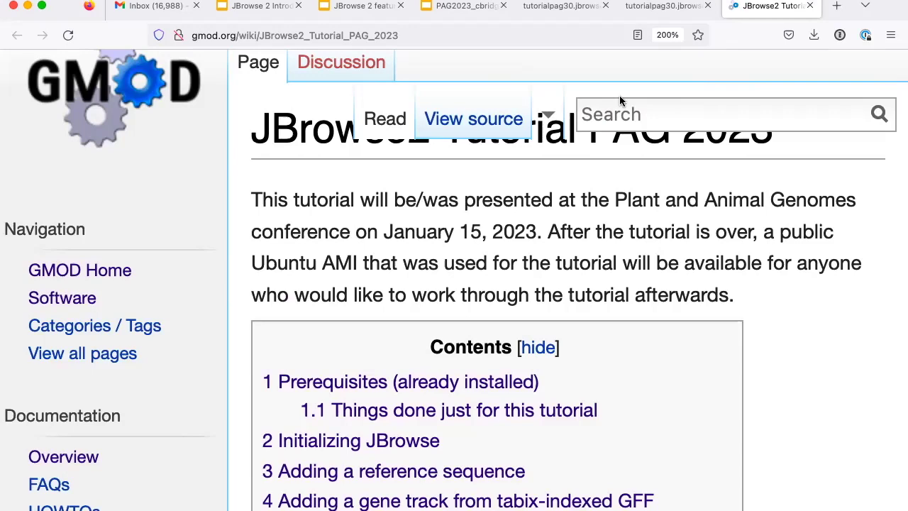
Switch to the terminal and increase its text size for better readability
{"action": "key", "text": "super+Tab"}
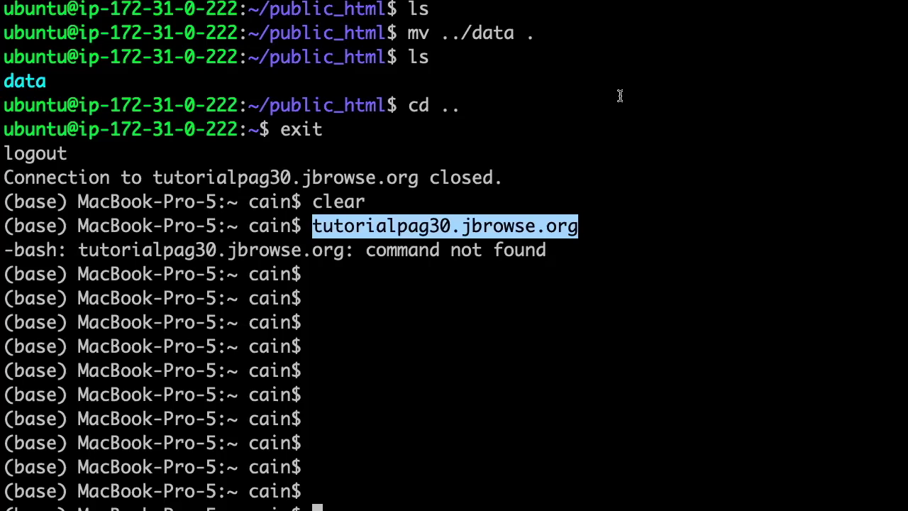
{"action": "key", "text": "super+plus"}
{"action": "key", "text": "super+plus"}
{"action": "key", "text": "super+plus"}
{"action": "key", "text": "super+plus"}
{"action": "key", "text": "super+plus"}
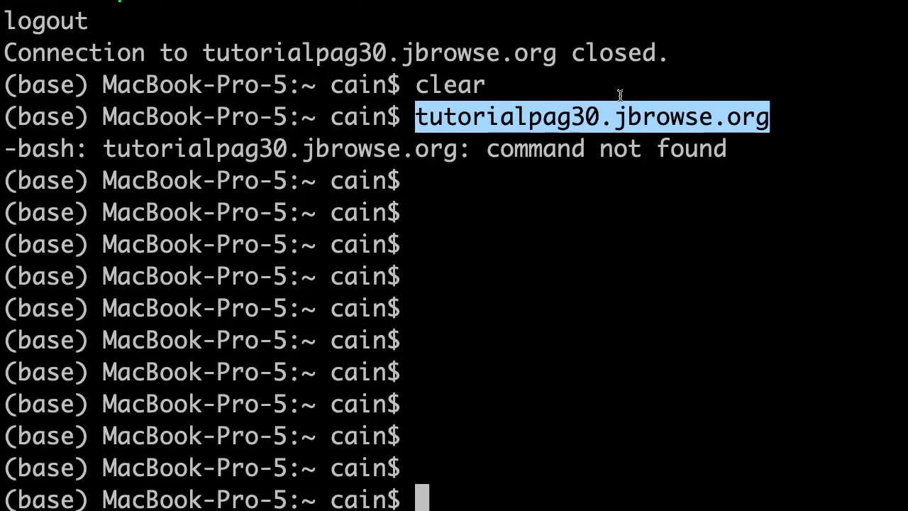
Switch to the tutorial page in Firefox and read the Prerequisites and Initializing JBrowse sections
{"action": "key", "text": "super+Tab"}
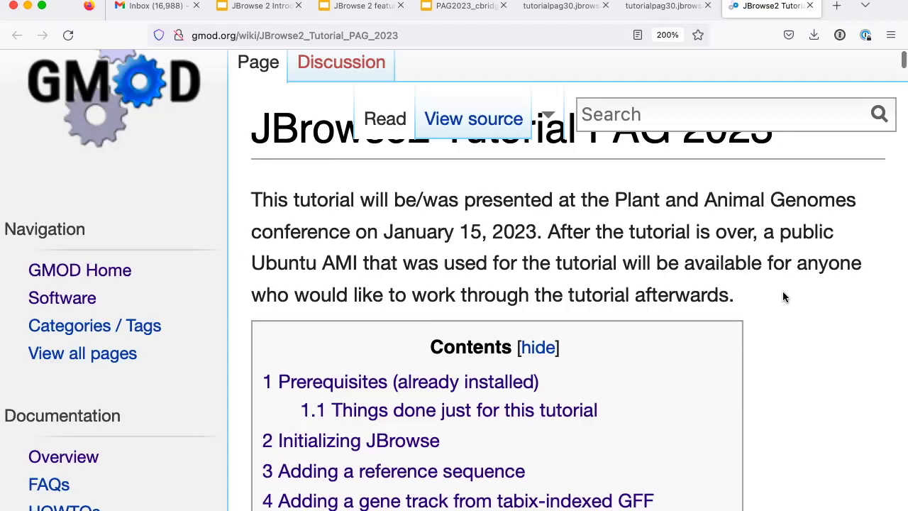
{"action": "scroll", "coordinate": [784, 296], "scroll_direction": "down", "scroll_amount": 10}
{"action": "scroll", "coordinate": [784, 297], "scroll_direction": "down", "scroll_amount": 6}
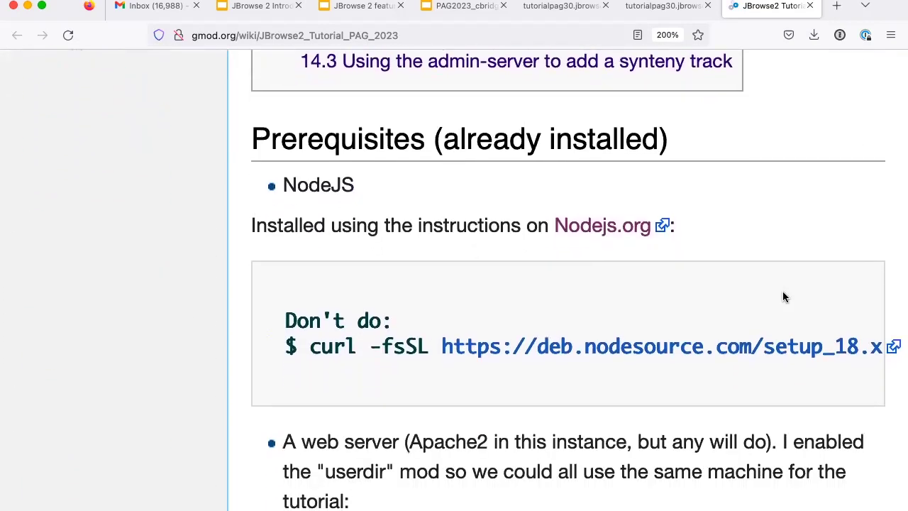
{"action": "scroll", "coordinate": [784, 296], "scroll_direction": "down", "scroll_amount": 1}
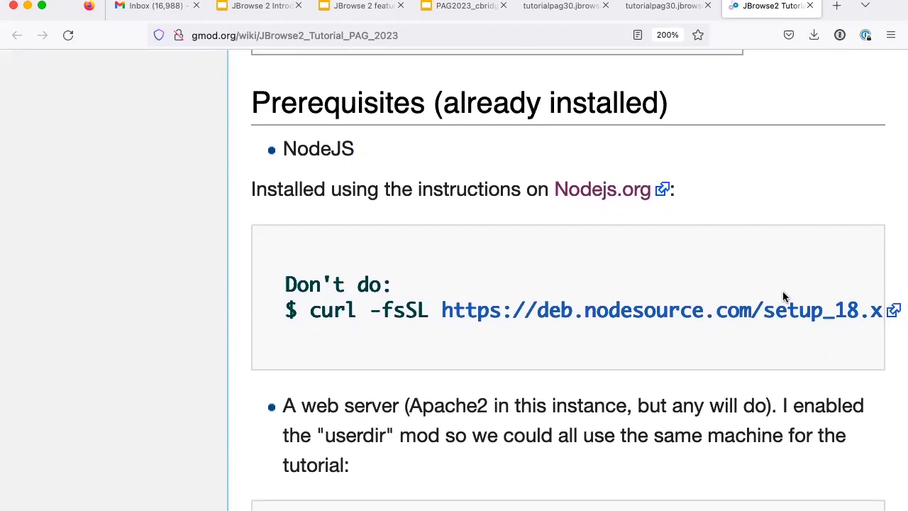
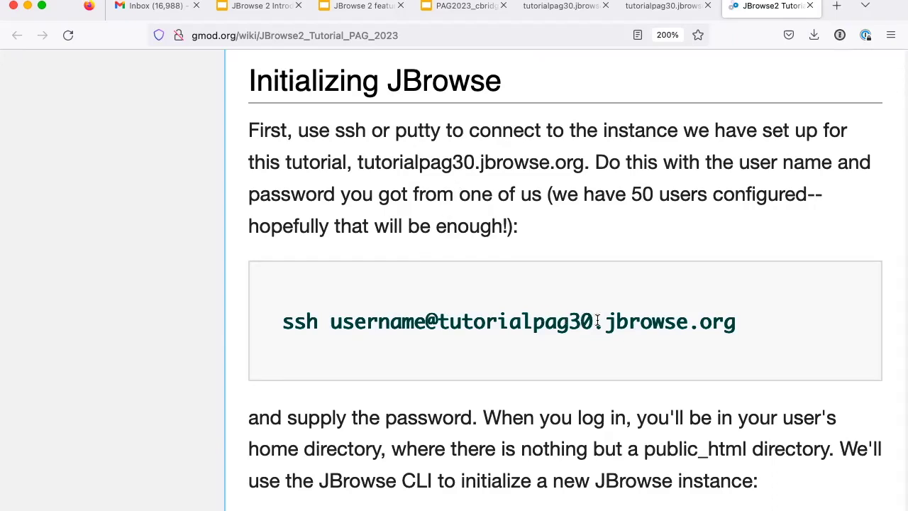
{"action": "scroll", "coordinate": [597, 320], "scroll_direction": "down", "scroll_amount": 2}
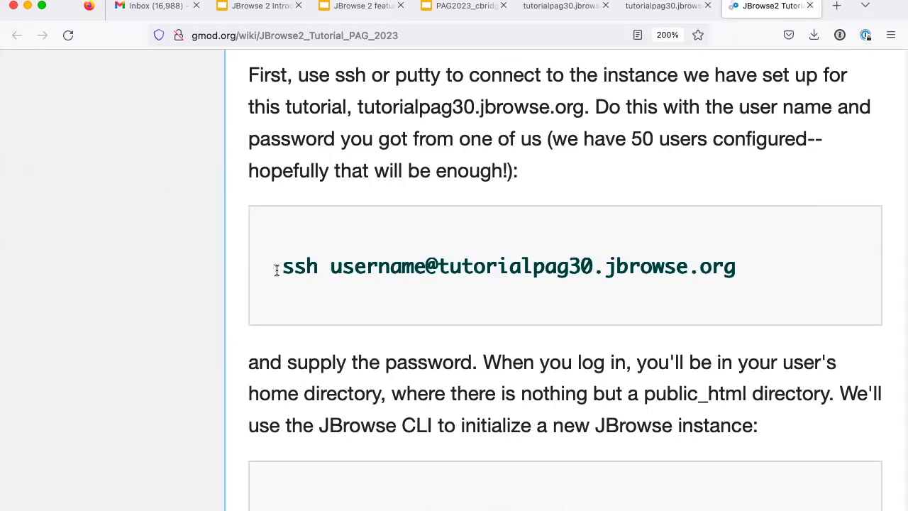
In the terminal, connect to tutorialpag30.jbrowse.org over ssh as ubuntu with the key ~/.ssh/west-1.pem, and review the login output
{"action": "key", "text": "super+Tab"}
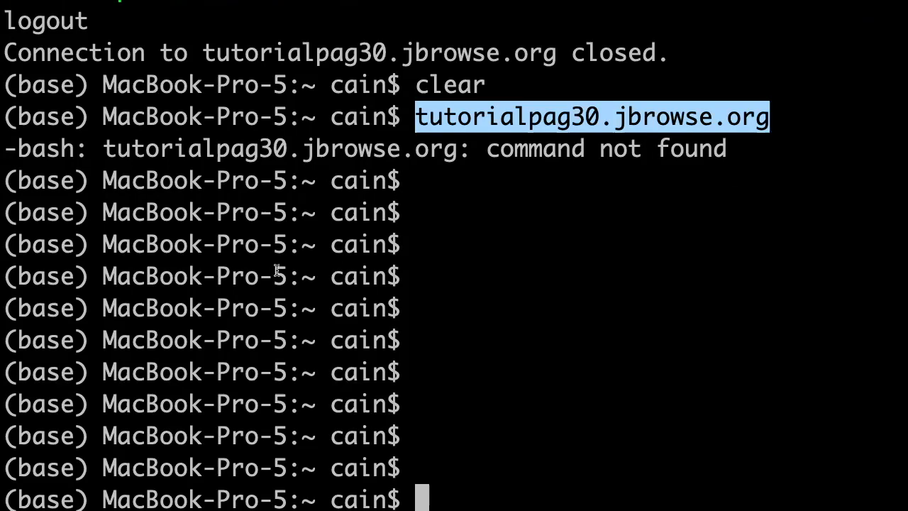
{"action": "type", "text": "ssh -"}
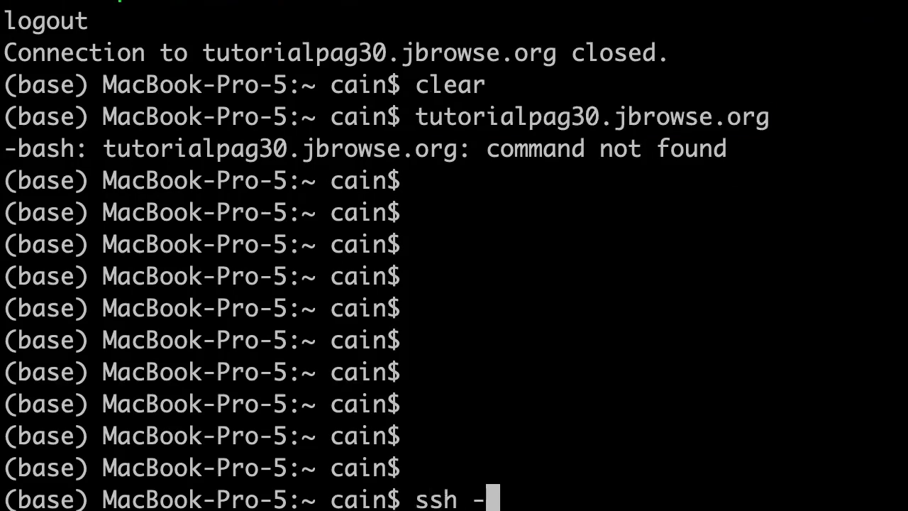
{"action": "type", "text": "i ~/.ss"}
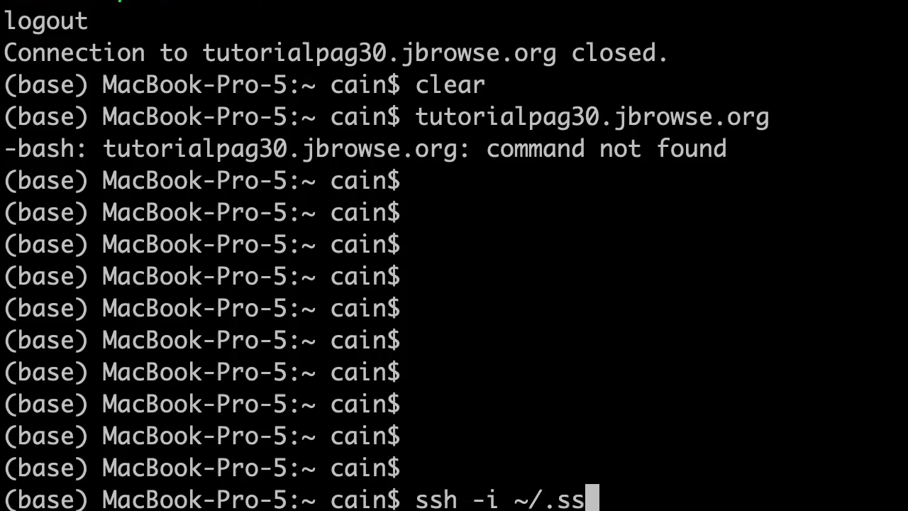
{"action": "type", "text": "h/we"}
{"action": "key", "text": "Tab"}
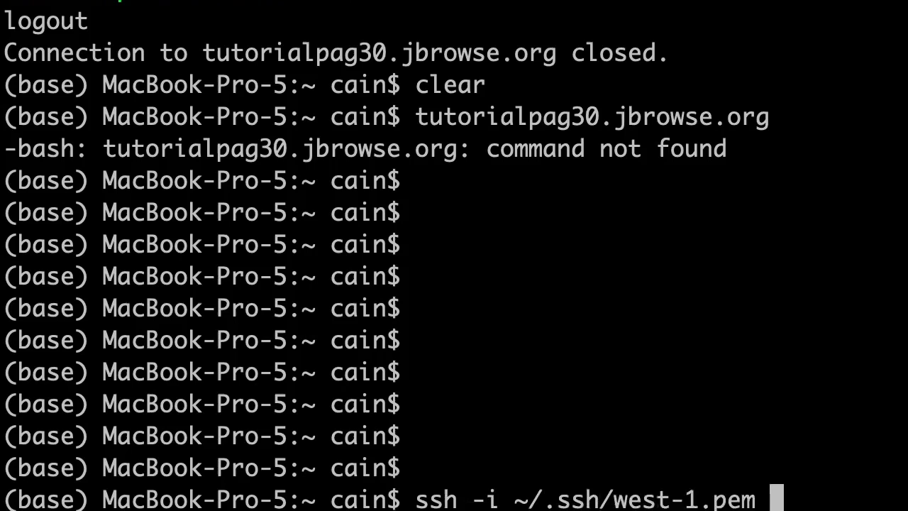
{"action": "type", "text": "ubuntu@"}
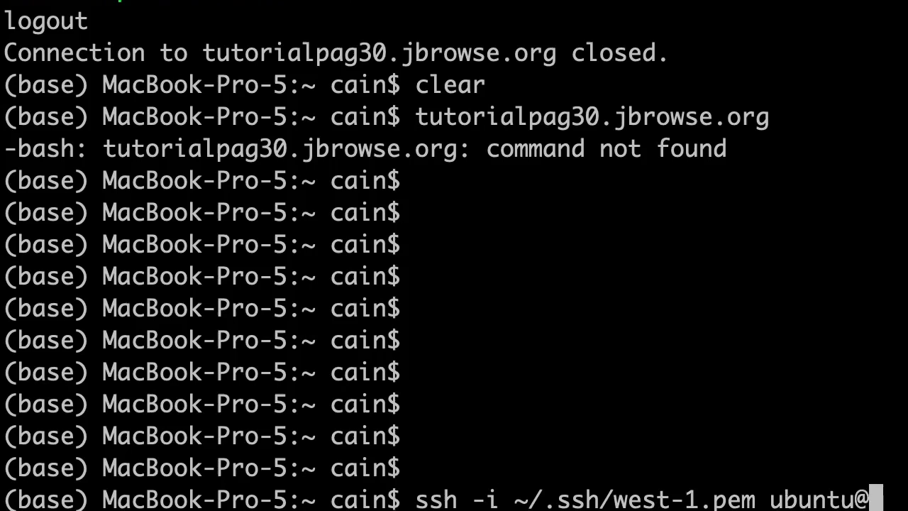
{"action": "type", "text": "tutorialpag30.jbrowse.org"}
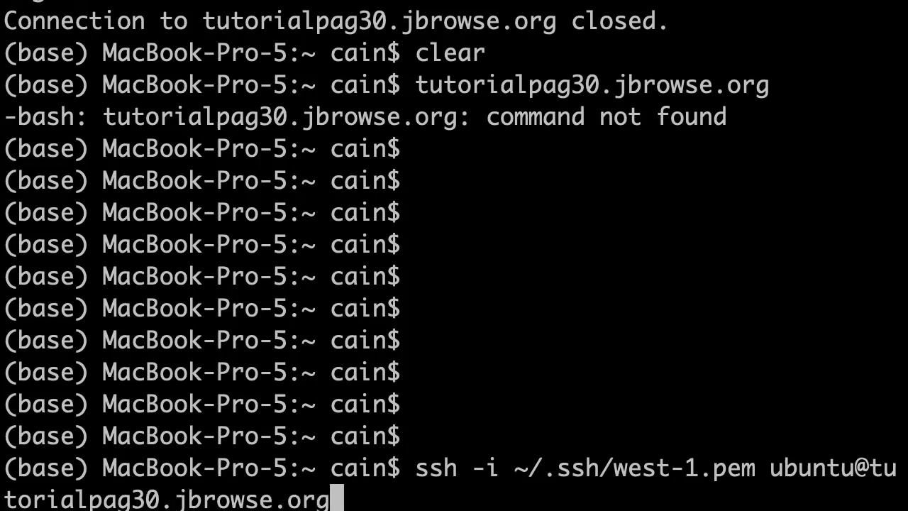
{"action": "key", "text": "Return"}
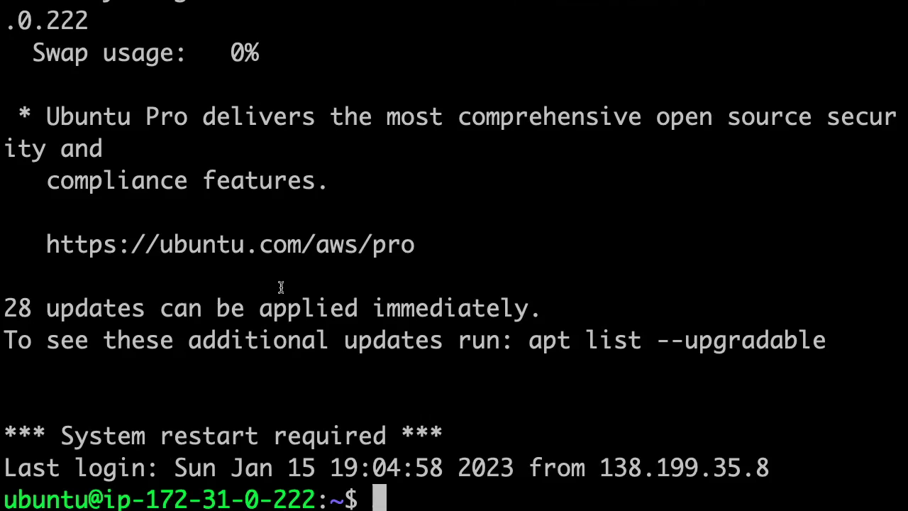
{"action": "scroll", "coordinate": [281, 287], "scroll_direction": "up", "scroll_amount": 10}
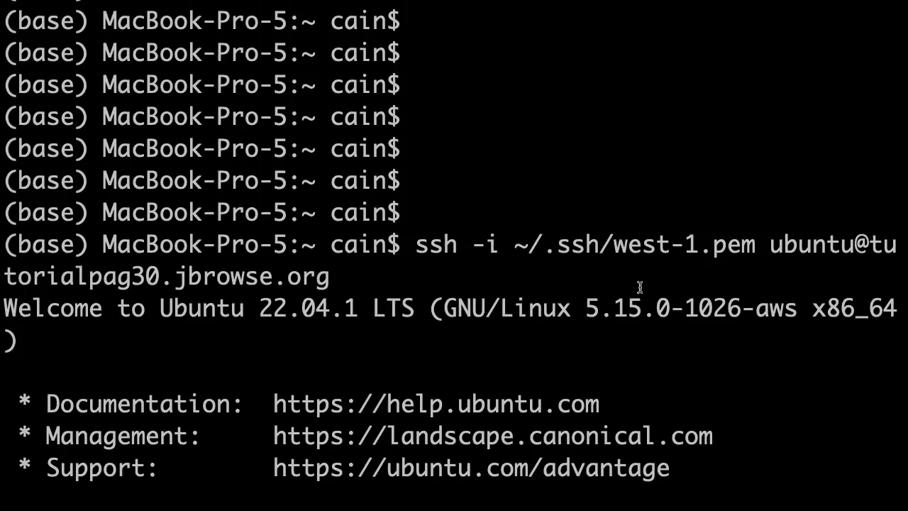
{"action": "scroll", "coordinate": [640, 287], "scroll_direction": "down", "scroll_amount": 10}
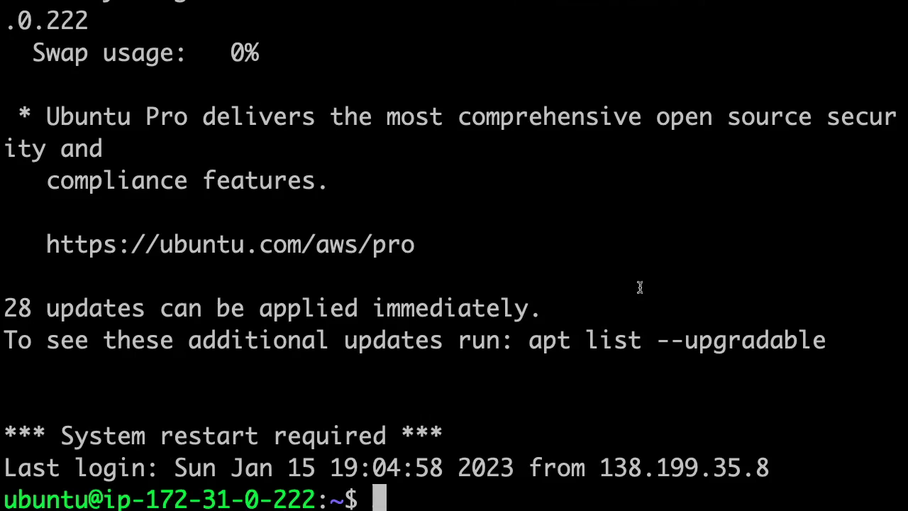
Copy the command "jbrowse create public_html --force" from the tutorial page in Firefox and paste it at the terminal's server prompt
{"action": "key", "text": "super+Tab"}
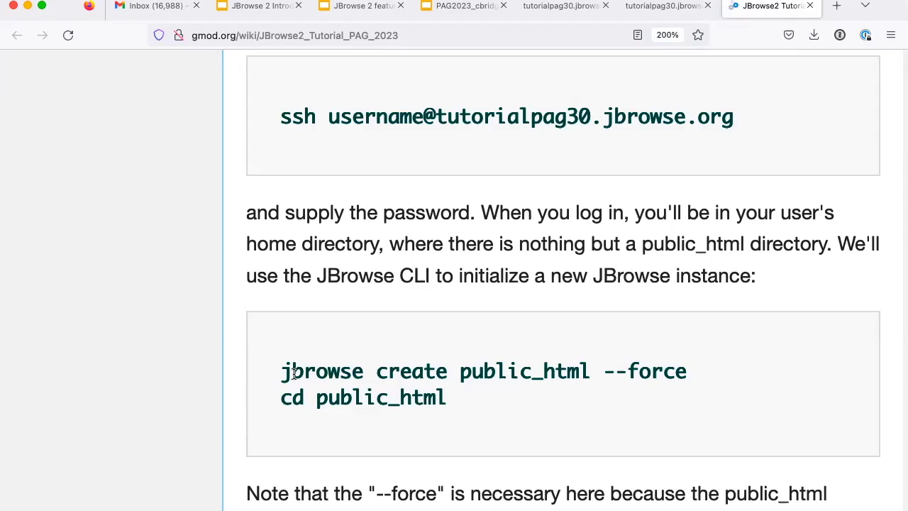
{"action": "left_click_drag", "start_coordinate": [279, 371], "coordinate": [694, 373]}
{"action": "key", "text": "super+c"}
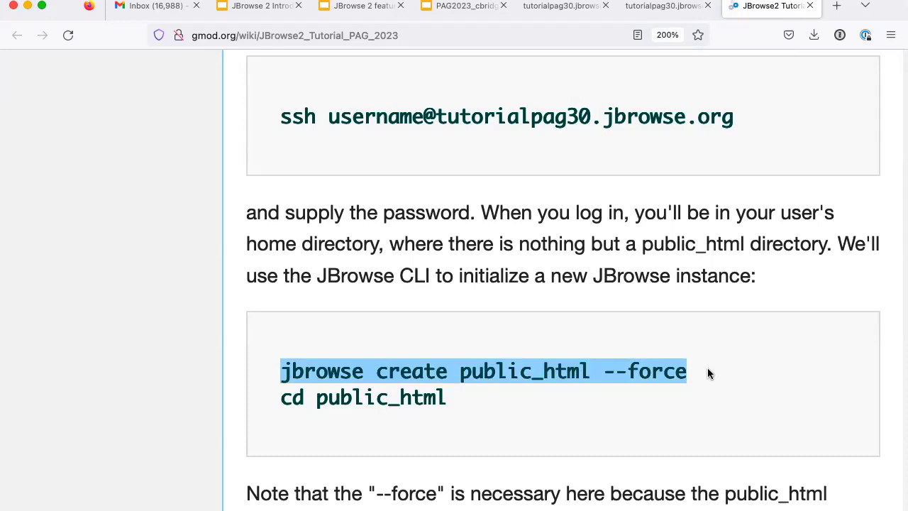
{"action": "key", "text": "super+Tab"}
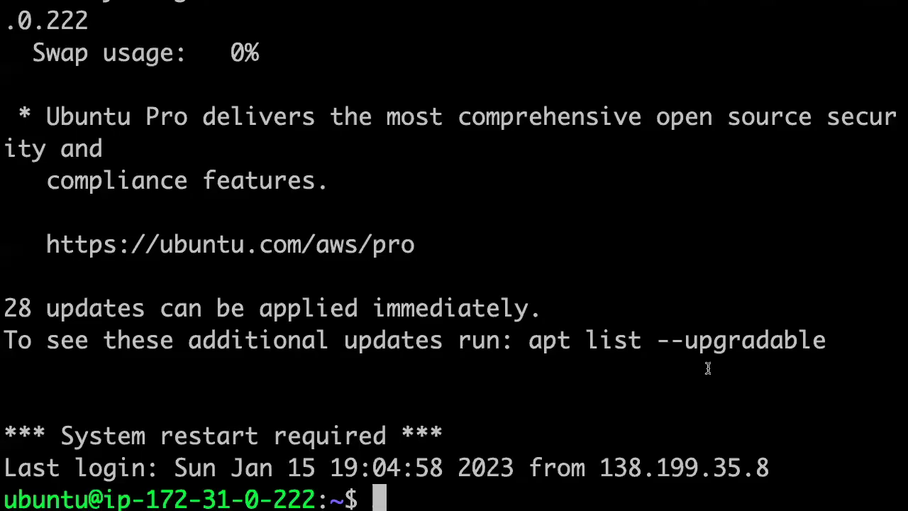
{"action": "key", "text": "super+v"}
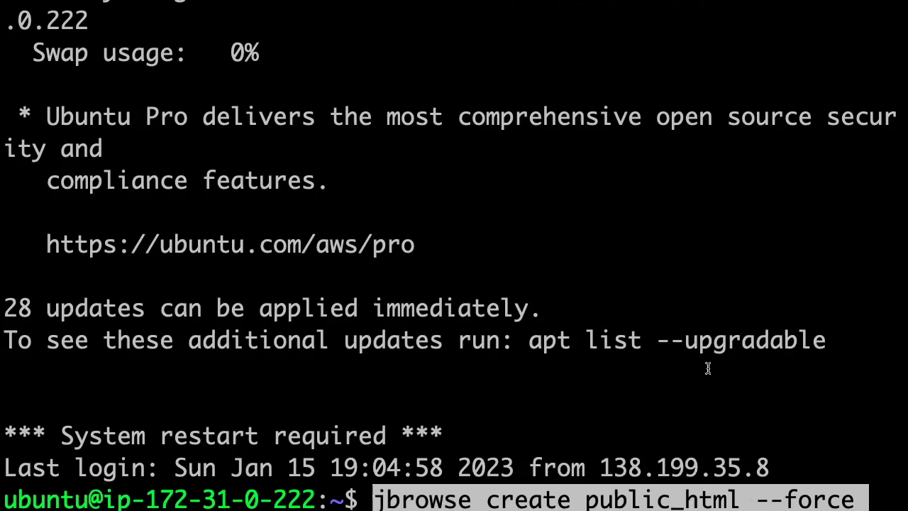
Remove the --force flag from the pasted command and try running "jbrowse create public_html"
{"action": "key", "text": "BackSpace"}
{"action": "key", "text": "BackSpace"}
{"action": "key", "text": "BackSpace"}
{"action": "key", "text": "BackSpace"}
{"action": "key", "text": "BackSpace"}
{"action": "key", "text": "BackSpace"}
{"action": "key", "text": "BackSpace"}
{"action": "key", "text": "BackSpace"}
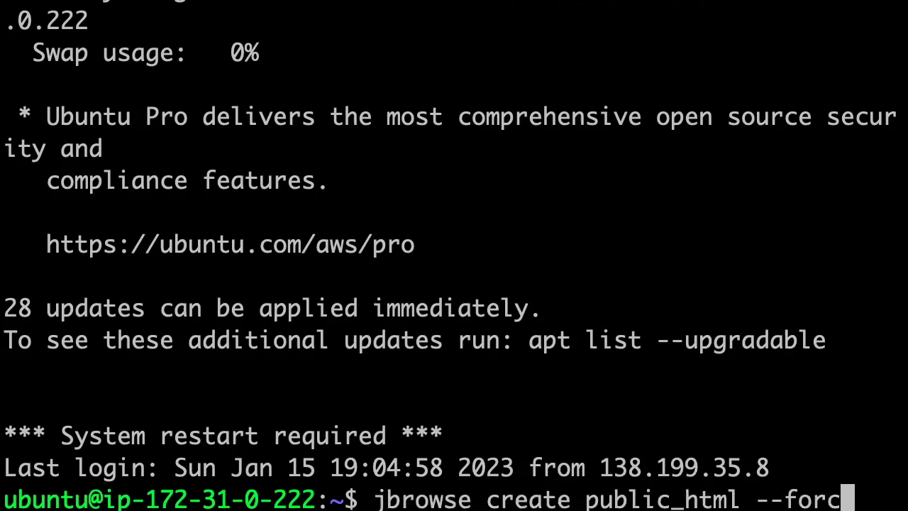
{"action": "key", "text": "Return"}
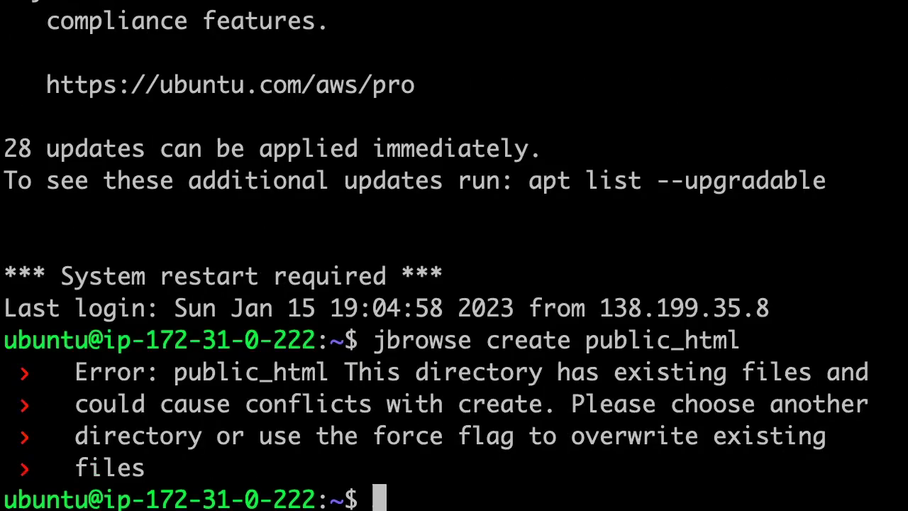
Create the JBrowse instance by pasting and running the full command "jbrowse create public_html --force"
{"action": "key", "text": "super+v"}
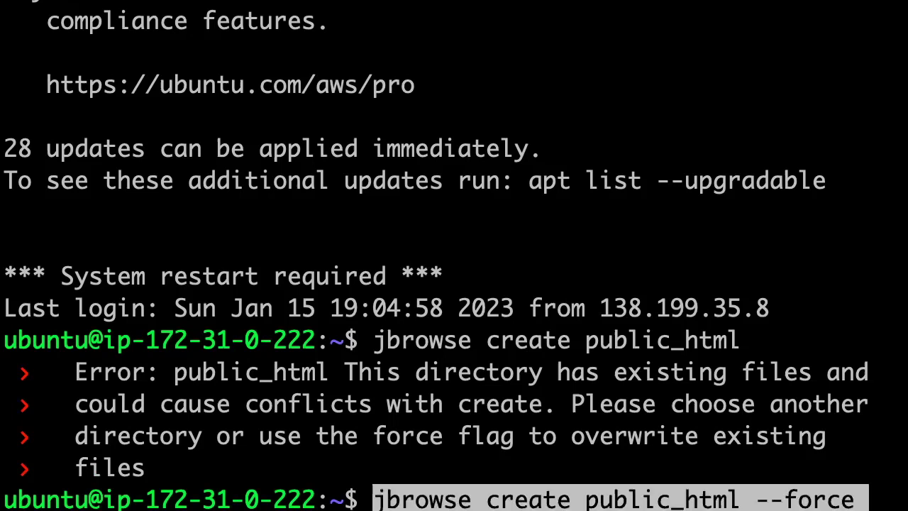
{"action": "key", "text": "Return"}
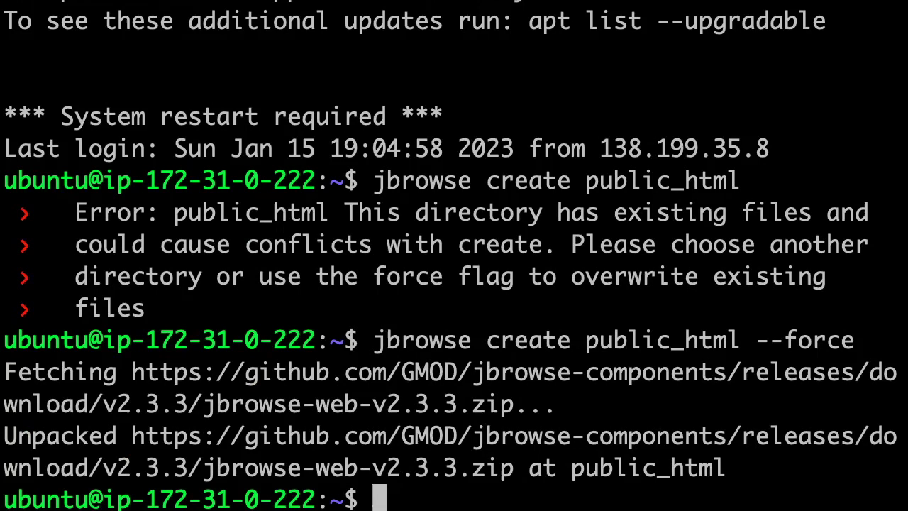
Change into the public_html directory and list its contents, and switch back to the tutorial page in Firefox
{"action": "type", "text": "cd public"}
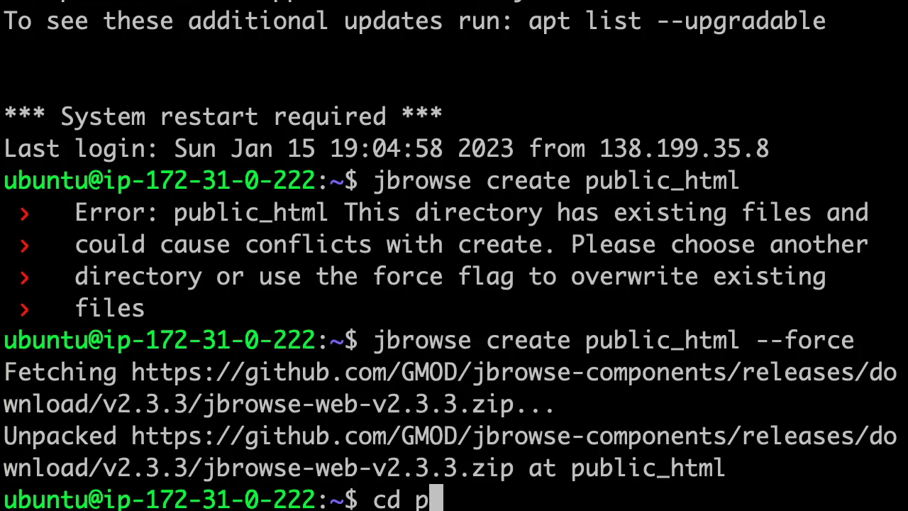
{"action": "key", "text": "BackSpace"}
{"action": "key", "text": "Tab"}
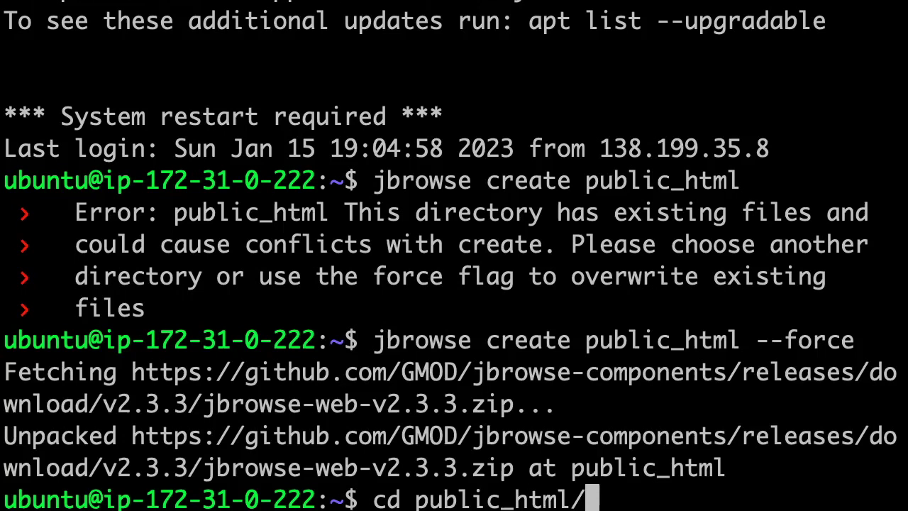
{"action": "key", "text": "Return"}
{"action": "type", "text": "ls"}
{"action": "key", "text": "Return"}
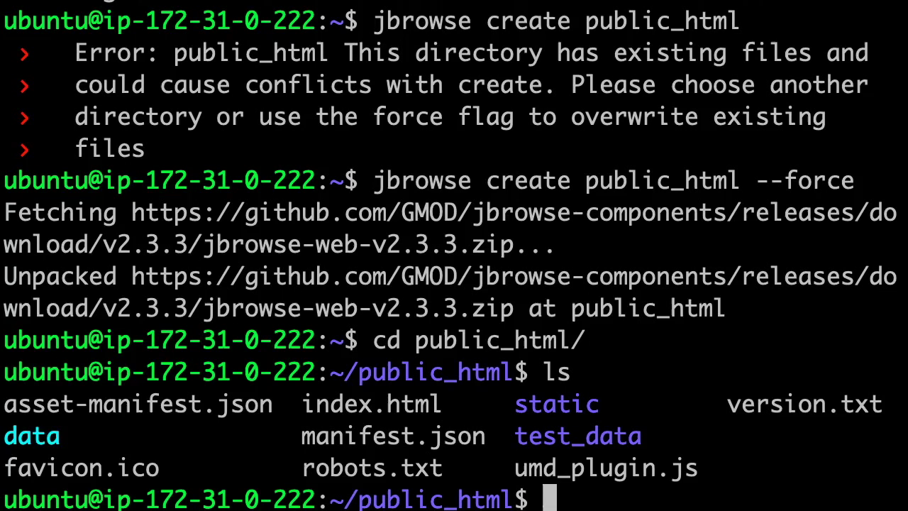
{"action": "key", "text": "super+Tab"}
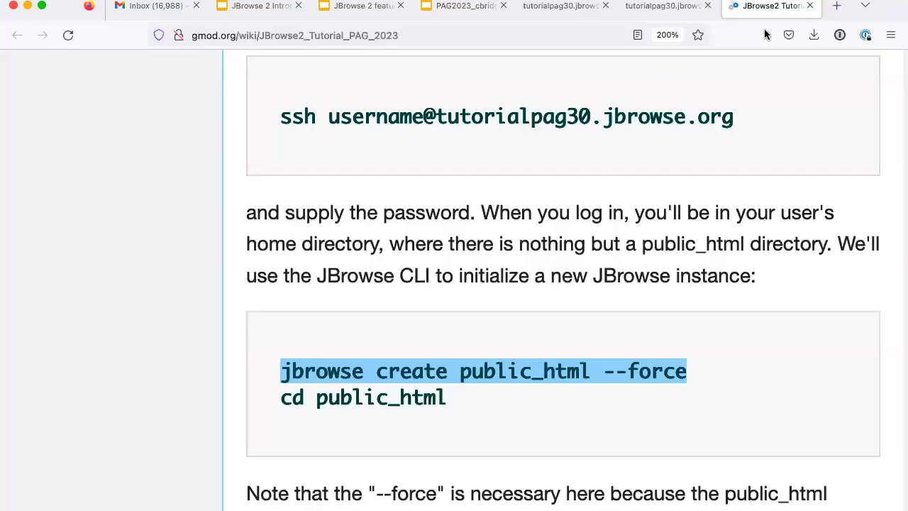
{"action": "left_click", "coordinate": [653, 7]}
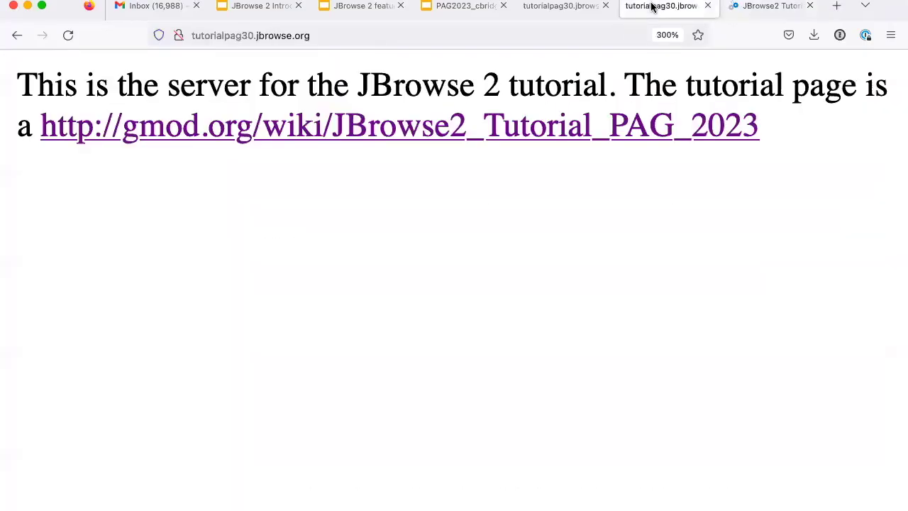
{"action": "left_click", "coordinate": [314, 36]}
{"action": "left_click", "coordinate": [313, 36]}
{"action": "type", "text": "/"}
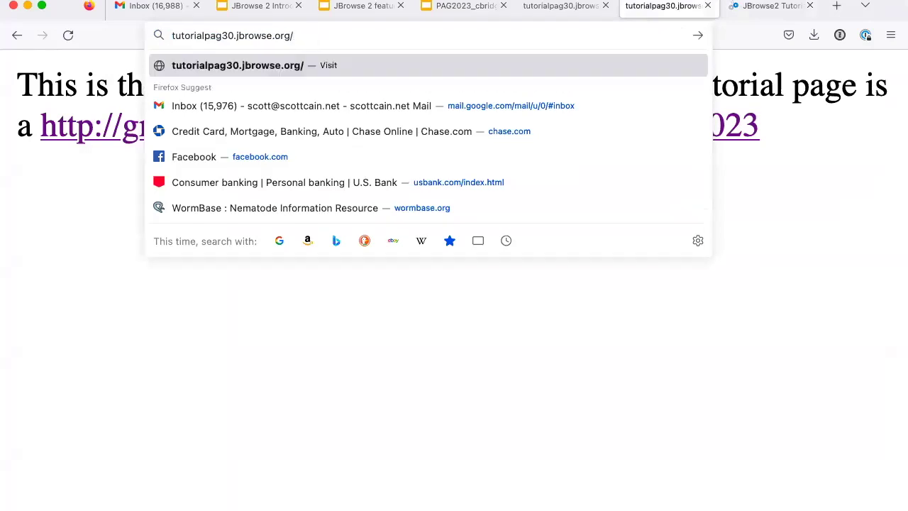
{"action": "key", "text": "super+Tab"}
{"action": "key", "text": "super+Tab"}
{"action": "key", "text": "super+Tab"}
{"action": "key", "text": "super+Tab"}
{"action": "key", "text": "super+Tab"}
{"action": "key", "text": "super+Tab"}
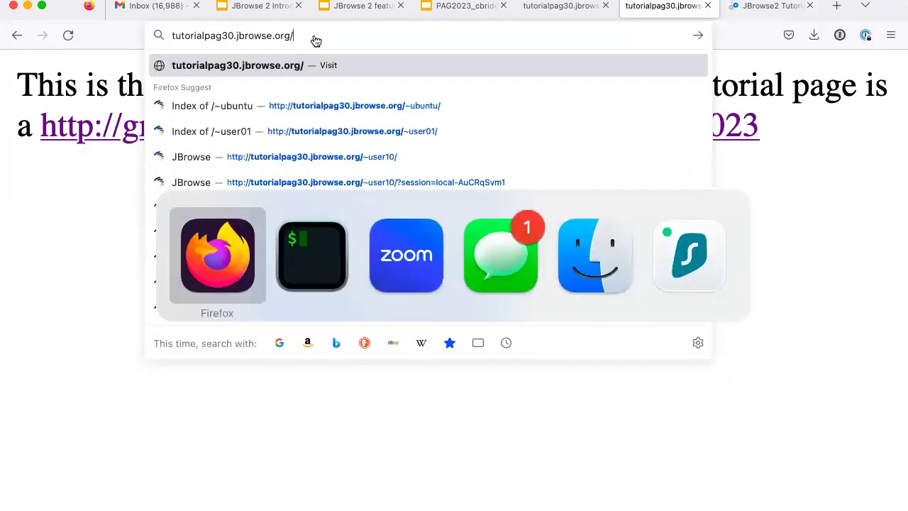
{"action": "key", "text": "ctrl+Tab"}
Open the tutorial's tutorialpag30.jbrowse.org/~userXX link in a new browser tab and bring that tab forward
{"action": "scroll", "coordinate": [404, 339], "scroll_direction": "down", "scroll_amount": 15}
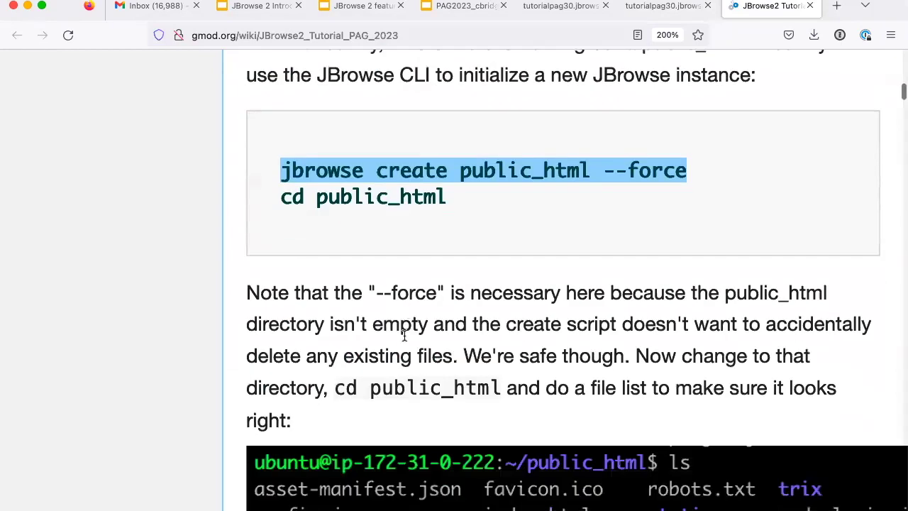
{"action": "scroll", "coordinate": [405, 340], "scroll_direction": "down", "scroll_amount": 2}
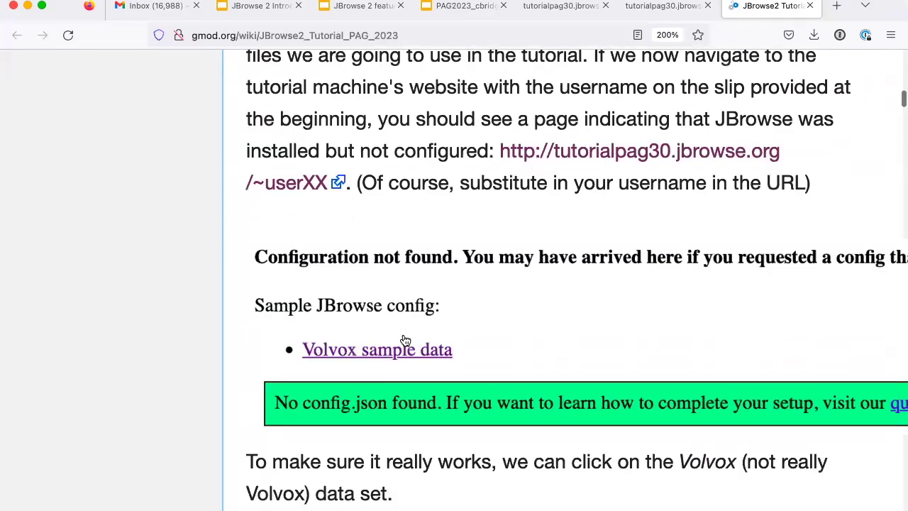
{"action": "scroll", "coordinate": [487, 239], "scroll_direction": "up", "scroll_amount": 2}
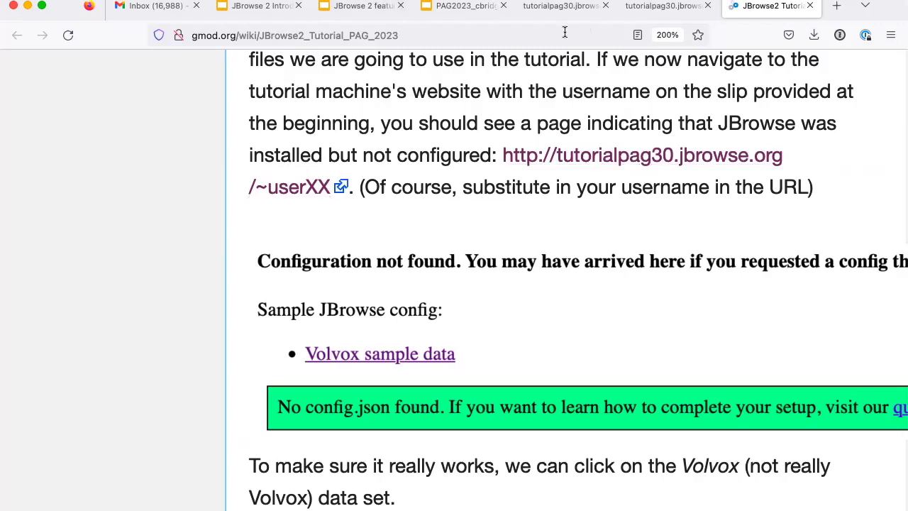
{"action": "right_click", "coordinate": [615, 155]}
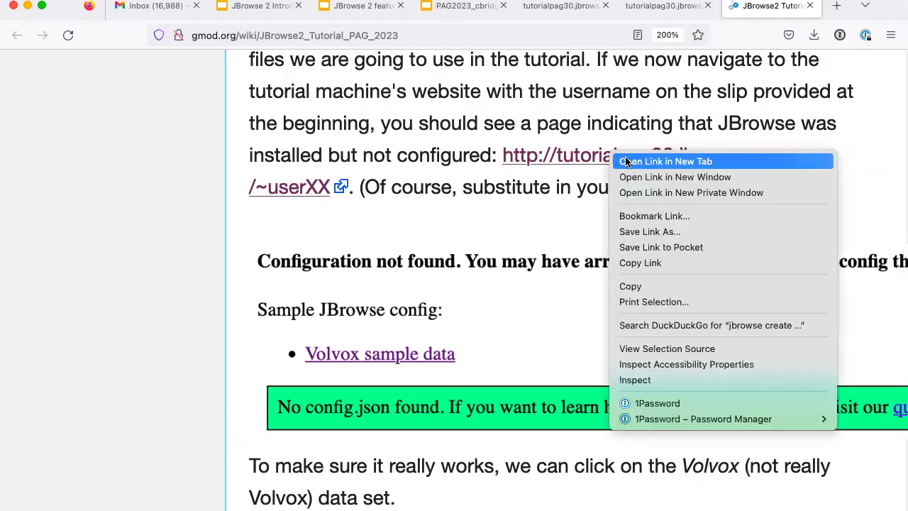
{"action": "left_click", "coordinate": [626, 162]}
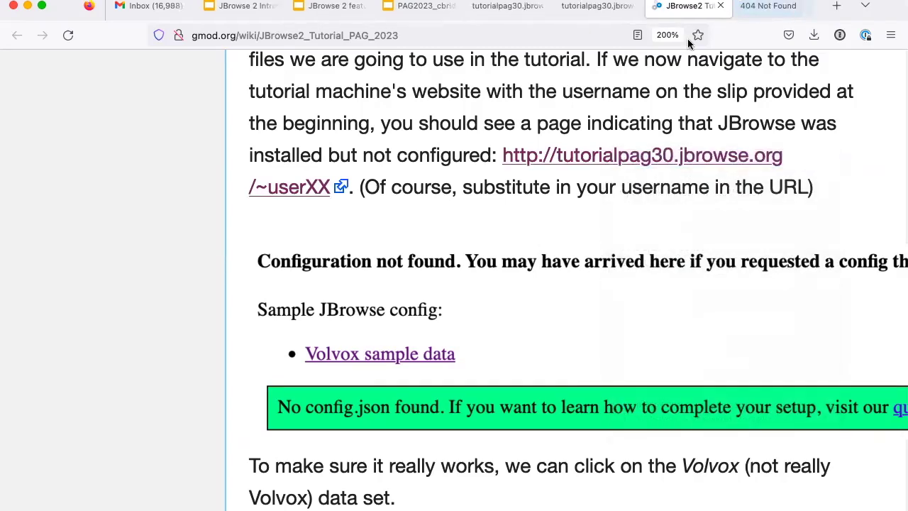
{"action": "left_click", "coordinate": [774, 9]}
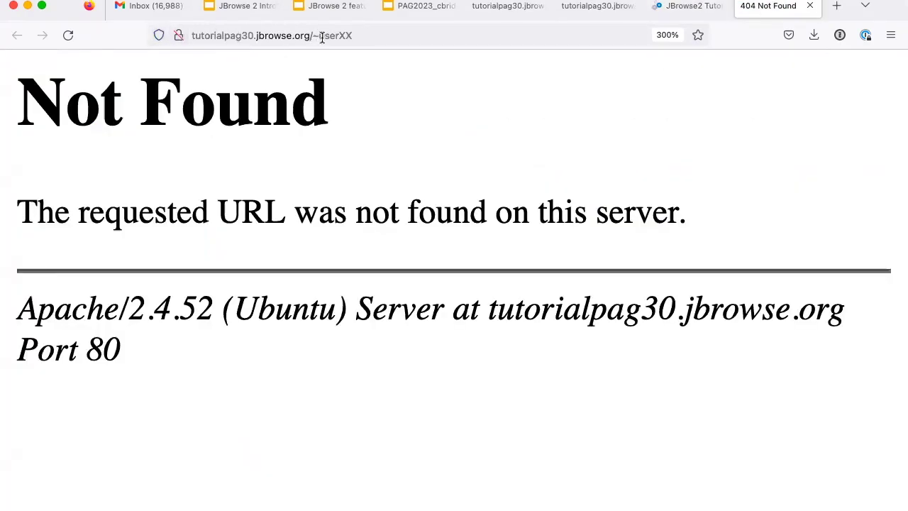
Replace userXX in the address with ubuntu and load tutorialpag30.jbrowse.org/~ubuntu/
{"action": "left_click_drag", "start_coordinate": [339, 35], "coordinate": [356, 37]}
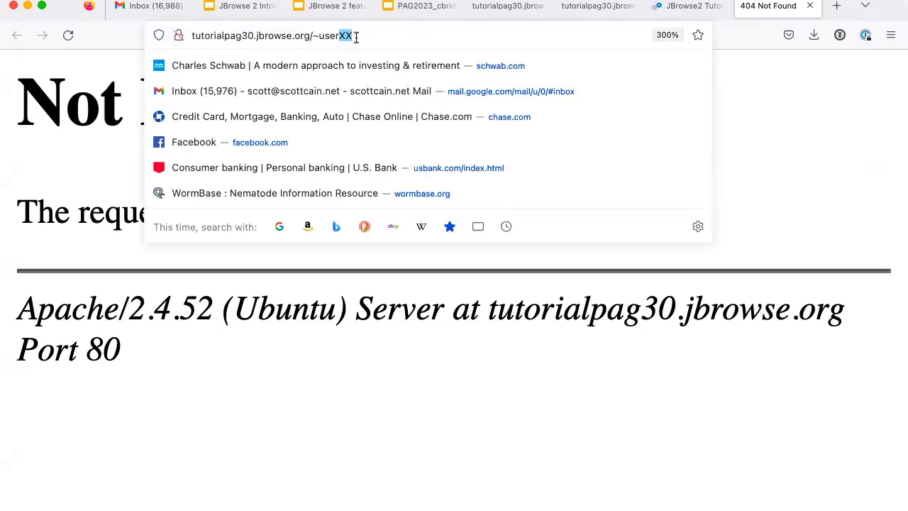
{"action": "key", "text": "BackSpace"}
{"action": "key", "text": "BackSpace"}
{"action": "key", "text": "BackSpace"}
{"action": "key", "text": "BackSpace"}
{"action": "key", "text": "BackSpace"}
{"action": "type", "text": "ubuntu/"}
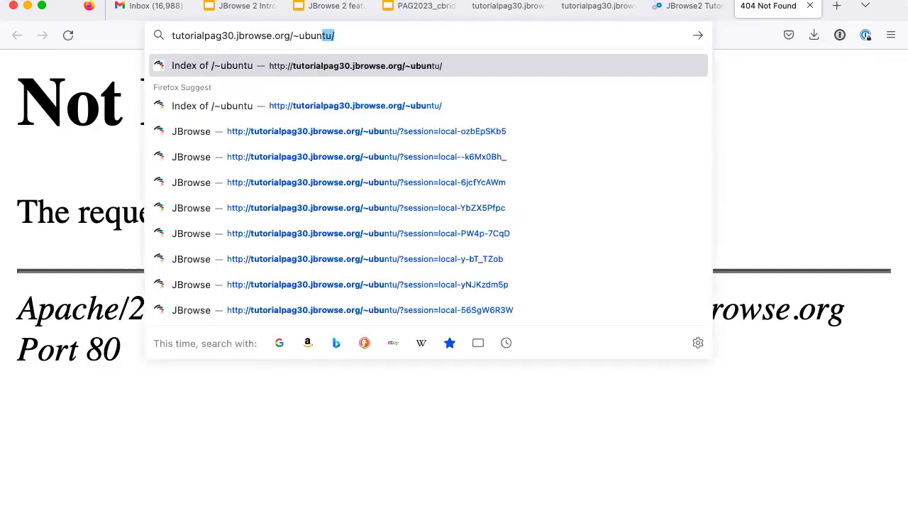
{"action": "key", "text": "Return"}
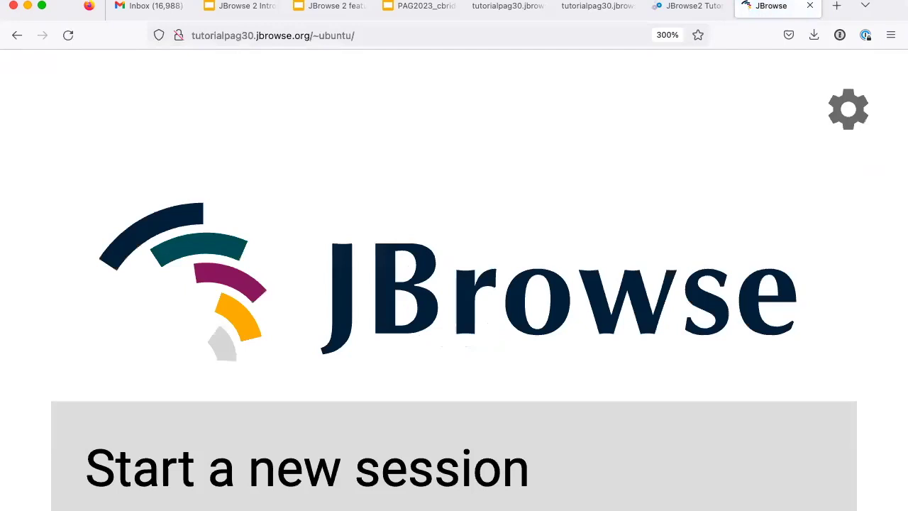
Check the loaded ~ubuntu address and look over the new session options on the JBrowse start page
{"action": "left_click", "coordinate": [354, 36]}
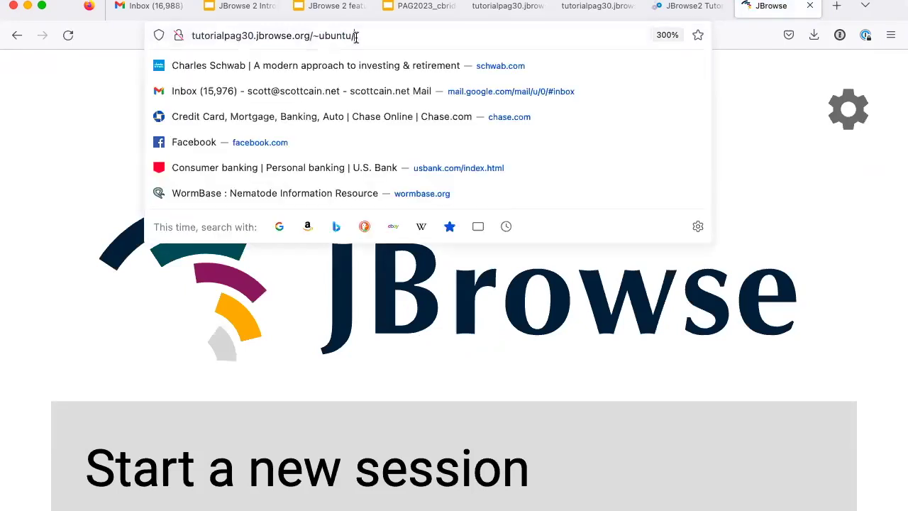
{"action": "left_click", "coordinate": [848, 241]}
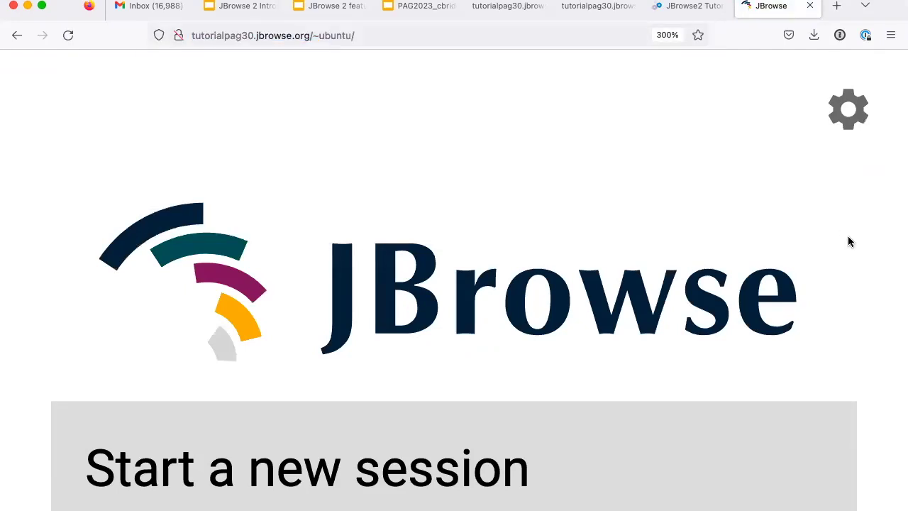
{"action": "scroll", "coordinate": [848, 241], "scroll_direction": "down", "scroll_amount": 10}
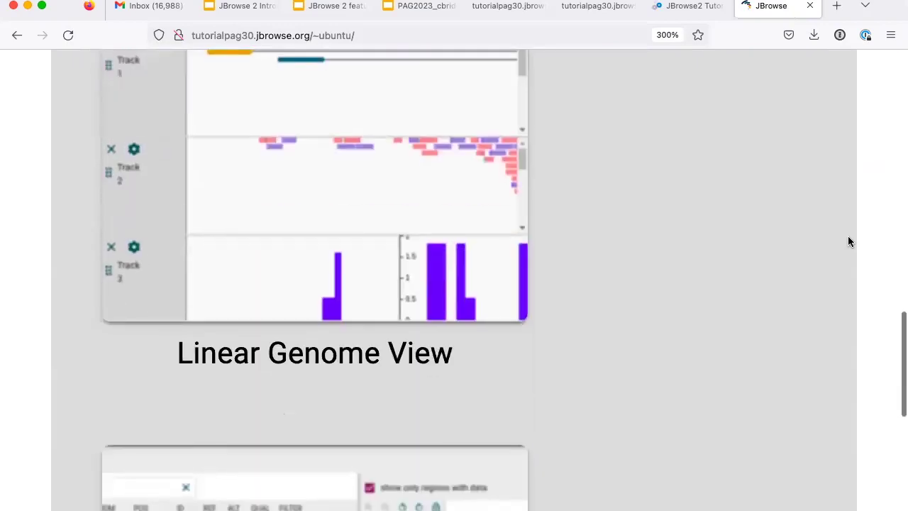
{"action": "scroll", "coordinate": [849, 242], "scroll_direction": "up", "scroll_amount": 15}
{"action": "scroll", "coordinate": [850, 242], "scroll_direction": "down", "scroll_amount": 5}
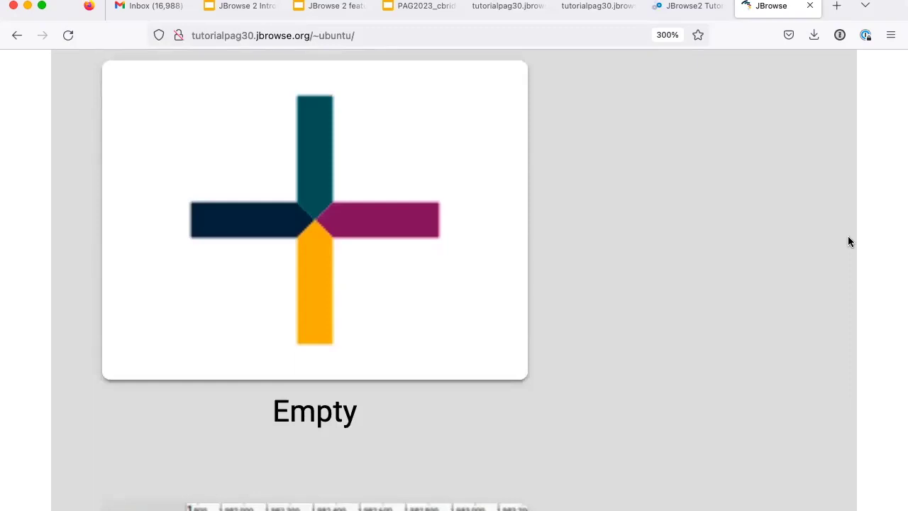
{"action": "scroll", "coordinate": [849, 237], "scroll_direction": "up", "scroll_amount": 7}
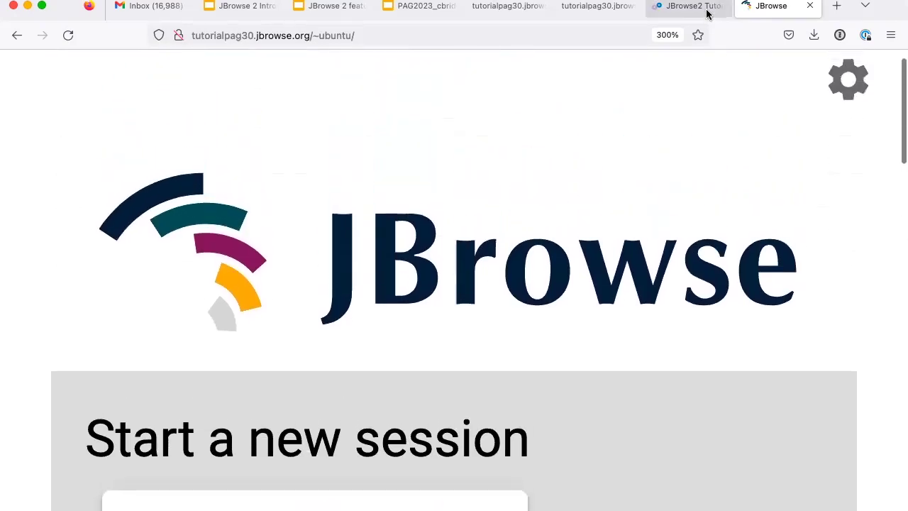
Copy the complete jbrowse add-assembly command for the C. elegans N2 genome from the tutorial's "Adding a reference sequence" section
{"action": "left_click", "coordinate": [695, 7]}
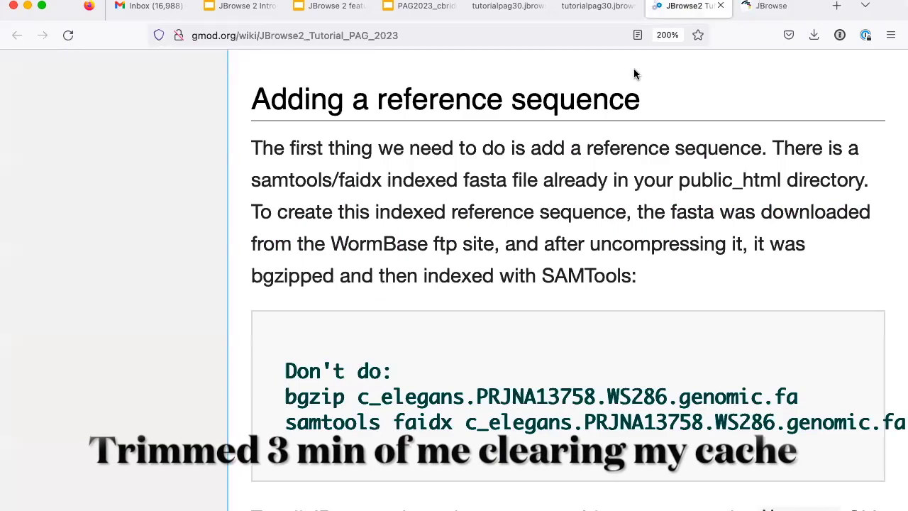
{"action": "scroll", "coordinate": [561, 141], "scroll_direction": "down", "scroll_amount": 1}
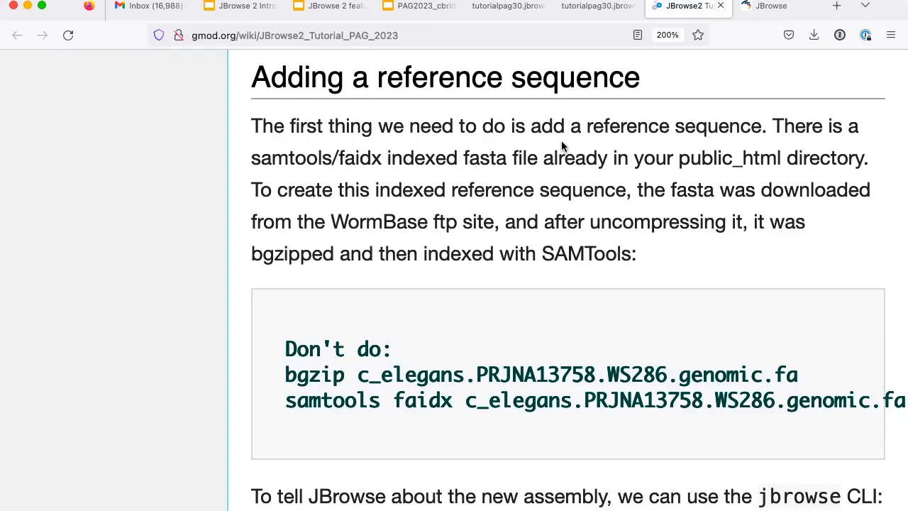
{"action": "scroll", "coordinate": [561, 146], "scroll_direction": "down", "scroll_amount": 5}
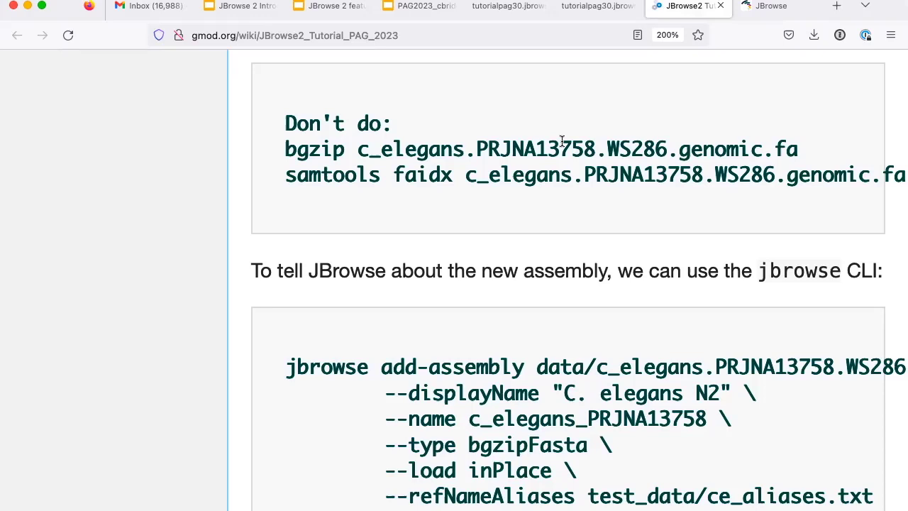
{"action": "scroll", "coordinate": [561, 142], "scroll_direction": "down", "scroll_amount": 3}
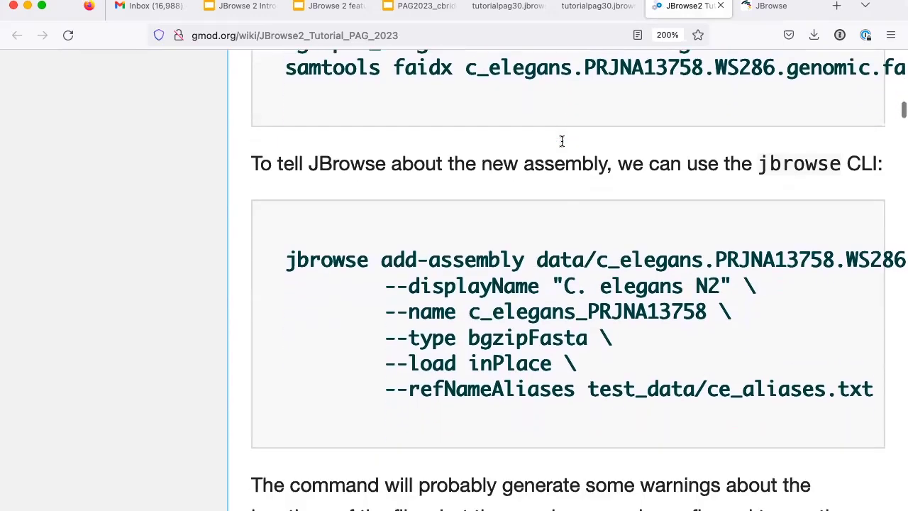
{"action": "left_click_drag", "start_coordinate": [286, 169], "coordinate": [562, 298]}
{"action": "key", "text": "super+c"}
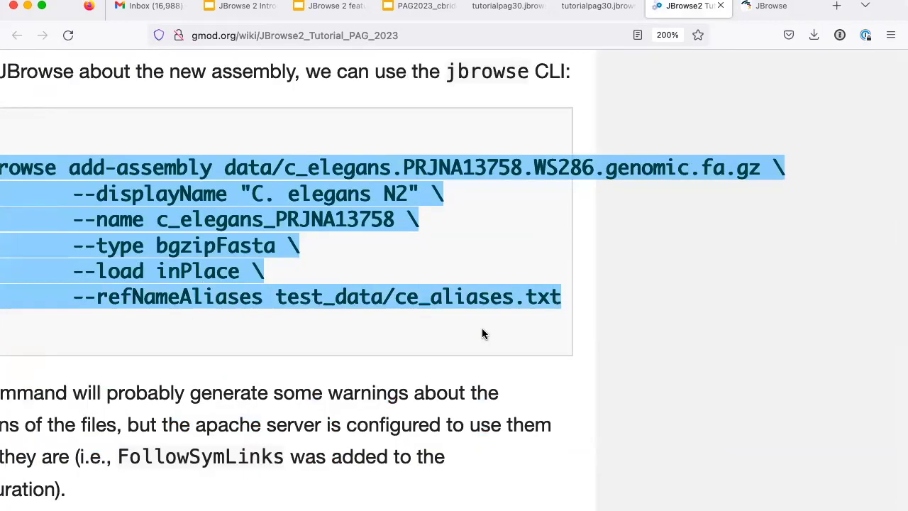
{"action": "scroll", "coordinate": [482, 333], "scroll_direction": "left", "scroll_amount": 5}
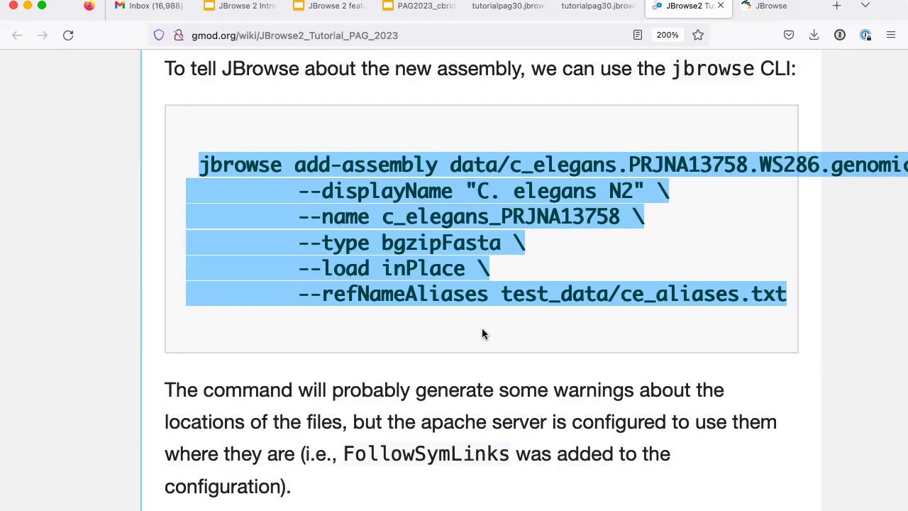
{"action": "scroll", "coordinate": [483, 333], "scroll_direction": "right", "scroll_amount": 4}
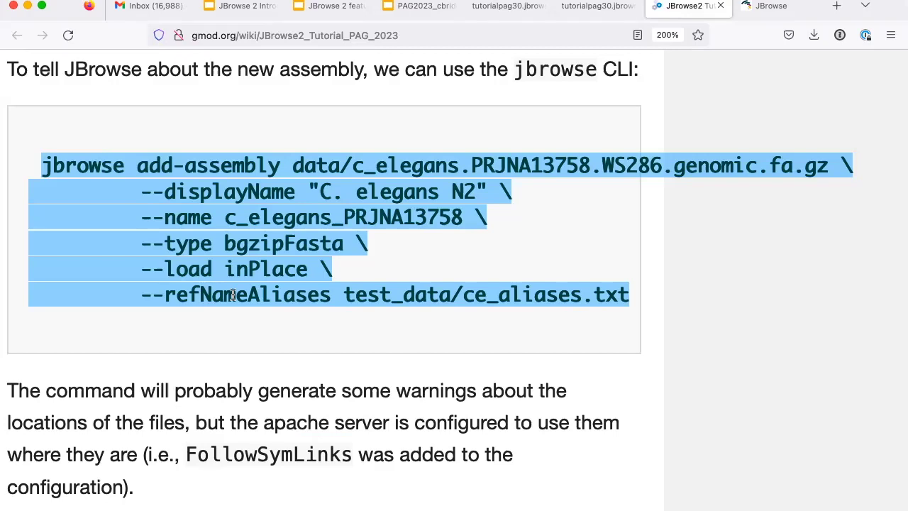
In the terminal, paste and run the add-assembly command inside public_html to add the assembly c_elegans_PRJNA13758
{"action": "key", "text": "ctrl+Right"}
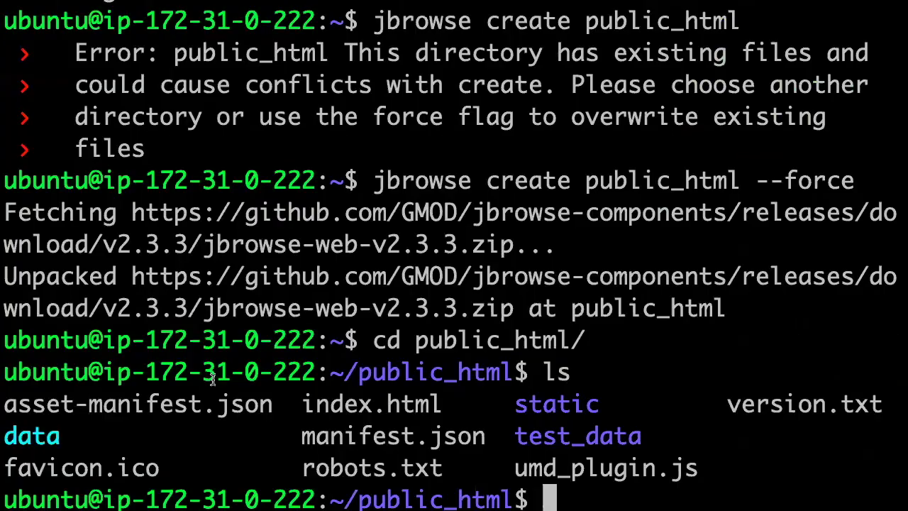
{"action": "key", "text": "super+v"}
{"action": "key", "text": "Return"}
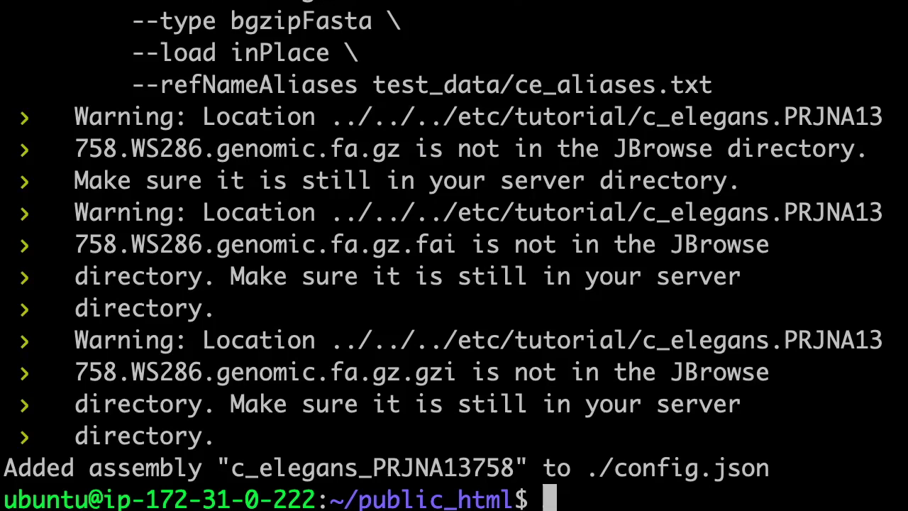
Return to Firefox, reload the ~ubuntu JBrowse page, and look through its new session options
{"action": "key", "text": "super+Tab"}
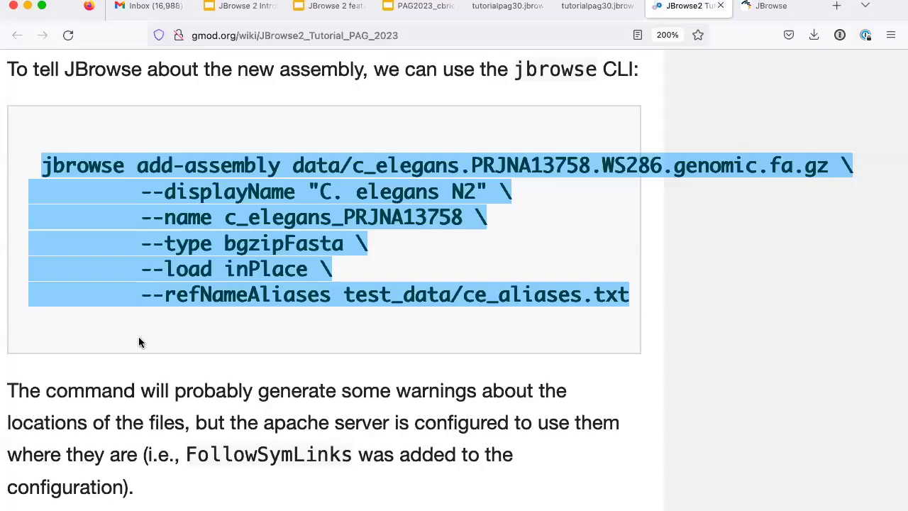
{"action": "left_click", "coordinate": [768, 9]}
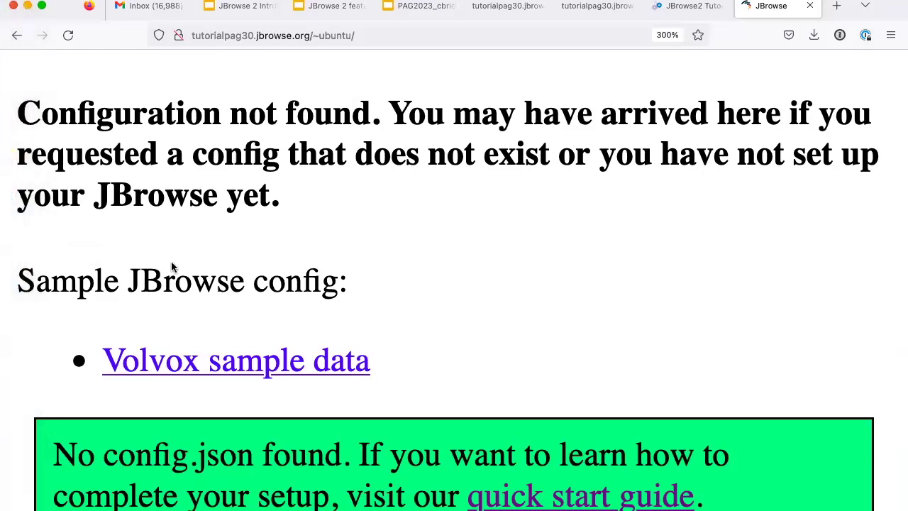
{"action": "left_click", "coordinate": [68, 36]}
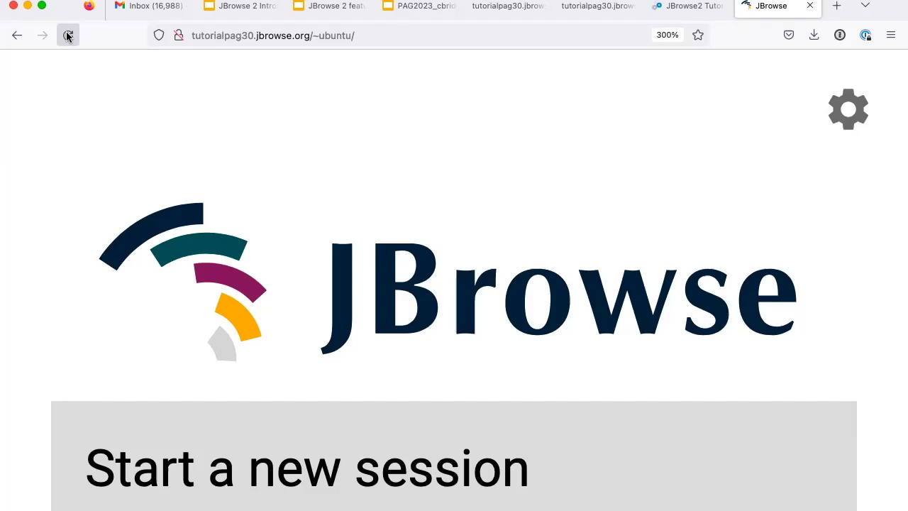
{"action": "scroll", "coordinate": [185, 226], "scroll_direction": "down", "scroll_amount": 10}
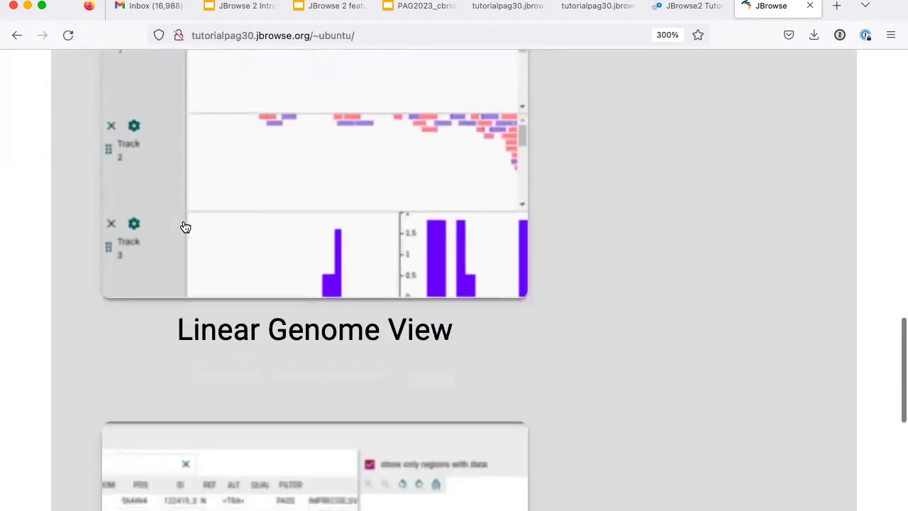
{"action": "scroll", "coordinate": [185, 225], "scroll_direction": "down", "scroll_amount": 2}
{"action": "scroll", "coordinate": [184, 226], "scroll_direction": "up", "scroll_amount": 5}
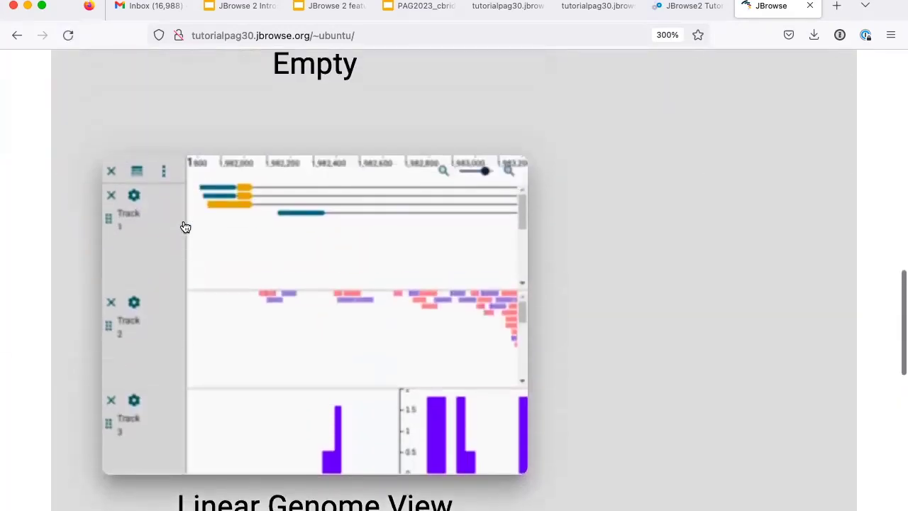
Return to the GMOD tutorial page and read the instructions for starting a session and opening chromosome I of C. elegans N2
{"action": "scroll", "coordinate": [184, 226], "scroll_direction": "up", "scroll_amount": 2}
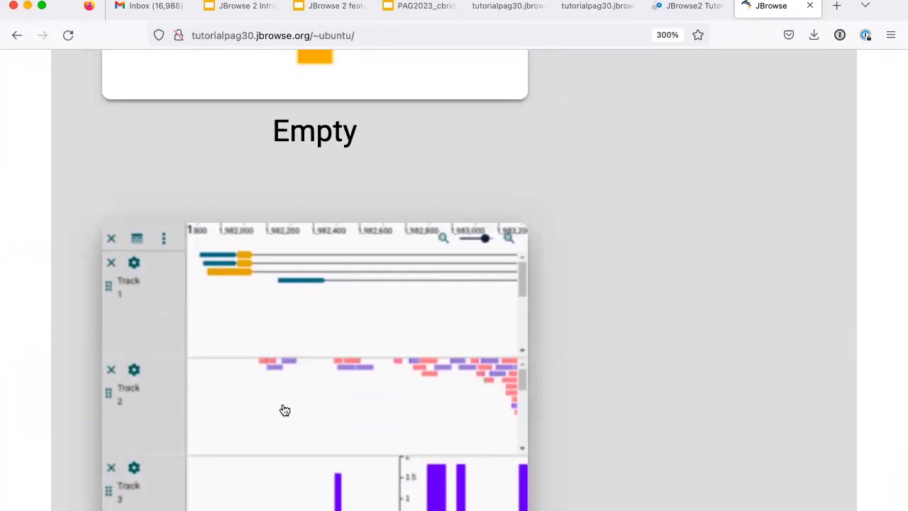
{"action": "scroll", "coordinate": [293, 276], "scroll_direction": "up", "scroll_amount": 10}
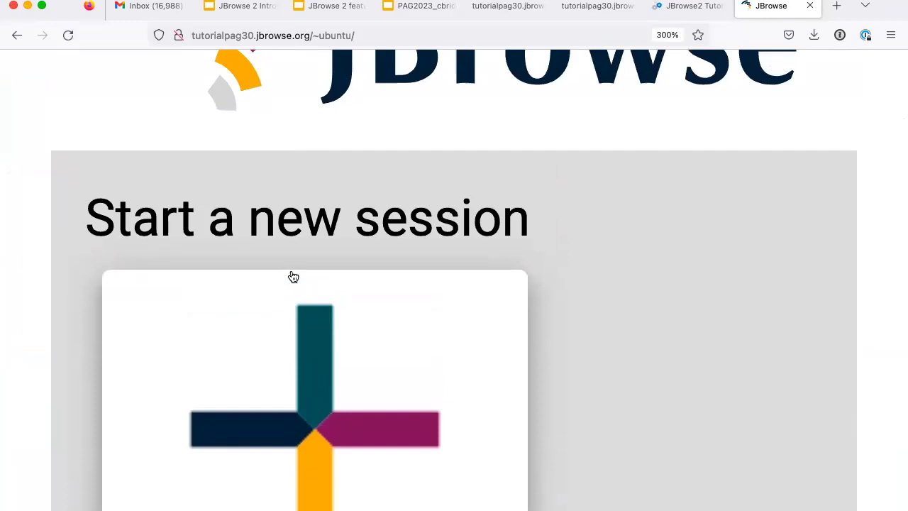
{"action": "scroll", "coordinate": [294, 276], "scroll_direction": "up", "scroll_amount": 3}
{"action": "key", "text": "super+Tab"}
{"action": "key", "text": "super+Tab"}
{"action": "key", "text": "super+Tab"}
{"action": "key", "text": "super+Tab"}
{"action": "key", "text": "super+Tab"}
{"action": "key", "text": "super+Tab"}
{"action": "left_click", "coordinate": [675, 8]}
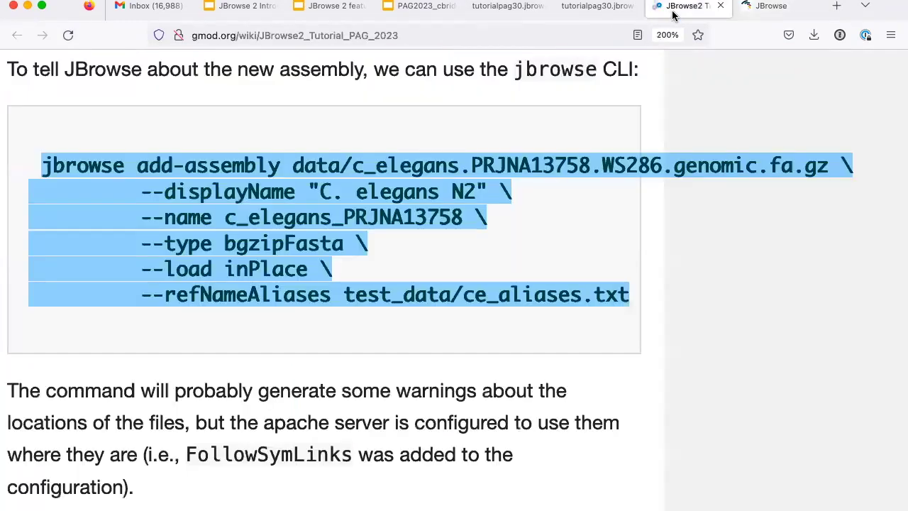
{"action": "scroll", "coordinate": [255, 287], "scroll_direction": "down", "scroll_amount": 5}
{"action": "scroll", "coordinate": [256, 287], "scroll_direction": "down", "scroll_amount": 10}
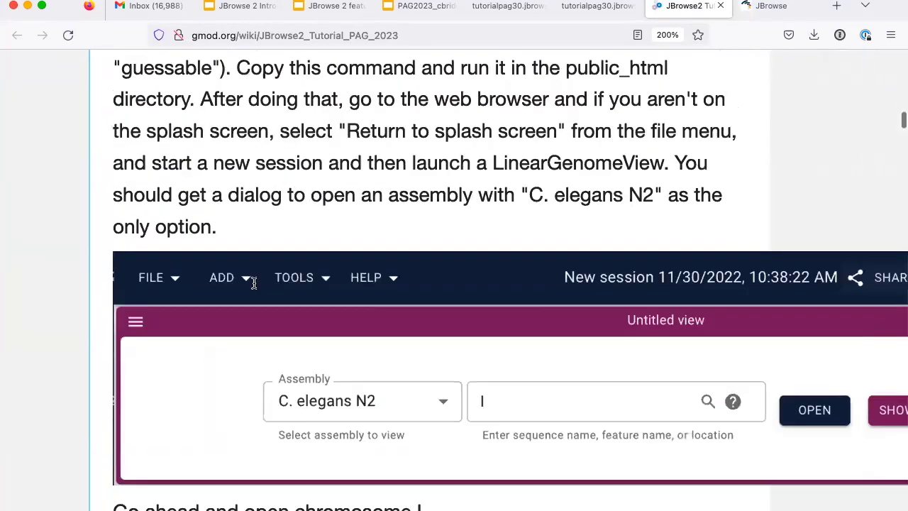
{"action": "scroll", "coordinate": [254, 284], "scroll_direction": "down", "scroll_amount": 3}
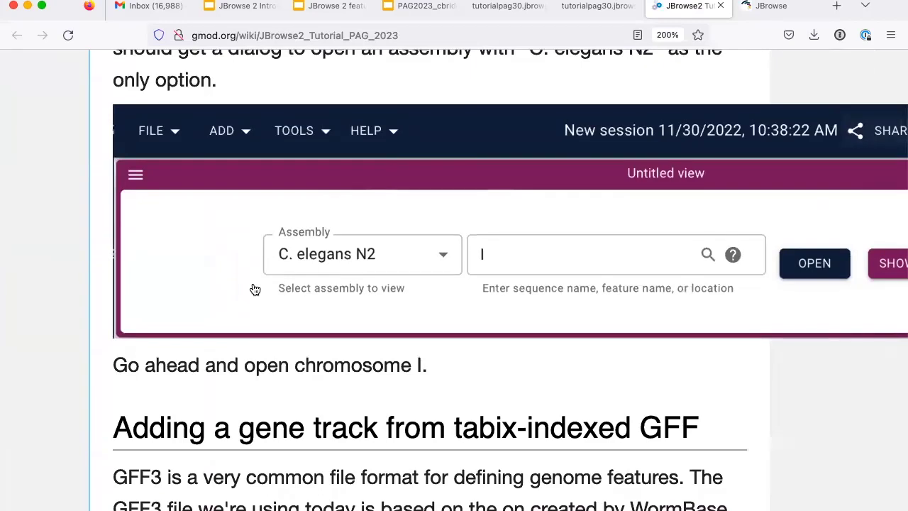
{"action": "key", "text": "super+Tab"}
{"action": "key", "text": "super+Tab"}
{"action": "key", "text": "super+shift+Tab"}
{"action": "key", "text": "super+shift+Tab"}
{"action": "key", "text": "super+Tab"}
{"action": "key", "text": "super+Tab"}
{"action": "key", "text": "super+Tab"}
{"action": "key", "text": "super+Tab"}
{"action": "key", "text": "super+Tab"}
{"action": "key", "text": "super+Tab"}
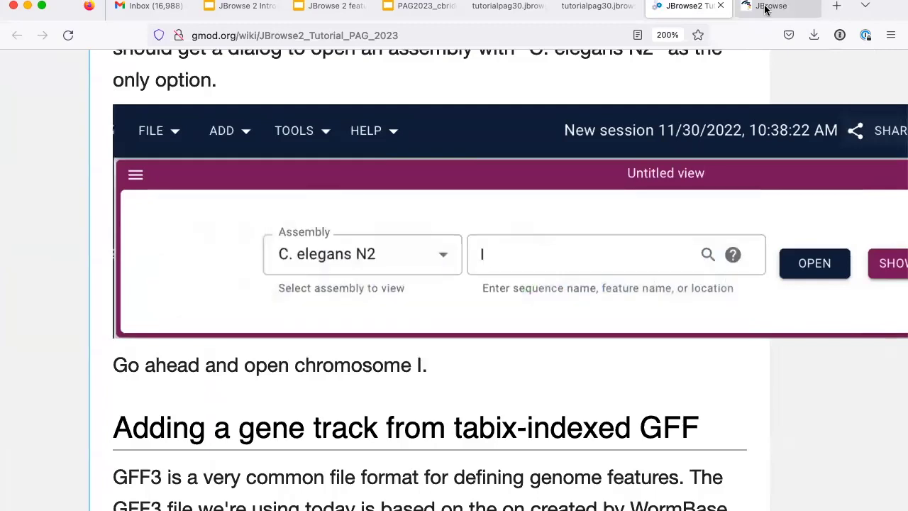
Start an empty session in the ~ubuntu JBrowse instance and reduce the page zoom to 200%
{"action": "left_click", "coordinate": [767, 9]}
{"action": "left_click", "coordinate": [253, 493]}
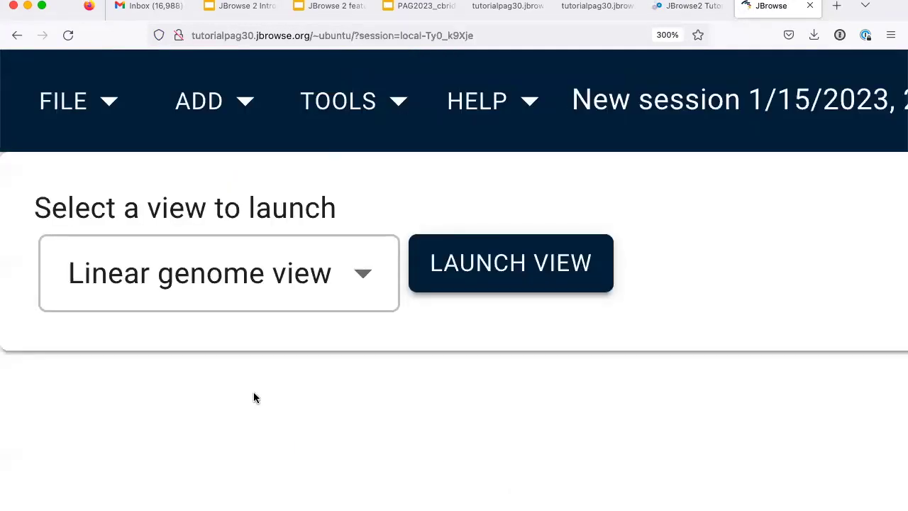
{"action": "key", "text": "super+minus"}
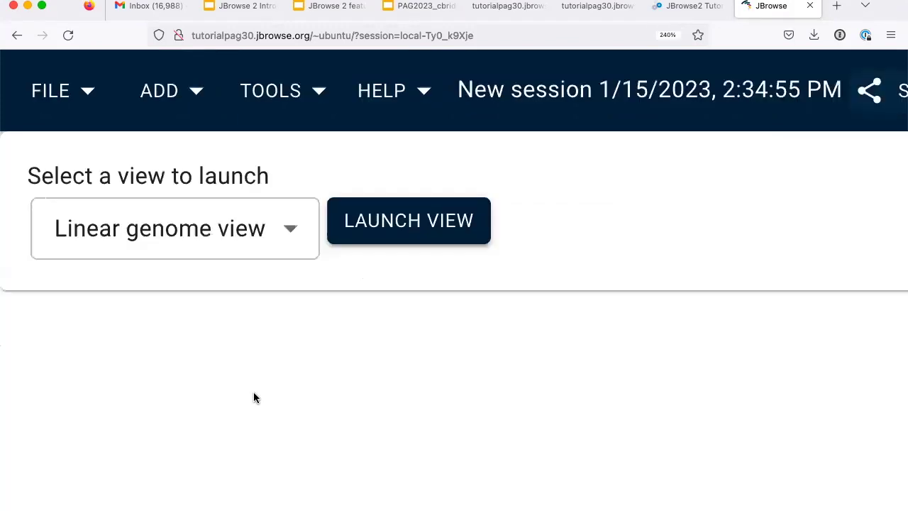
{"action": "key", "text": "super+minus"}
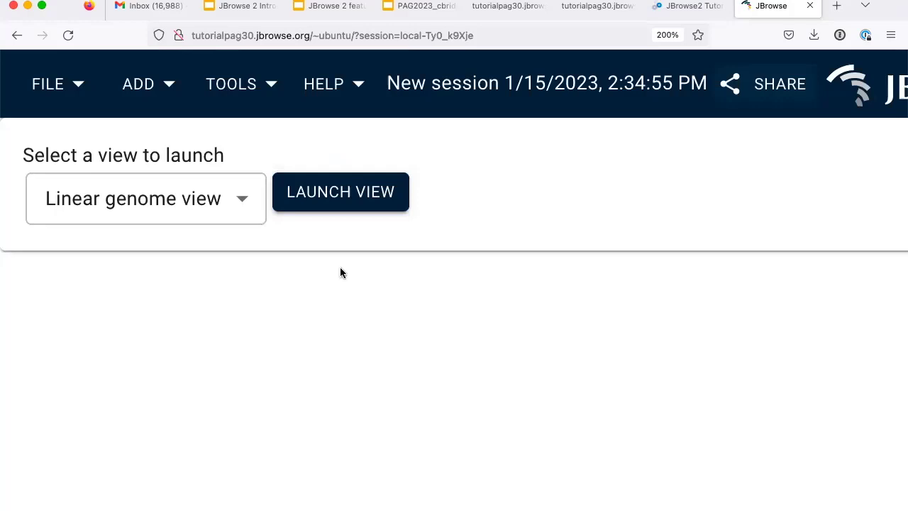
Launch a Linear genome view and open sequence I of the C. elegans N2 assembly
{"action": "left_click", "coordinate": [241, 200]}
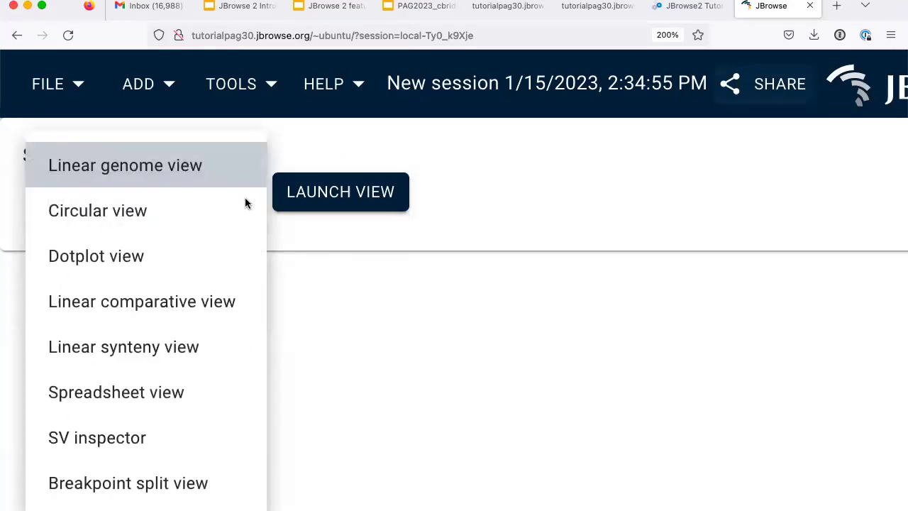
{"action": "left_click", "coordinate": [530, 205]}
{"action": "left_click", "coordinate": [341, 198]}
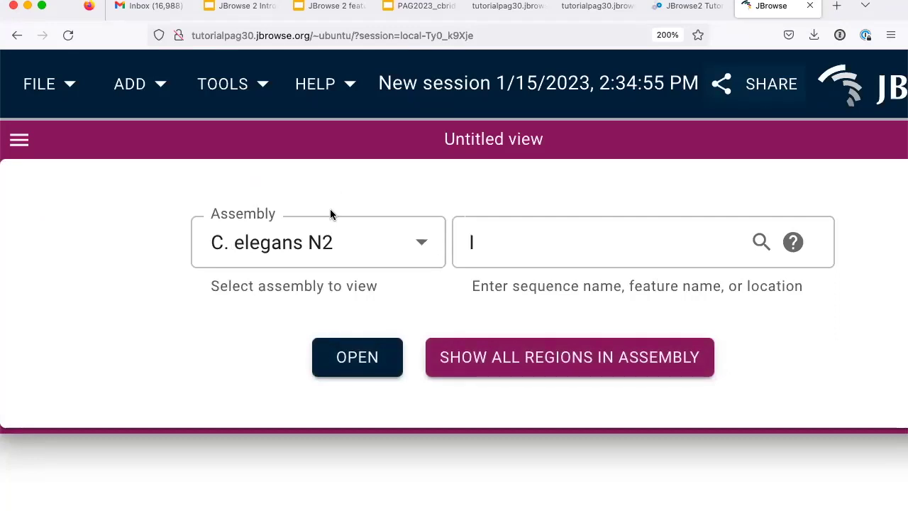
{"action": "left_click", "coordinate": [336, 356]}
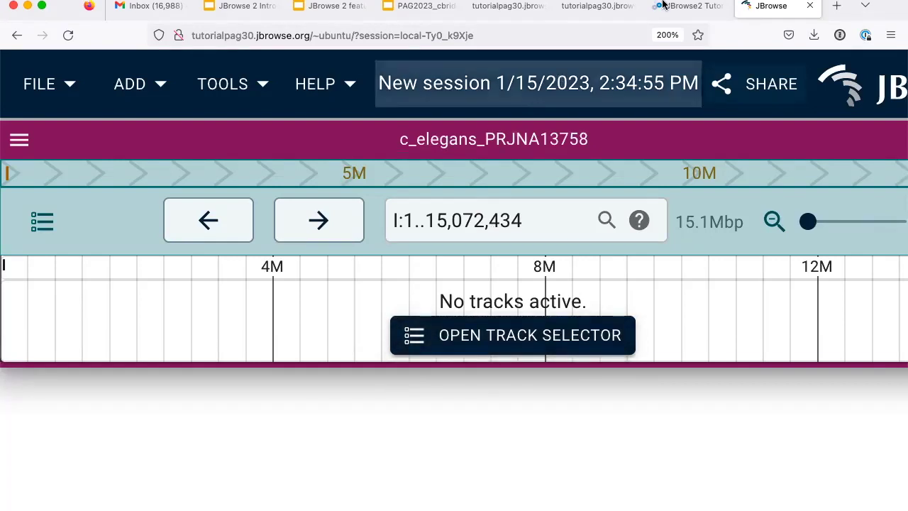
Read the tutorial's "Adding a gene track from tabix-indexed GFF" section, examining the GFF3 sample and the sort and tabix commands
{"action": "left_click", "coordinate": [689, 6]}
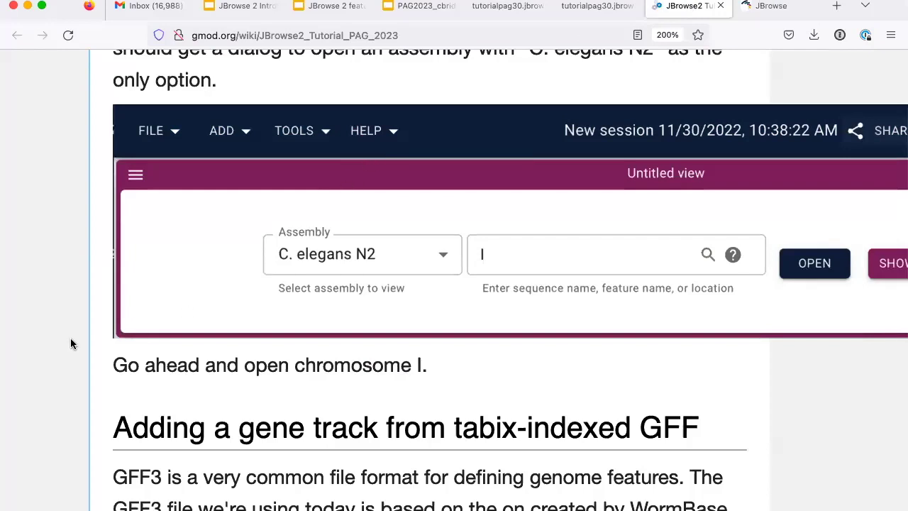
{"action": "scroll", "coordinate": [70, 340], "scroll_direction": "down", "scroll_amount": 5}
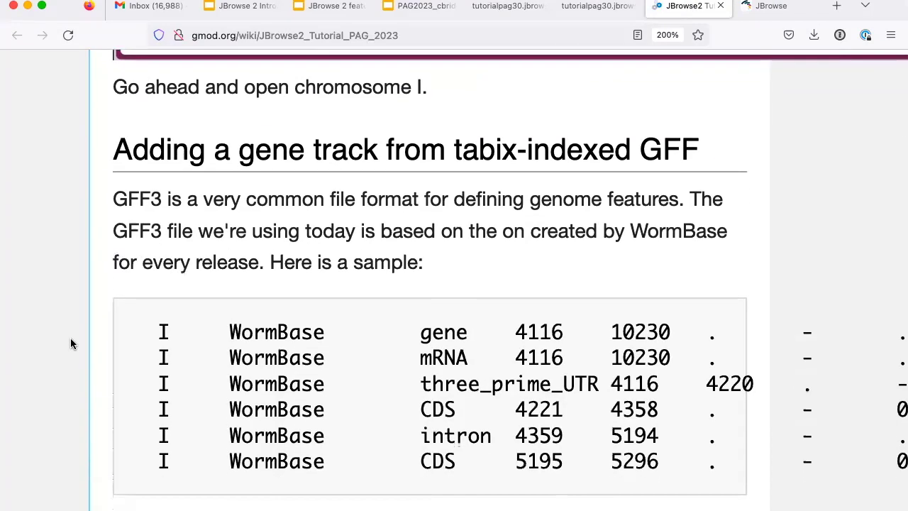
{"action": "scroll", "coordinate": [70, 345], "scroll_direction": "down", "scroll_amount": 2}
{"action": "scroll", "coordinate": [71, 344], "scroll_direction": "right", "scroll_amount": 1}
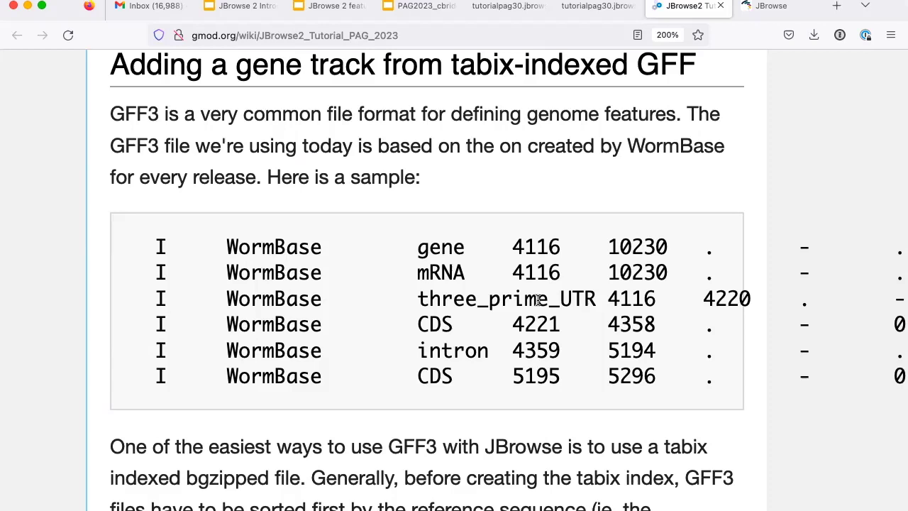
{"action": "scroll", "coordinate": [539, 300], "scroll_direction": "down", "scroll_amount": 10}
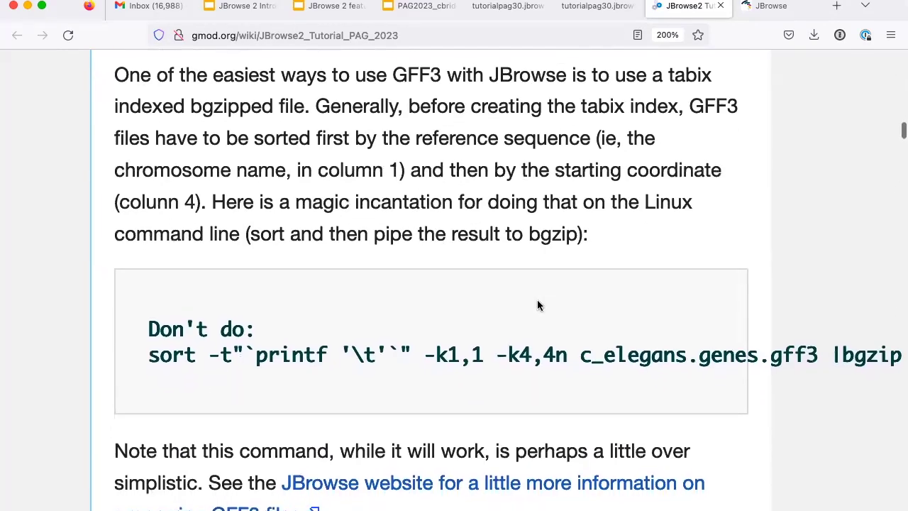
{"action": "scroll", "coordinate": [538, 305], "scroll_direction": "up", "scroll_amount": 1}
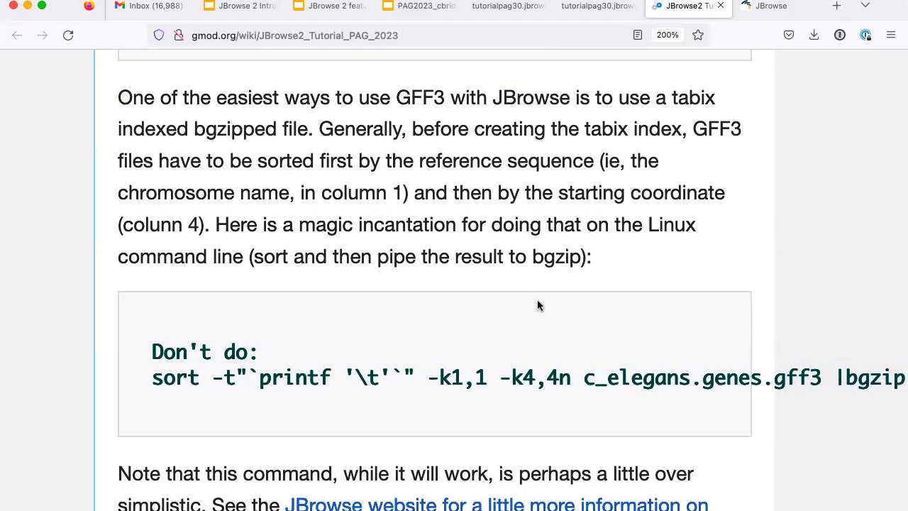
{"action": "scroll", "coordinate": [537, 305], "scroll_direction": "down", "scroll_amount": 3}
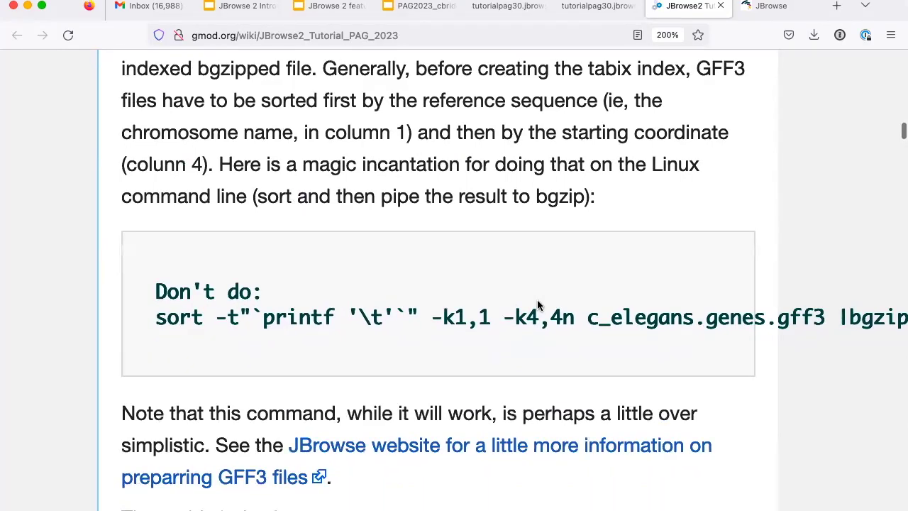
{"action": "scroll", "coordinate": [537, 305], "scroll_direction": "up", "scroll_amount": 4}
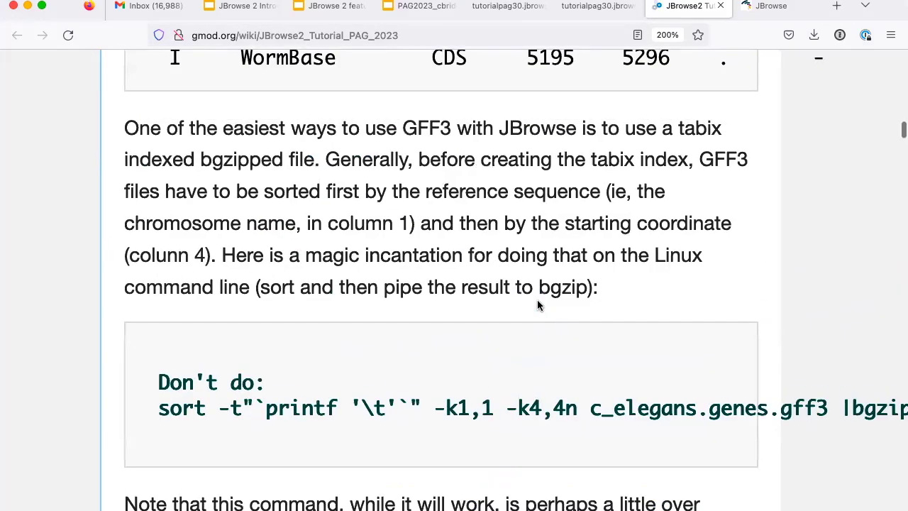
{"action": "scroll", "coordinate": [537, 305], "scroll_direction": "down", "scroll_amount": 1}
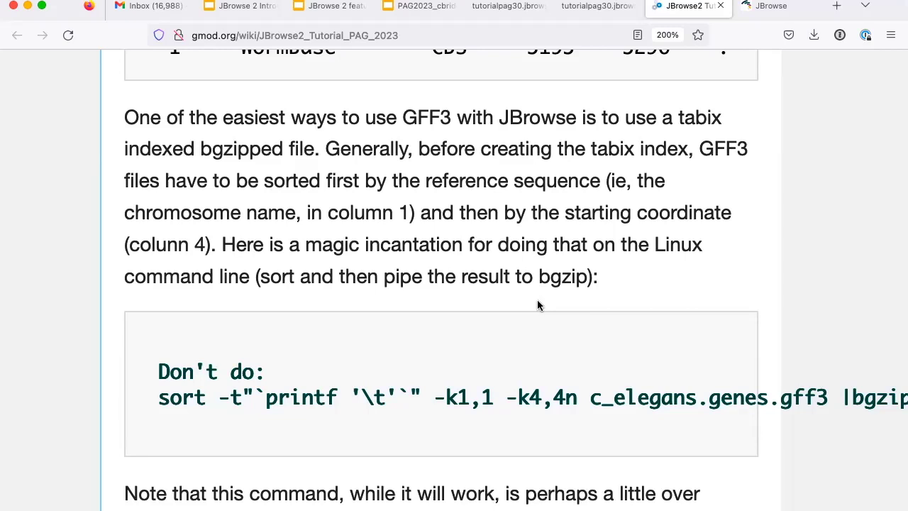
{"action": "scroll", "coordinate": [537, 305], "scroll_direction": "down", "scroll_amount": 5}
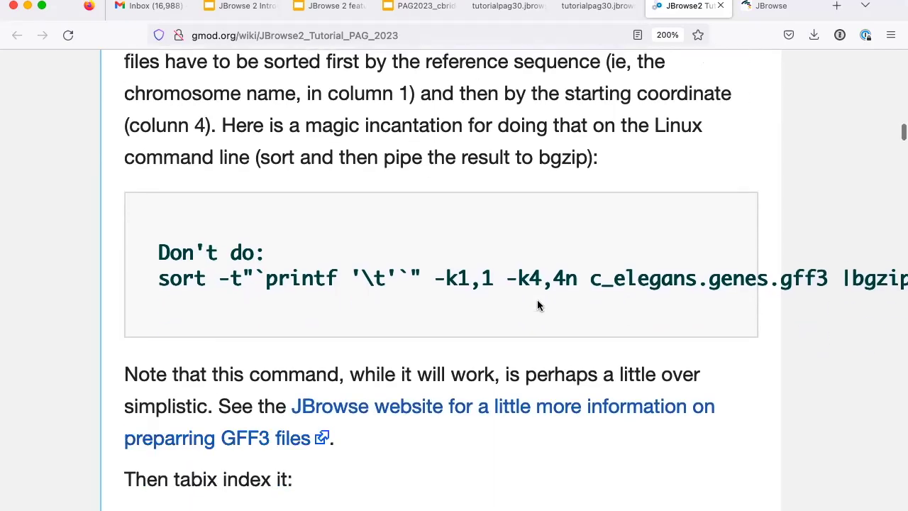
{"action": "left_click_drag", "start_coordinate": [160, 212], "coordinate": [827, 213]}
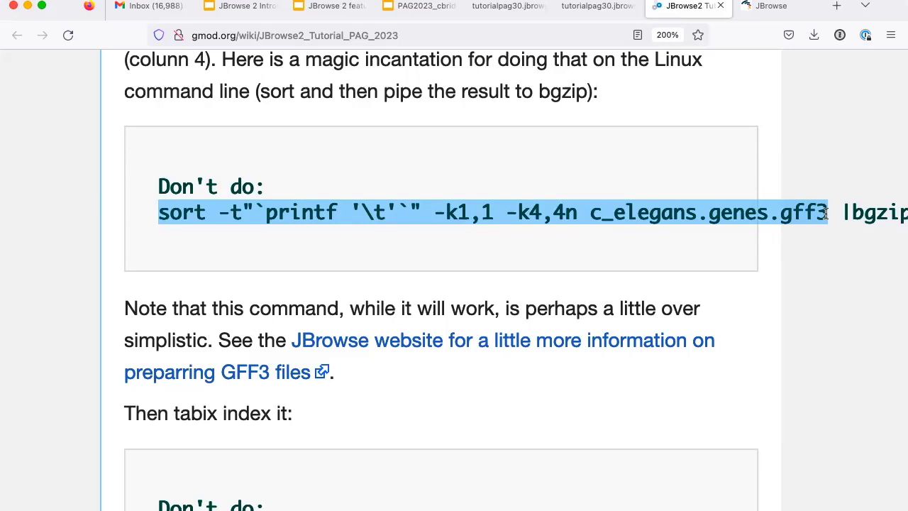
{"action": "scroll", "coordinate": [826, 213], "scroll_direction": "down", "scroll_amount": 5}
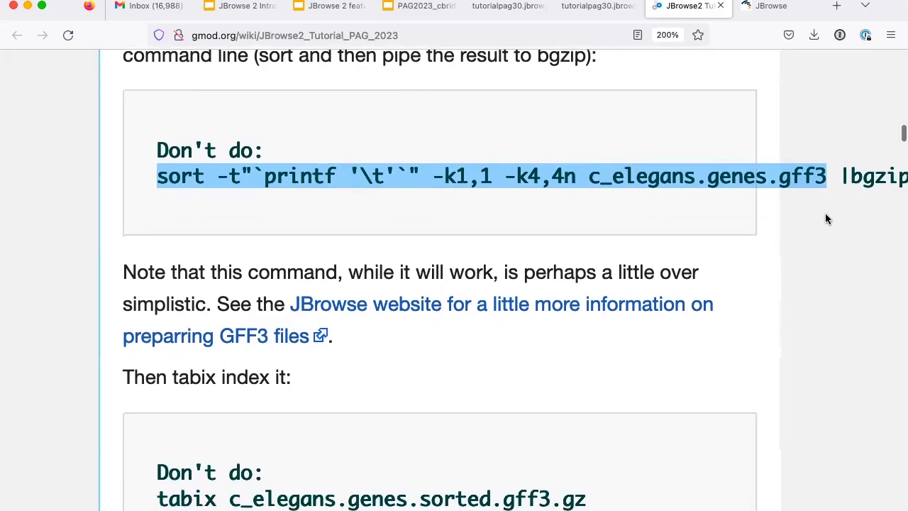
Copy the tutorial's jbrowse add-track command for the Genes track, including its description and inPlace options, and run it in the terminal inside public_html
{"action": "scroll", "coordinate": [825, 218], "scroll_direction": "down", "scroll_amount": 10}
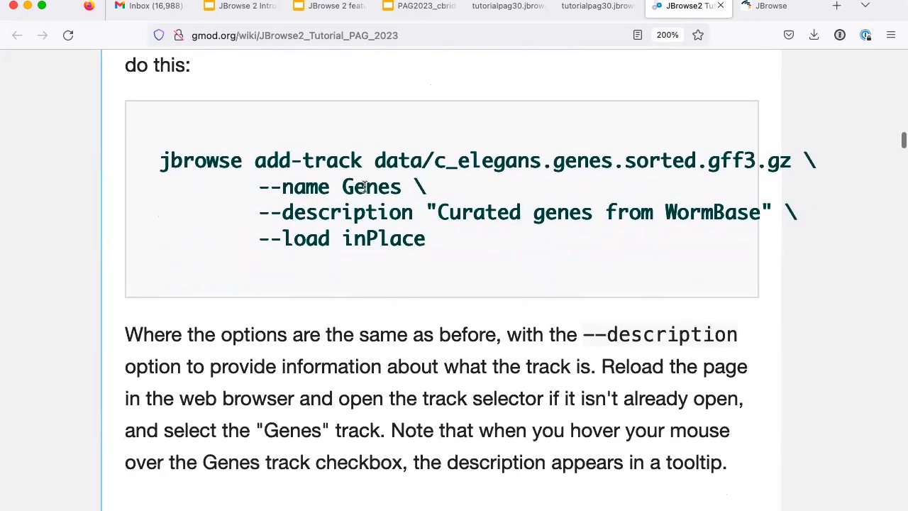
{"action": "left_click_drag", "start_coordinate": [161, 161], "coordinate": [674, 246]}
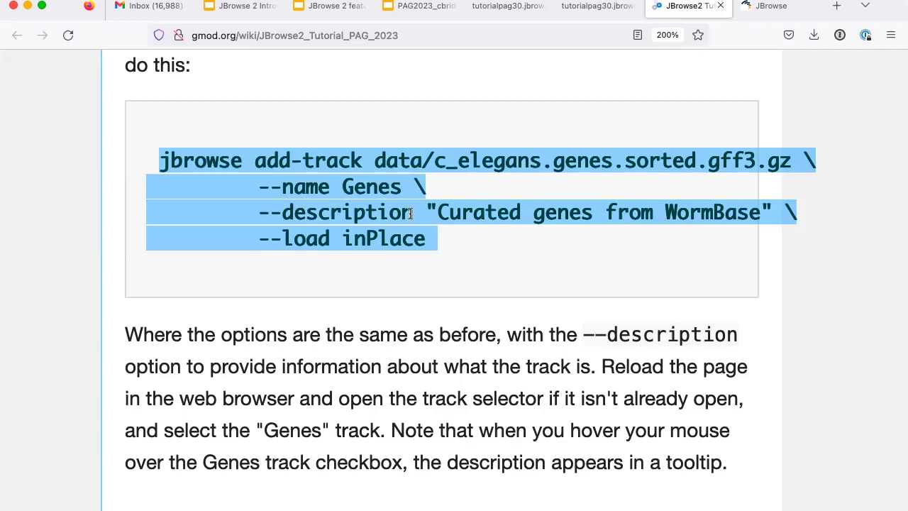
{"action": "scroll", "coordinate": [411, 213], "scroll_direction": "down", "scroll_amount": 2}
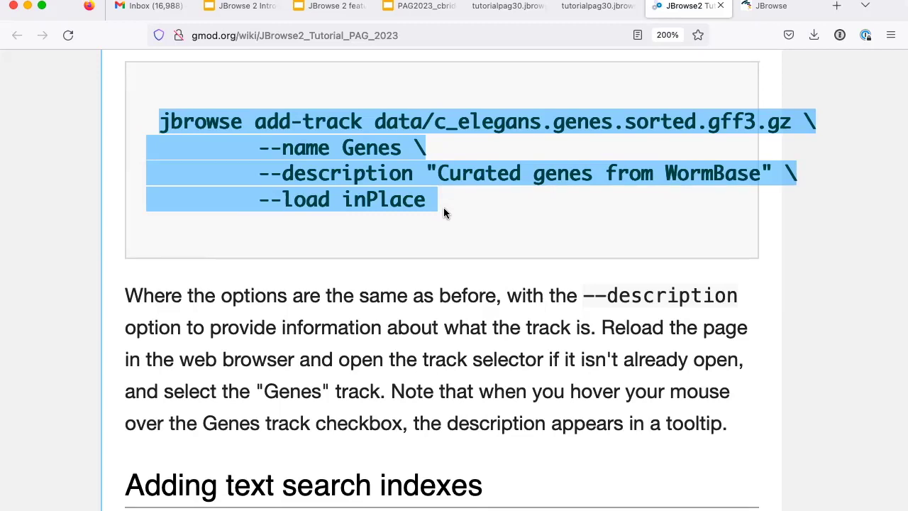
{"action": "key", "text": "super+Tab"}
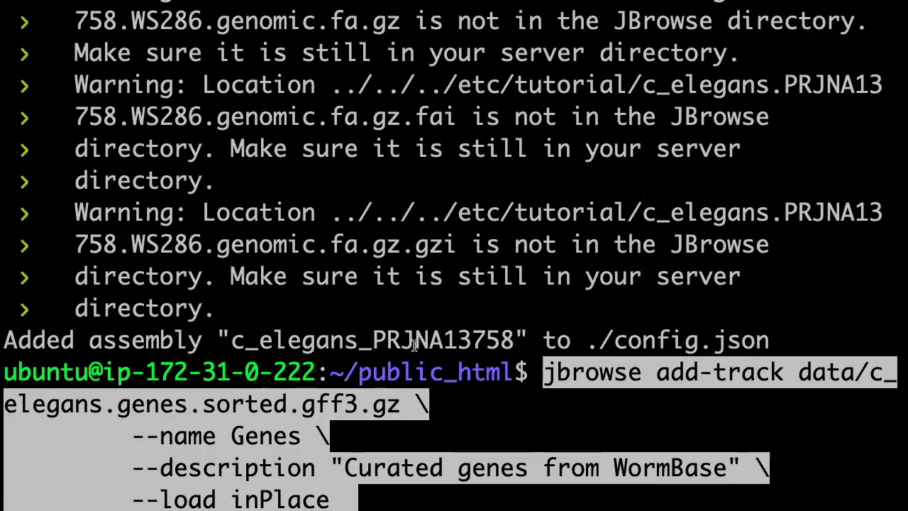
{"action": "key", "text": "Return"}
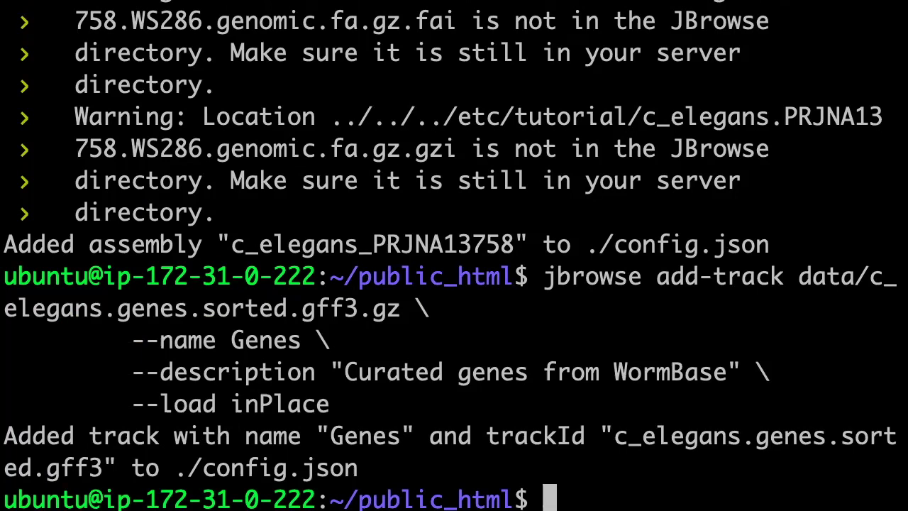
Return to Firefox, reload the JBrowse session, and reduce the page zoom to 133% to reveal the available tracks
{"action": "key", "text": "super+Tab"}
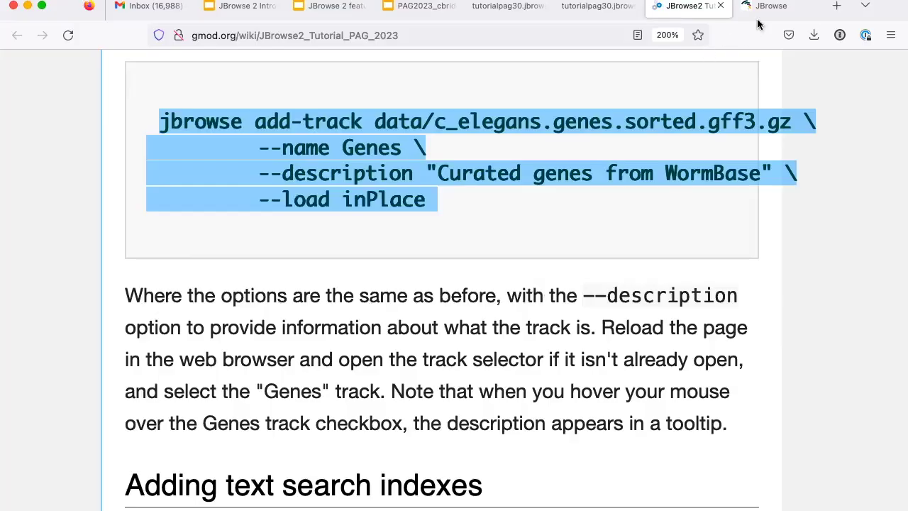
{"action": "left_click", "coordinate": [767, 6]}
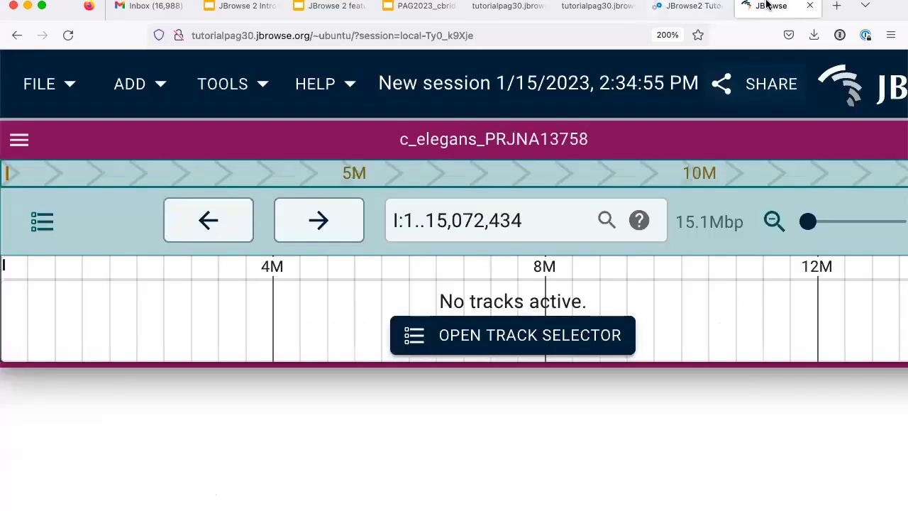
{"action": "left_click", "coordinate": [68, 35]}
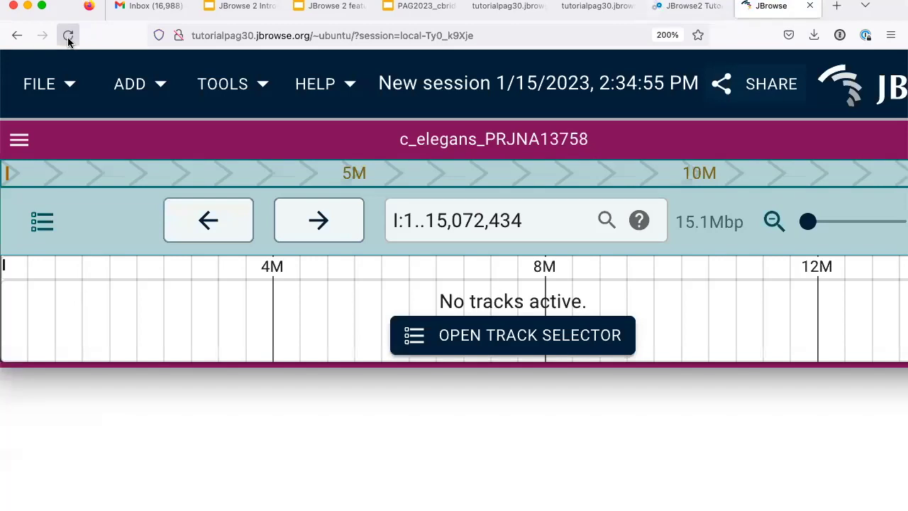
{"action": "key", "text": "super+minus"}
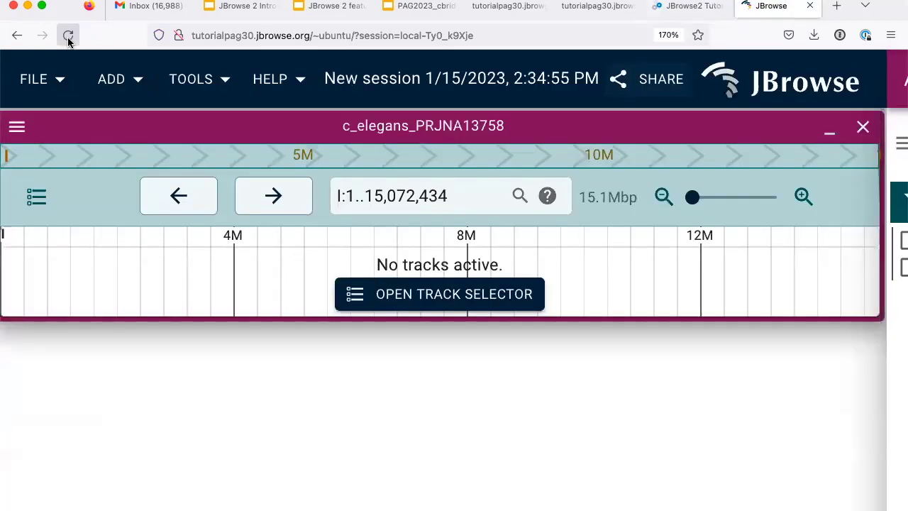
{"action": "key", "text": "super+minus"}
{"action": "key", "text": "super+minus"}
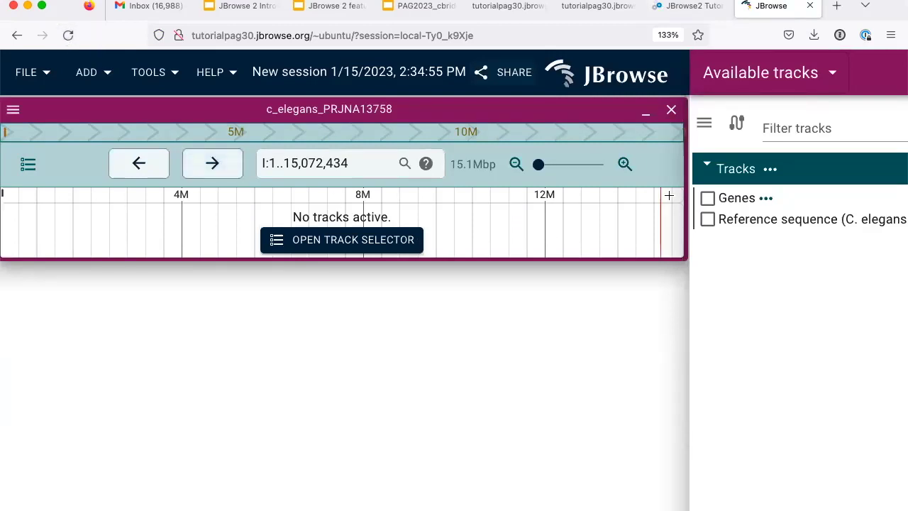
Turn on the Genes track in the genome view and look through the options in its track menus
{"action": "left_click", "coordinate": [707, 199]}
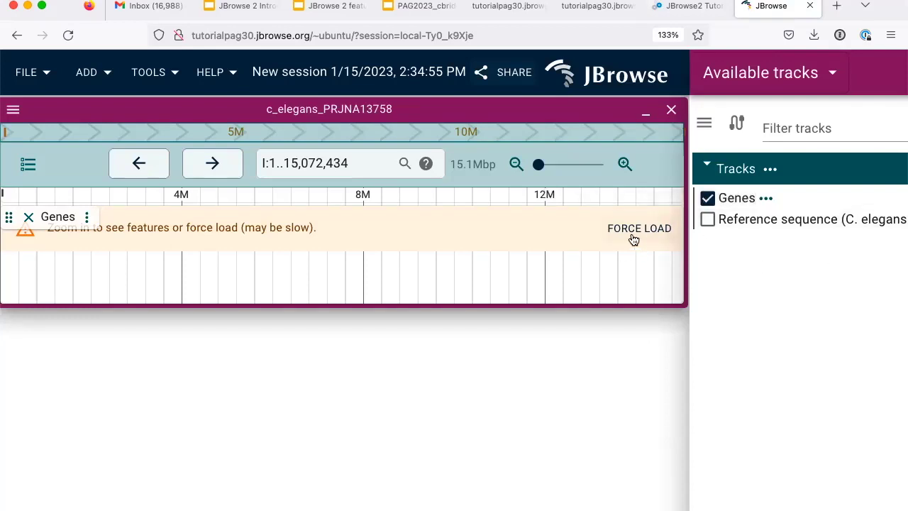
{"action": "left_click_drag", "start_coordinate": [539, 165], "coordinate": [513, 187]}
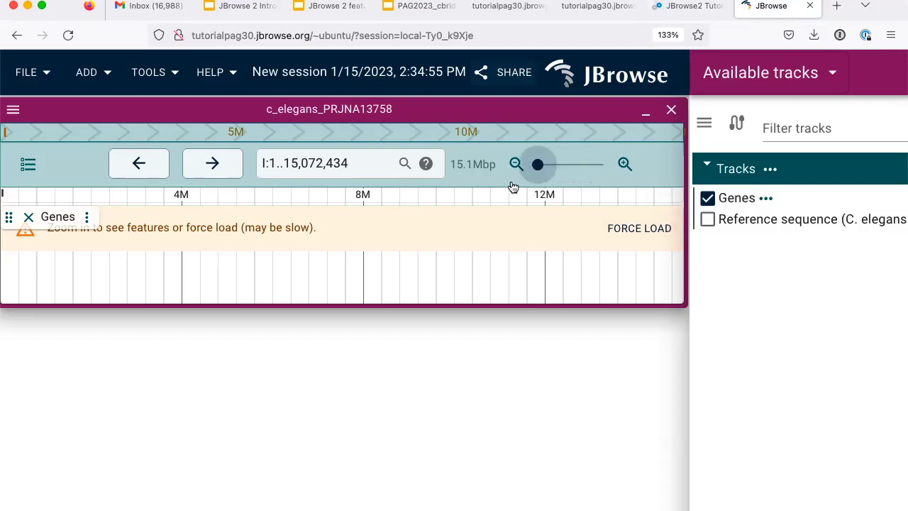
{"action": "left_click", "coordinate": [87, 220]}
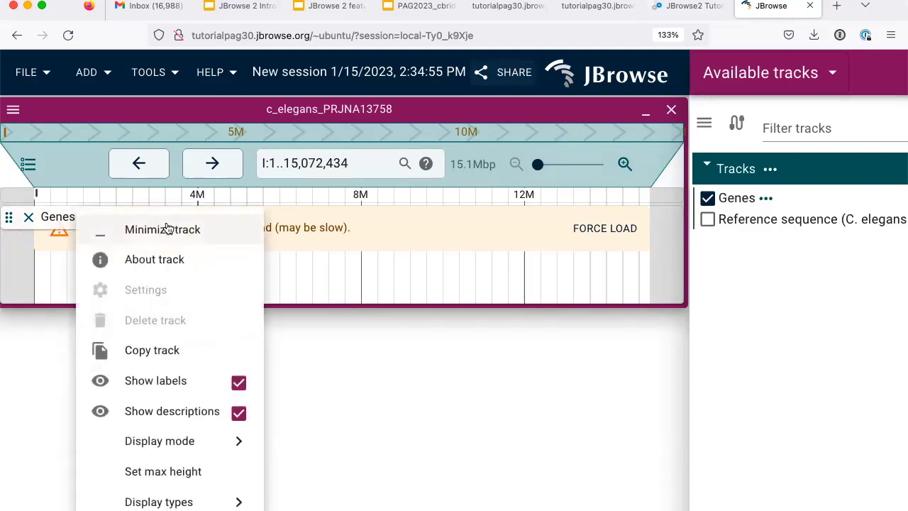
{"action": "left_click", "coordinate": [364, 256]}
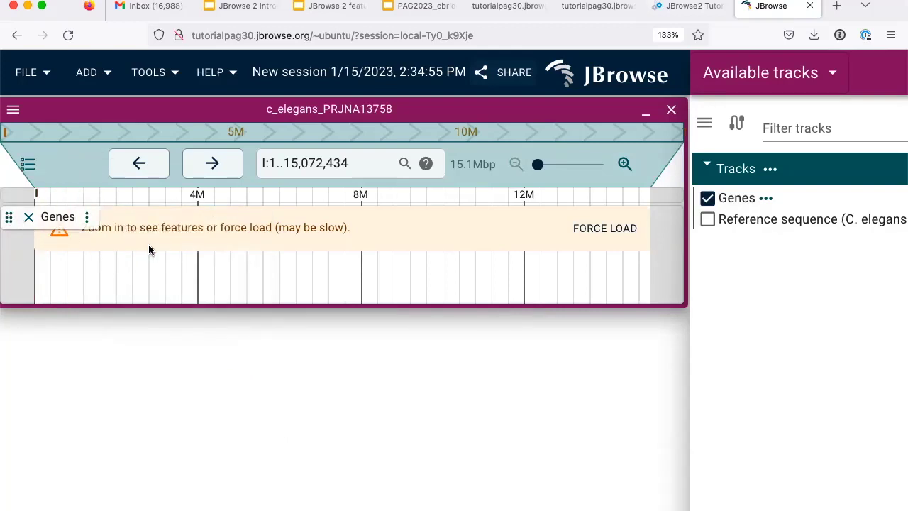
{"action": "left_click", "coordinate": [770, 198]}
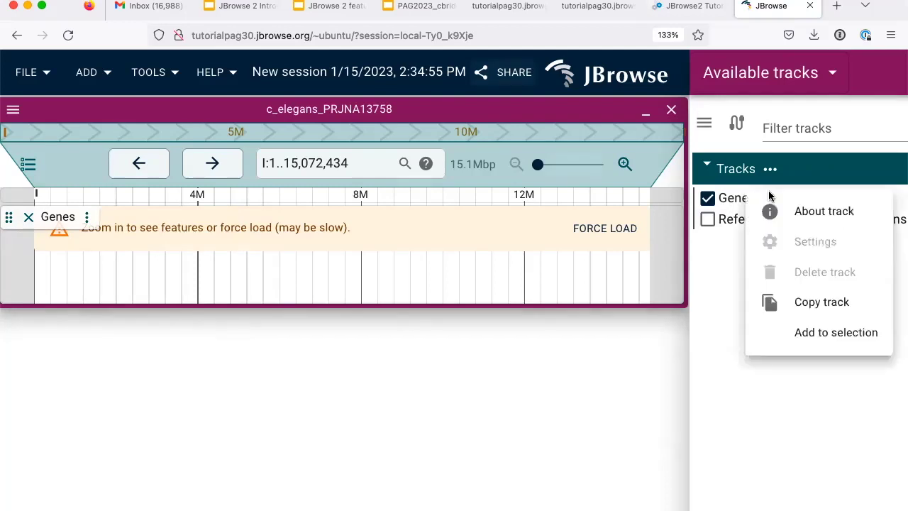
{"action": "left_click", "coordinate": [539, 260]}
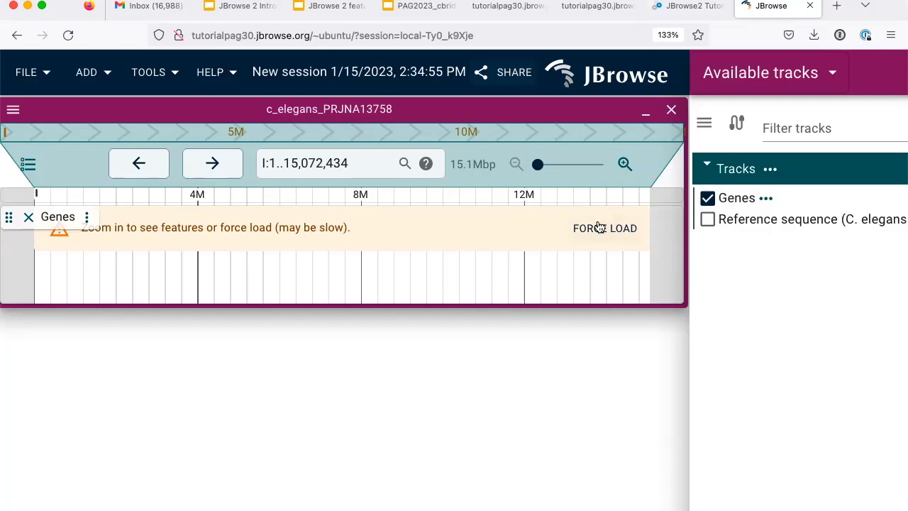
Zoom the genome view in to I:7,521,915..7,558,235 so the individual gene models are drawn
{"action": "left_click_drag", "start_coordinate": [534, 178], "coordinate": [572, 178]}
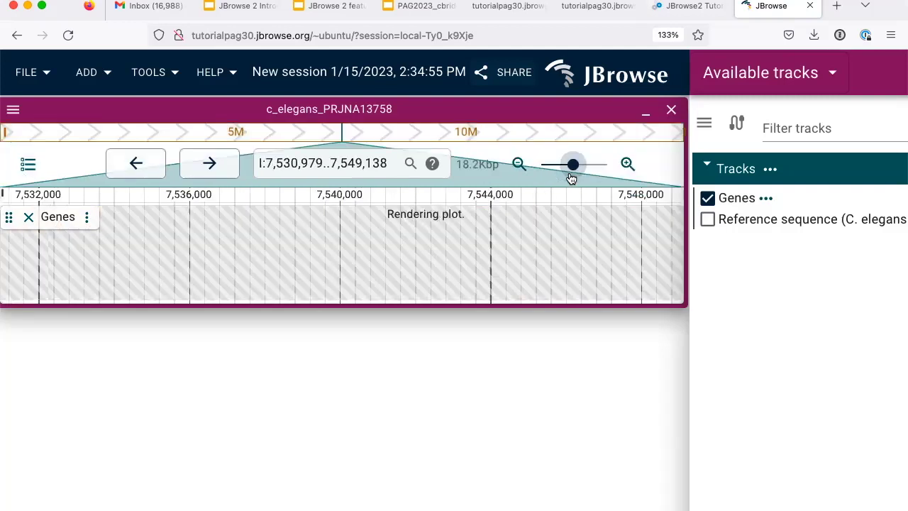
{"action": "left_click", "coordinate": [517, 164]}
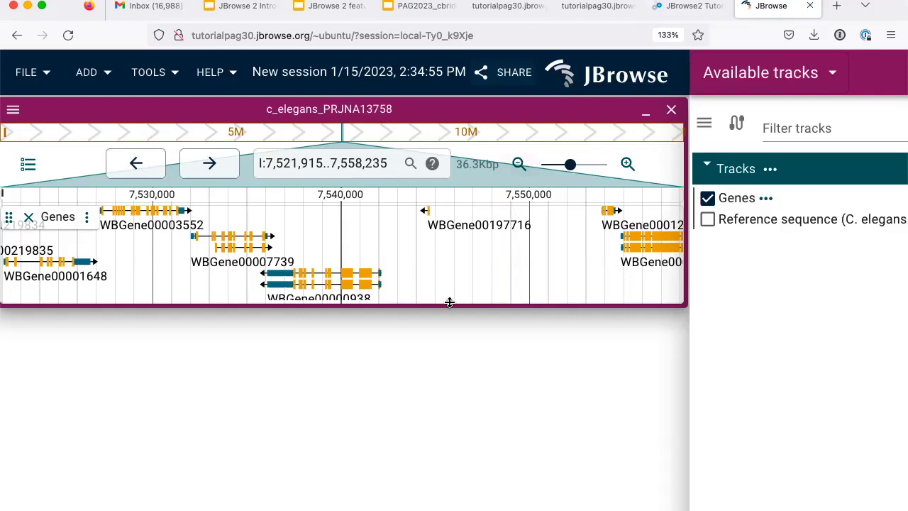
Try a taller Genes track, and reset it by hiding the track and showing it again
{"action": "left_click_drag", "start_coordinate": [450, 301], "coordinate": [430, 351]}
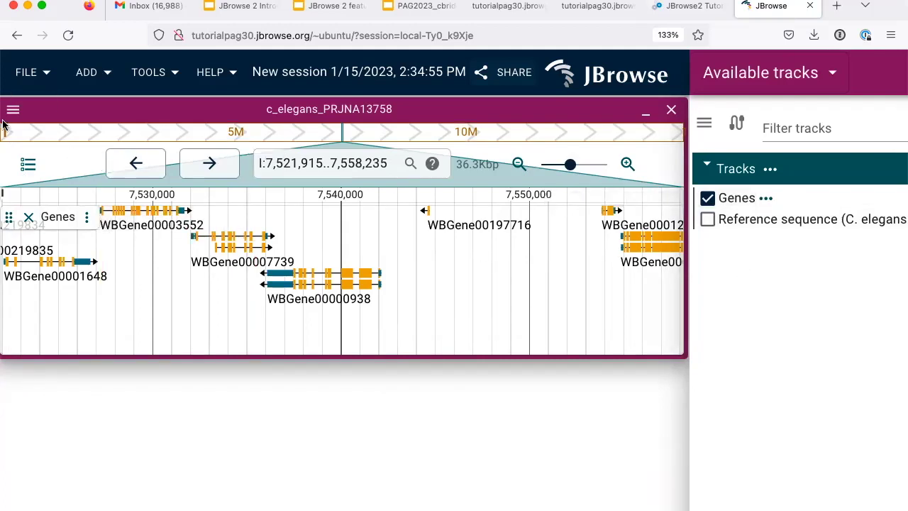
{"action": "left_click", "coordinate": [707, 198]}
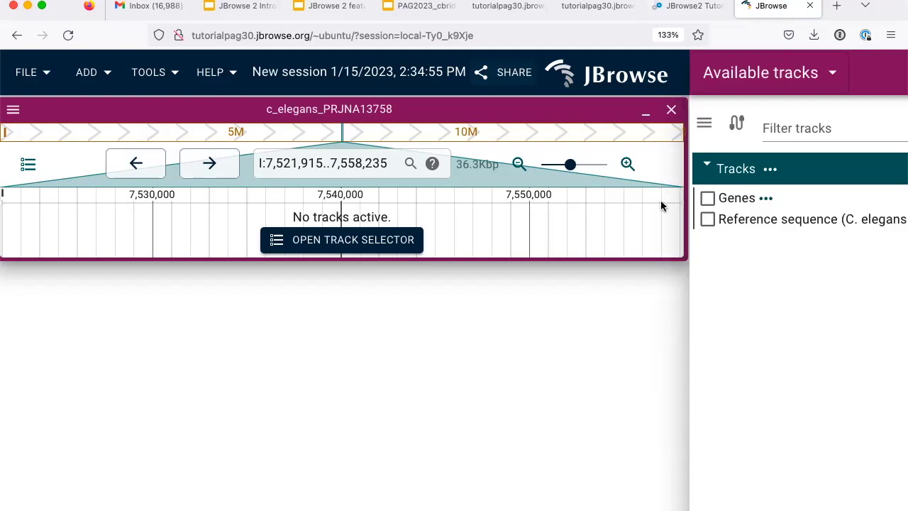
{"action": "left_click", "coordinate": [708, 198]}
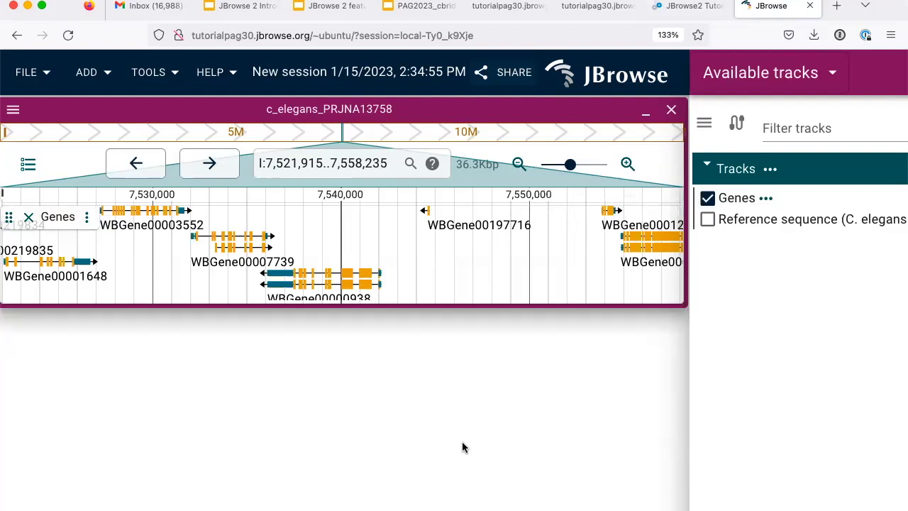
Open the feature details of gene WBGene00000938 and show the CDS sequence of its C26C6.5b.1 transcript
{"action": "left_click", "coordinate": [343, 282]}
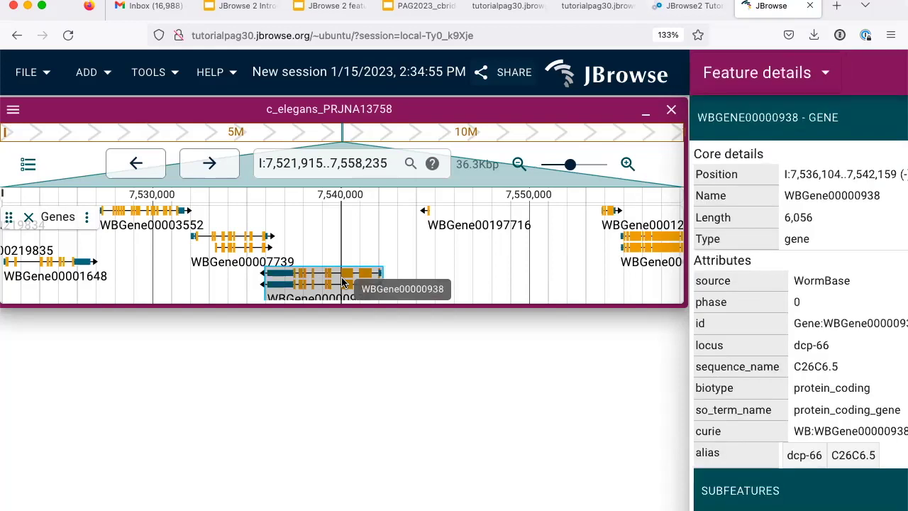
{"action": "scroll", "coordinate": [800, 247], "scroll_direction": "down", "scroll_amount": 5}
{"action": "scroll", "coordinate": [798, 245], "scroll_direction": "down", "scroll_amount": 4}
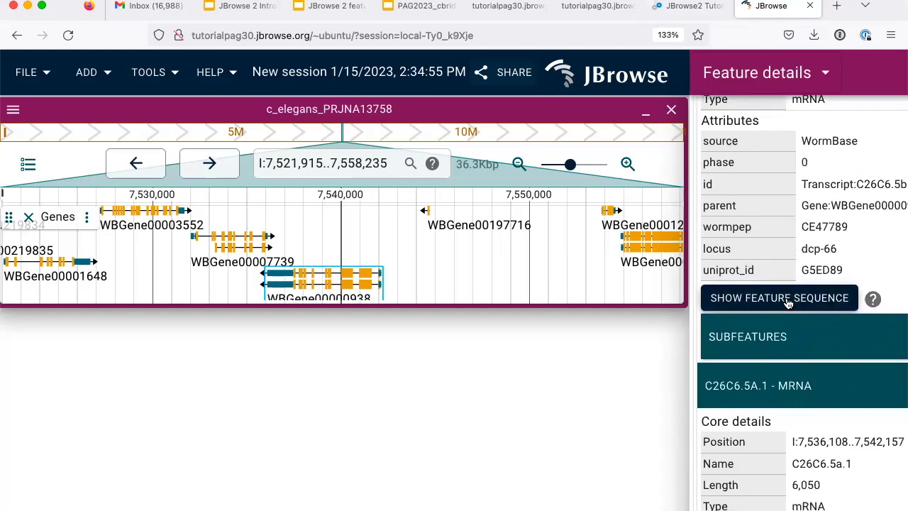
{"action": "left_click", "coordinate": [789, 303]}
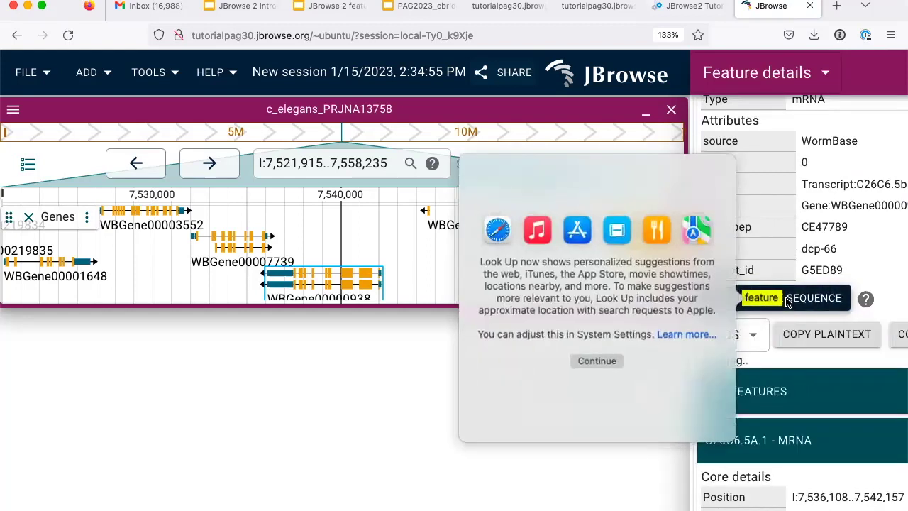
{"action": "left_click", "coordinate": [395, 328]}
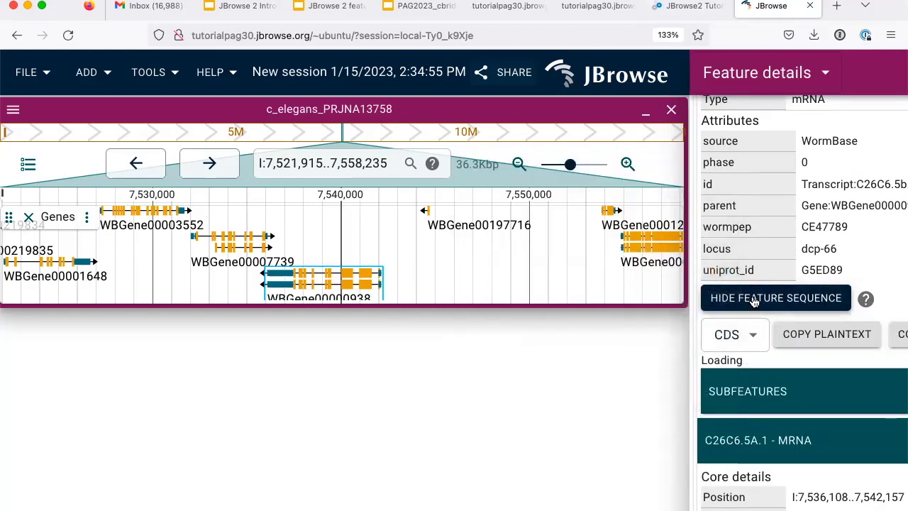
{"action": "scroll", "coordinate": [777, 341], "scroll_direction": "down", "scroll_amount": 10}
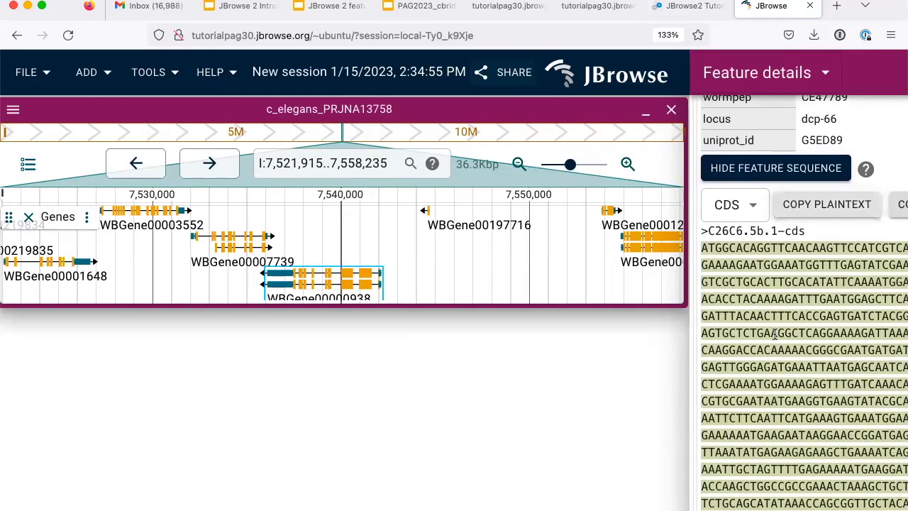
Examine the core details, attributes, transcript subfeatures and CDS sequence of gene WBGene00000938
{"action": "scroll", "coordinate": [776, 333], "scroll_direction": "up", "scroll_amount": 10}
{"action": "right_click", "coordinate": [775, 334]}
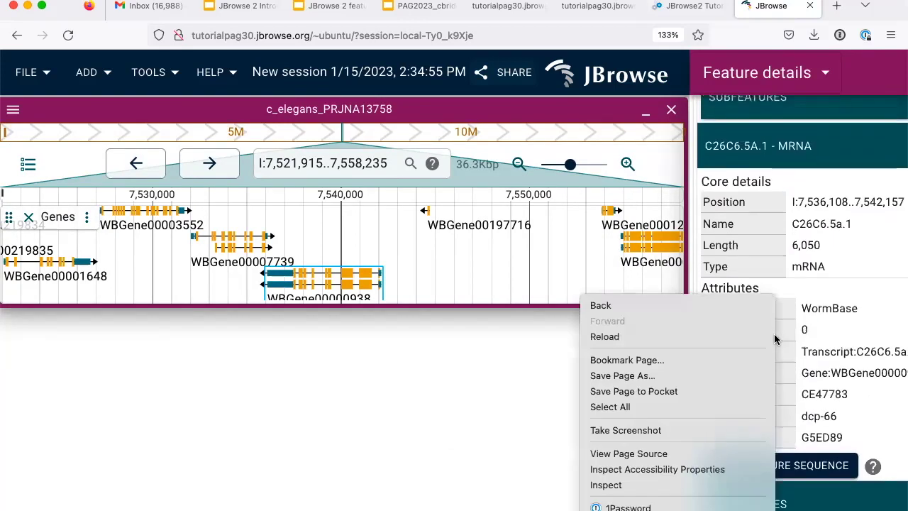
{"action": "left_click", "coordinate": [440, 494]}
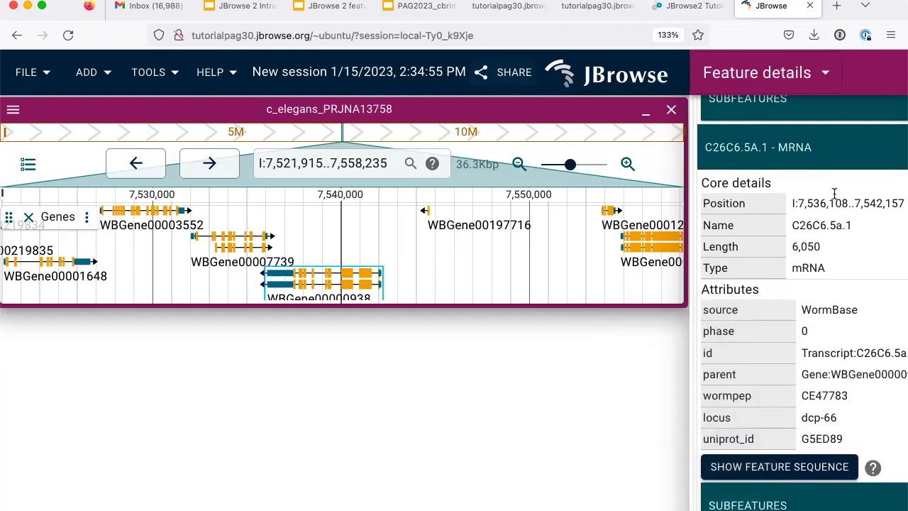
{"action": "scroll", "coordinate": [854, 152], "scroll_direction": "up", "scroll_amount": 5}
{"action": "scroll", "coordinate": [854, 153], "scroll_direction": "down", "scroll_amount": 5}
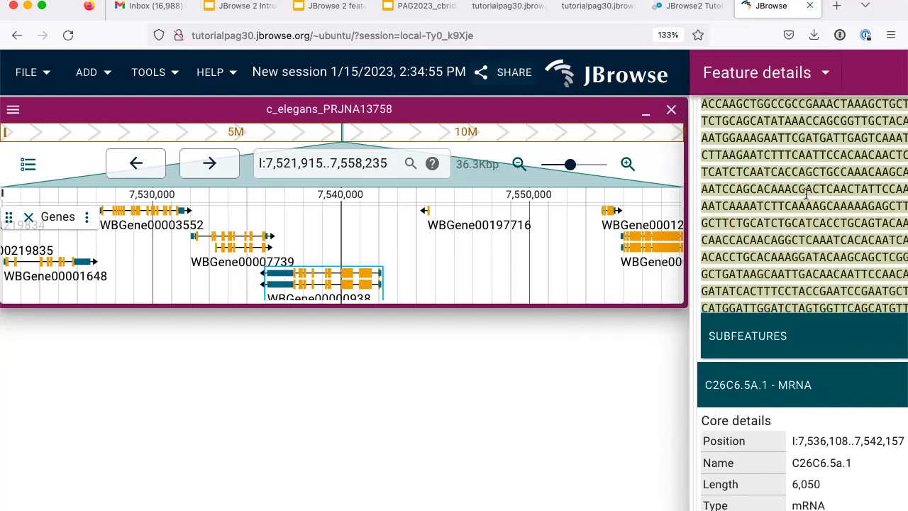
{"action": "scroll", "coordinate": [725, 242], "scroll_direction": "left", "scroll_amount": 1}
{"action": "scroll", "coordinate": [706, 241], "scroll_direction": "up", "scroll_amount": 5}
{"action": "scroll", "coordinate": [706, 244], "scroll_direction": "up", "scroll_amount": 10}
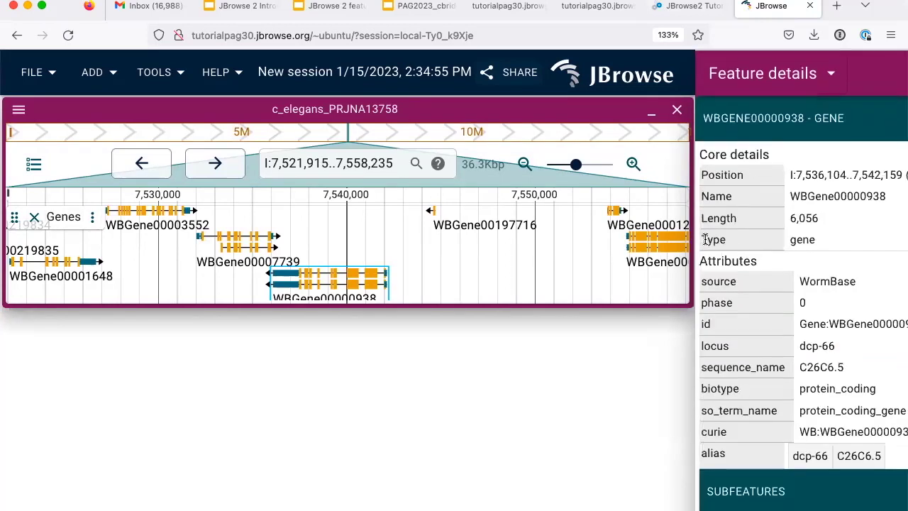
{"action": "scroll", "coordinate": [706, 243], "scroll_direction": "down", "scroll_amount": 3}
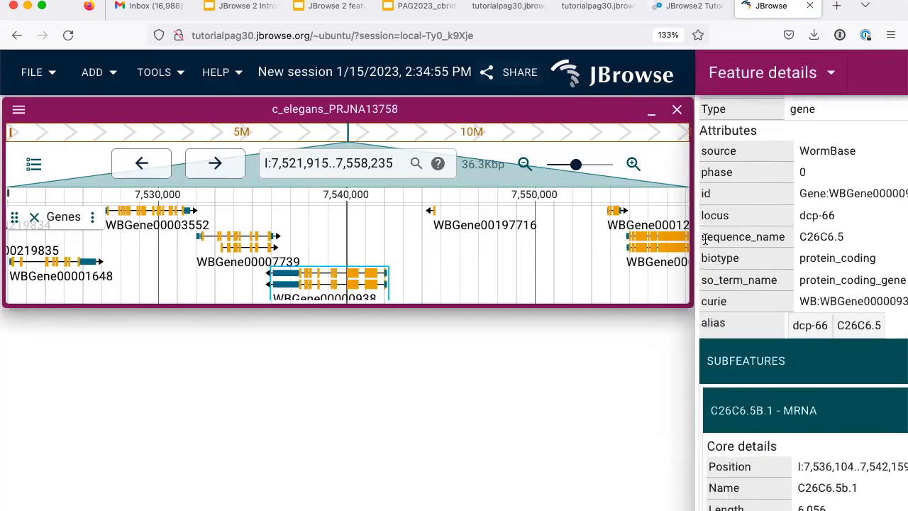
{"action": "scroll", "coordinate": [706, 242], "scroll_direction": "up", "scroll_amount": 4}
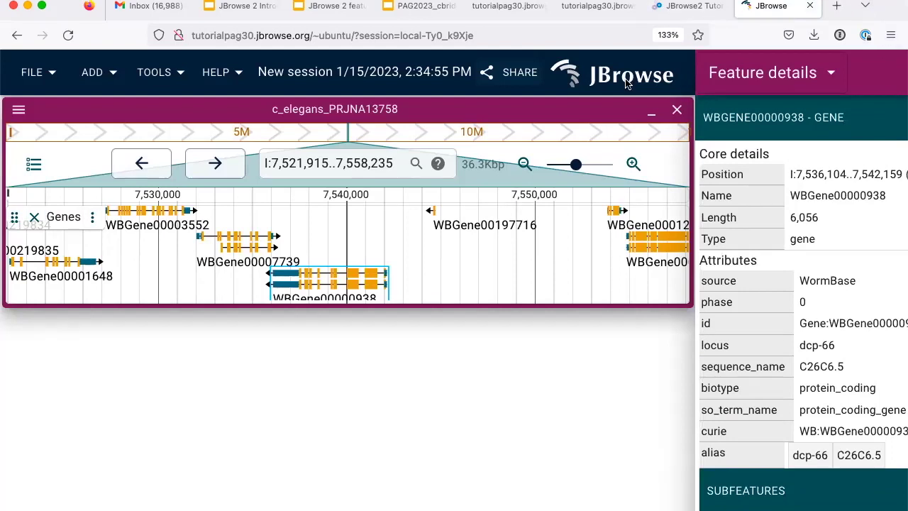
Reduce the page zoom to 120% and close the feature details to return to the available tracks
{"action": "key", "text": "ctrl+minus"}
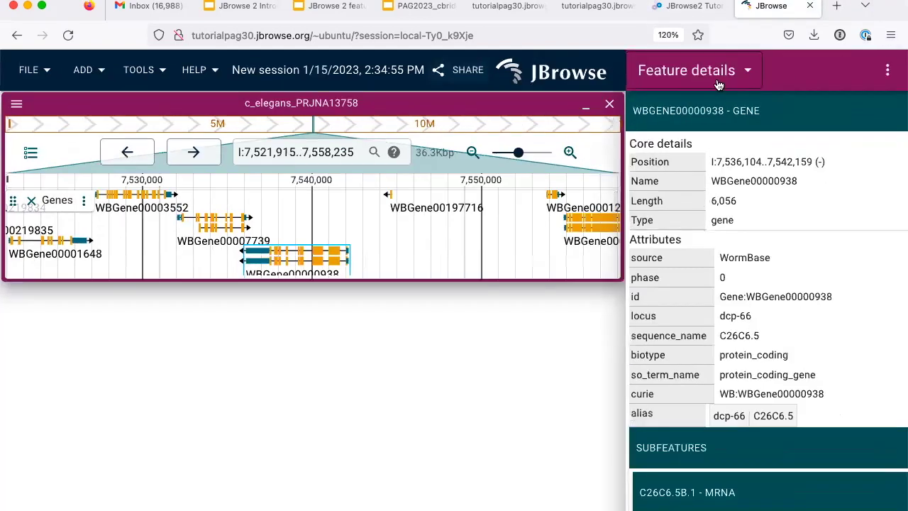
{"action": "scroll", "coordinate": [866, 91], "scroll_direction": "right", "scroll_amount": 2}
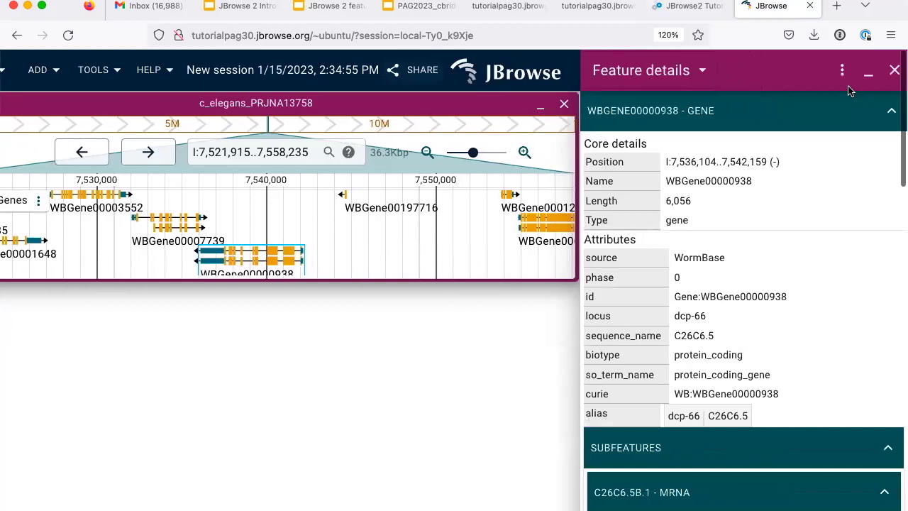
{"action": "left_click", "coordinate": [895, 70]}
{"action": "scroll", "coordinate": [170, 278], "scroll_direction": "left", "scroll_amount": 2}
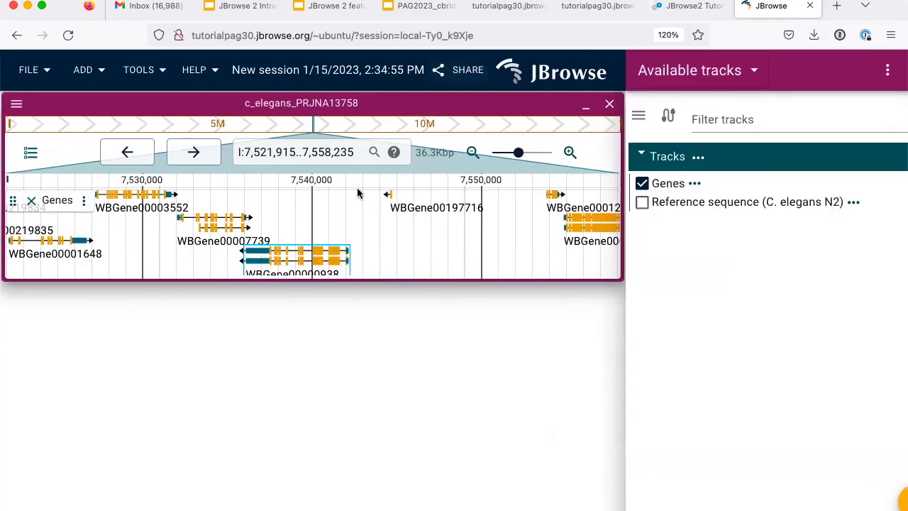
Return to the tutorial page and read "Adding text search indexes", highlighting the command's --attributes=Name,ID,locus option
{"action": "left_click", "coordinate": [692, 5]}
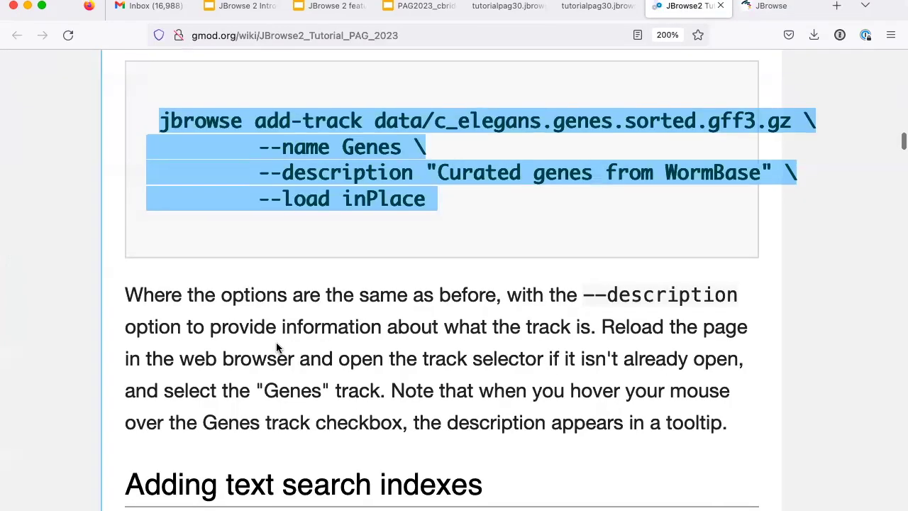
{"action": "scroll", "coordinate": [277, 348], "scroll_direction": "down", "scroll_amount": 5}
{"action": "scroll", "coordinate": [278, 348], "scroll_direction": "down", "scroll_amount": 1}
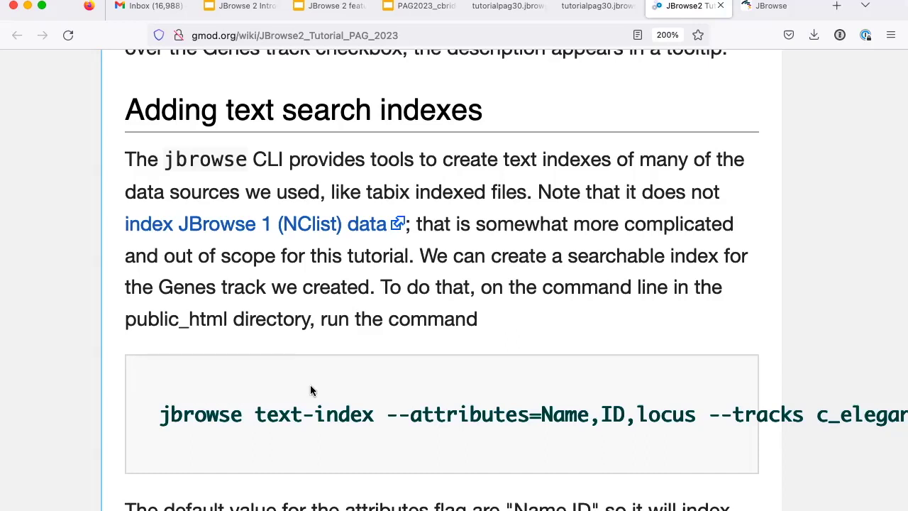
{"action": "left_click_drag", "start_coordinate": [387, 416], "coordinate": [445, 418]}
{"action": "left_click_drag", "start_coordinate": [559, 435], "coordinate": [701, 416]}
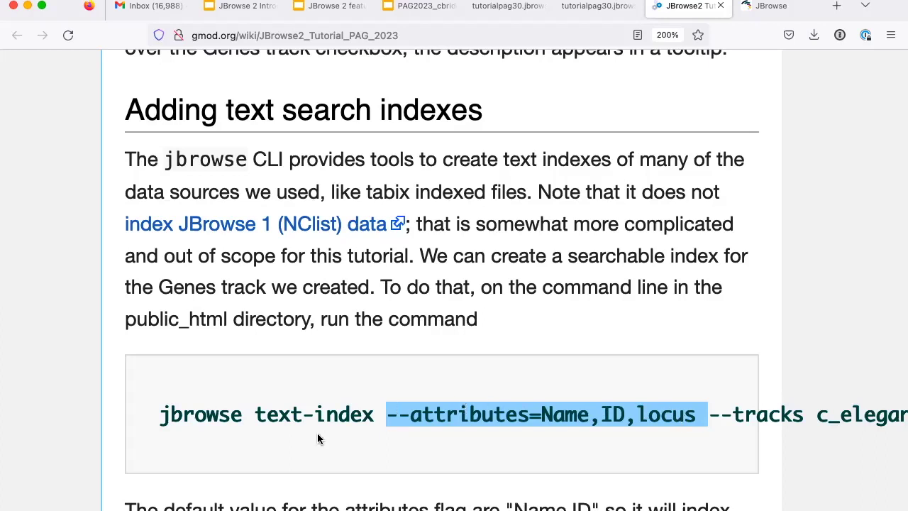
Copy the tutorial's jbrowse text-index command for c_elegans.genes.sorted.gff3 with attributes Name,ID,locus and run it in the iTerm terminal inside public_html
{"action": "left_click", "coordinate": [201, 418]}
{"action": "triple_click", "coordinate": [221, 419]}
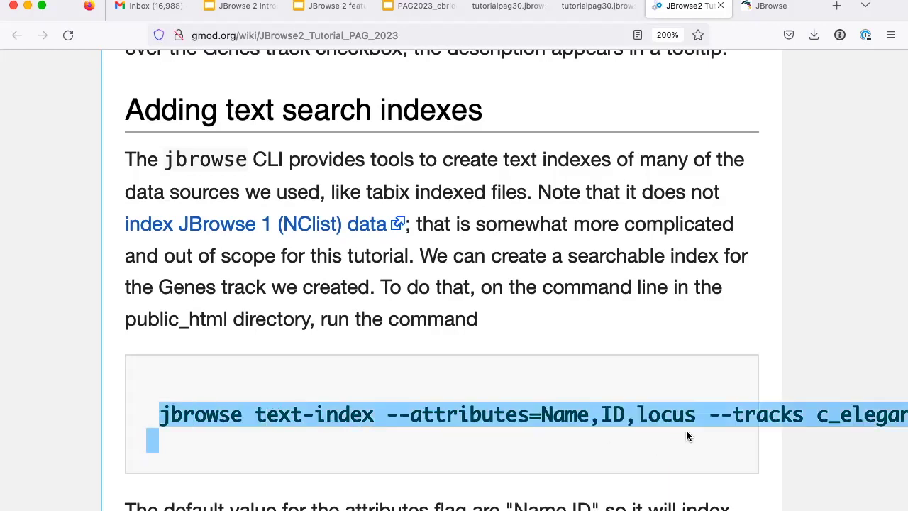
{"action": "scroll", "coordinate": [699, 432], "scroll_direction": "right", "scroll_amount": 10}
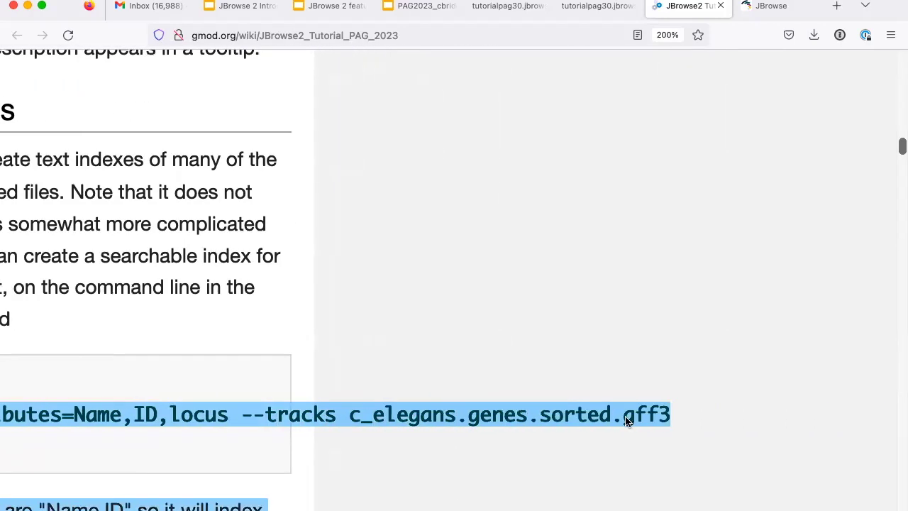
{"action": "left_click_drag", "start_coordinate": [509, 402], "coordinate": [667, 408]}
{"action": "key", "text": "super+c"}
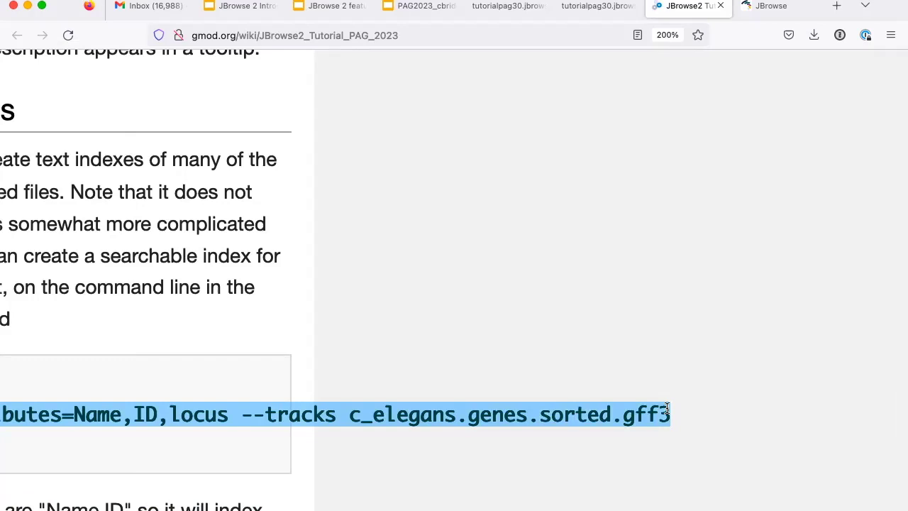
{"action": "key", "text": "super+Tab"}
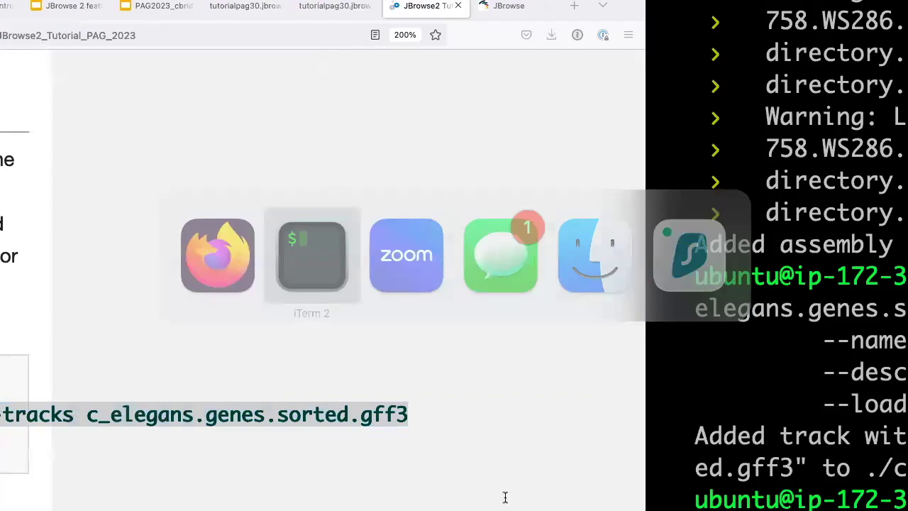
{"action": "key", "text": "super+v"}
{"action": "key", "text": "Return"}
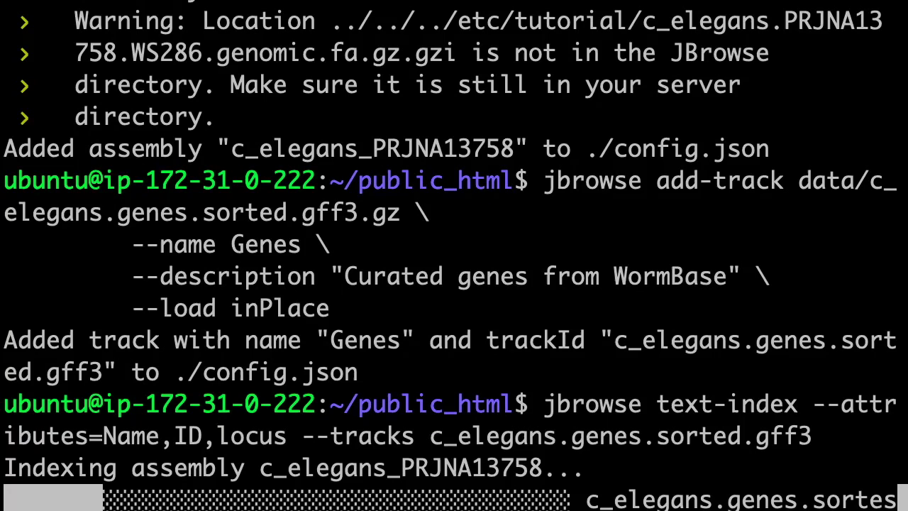
Switch to the tutorial page in Firefox and read the rest of "Adding text search indexes", including the example search for "unc"
{"action": "key", "text": "super+Tab"}
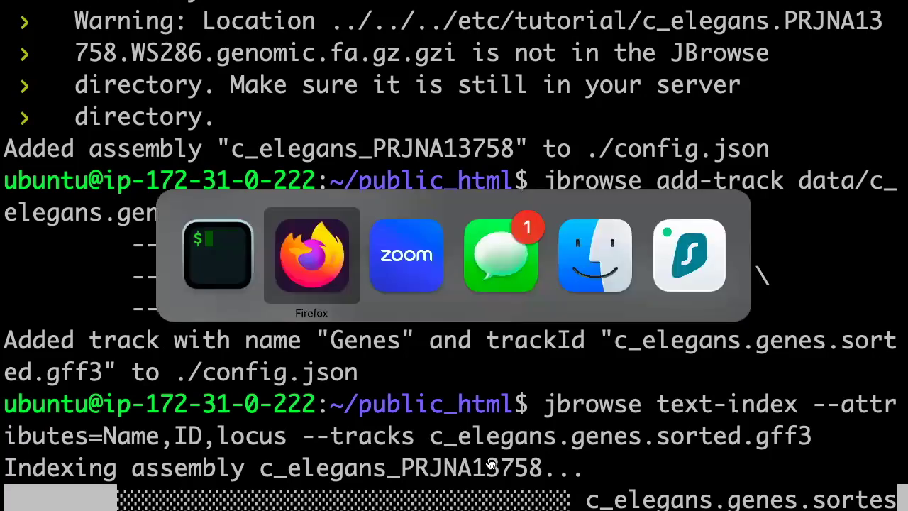
{"action": "scroll", "coordinate": [343, 408], "scroll_direction": "left", "scroll_amount": 5}
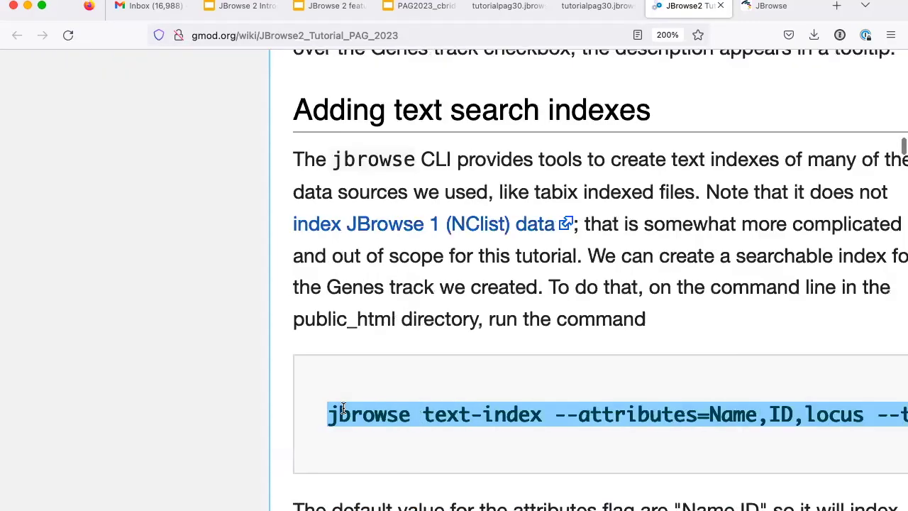
{"action": "scroll", "coordinate": [344, 408], "scroll_direction": "down", "scroll_amount": 8}
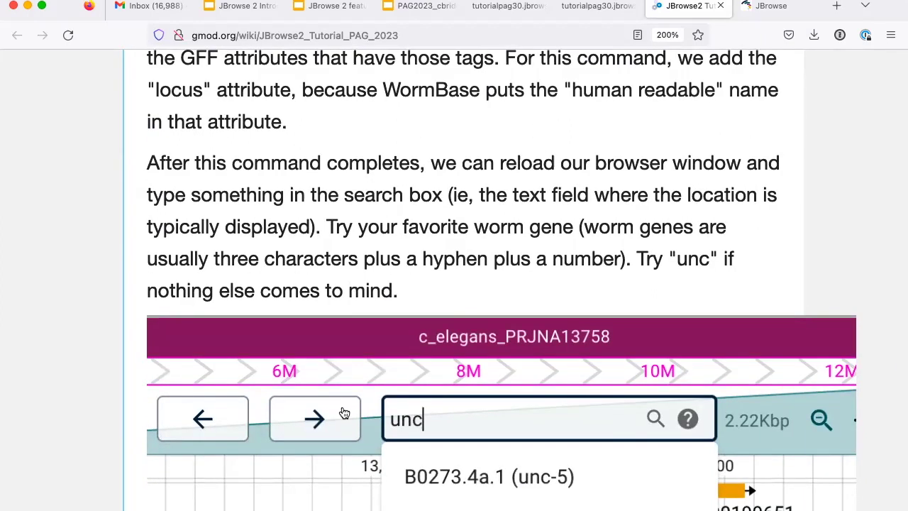
{"action": "scroll", "coordinate": [344, 413], "scroll_direction": "down", "scroll_amount": 5}
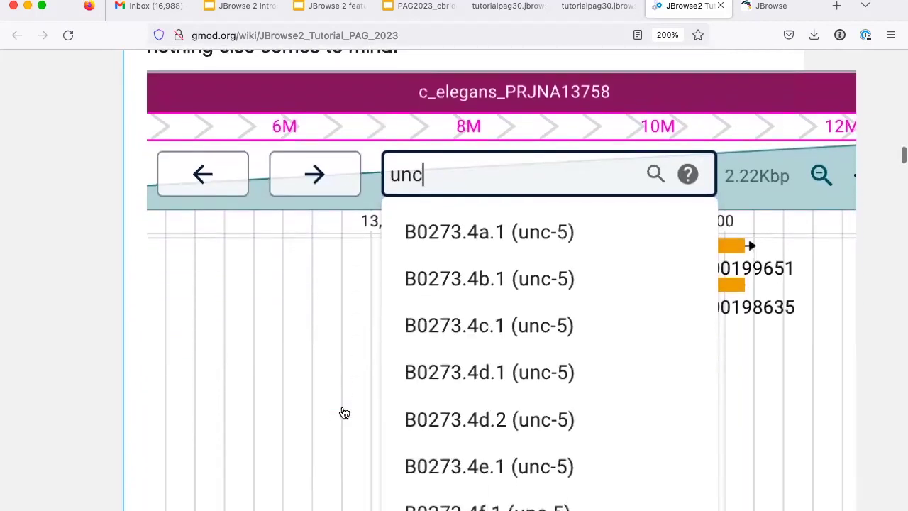
{"action": "scroll", "coordinate": [344, 413], "scroll_direction": "down", "scroll_amount": 1}
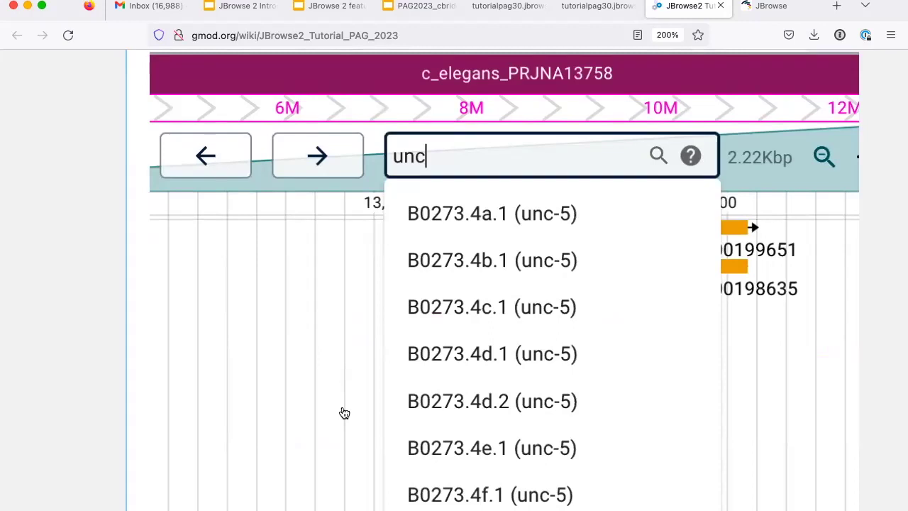
{"action": "scroll", "coordinate": [344, 413], "scroll_direction": "down", "scroll_amount": 10}
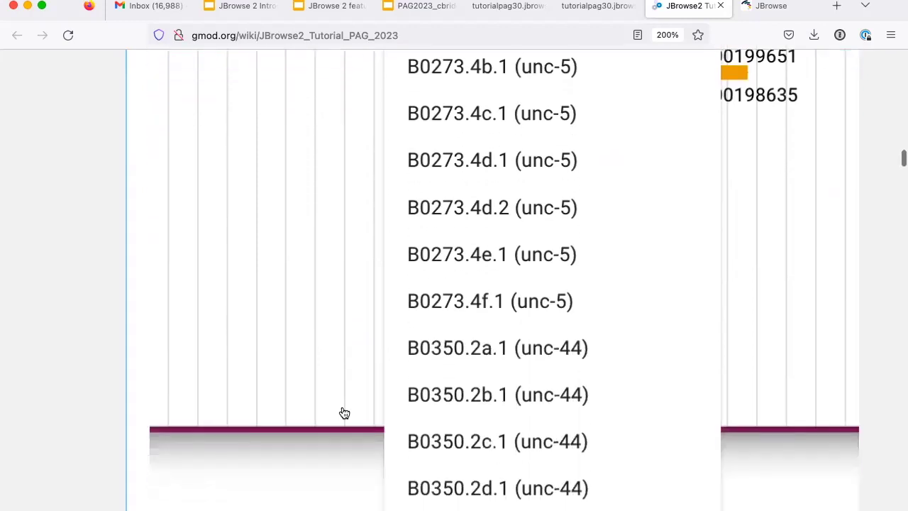
{"action": "scroll", "coordinate": [344, 410], "scroll_direction": "down", "scroll_amount": 3}
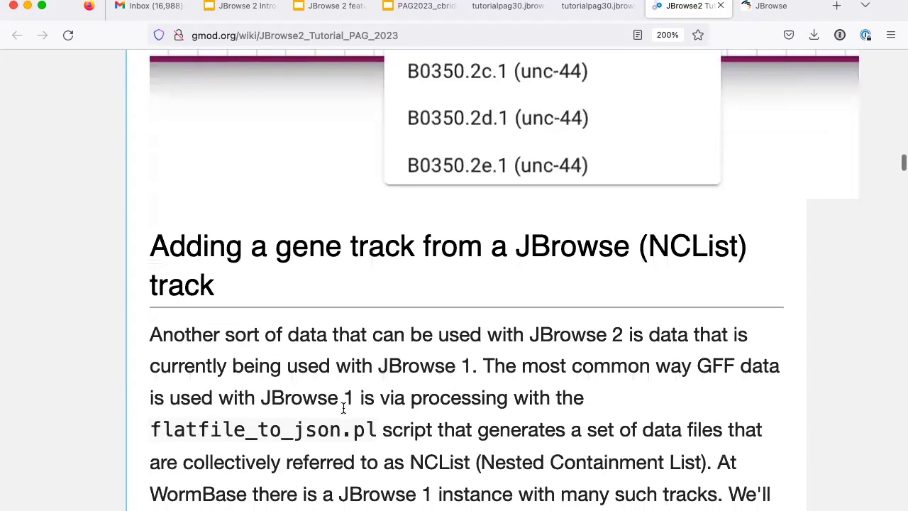
Switch to the iTerm terminal, suspend the text-index job and resume it with bg, and check the running processes with top
{"action": "key", "text": "super+Tab"}
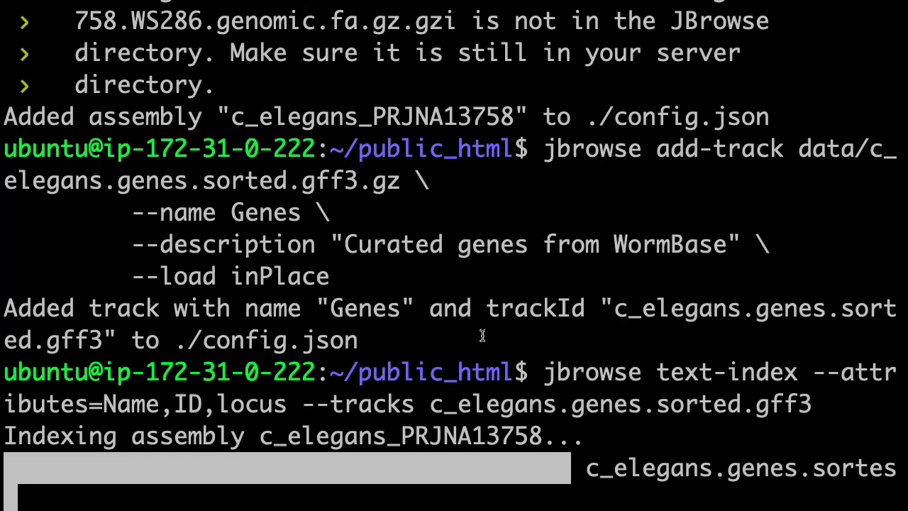
{"action": "key", "text": "ctrl+z"}
{"action": "type", "text": "bg"}
{"action": "key", "text": "Return"}
{"action": "type", "text": "top"}
{"action": "key", "text": "Return"}
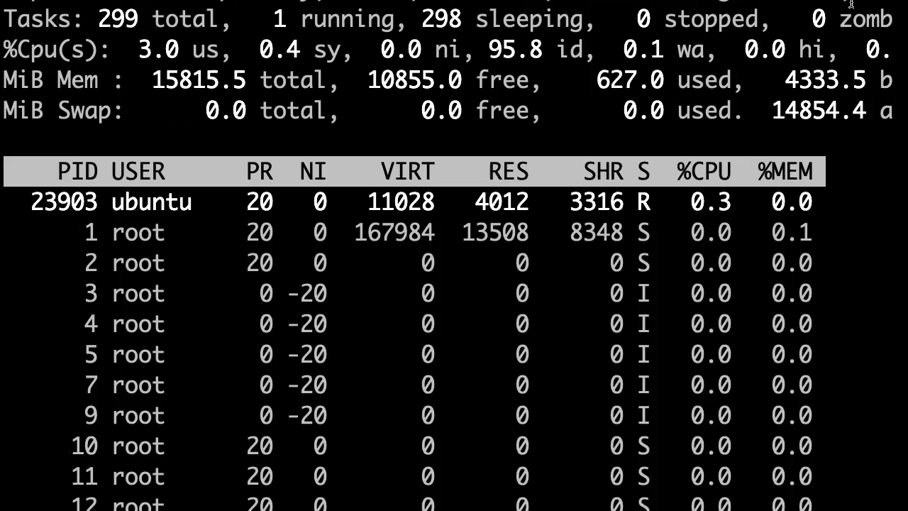
{"action": "key", "text": "ctrl+c"}
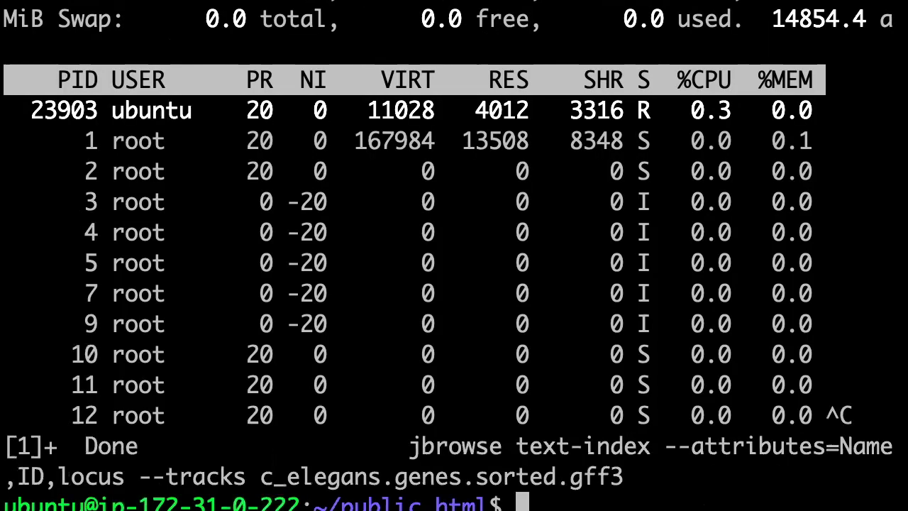
Try to bring the text-index job back to the foreground with fg
{"action": "type", "text": "fg"}
{"action": "key", "text": "Return"}
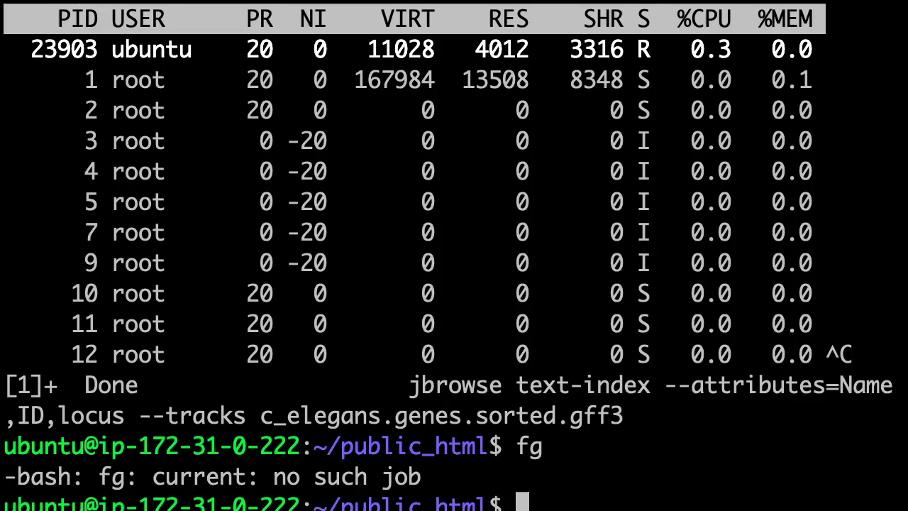
{"action": "key", "text": "Return"}
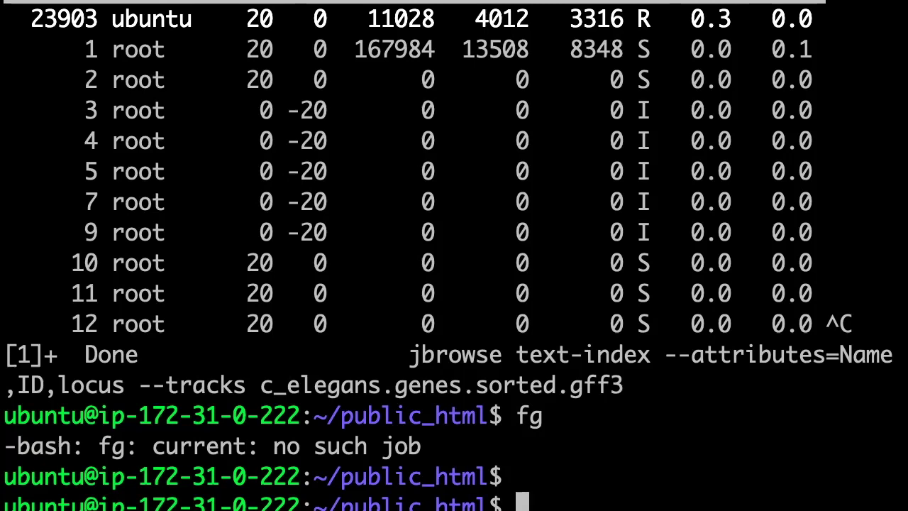
Switch to Firefox and reload the JBrowse page of the C. elegans session
{"action": "key", "text": "super+Tab"}
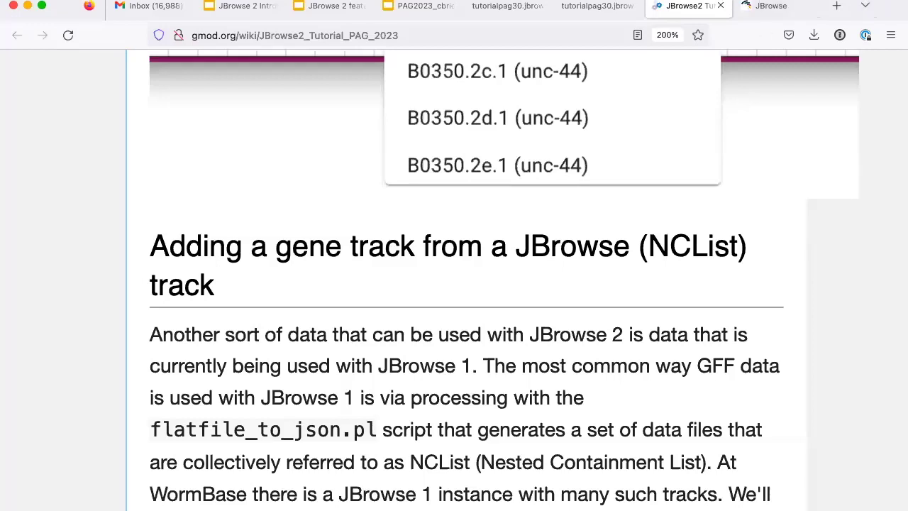
{"action": "left_click", "coordinate": [766, 6]}
{"action": "left_click", "coordinate": [69, 34]}
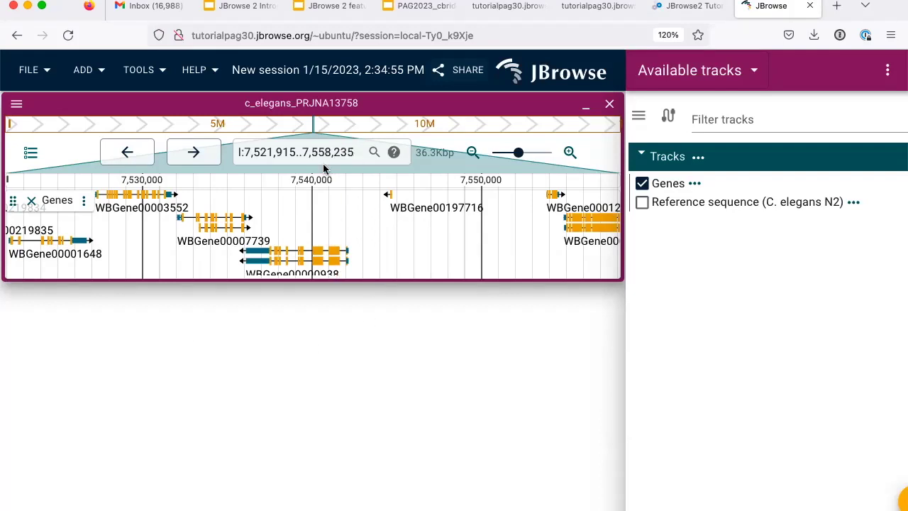
{"action": "left_click", "coordinate": [68, 35]}
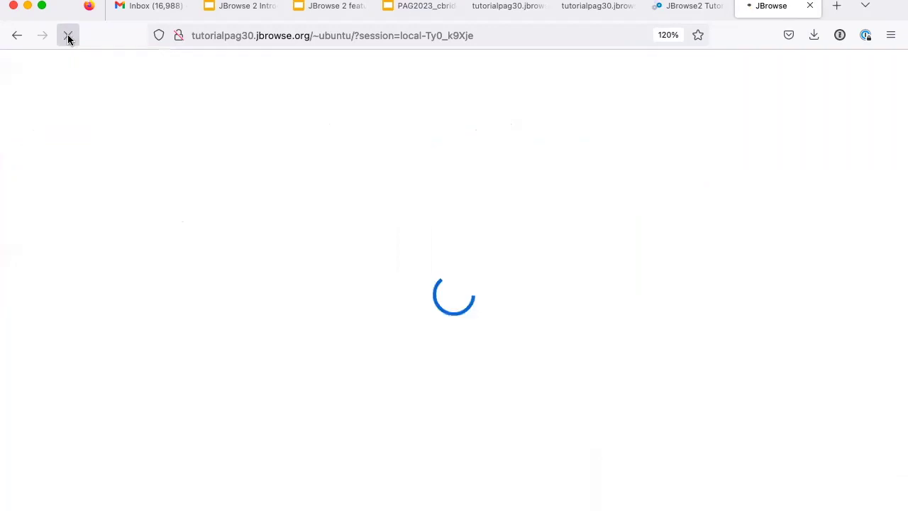
Search for lin-2 in the linear genome view's location box and look through the suggested matches
{"action": "left_click", "coordinate": [341, 155]}
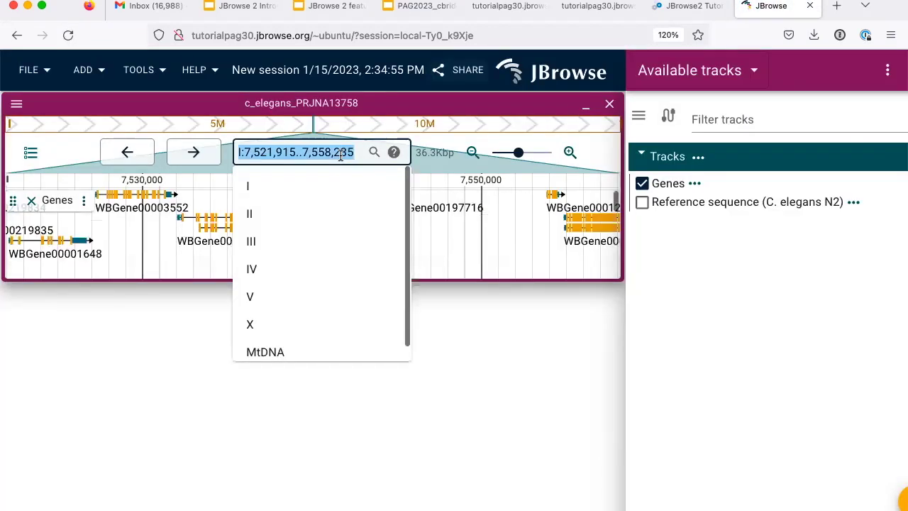
{"action": "type", "text": "lin-2"}
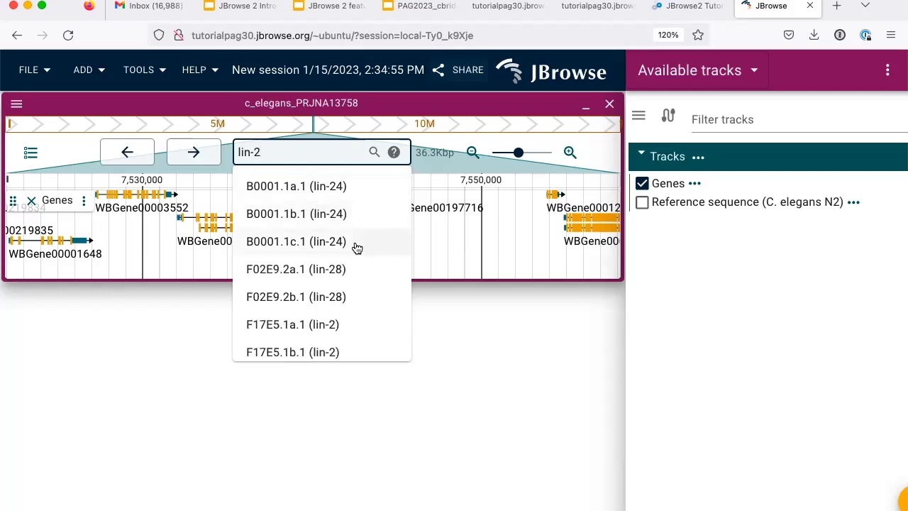
{"action": "scroll", "coordinate": [352, 261], "scroll_direction": "down", "scroll_amount": 1}
{"action": "scroll", "coordinate": [334, 341], "scroll_direction": "up", "scroll_amount": 1}
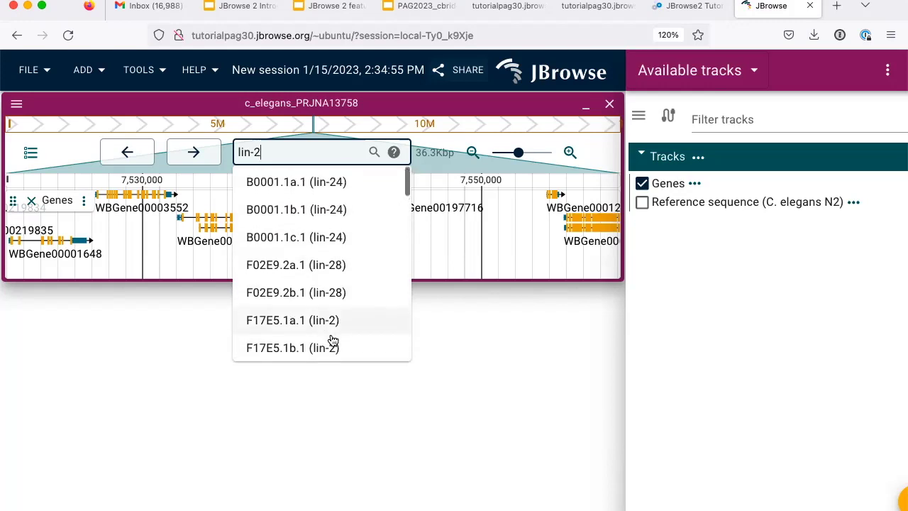
Replace the search text with unc-9 and go to the match WBGene00006749 (unc-9)
{"action": "key", "text": "BackSpace"}
{"action": "key", "text": "BackSpace"}
{"action": "key", "text": "BackSpace"}
{"action": "key", "text": "BackSpace"}
{"action": "key", "text": "BackSpace"}
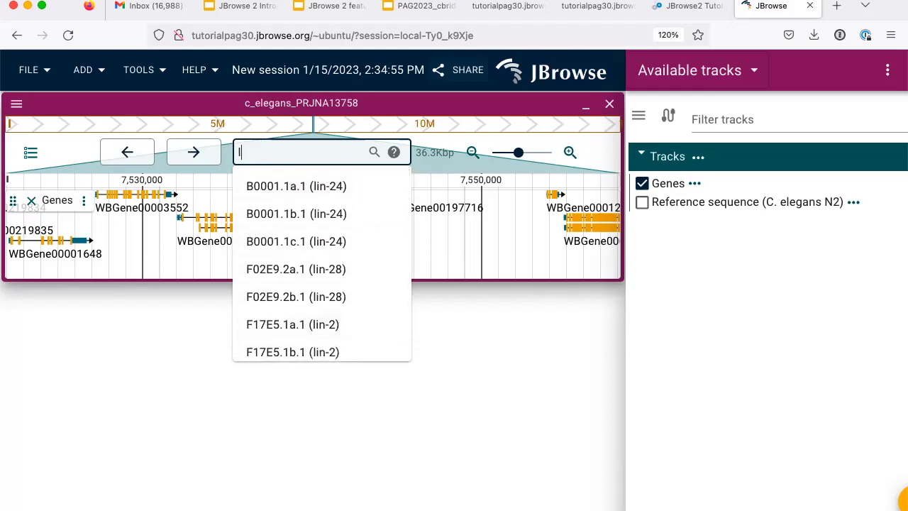
{"action": "type", "text": "unc-9"}
{"action": "scroll", "coordinate": [338, 192], "scroll_direction": "down", "scroll_amount": 5}
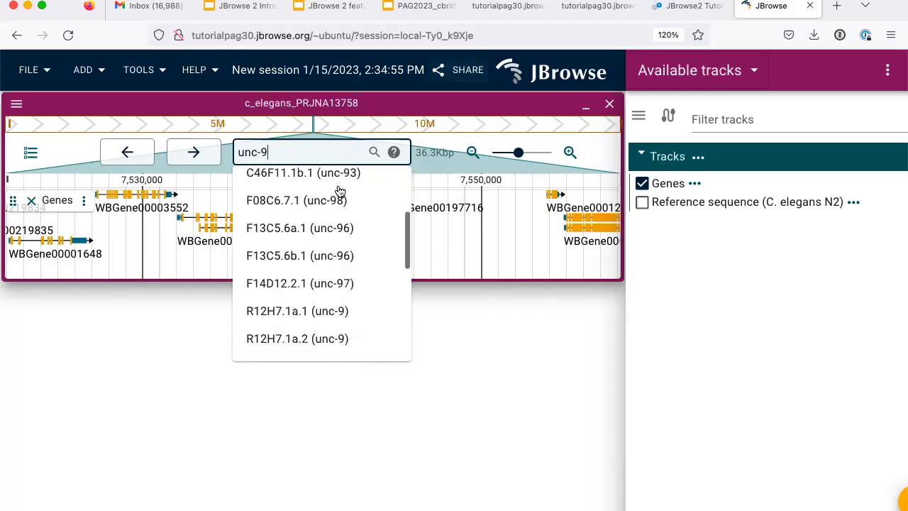
{"action": "scroll", "coordinate": [340, 193], "scroll_direction": "down", "scroll_amount": 2}
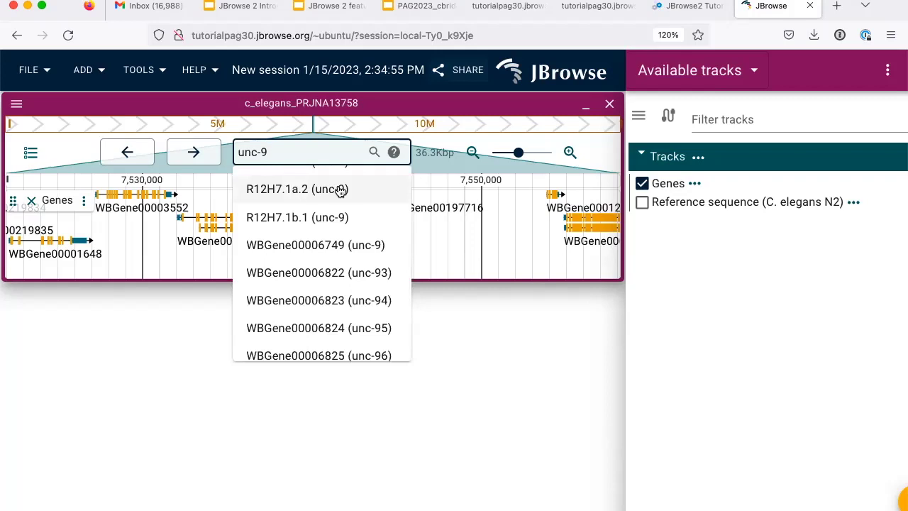
{"action": "left_click", "coordinate": [320, 245]}
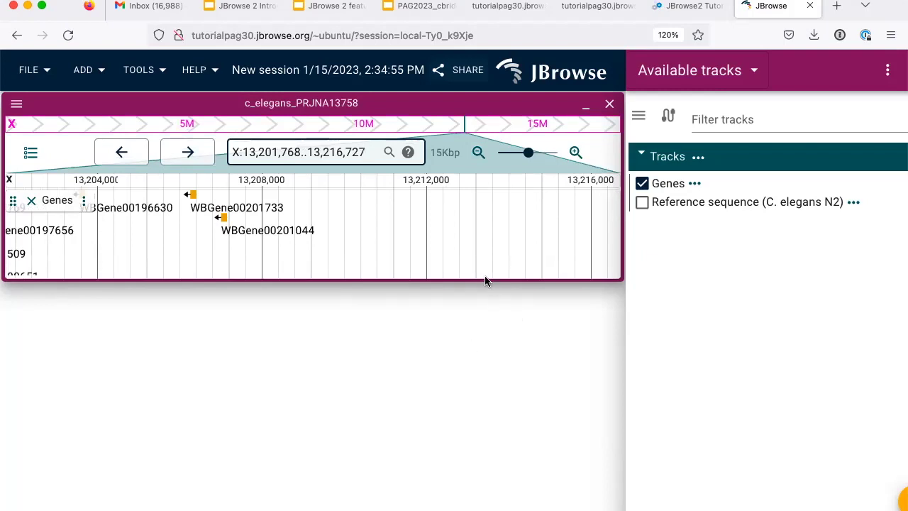
Enlarge the linear genome view's height and zoom out to 29.9Kbp around WBGene00006749
{"action": "left_click_drag", "start_coordinate": [484, 274], "coordinate": [478, 442]}
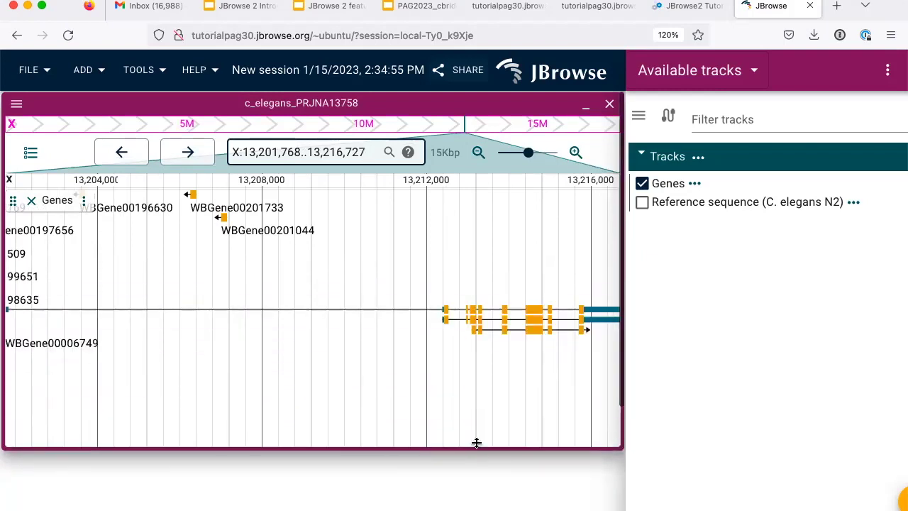
{"action": "left_click", "coordinate": [478, 153]}
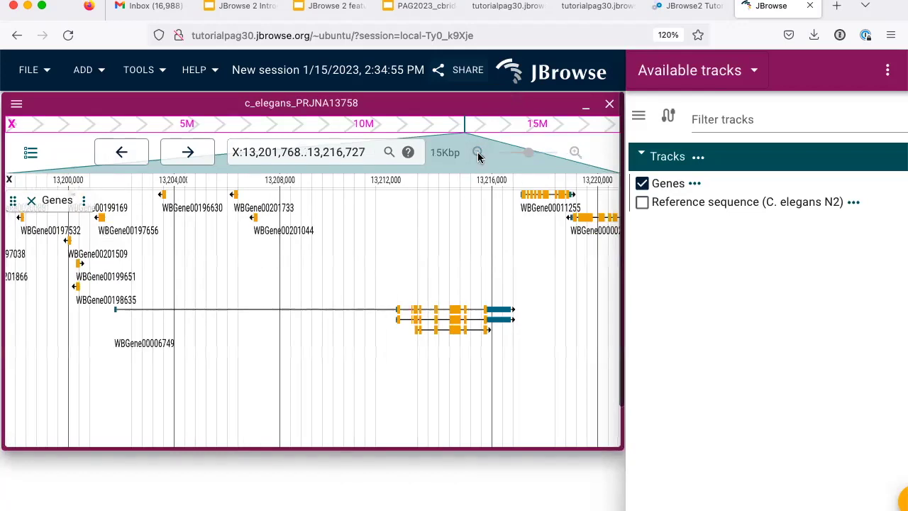
{"action": "left_click", "coordinate": [479, 153]}
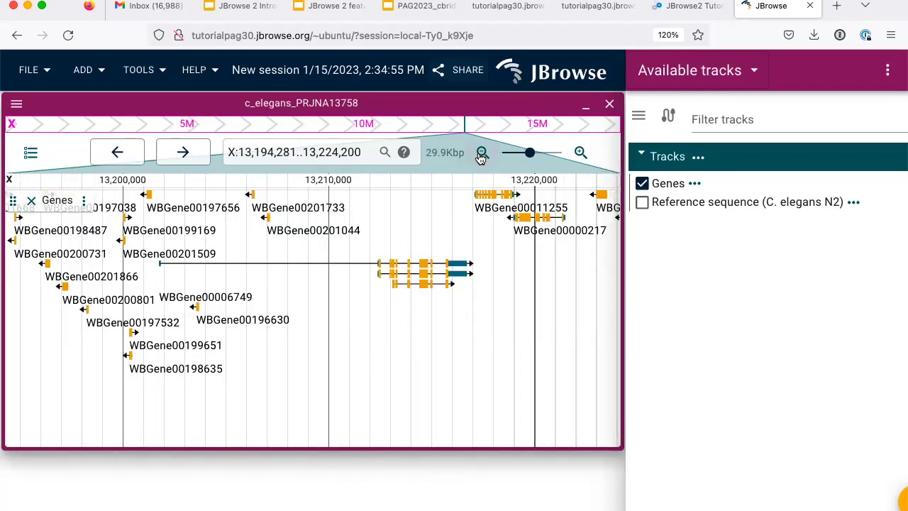
Return to the tutorial page and read "Adding a gene track from a JBrowse (NCList) track"
{"action": "left_click", "coordinate": [683, 6]}
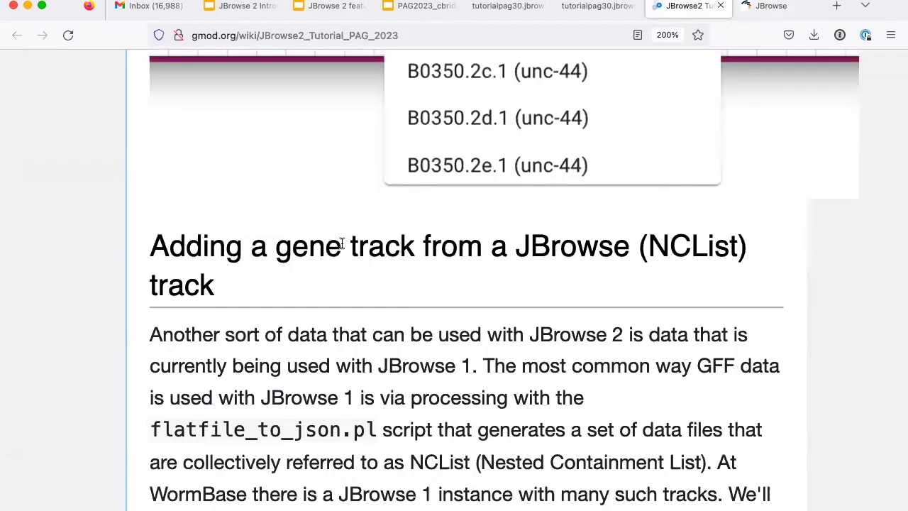
{"action": "scroll", "coordinate": [231, 326], "scroll_direction": "down", "scroll_amount": 5}
{"action": "scroll", "coordinate": [232, 327], "scroll_direction": "up", "scroll_amount": 1}
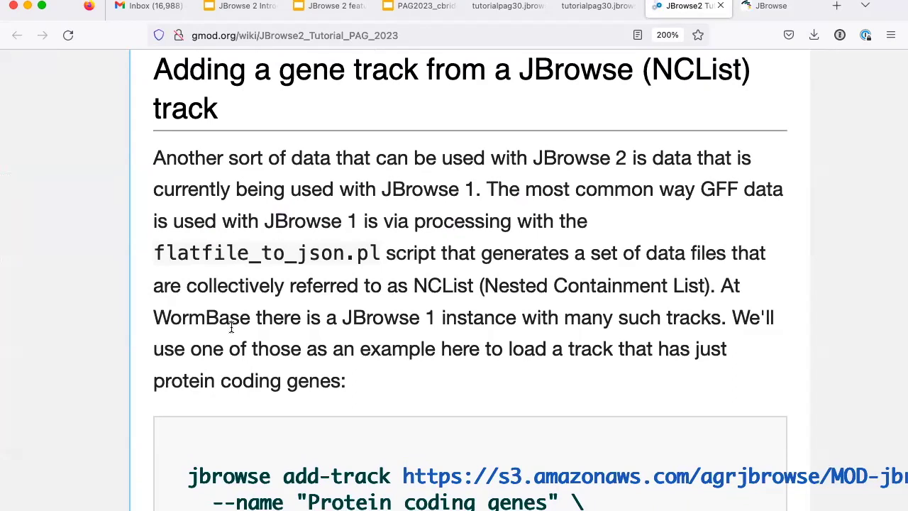
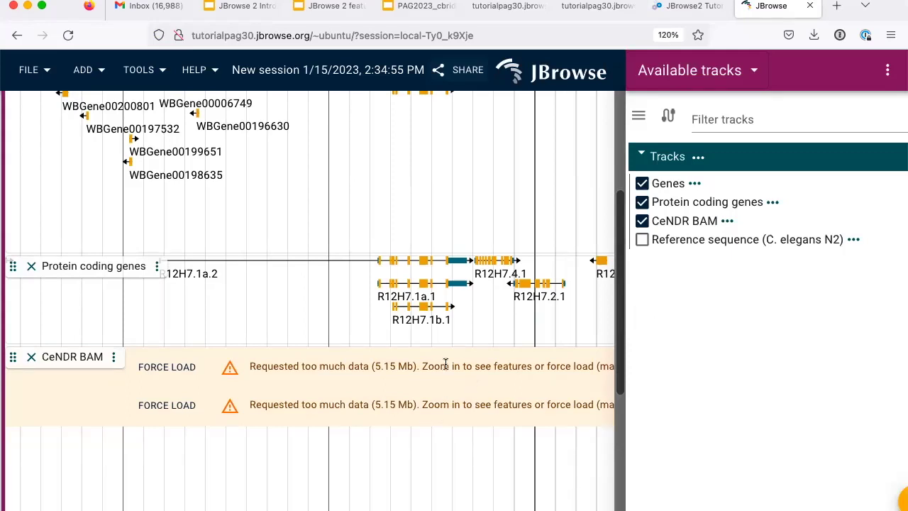
Force load both the coverage and the read pileup of the CeNDR BAM track
{"action": "left_click", "coordinate": [175, 368]}
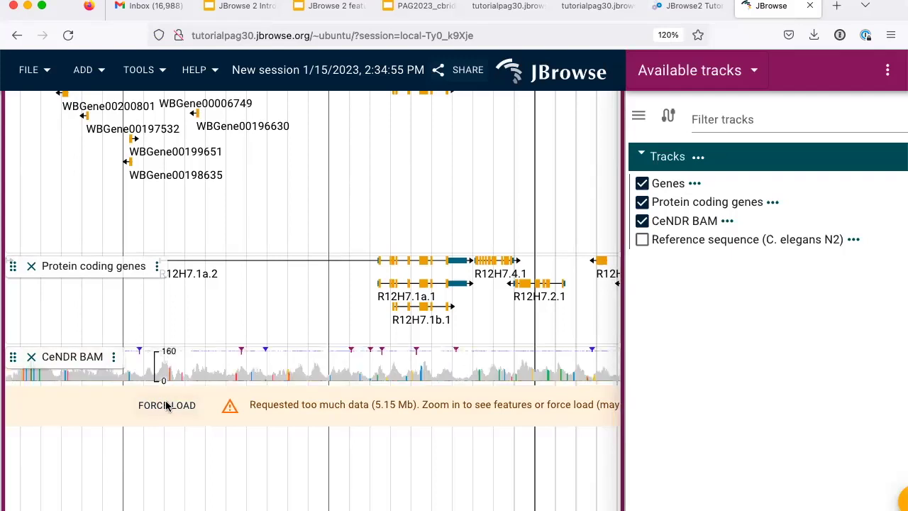
{"action": "left_click", "coordinate": [166, 406]}
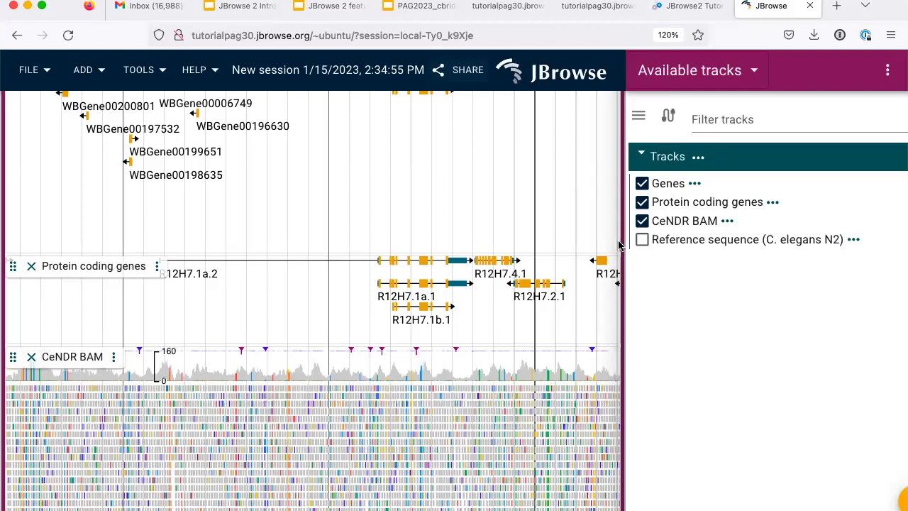
{"action": "scroll", "coordinate": [616, 245], "scroll_direction": "down", "scroll_amount": 5}
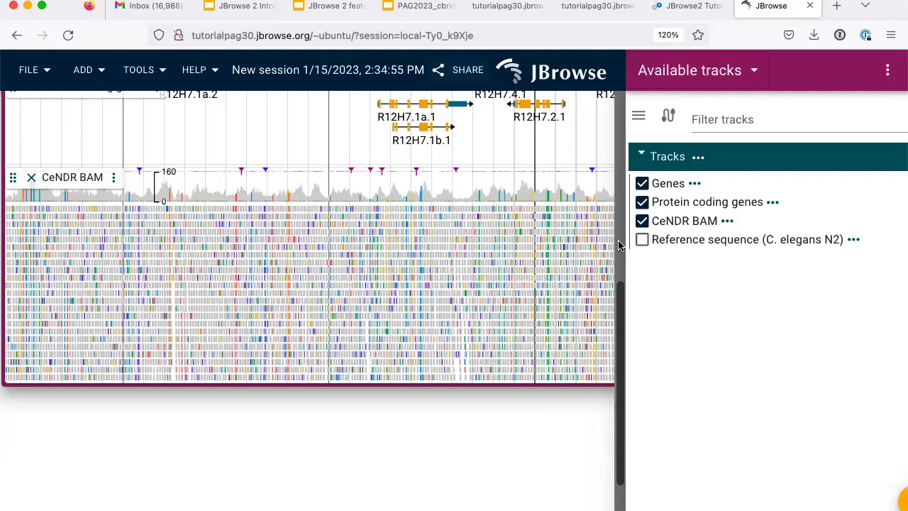
Set the CeNDR BAM track's pileup color scheme to Per-base quality
{"action": "left_click", "coordinate": [115, 178]}
{"action": "left_click", "coordinate": [67, 202]}
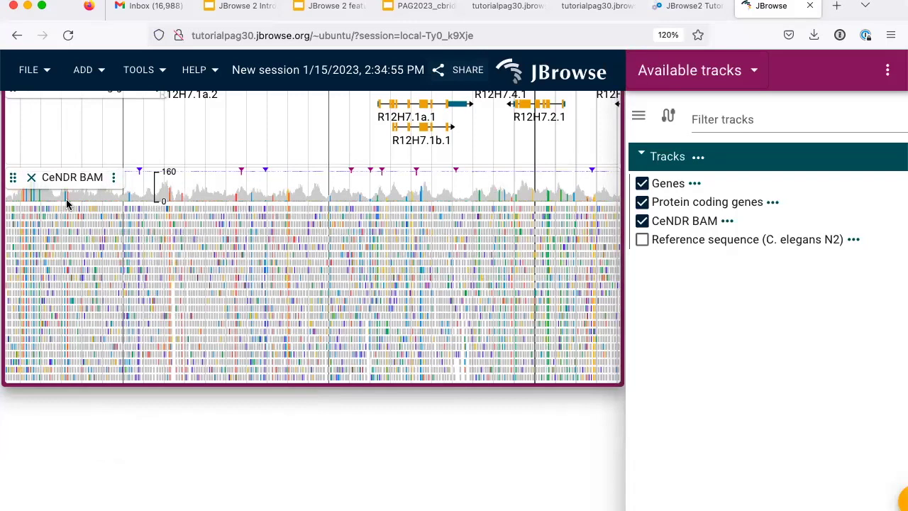
{"action": "left_click", "coordinate": [114, 178]}
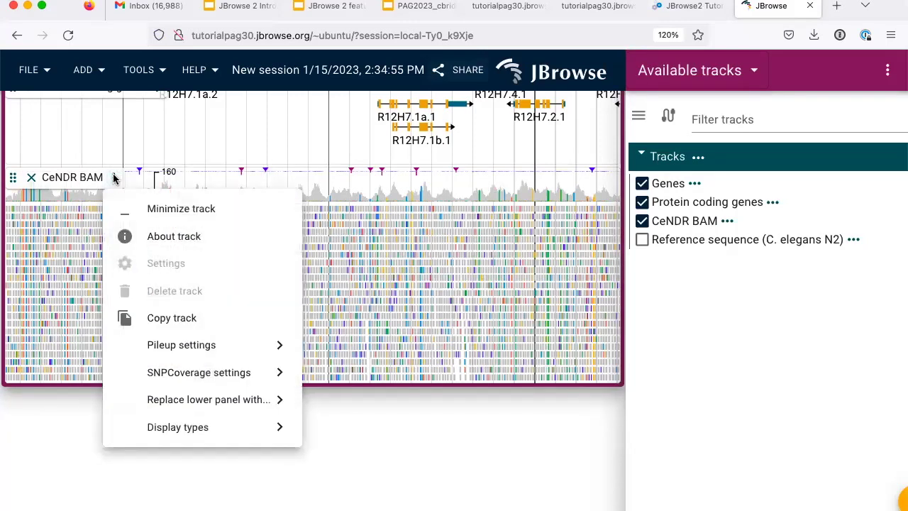
{"action": "mouse_move", "coordinate": [183, 379]}
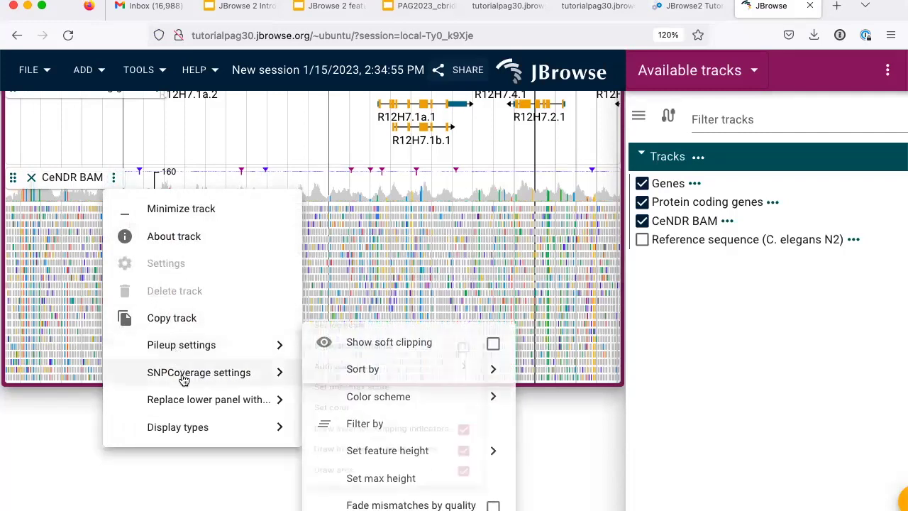
{"action": "mouse_move", "coordinate": [178, 348]}
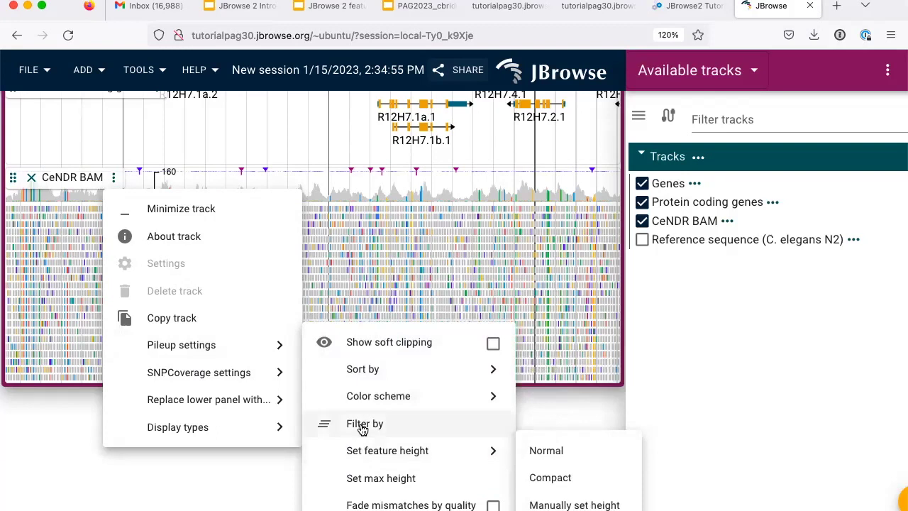
{"action": "mouse_move", "coordinate": [361, 397]}
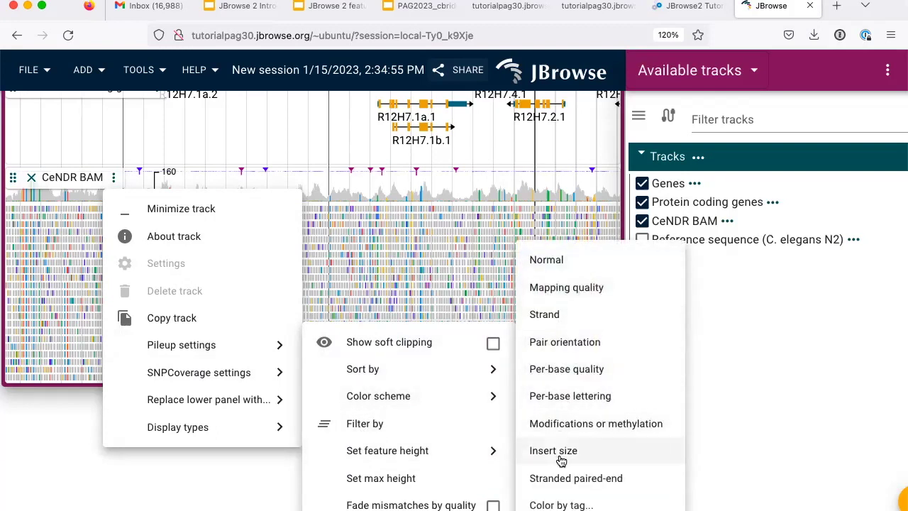
{"action": "left_click", "coordinate": [554, 376]}
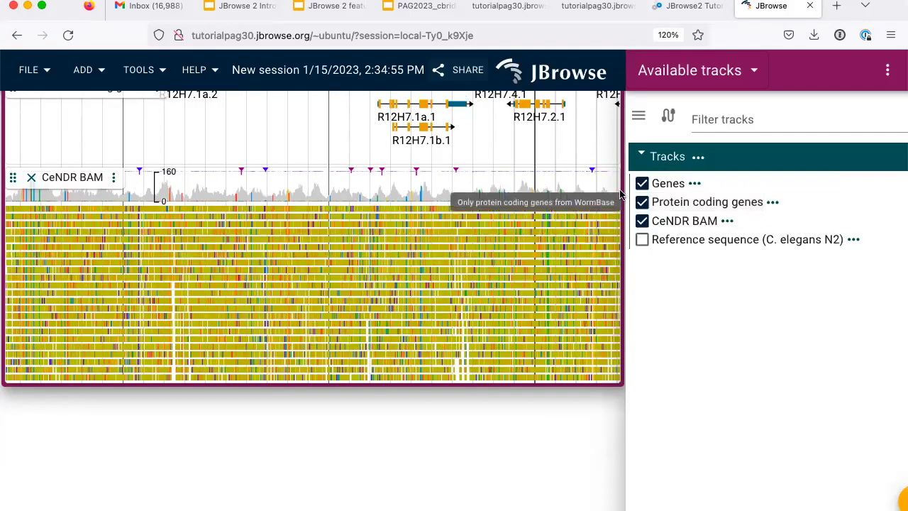
Hide the Genes track and zoom the view to the region X:13,211,240 to 13,213,225 at the start of R12H7.1a.1
{"action": "scroll", "coordinate": [616, 190], "scroll_direction": "up", "scroll_amount": 1}
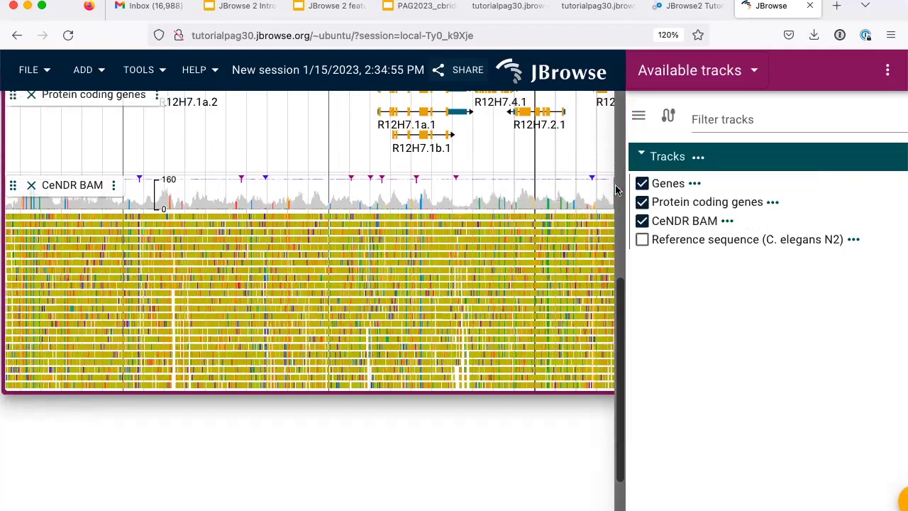
{"action": "scroll", "coordinate": [616, 190], "scroll_direction": "up", "scroll_amount": 10}
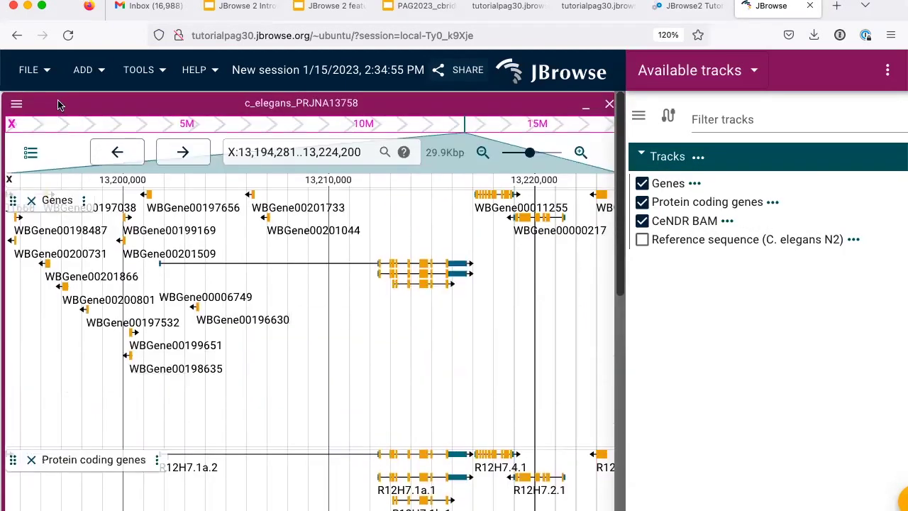
{"action": "left_click", "coordinate": [31, 201]}
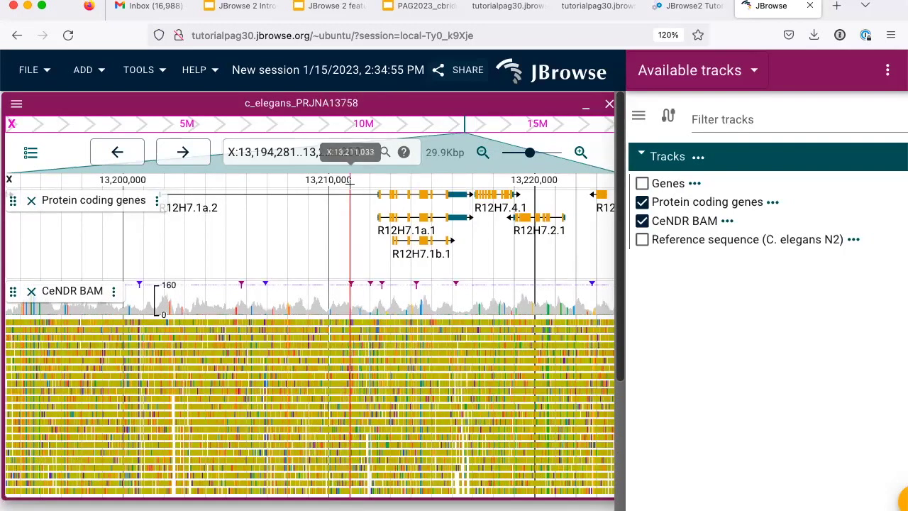
{"action": "left_click_drag", "start_coordinate": [354, 183], "coordinate": [395, 188]}
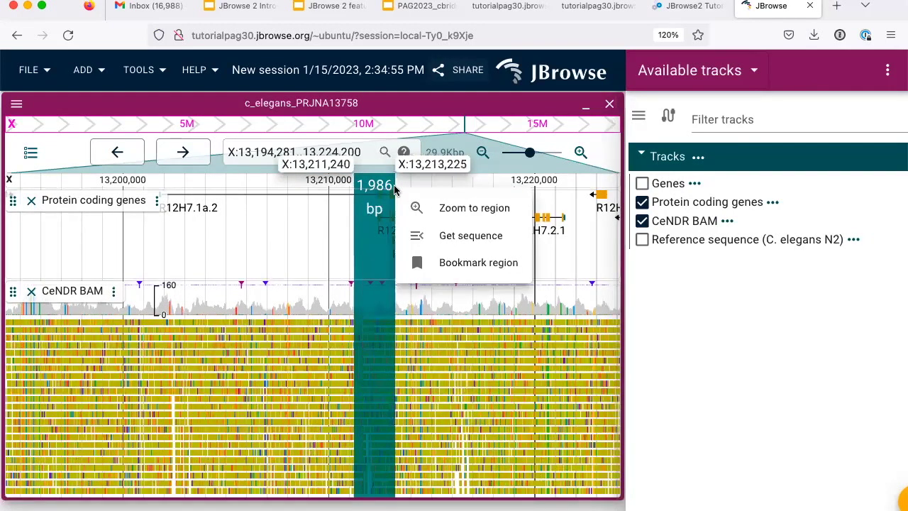
{"action": "left_click", "coordinate": [470, 207]}
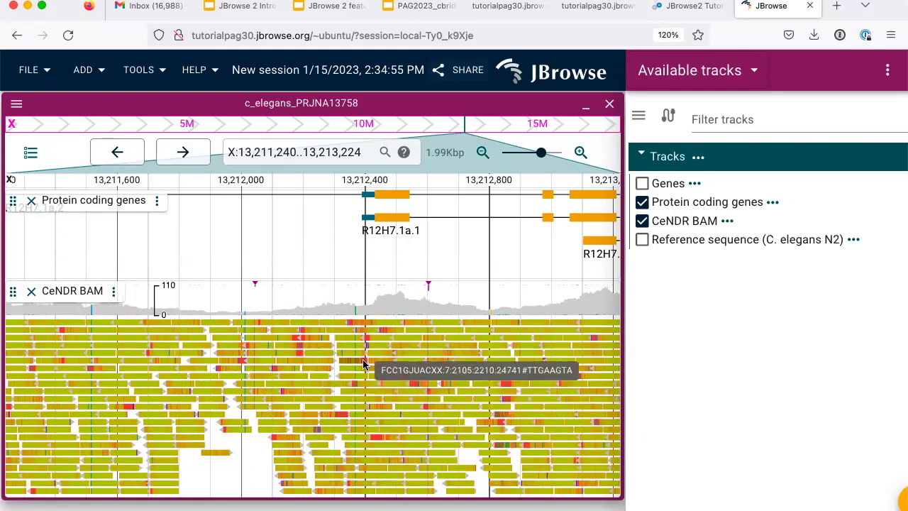
{"action": "mouse_move", "coordinate": [342, 303]}
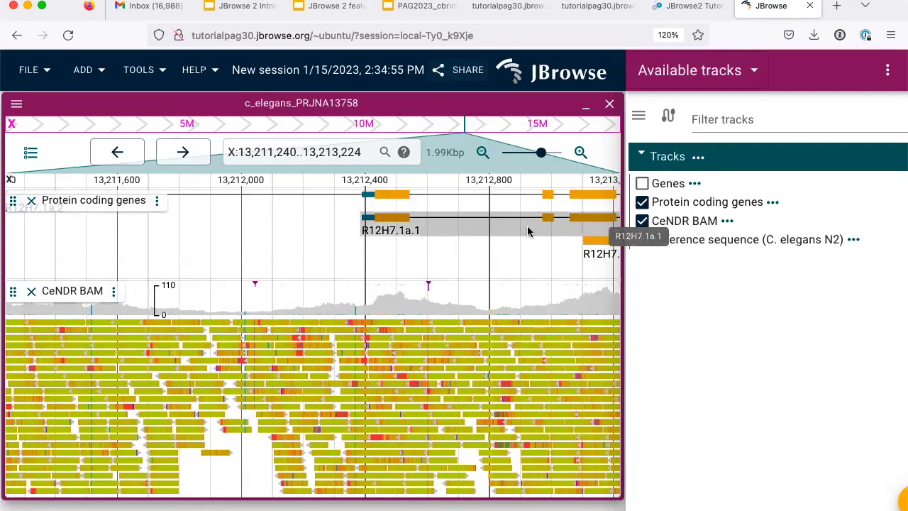
Return to the tutorial page and look over the variant data section and the notes on alignment display and glyph coloring
{"action": "key", "text": "ctrl+shift+Tab"}
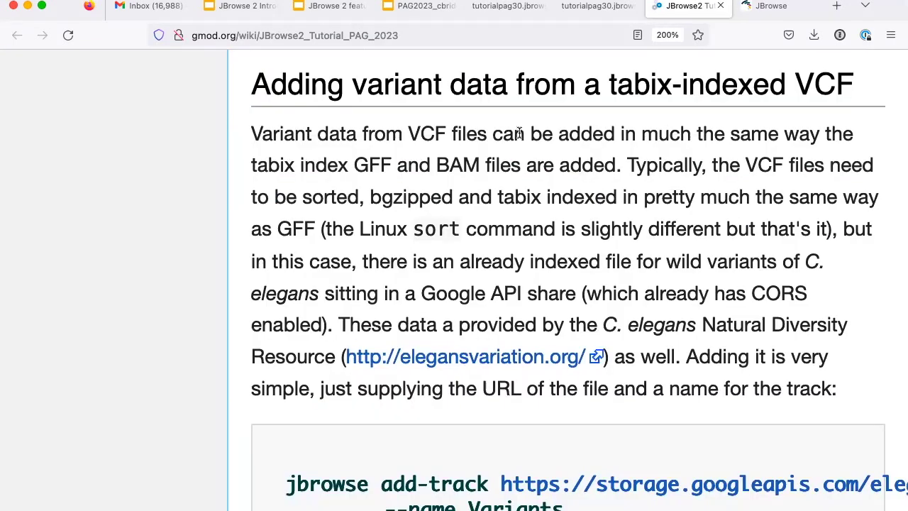
{"action": "scroll", "coordinate": [519, 133], "scroll_direction": "down", "scroll_amount": 3}
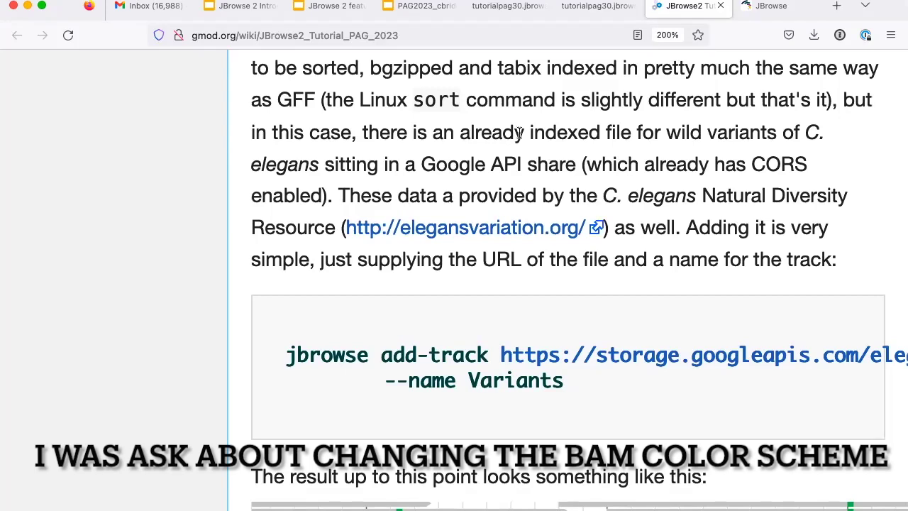
{"action": "scroll", "coordinate": [519, 135], "scroll_direction": "down", "scroll_amount": 10}
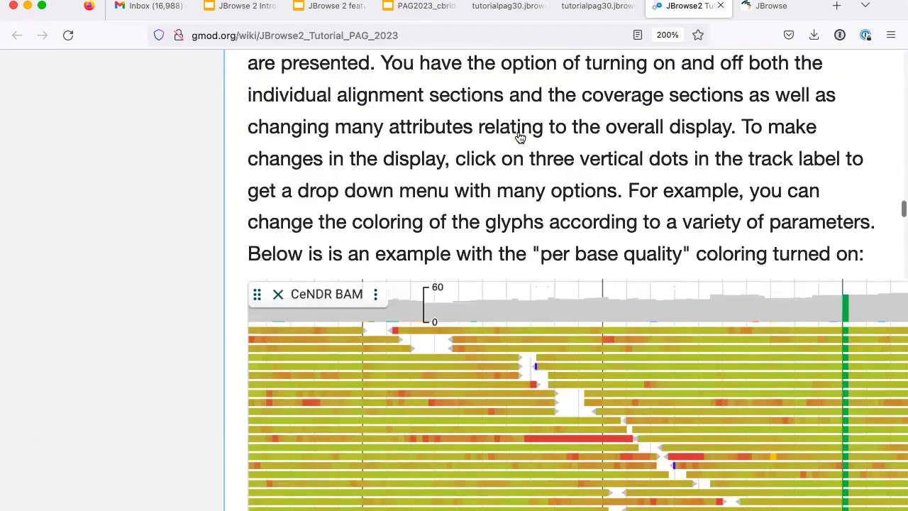
{"action": "scroll", "coordinate": [519, 136], "scroll_direction": "up", "scroll_amount": 7}
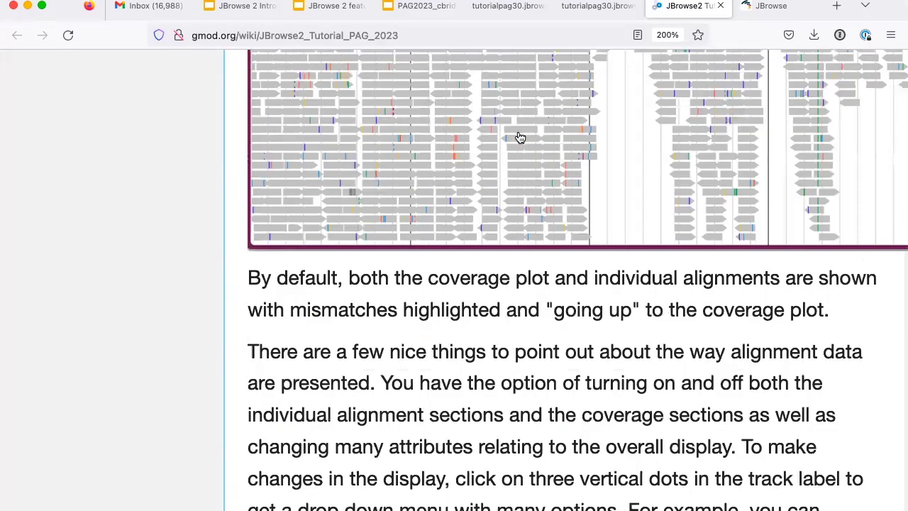
Switch back to JBrowse and set the CeNDR BAM track's pileup color scheme to Normal
{"action": "left_click", "coordinate": [768, 5]}
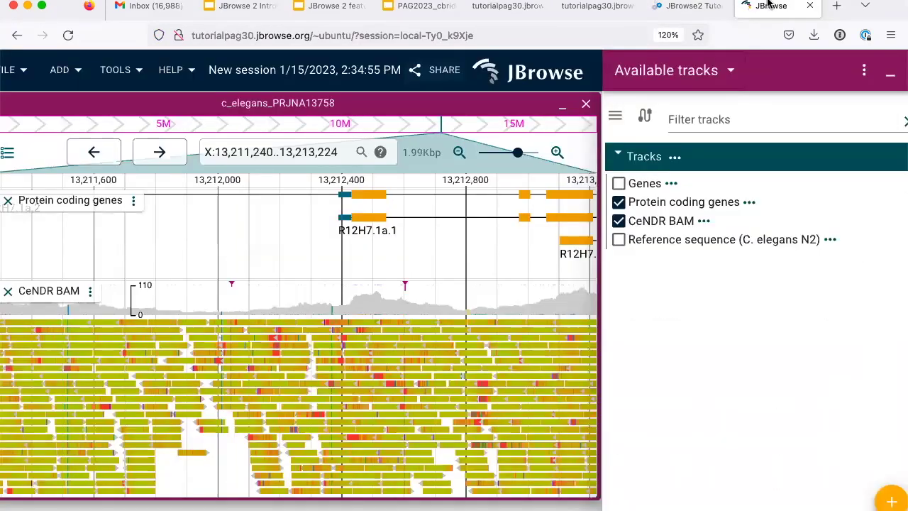
{"action": "left_click", "coordinate": [91, 291]}
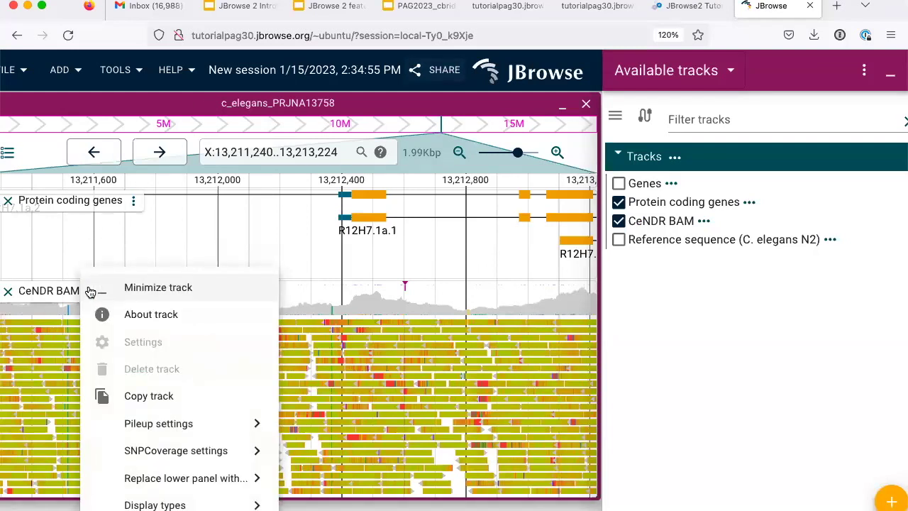
{"action": "mouse_move", "coordinate": [142, 421]}
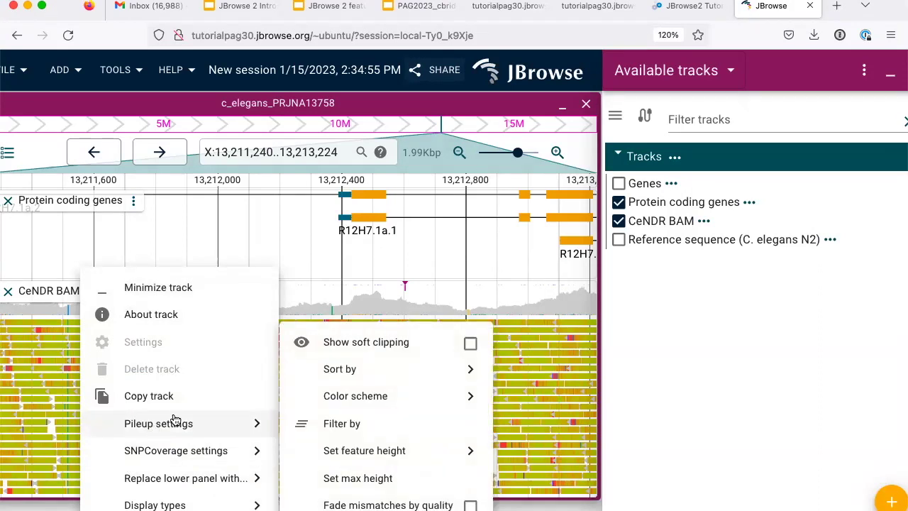
{"action": "mouse_move", "coordinate": [239, 422]}
{"action": "mouse_move", "coordinate": [315, 396]}
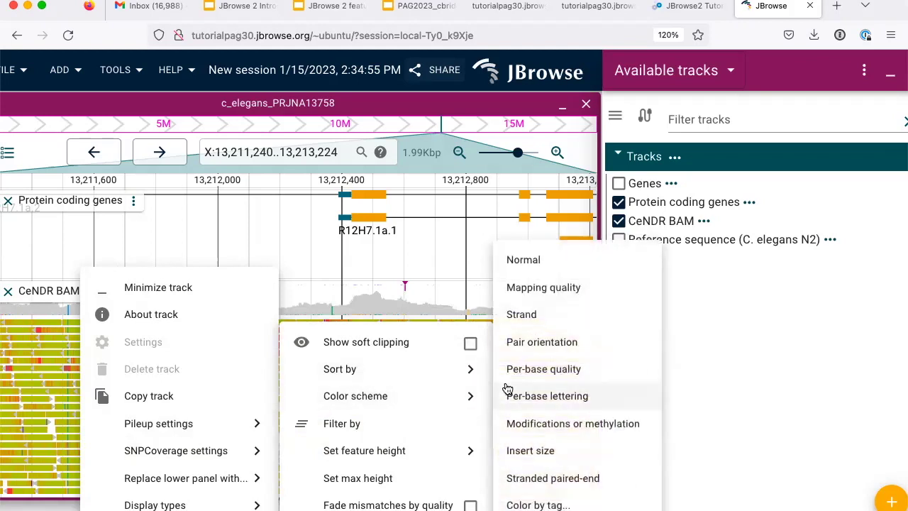
{"action": "left_click", "coordinate": [535, 260]}
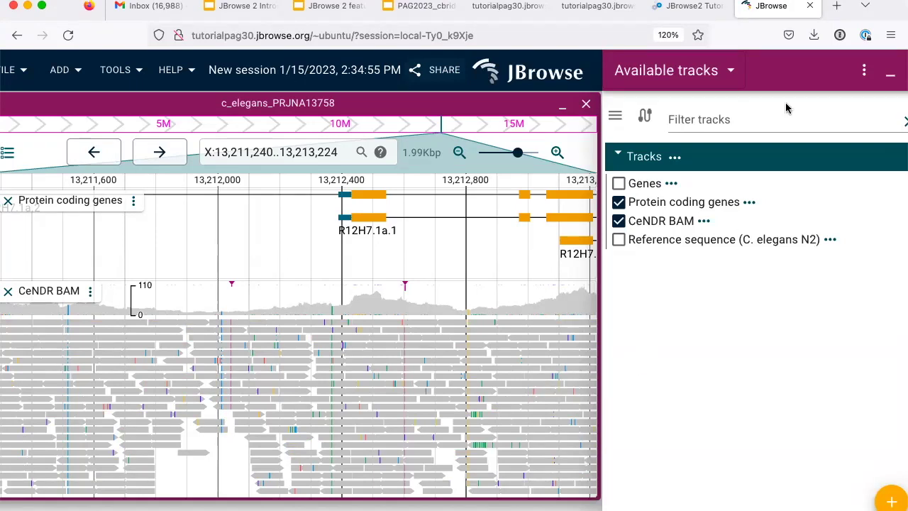
Copy the tutorial's jbrowse add-track command for WI.current.soft-filtered.vcf.gz with the name Variants and run it in the terminal
{"action": "left_click", "coordinate": [697, 8]}
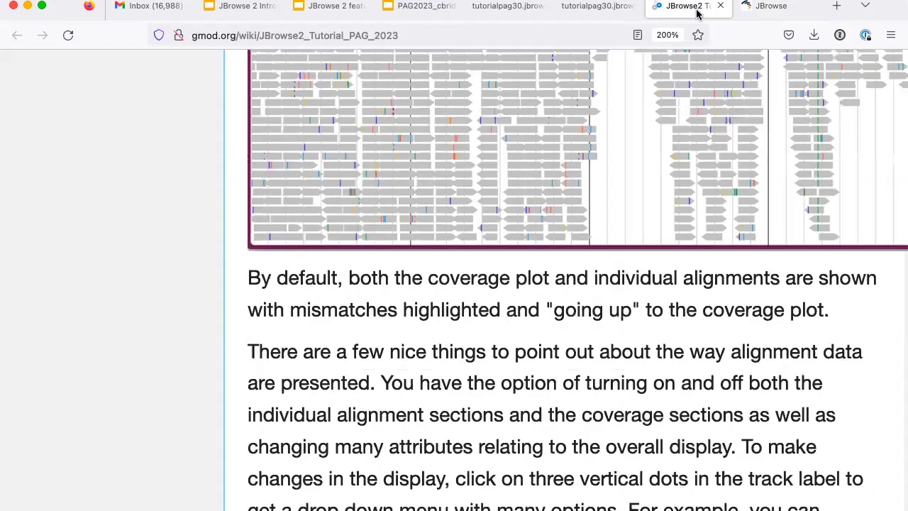
{"action": "scroll", "coordinate": [506, 251], "scroll_direction": "down", "scroll_amount": 3}
{"action": "scroll", "coordinate": [506, 253], "scroll_direction": "up", "scroll_amount": 5}
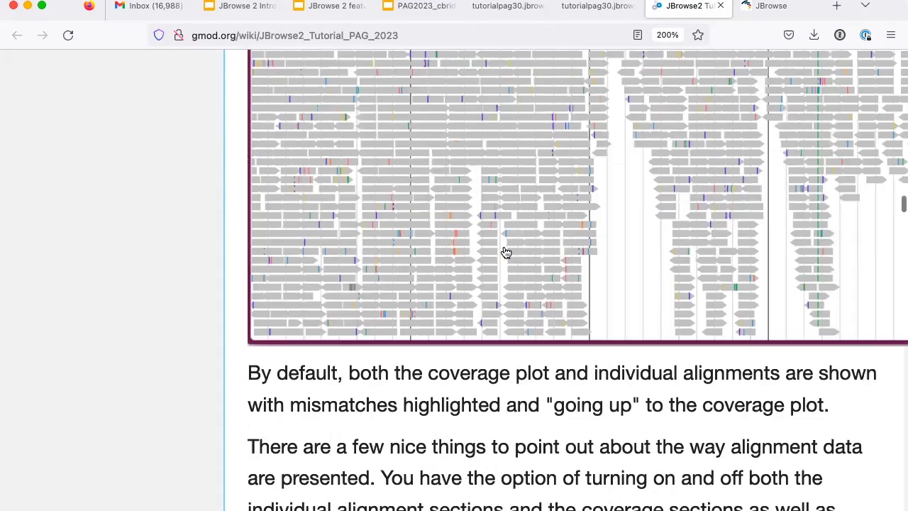
{"action": "scroll", "coordinate": [507, 253], "scroll_direction": "down", "scroll_amount": 20}
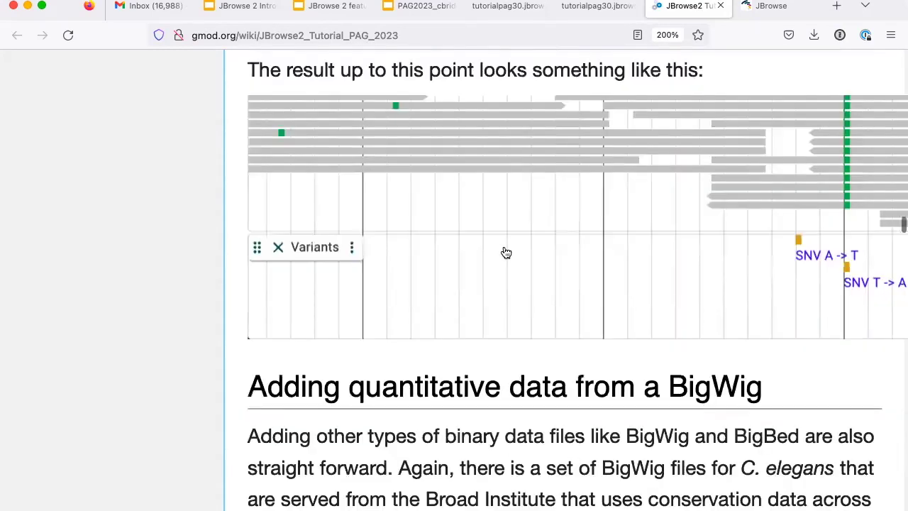
{"action": "scroll", "coordinate": [506, 253], "scroll_direction": "up", "scroll_amount": 10}
{"action": "scroll", "coordinate": [504, 243], "scroll_direction": "up", "scroll_amount": 2}
{"action": "scroll", "coordinate": [503, 245], "scroll_direction": "down", "scroll_amount": 2}
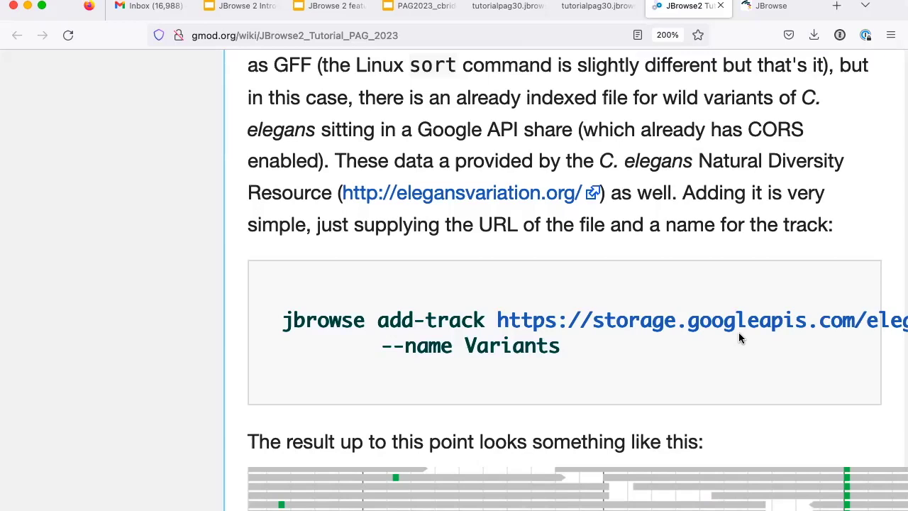
{"action": "left_click_drag", "start_coordinate": [594, 345], "coordinate": [270, 314]}
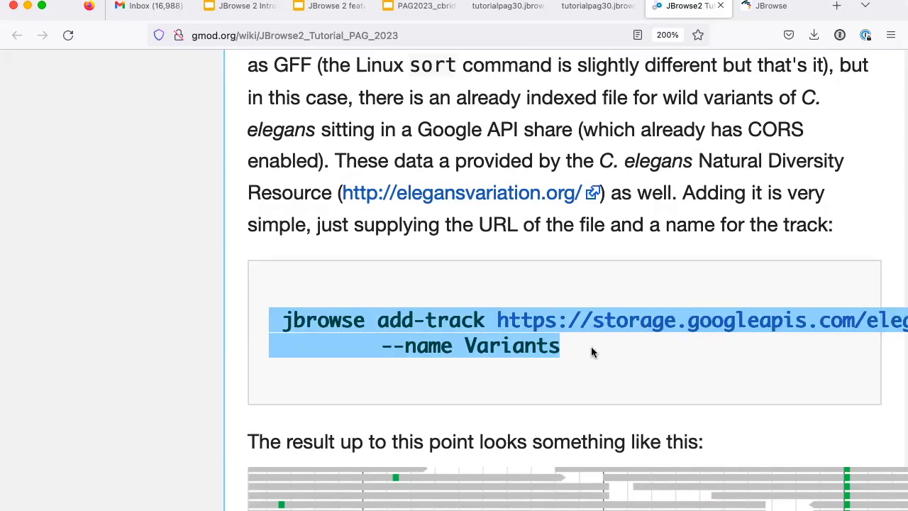
{"action": "key", "text": "super+Tab"}
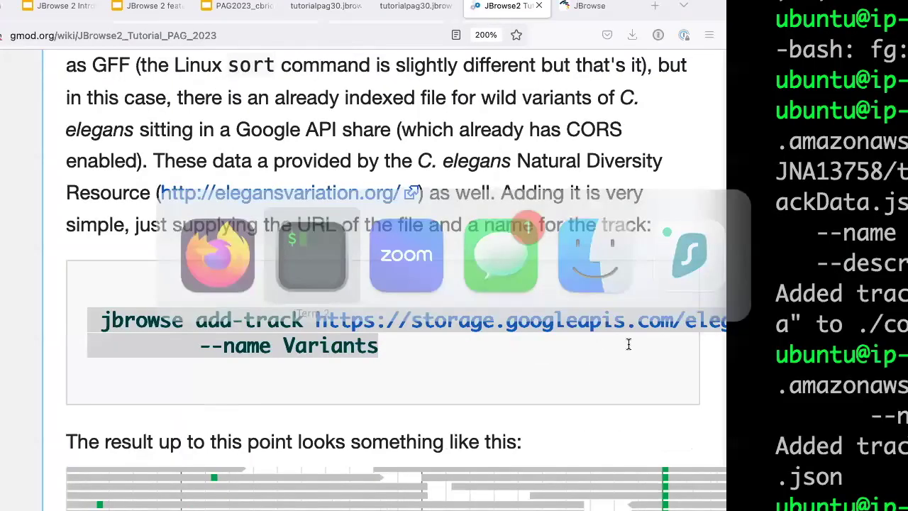
{"action": "type", "text": "jbrowse add-track https://storage.googleapis.com/elegansvariation.org/releases/current/WI.current.soft-filtered.vcf.gz \\          --name Variants"}
{"action": "key", "text": "Return"}
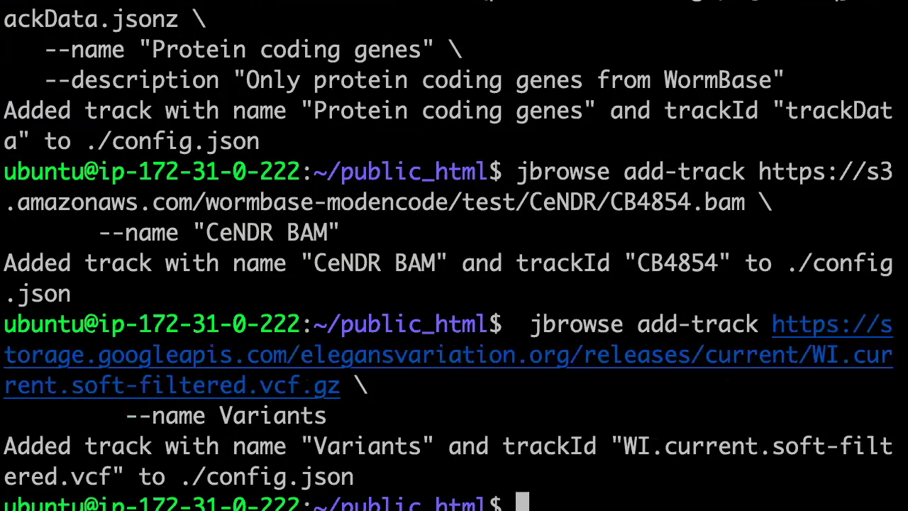
Return to JBrowse, show the Variants track and hide the CeNDR BAM track
{"action": "key", "text": "super+Tab"}
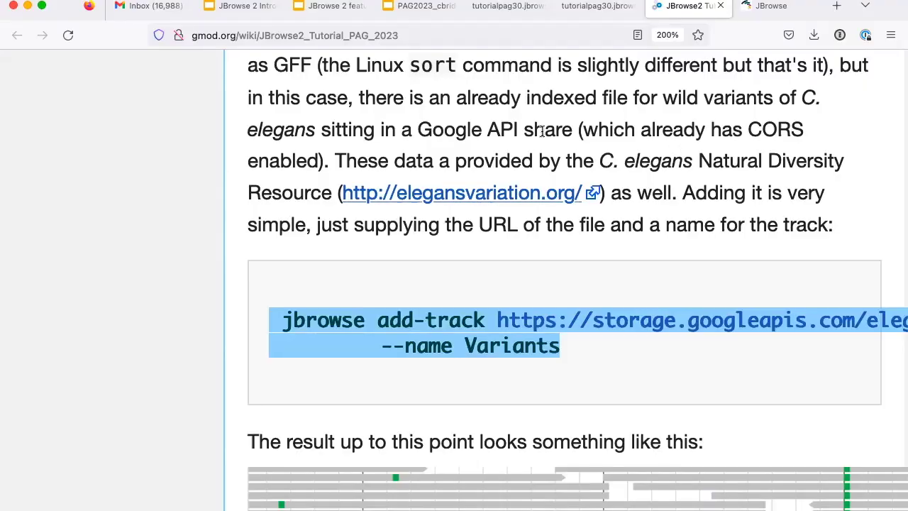
{"action": "left_click", "coordinate": [770, 6]}
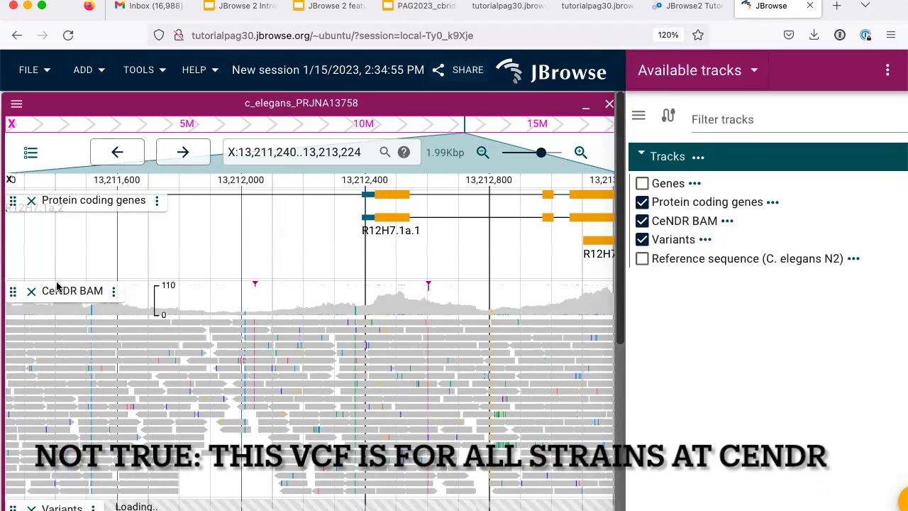
{"action": "left_click", "coordinate": [32, 291]}
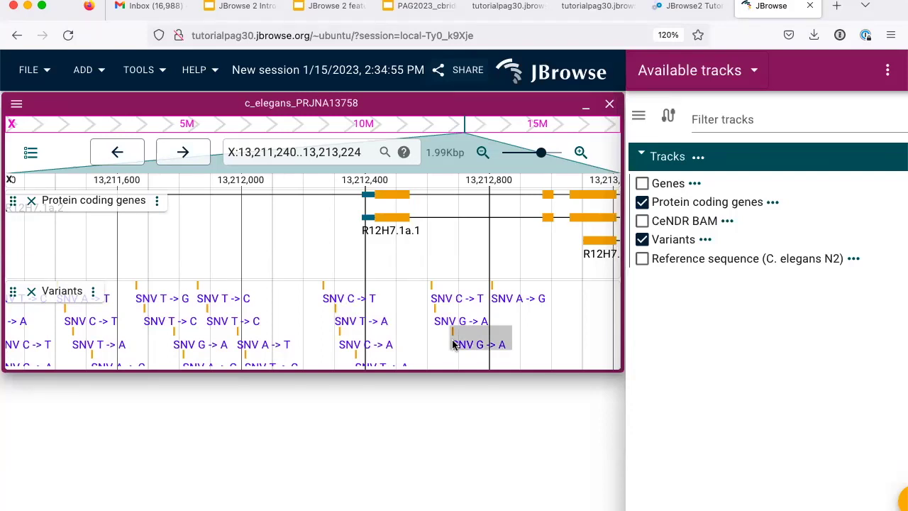
Return to the tutorial page and read "Adding quantitative data from a BigWig" with its "Frame 1 usage" add-track command
{"action": "left_click", "coordinate": [681, 7]}
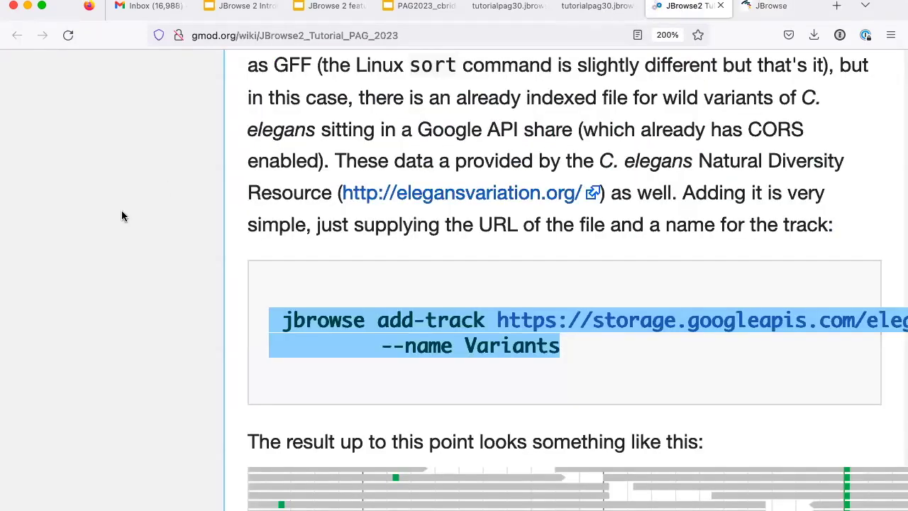
{"action": "scroll", "coordinate": [122, 216], "scroll_direction": "down", "scroll_amount": 10}
{"action": "scroll", "coordinate": [122, 215], "scroll_direction": "up", "scroll_amount": 1}
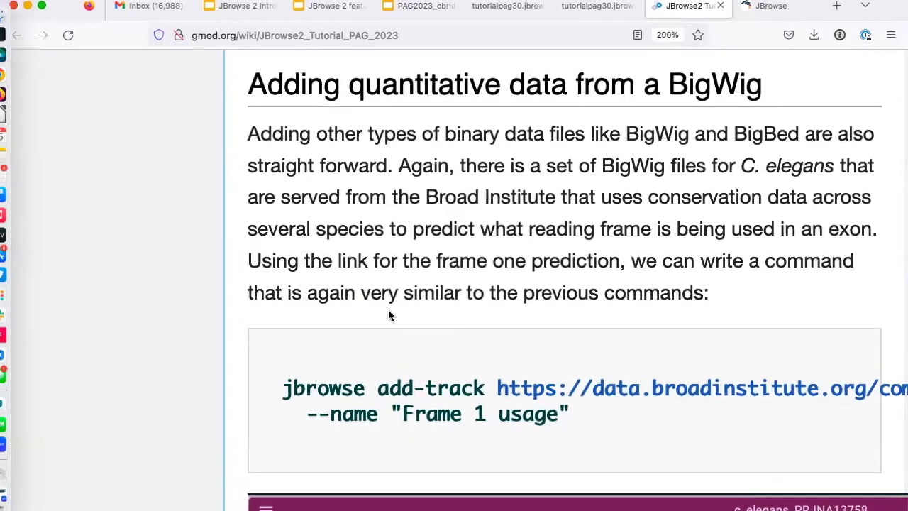
{"action": "scroll", "coordinate": [388, 315], "scroll_direction": "down", "scroll_amount": 4}
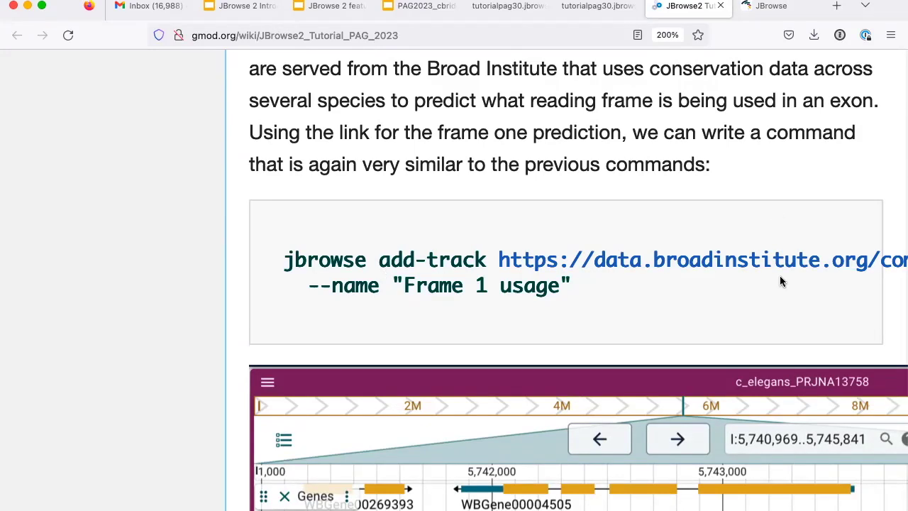
{"action": "scroll", "coordinate": [780, 280], "scroll_direction": "down", "scroll_amount": 2}
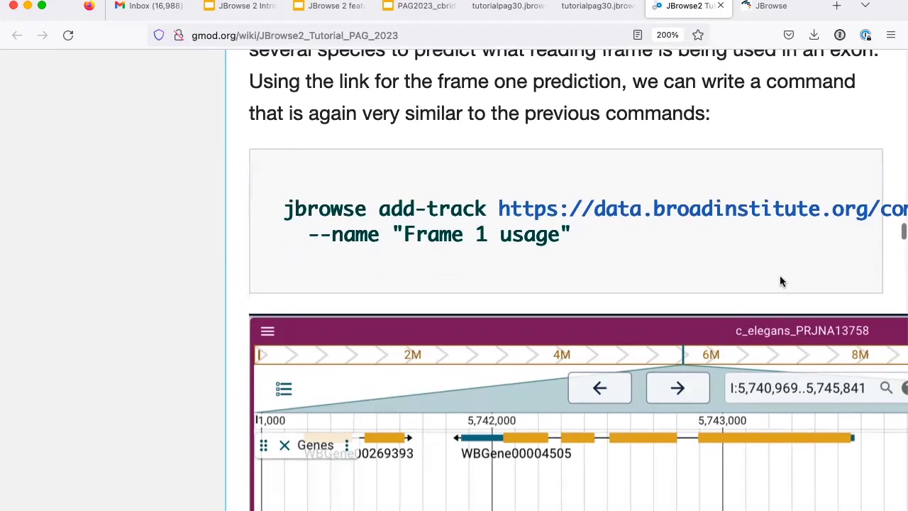
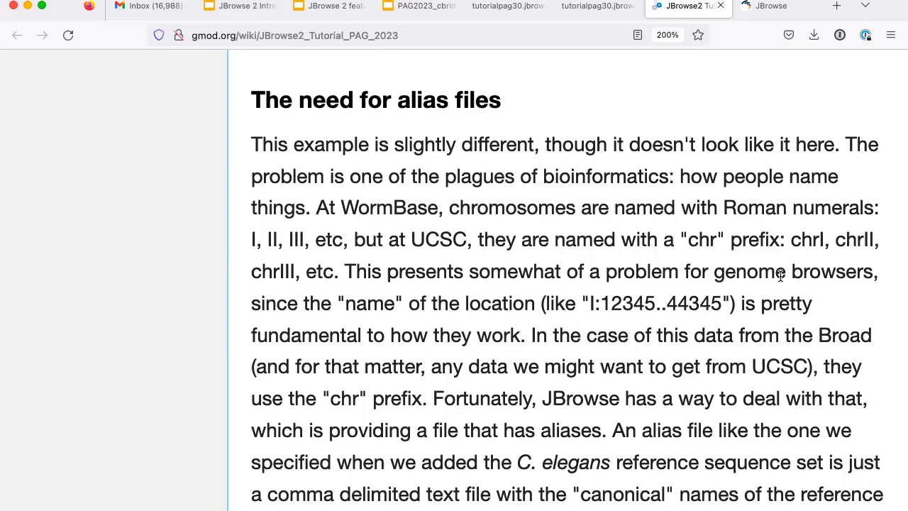
Read the tutorial's section "The need for alias files" and the start of "Adding a track with multiple BigWigs"
{"action": "scroll", "coordinate": [780, 276], "scroll_direction": "down", "scroll_amount": 10}
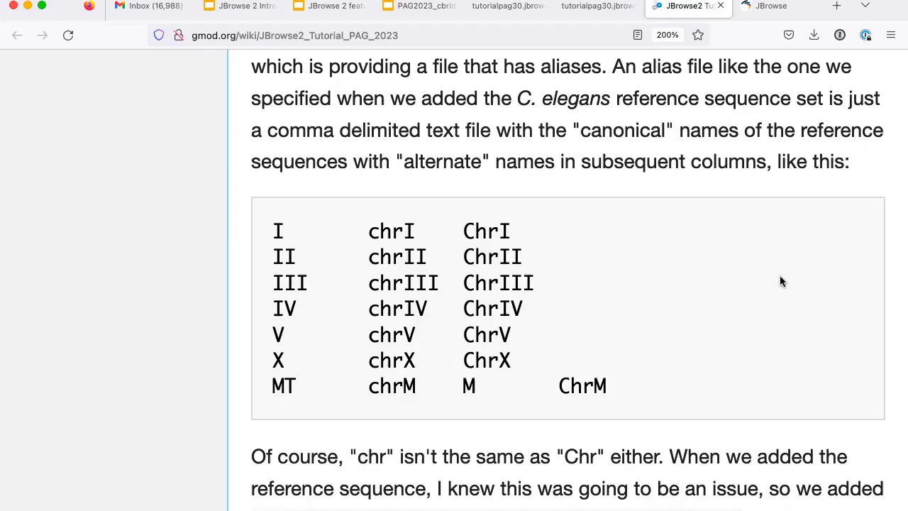
{"action": "scroll", "coordinate": [781, 278], "scroll_direction": "up", "scroll_amount": 10}
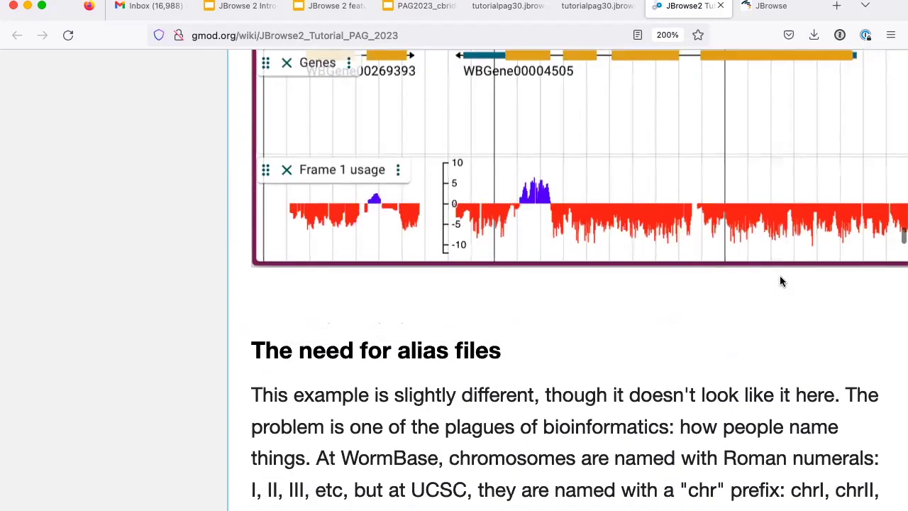
{"action": "scroll", "coordinate": [781, 281], "scroll_direction": "up", "scroll_amount": 1}
{"action": "scroll", "coordinate": [783, 282], "scroll_direction": "down", "scroll_amount": 10}
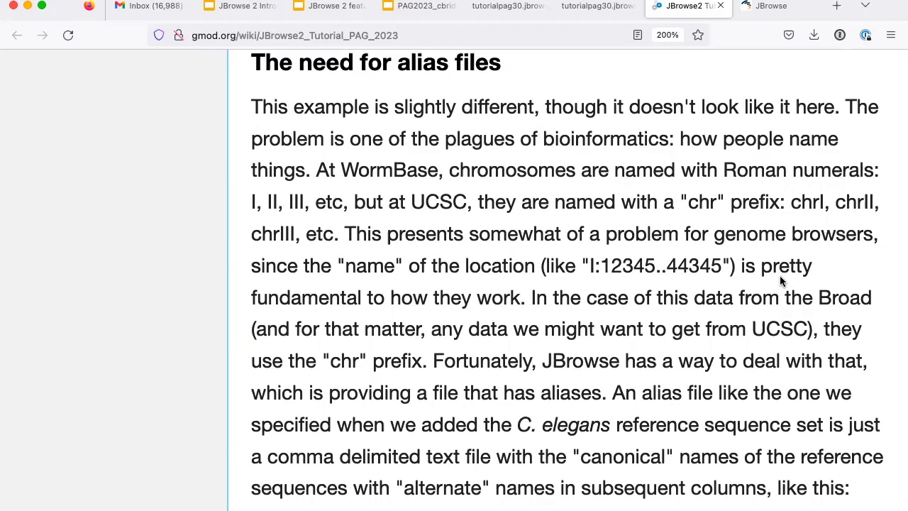
{"action": "scroll", "coordinate": [780, 282], "scroll_direction": "down", "scroll_amount": 14}
{"action": "scroll", "coordinate": [780, 282], "scroll_direction": "down", "scroll_amount": 12}
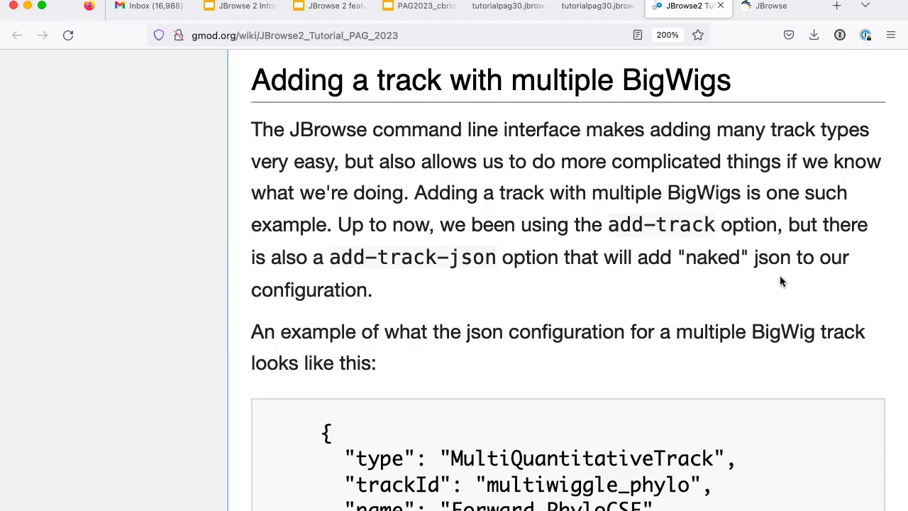
{"action": "scroll", "coordinate": [780, 282], "scroll_direction": "down", "scroll_amount": 3}
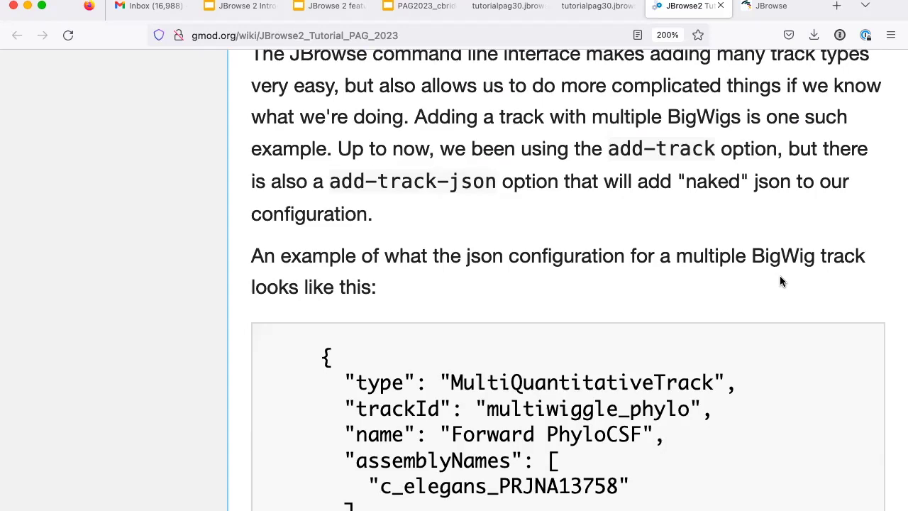
Switch to the terminal, try to run the add-track command for WI.current.soft-filtered.vcf.gz named Variants again, and return to the tutorial
{"action": "key", "text": "super+Tab"}
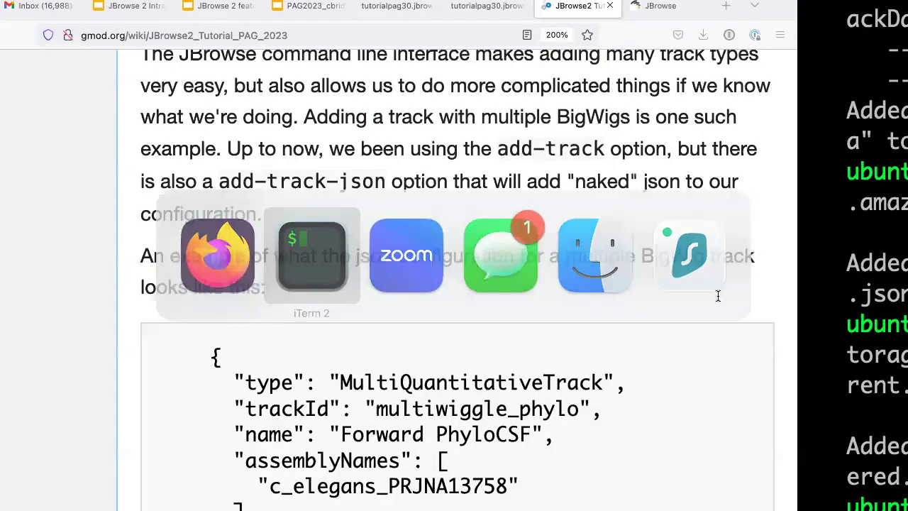
{"action": "type", "text": "jbrowse add-track https://storage.googleapis.com/elegansvariation.org/releases/current/WI.current.soft-filtered.vcf.gz \\          --name Variants"}
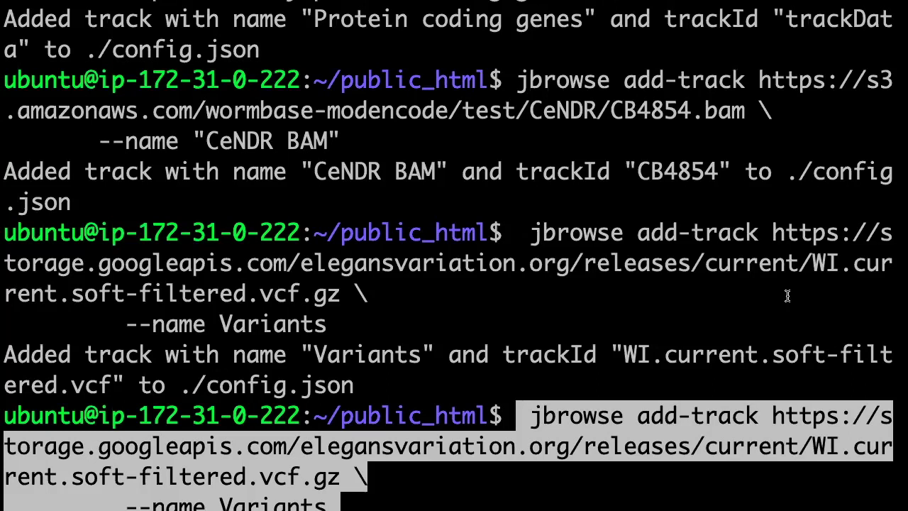
{"action": "key", "text": "Return"}
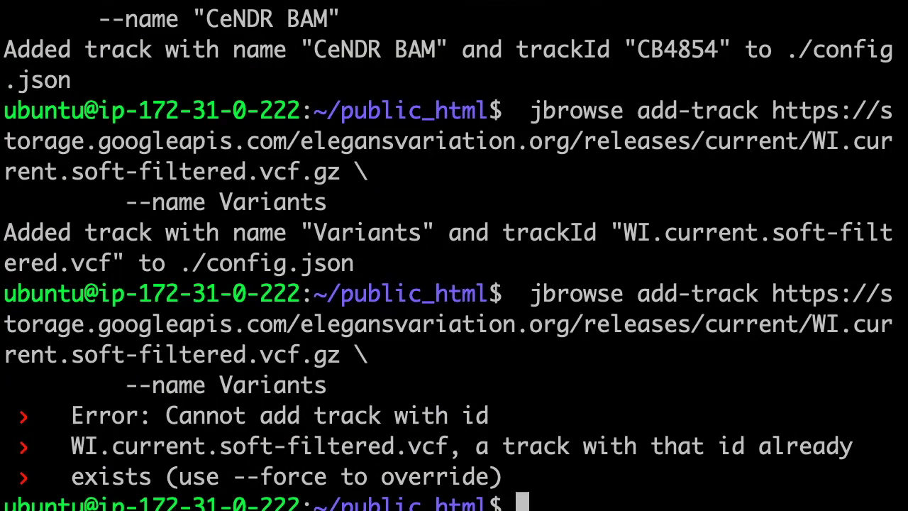
{"action": "key", "text": "super+Tab"}
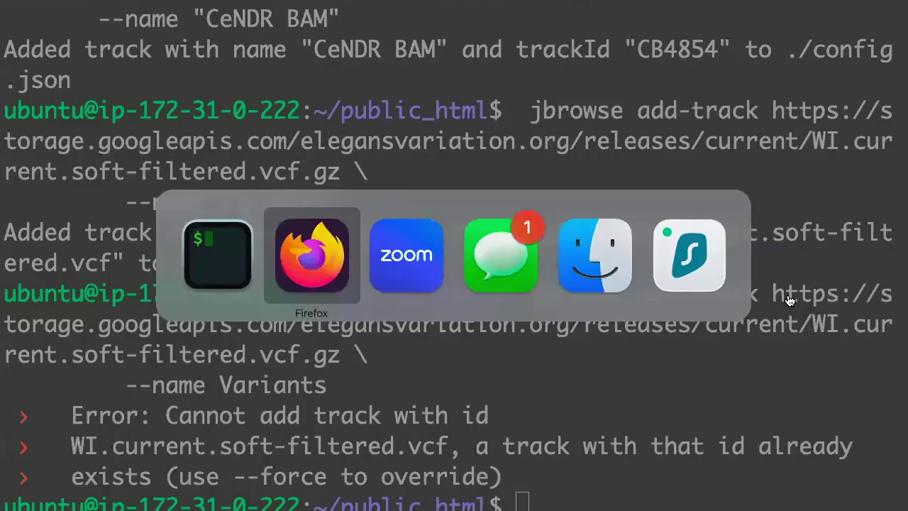
Examine the MultiQuantitativeTrack JSON configuration for Forward PhyloCSF and the one-line add-track-json command in the tutorial at 170% page zoom
{"action": "scroll", "coordinate": [788, 298], "scroll_direction": "up", "scroll_amount": 2}
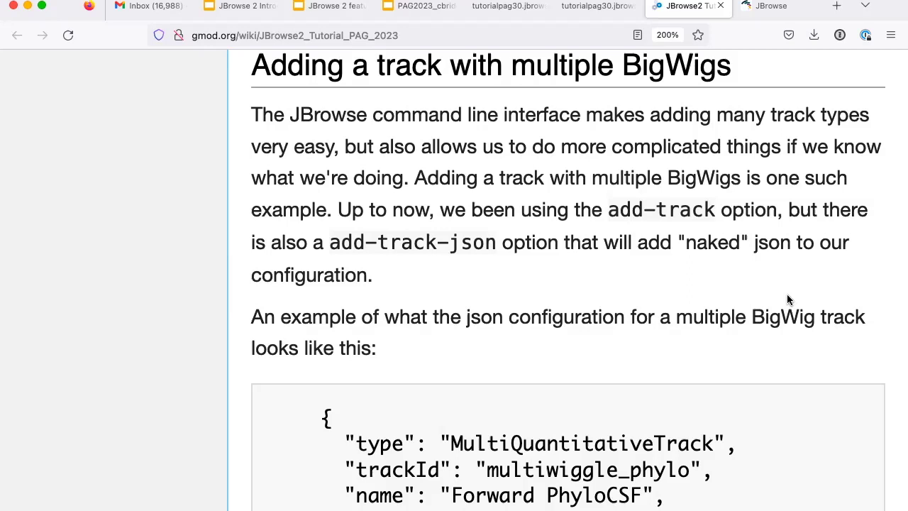
{"action": "scroll", "coordinate": [787, 300], "scroll_direction": "down", "scroll_amount": 12}
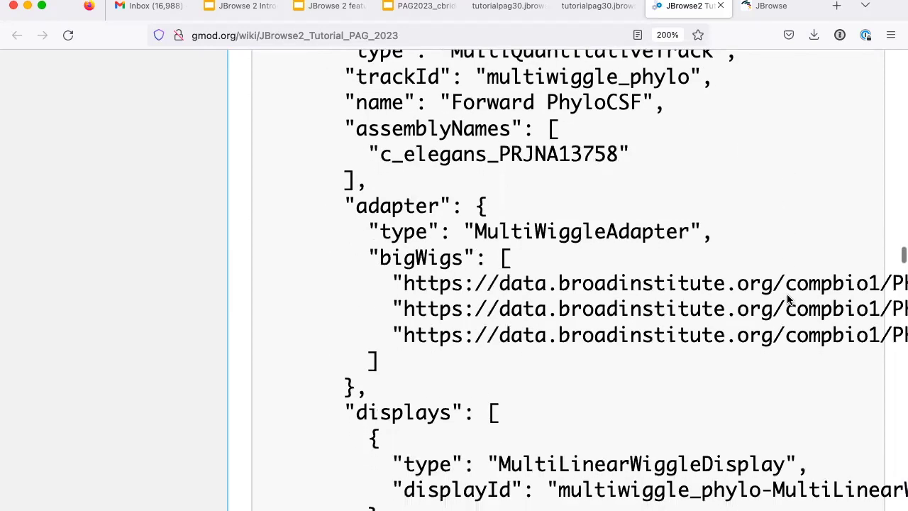
{"action": "key", "text": "super+minus"}
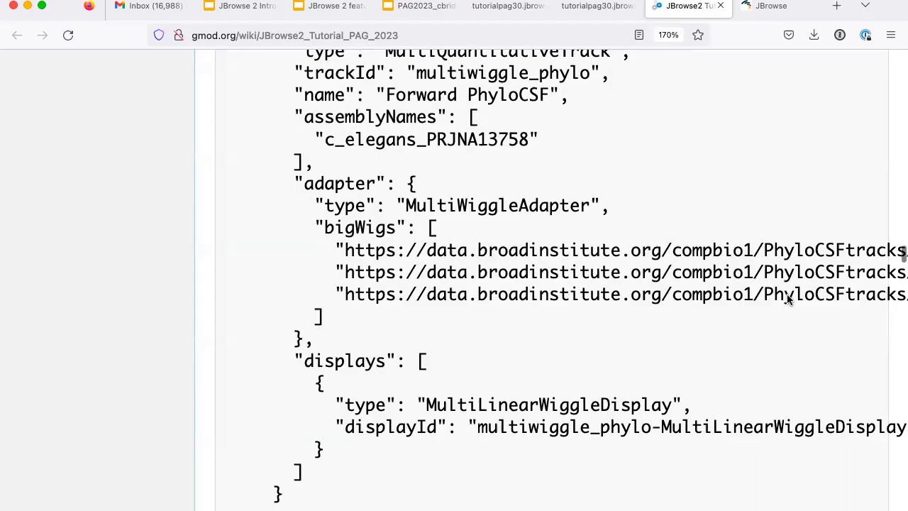
{"action": "scroll", "coordinate": [788, 300], "scroll_direction": "up", "scroll_amount": 2}
{"action": "scroll", "coordinate": [788, 299], "scroll_direction": "down", "scroll_amount": 1}
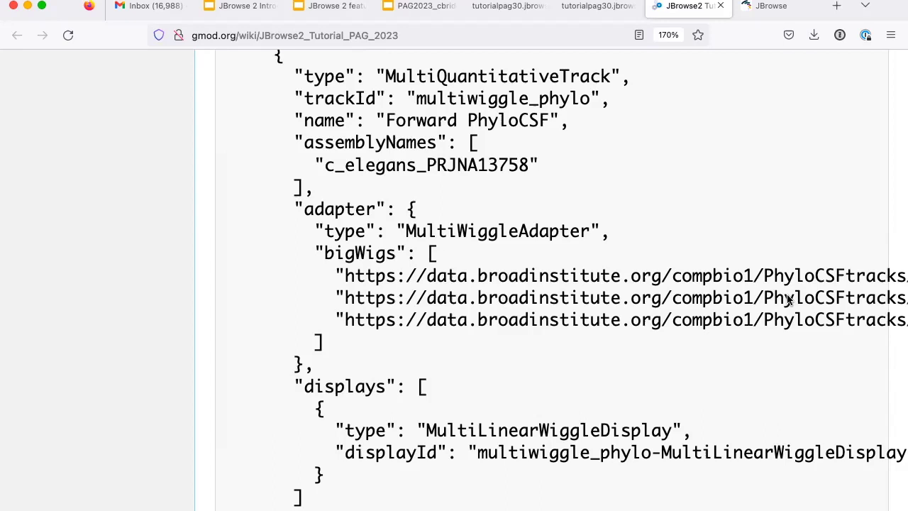
{"action": "scroll", "coordinate": [788, 300], "scroll_direction": "up", "scroll_amount": 1}
{"action": "scroll", "coordinate": [788, 301], "scroll_direction": "down", "scroll_amount": 4}
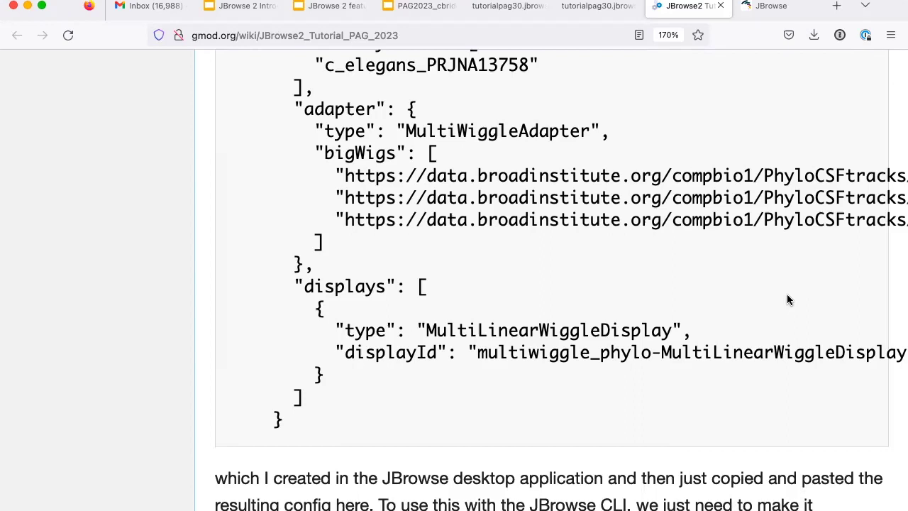
{"action": "scroll", "coordinate": [787, 301], "scroll_direction": "down", "scroll_amount": 10}
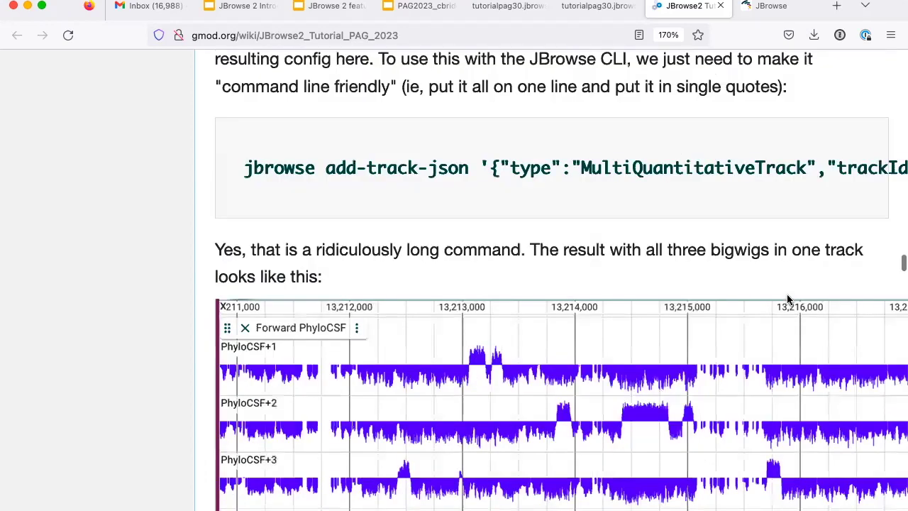
{"action": "scroll", "coordinate": [787, 300], "scroll_direction": "up", "scroll_amount": 1}
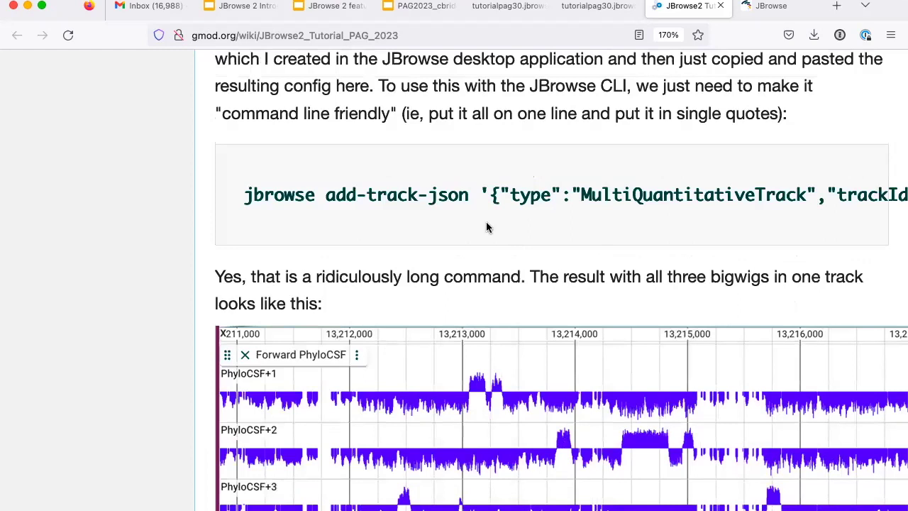
Copy the tutorial's jbrowse add-track-json command for the three-BigWig Forward PhyloCSF track and run it in the terminal
{"action": "left_click_drag", "start_coordinate": [428, 196], "coordinate": [899, 195]}
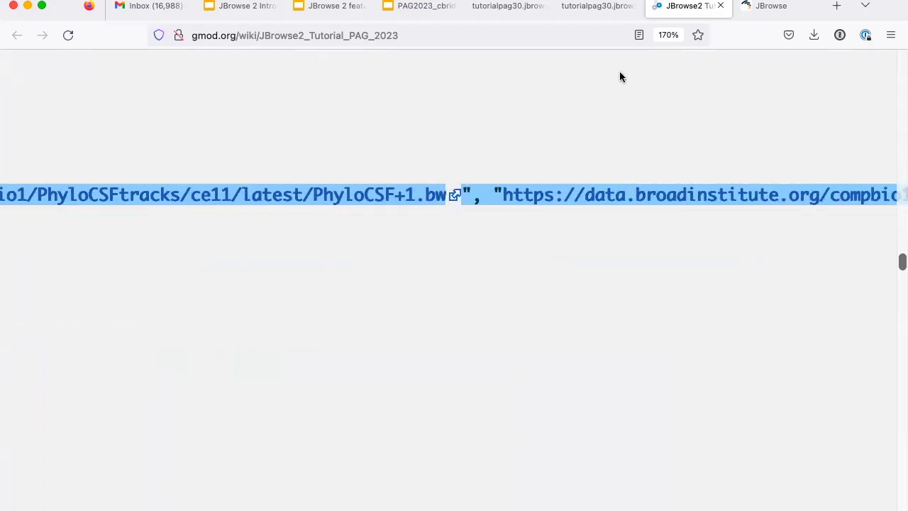
{"action": "scroll", "coordinate": [357, 340], "scroll_direction": "left", "scroll_amount": 15}
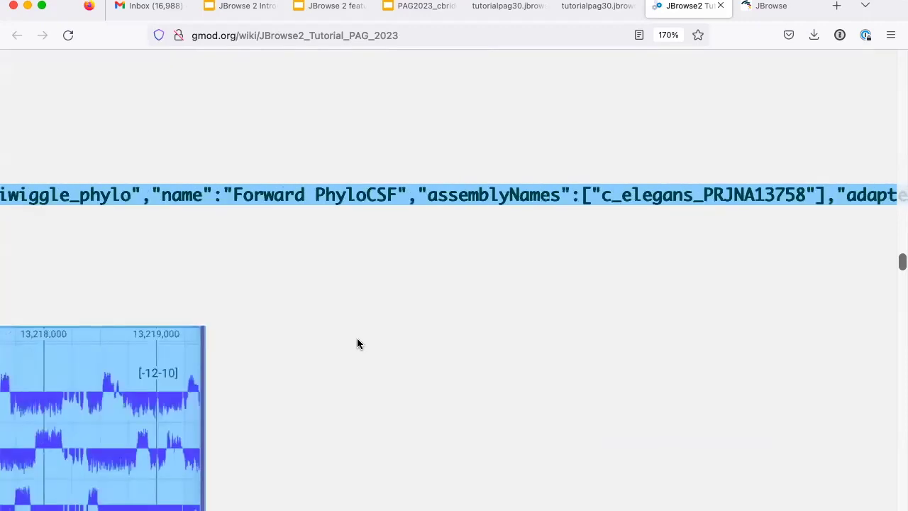
{"action": "scroll", "coordinate": [259, 186], "scroll_direction": "right", "scroll_amount": 1}
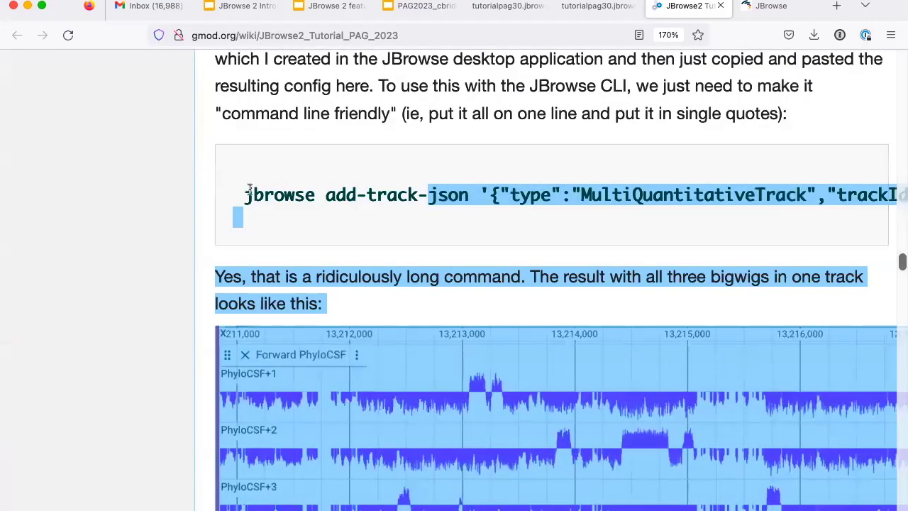
{"action": "triple_click", "coordinate": [268, 190]}
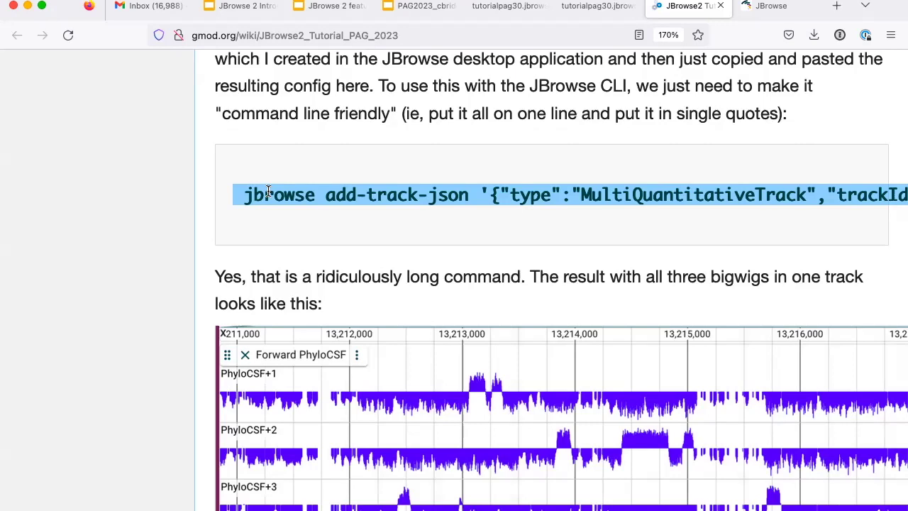
{"action": "key", "text": "super+Tab"}
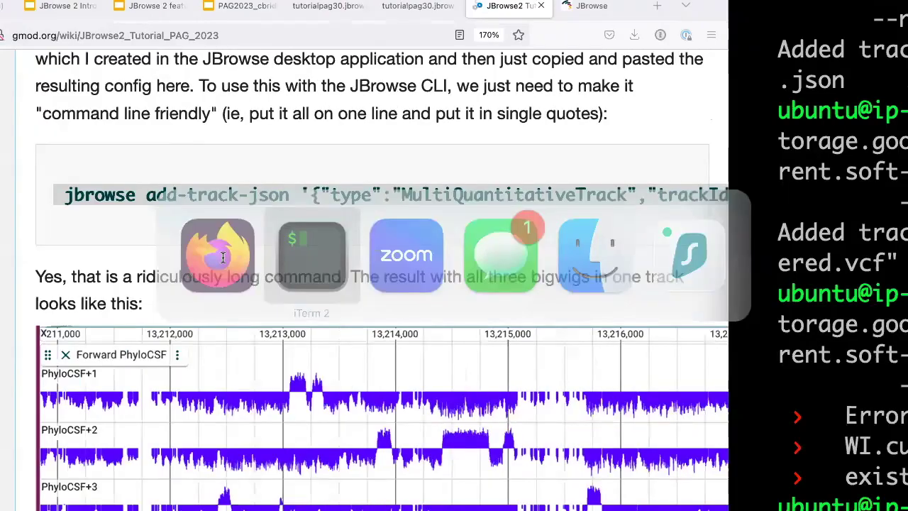
{"action": "type", "text": "jbrowse add-track-json '{\"type\":\"MultiQuantitativeTrack\",\"trackId\":\"multiwiggle_phylo\",\"name\":\"Forward PhyloCSF\",\"assemblyNames\":[\"c_elegans_PRJNA13758\"],\"adapter\":{\"type\":\"MultiWiggleAdapter\", \"bigWigs\":[\"https://data.broadinstitute.org/compbio1/PhyloCSFtracks/ce11/latest/PhyloCSF+1.bw\", \"https://data.broadinstitute.org/compbio1/PhyloCSFtracks/ce11/latest/PhyloCSF+2.bw\", \"https://data.broadinstitute.org/compbio1/PhyloCSFtracks/ce11/latest/PhyloCSF+3.bw\"]}, \"displays\":[{\"type\": \"MultiLinearWiggleDisplay\",\"displayId\": \"multiwiggle_phylo-MultiLinearWiggleDisplay\"}]}'"}
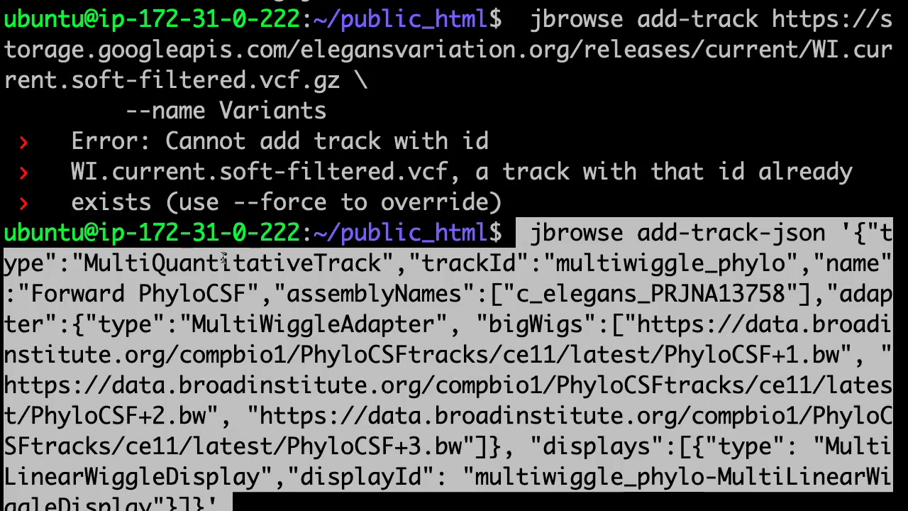
{"action": "key", "text": "Return"}
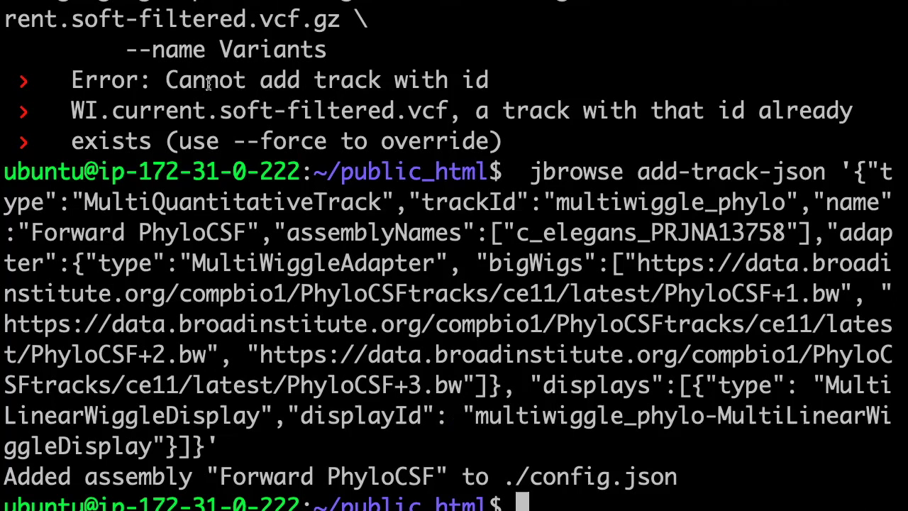
Return to JBrowse, reload the page, show the Forward PhyloCSF track and hide the Variants track
{"action": "key", "text": "super+Tab"}
{"action": "key", "text": "super+Tab"}
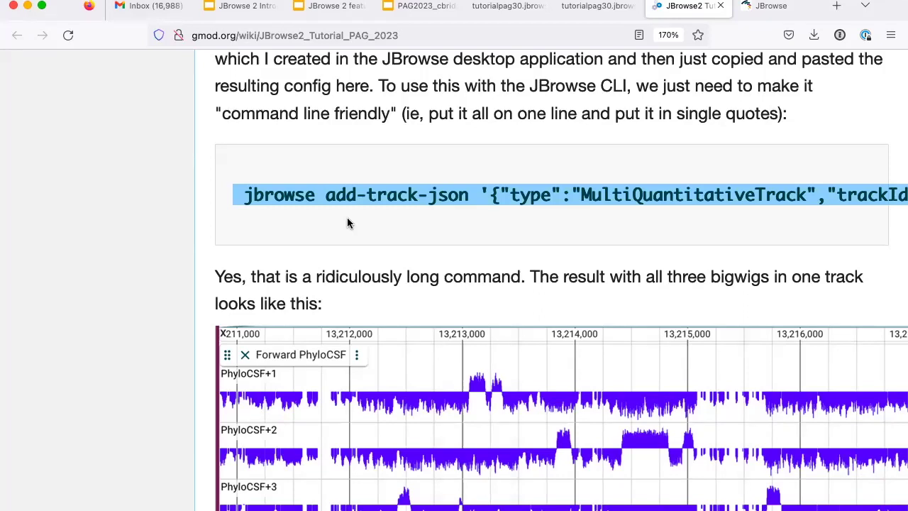
{"action": "left_click", "coordinate": [761, 10]}
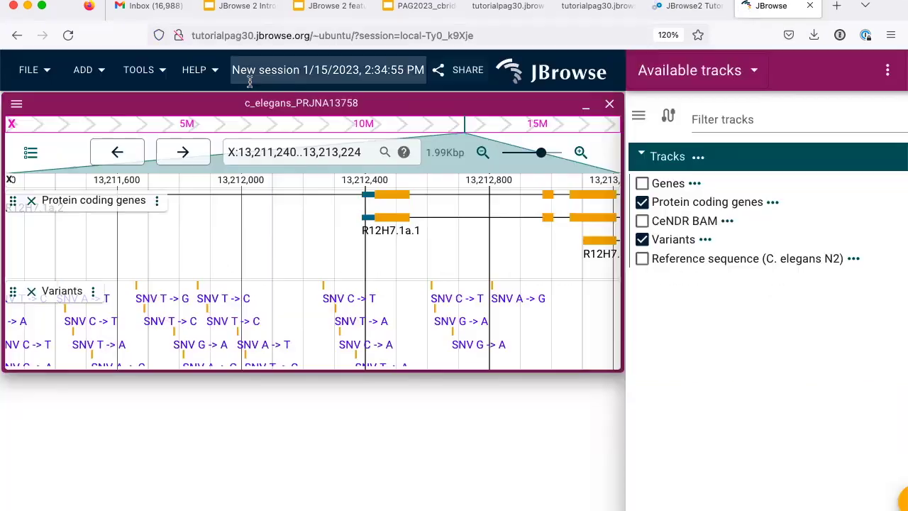
{"action": "left_click", "coordinate": [67, 36]}
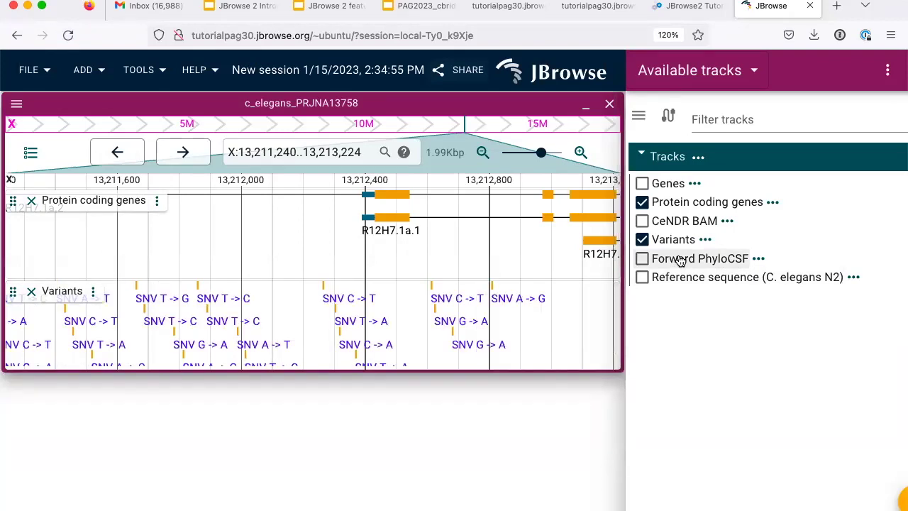
{"action": "left_click", "coordinate": [642, 259]}
{"action": "left_click_drag", "start_coordinate": [616, 270], "coordinate": [607, 375]}
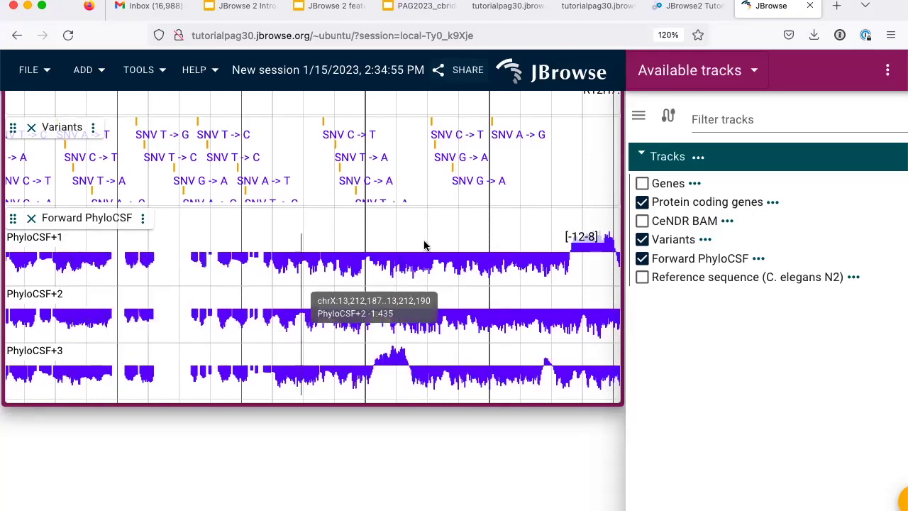
{"action": "left_click", "coordinate": [31, 128]}
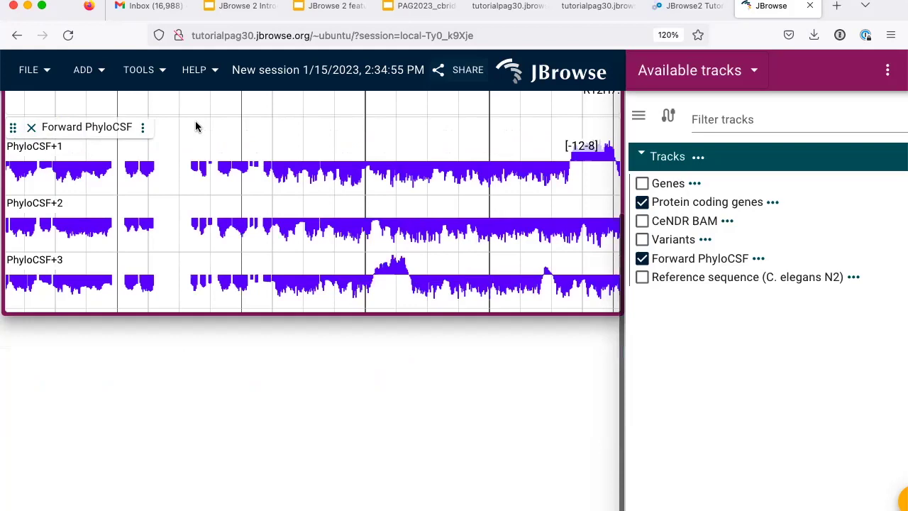
Highlight the region X:13,212,392 to 13,212,609 to compare the R12H7.1a.1 exon with the PhyloCSF signals, then dismiss the selection
{"action": "scroll", "coordinate": [197, 125], "scroll_direction": "up", "scroll_amount": 5}
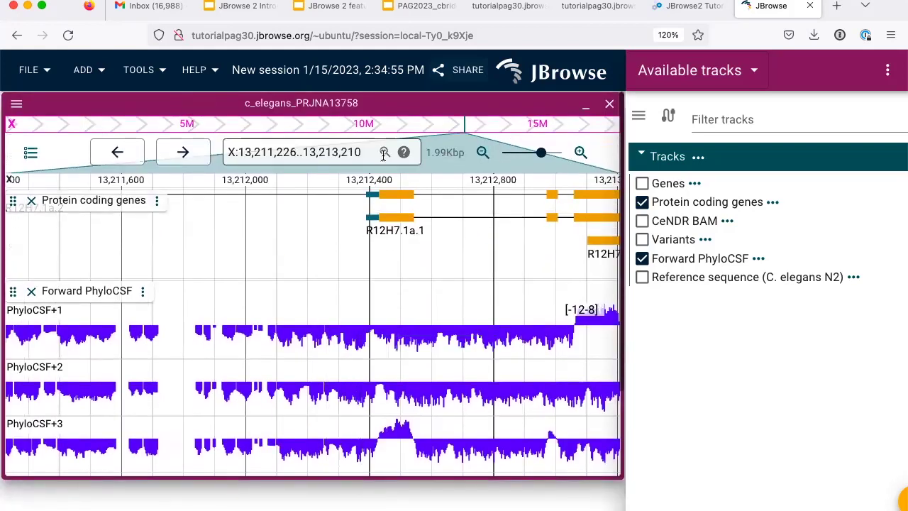
{"action": "left_click_drag", "start_coordinate": [368, 181], "coordinate": [433, 188]}
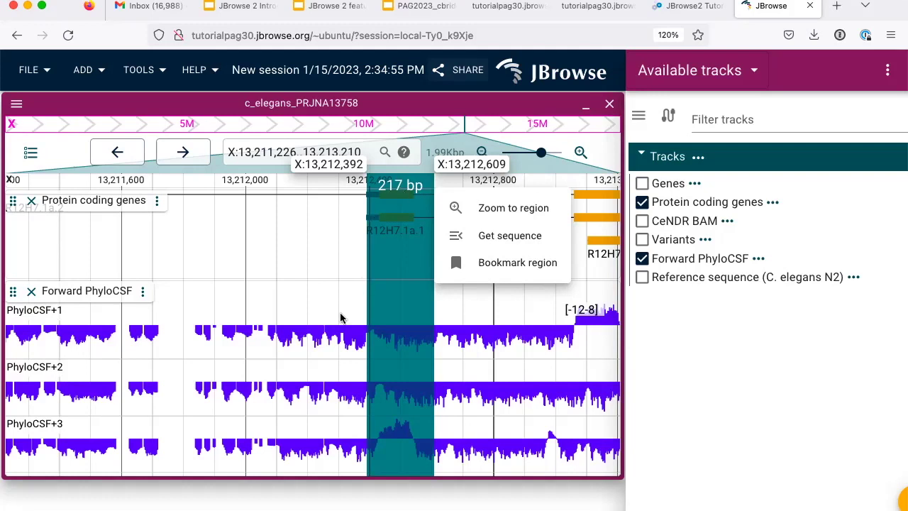
{"action": "left_click", "coordinate": [443, 423]}
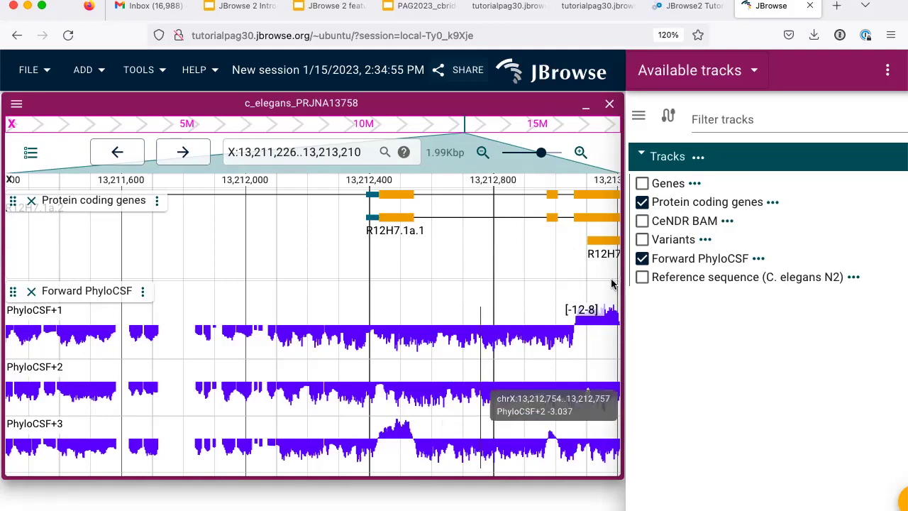
Return to the tutorial page and read the Synteny section on adding the C. briggsae assembly and the minimap2 comparison
{"action": "left_click", "coordinate": [693, 7]}
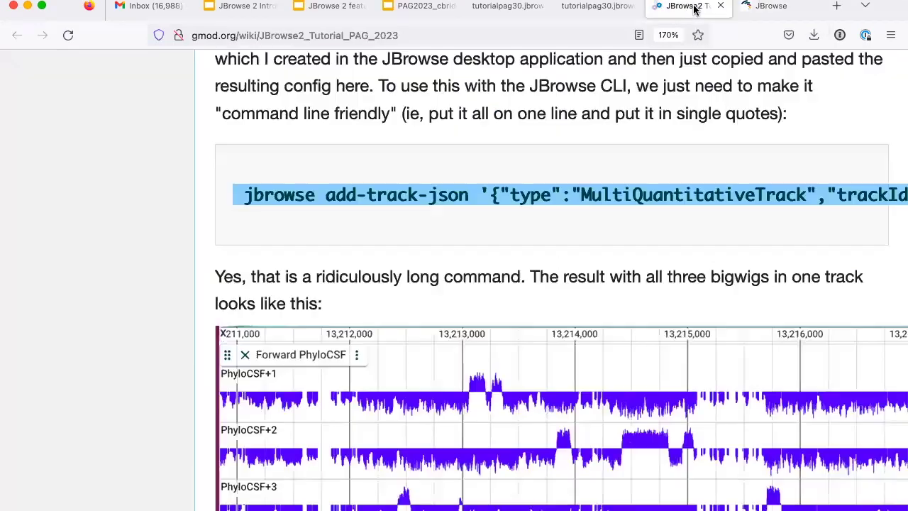
{"action": "scroll", "coordinate": [162, 388], "scroll_direction": "down", "scroll_amount": 10}
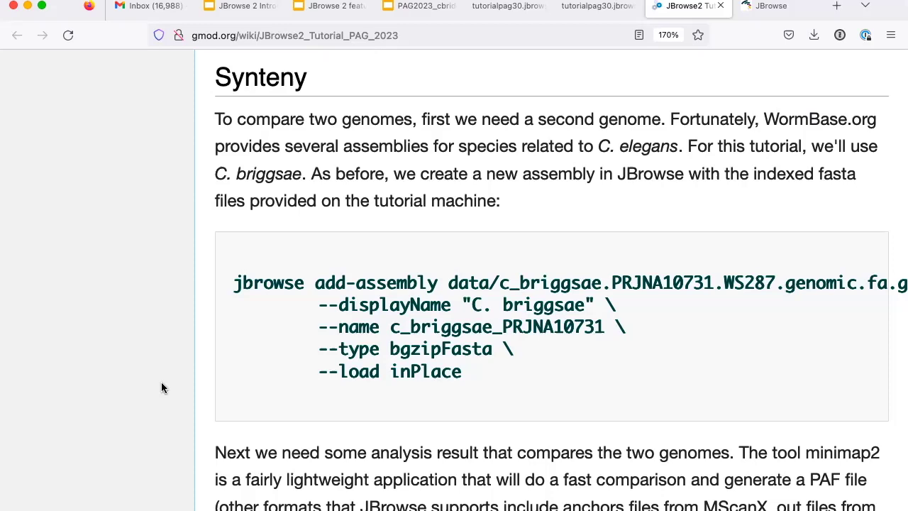
{"action": "scroll", "coordinate": [334, 324], "scroll_direction": "down", "scroll_amount": 1}
{"action": "scroll", "coordinate": [335, 324], "scroll_direction": "down", "scroll_amount": 10}
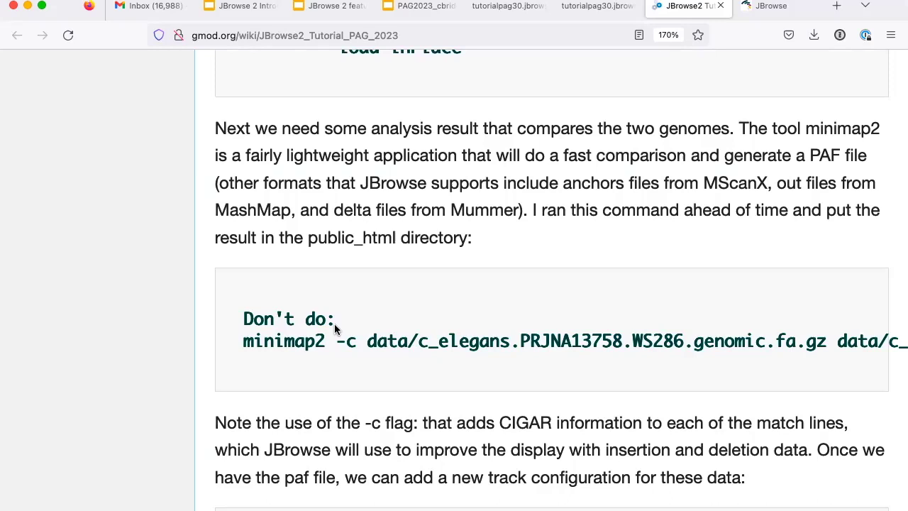
Read the full minimap2 command that compares the C. elegans and C. briggsae genomes
{"action": "scroll", "coordinate": [489, 363], "scroll_direction": "right", "scroll_amount": 5}
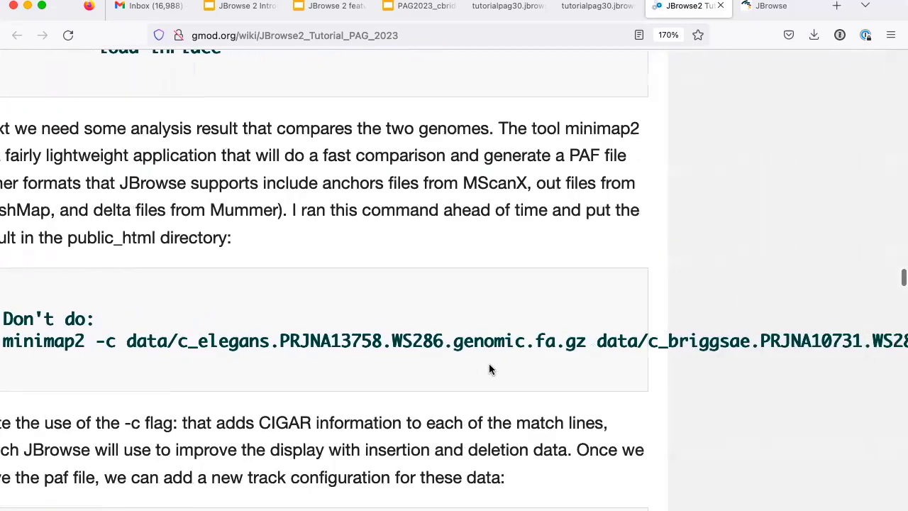
{"action": "scroll", "coordinate": [489, 369], "scroll_direction": "right", "scroll_amount": 15}
{"action": "scroll", "coordinate": [489, 369], "scroll_direction": "left", "scroll_amount": 2}
{"action": "scroll", "coordinate": [489, 369], "scroll_direction": "left", "scroll_amount": 15}
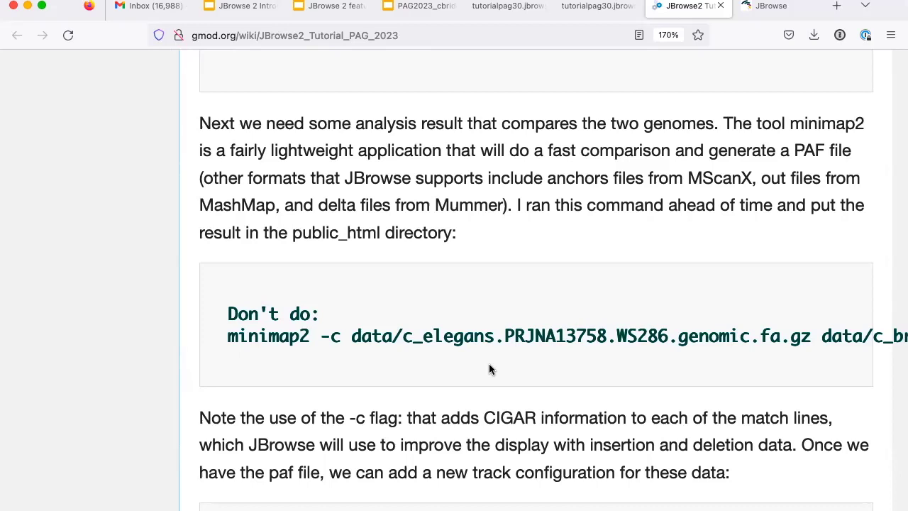
Copy the tutorial's jbrowse add-assembly command for c_briggsae_PRJNA10731, display name "C. briggsae", and run it in the terminal
{"action": "scroll", "coordinate": [489, 368], "scroll_direction": "up", "scroll_amount": 5}
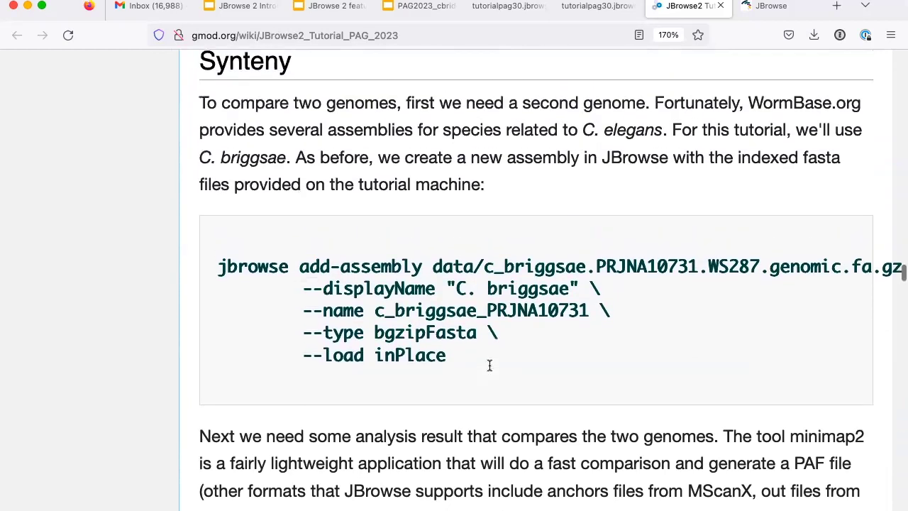
{"action": "scroll", "coordinate": [489, 365], "scroll_direction": "down", "scroll_amount": 1}
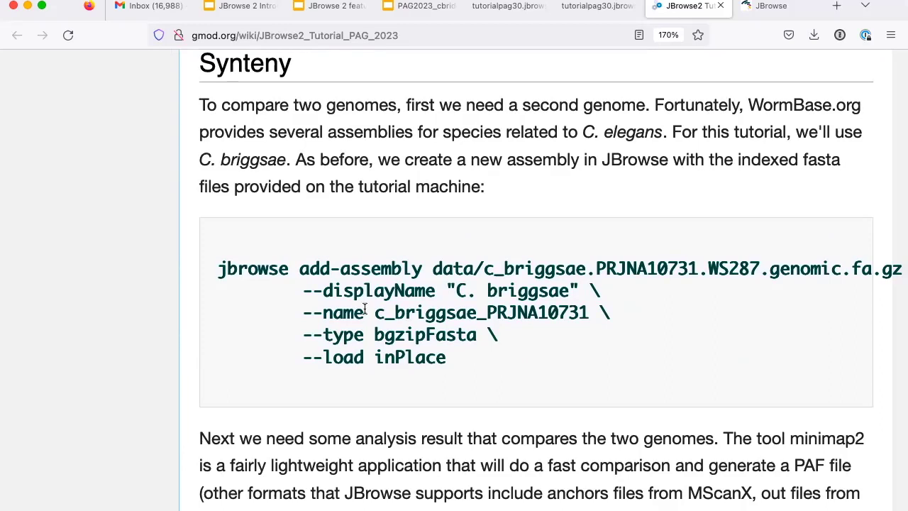
{"action": "left_click_drag", "start_coordinate": [220, 268], "coordinate": [546, 351]}
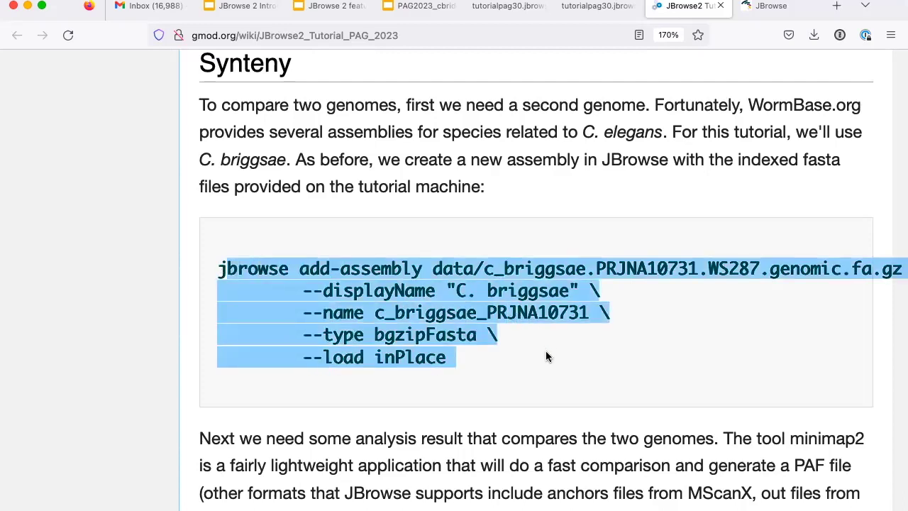
{"action": "key", "text": "super+Tab"}
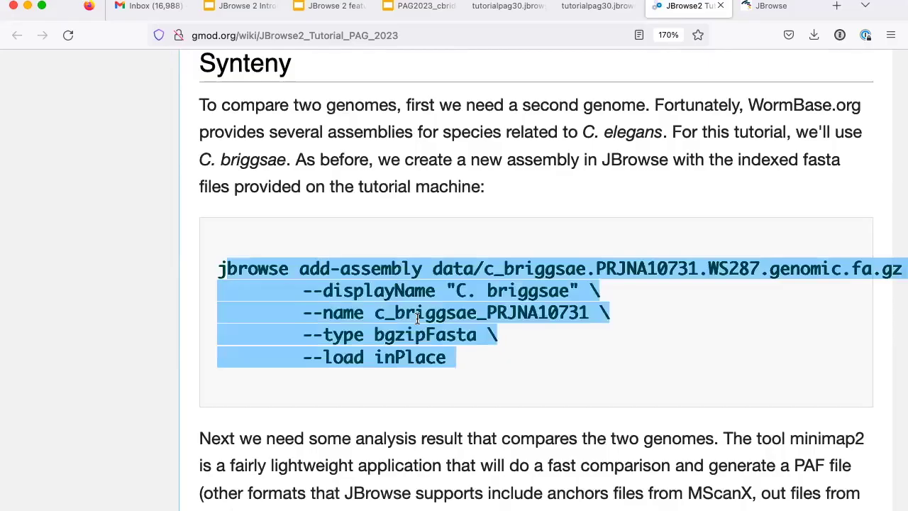
{"action": "left_click", "coordinate": [219, 269]}
{"action": "left_click_drag", "start_coordinate": [220, 269], "coordinate": [482, 358]}
{"action": "key", "text": "super+c"}
{"action": "key", "text": "ctrl+Right"}
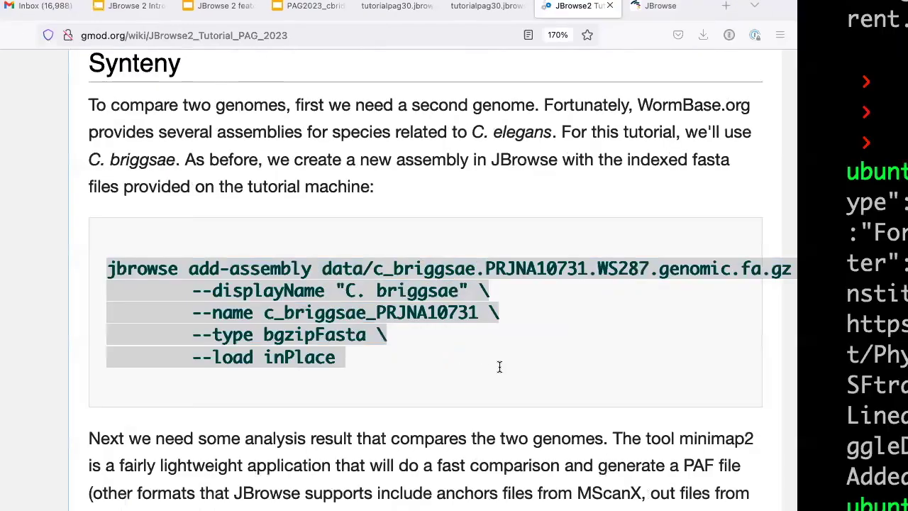
{"action": "key", "text": "super+v"}
{"action": "key", "text": "Return"}
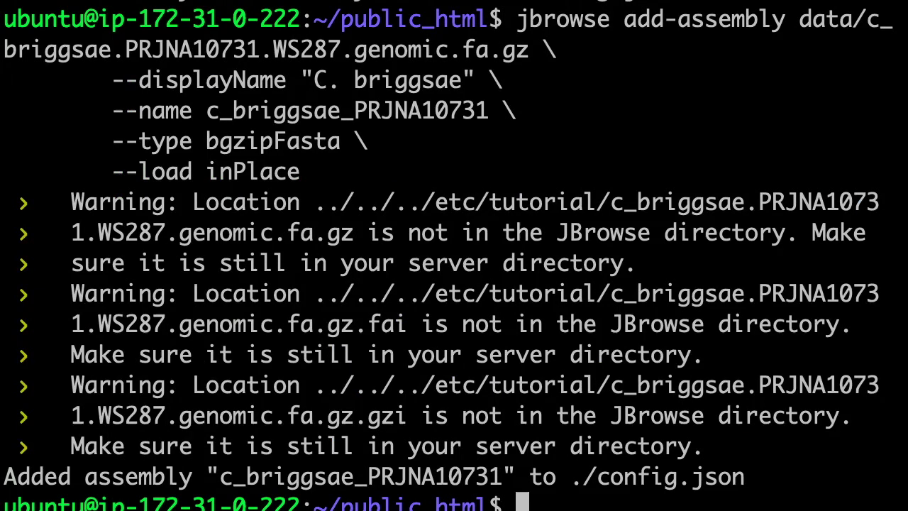
Copy the tutorial's jbrowse add-track command for data/c_elegans.c_briggsae.paf, named "C. elegans/C. briggsae Synteny", and run it in the terminal
{"action": "key", "text": "super+Tab"}
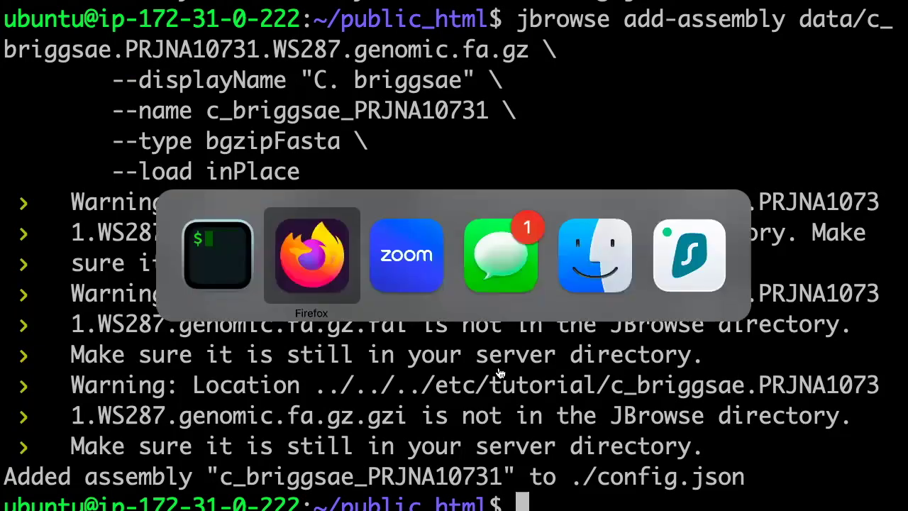
{"action": "scroll", "coordinate": [531, 339], "scroll_direction": "down", "scroll_amount": 10}
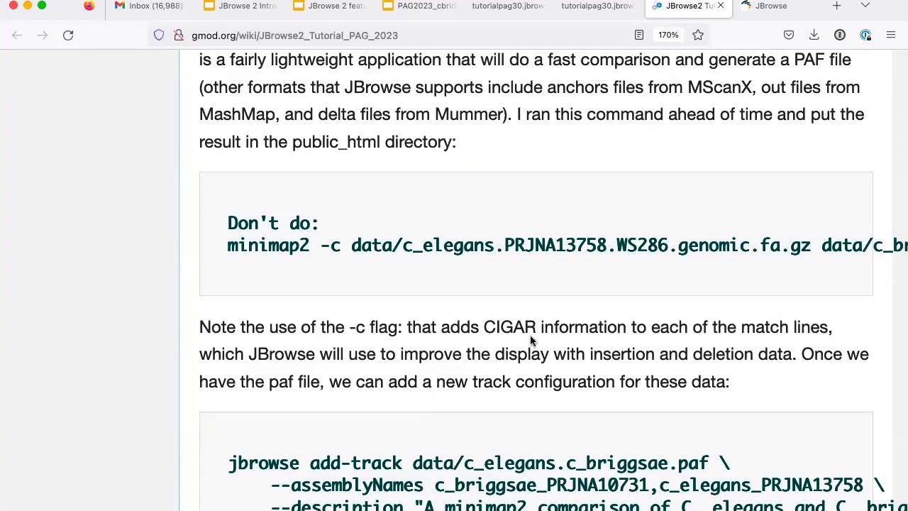
{"action": "scroll", "coordinate": [530, 335], "scroll_direction": "down", "scroll_amount": 5}
{"action": "right_click", "coordinate": [530, 335]}
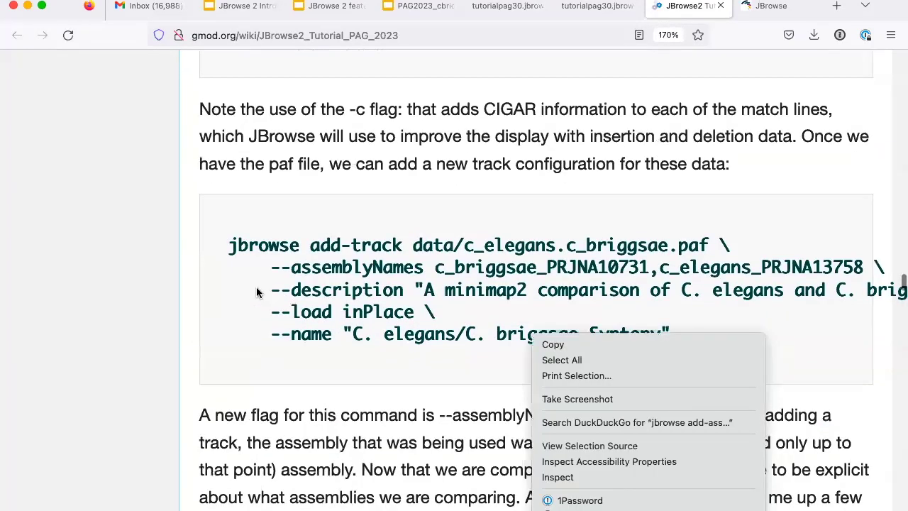
{"action": "left_click", "coordinate": [227, 287]}
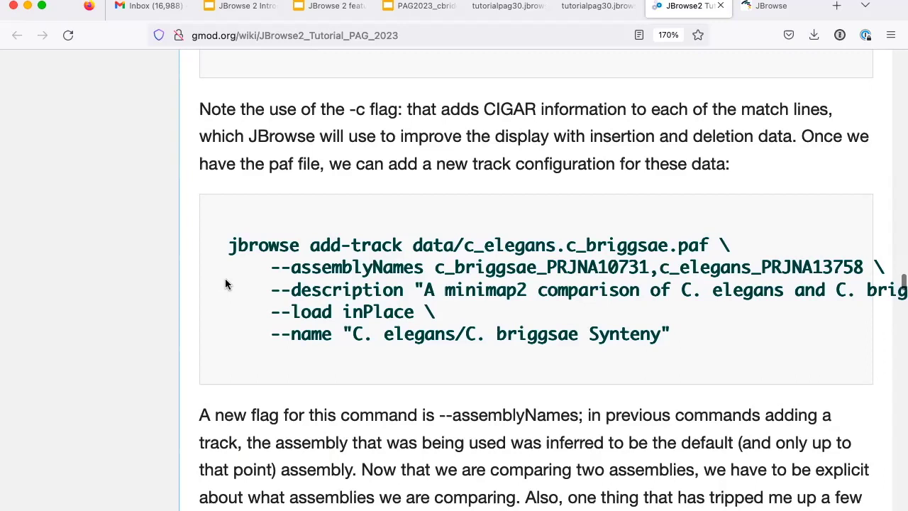
{"action": "left_click_drag", "start_coordinate": [229, 245], "coordinate": [679, 340]}
{"action": "key", "text": "super+c"}
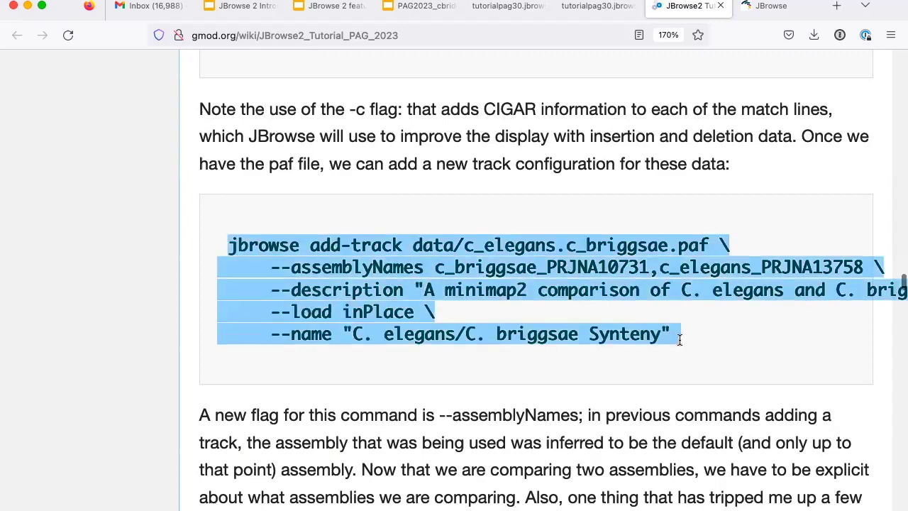
{"action": "key", "text": "super+Tab"}
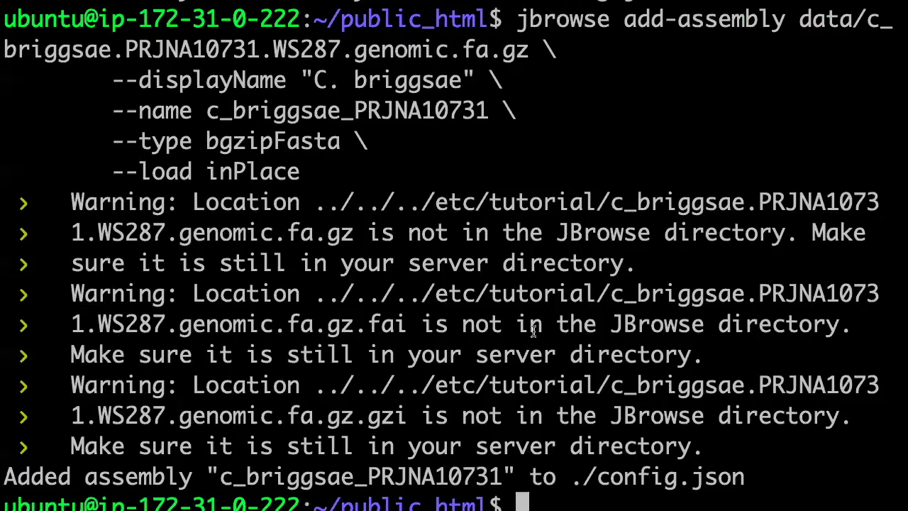
{"action": "key", "text": "super+v"}
{"action": "key", "text": "Return"}
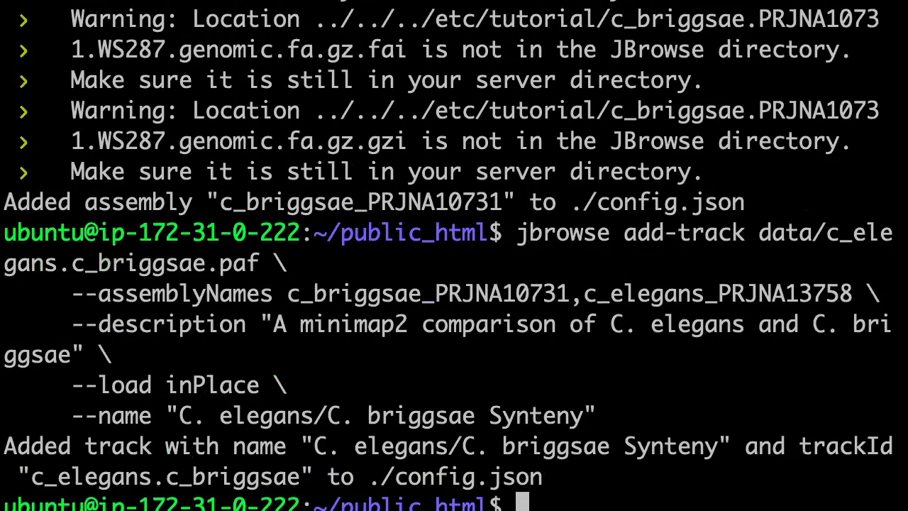
Return to JBrowse, reload the page, show the C. elegans/C. briggsae Synteny track and hide the Forward PhyloCSF track
{"action": "key", "text": "super+Tab"}
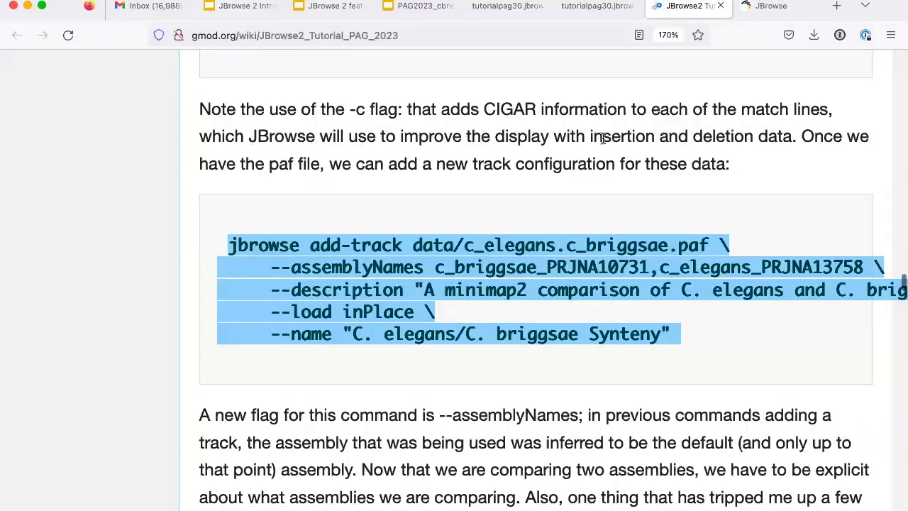
{"action": "left_click", "coordinate": [766, 8]}
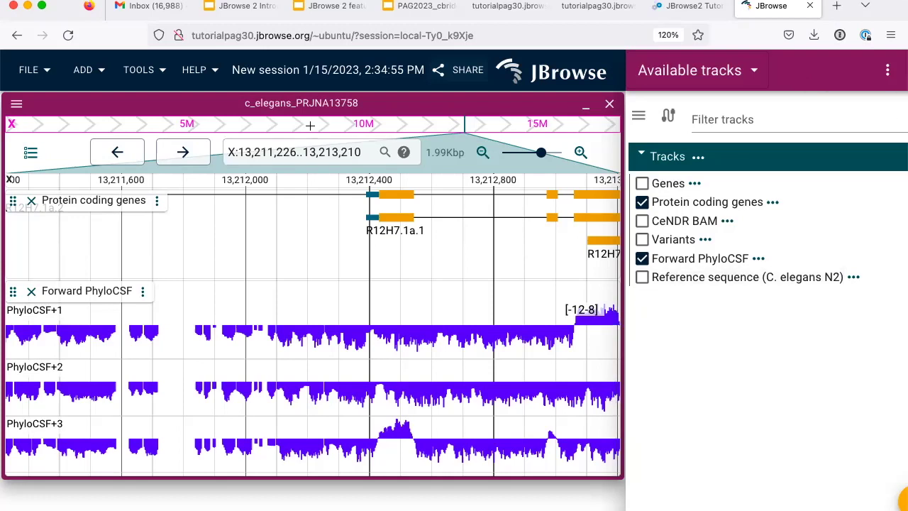
{"action": "left_click", "coordinate": [67, 35]}
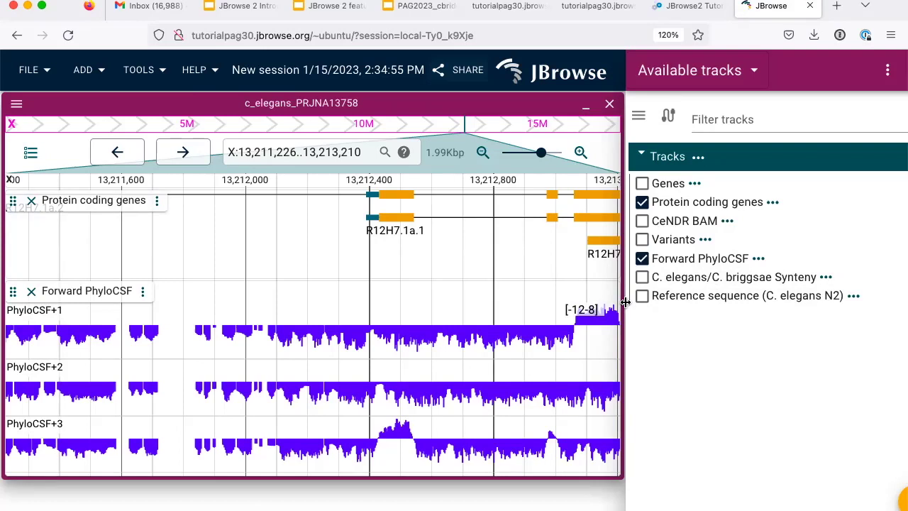
{"action": "left_click", "coordinate": [643, 276]}
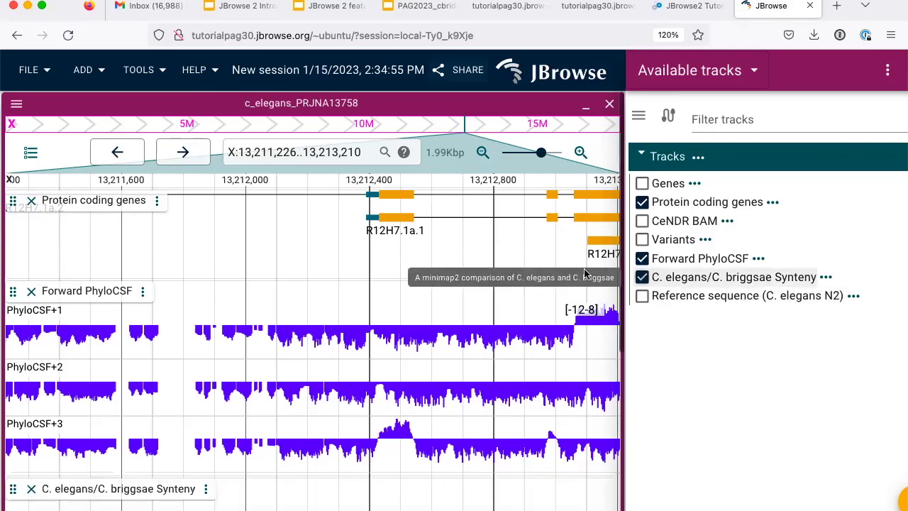
{"action": "left_click", "coordinate": [31, 291]}
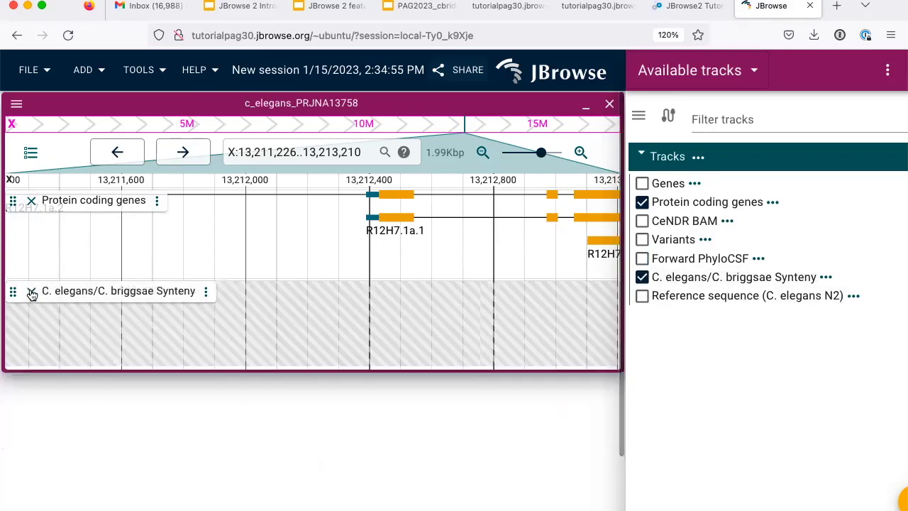
Open a synteny view for the alignment block beneath gene R12H7.1 and bring the whole two-genome comparison into view
{"action": "scroll", "coordinate": [458, 339], "scroll_direction": "right", "scroll_amount": 5}
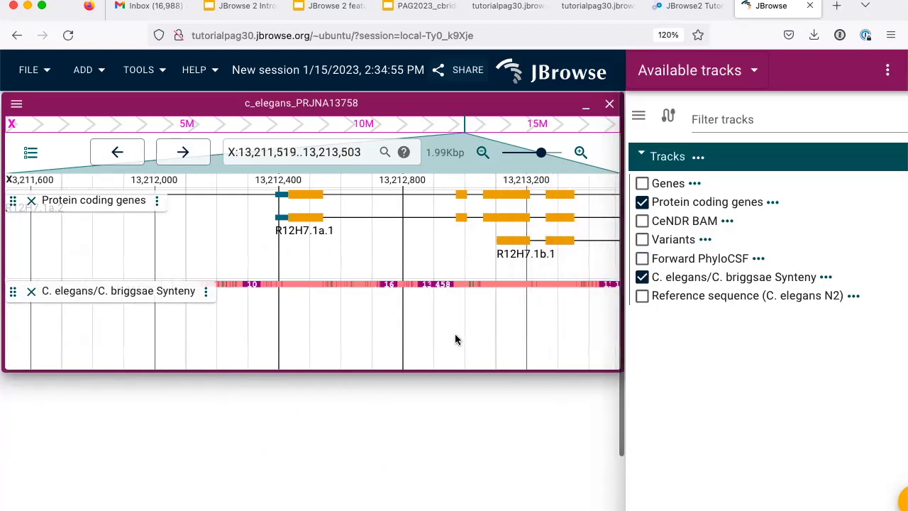
{"action": "scroll", "coordinate": [456, 339], "scroll_direction": "left", "scroll_amount": 1}
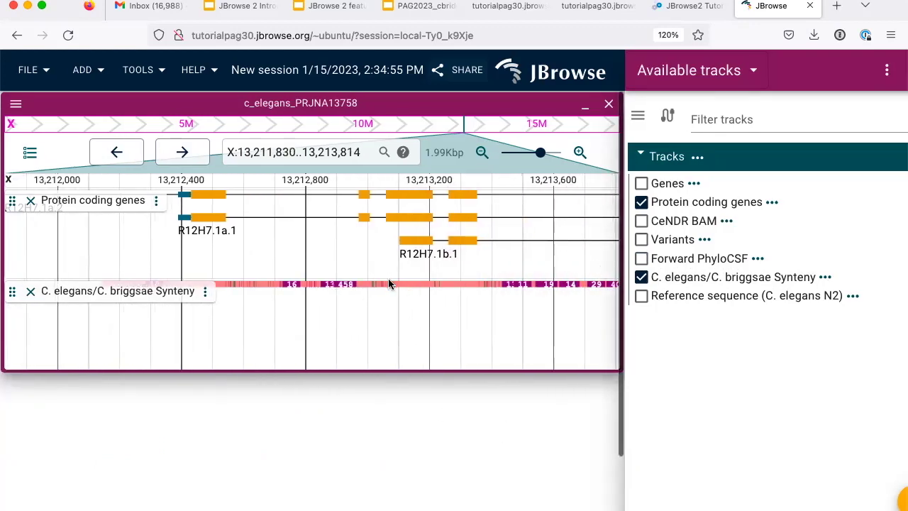
{"action": "left_click", "coordinate": [484, 151]}
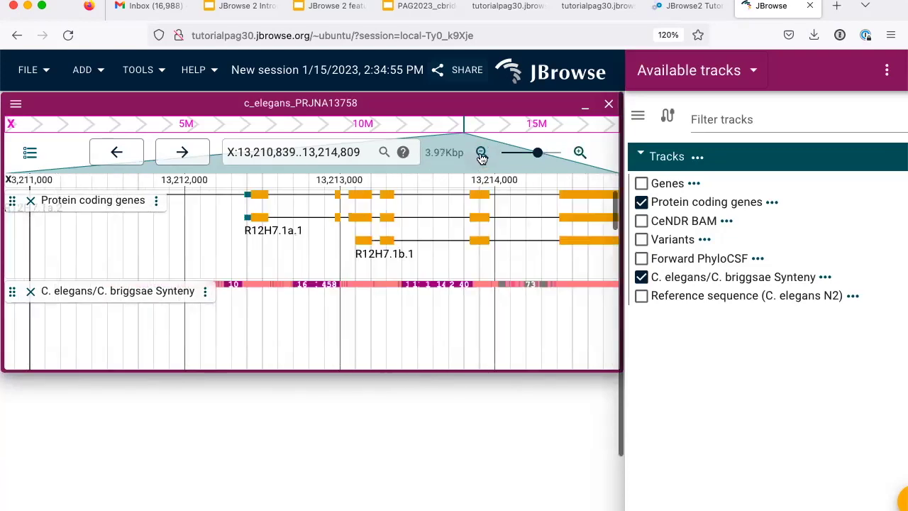
{"action": "left_click", "coordinate": [481, 153]}
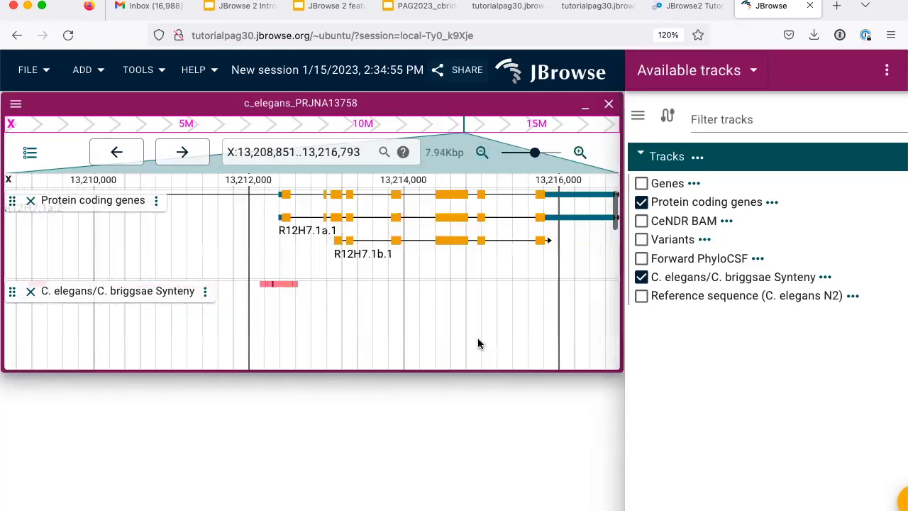
{"action": "left_click_drag", "start_coordinate": [540, 362], "coordinate": [395, 345]}
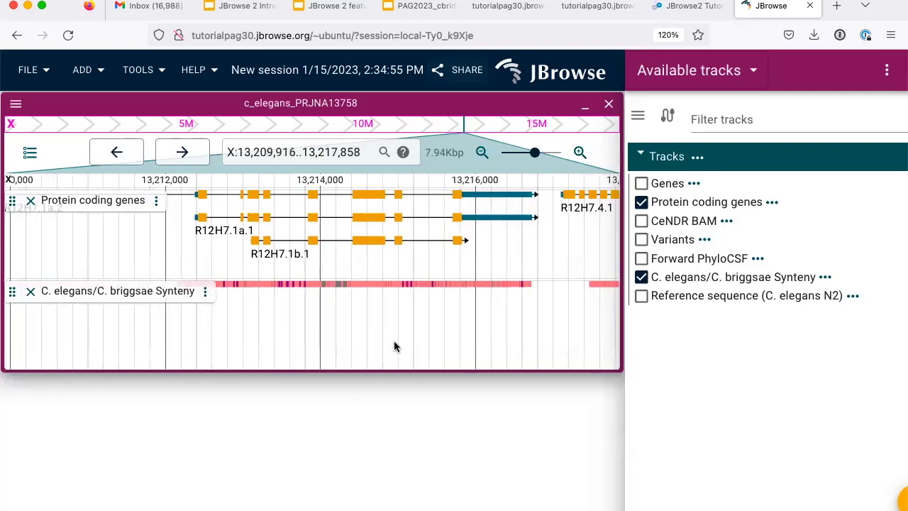
{"action": "right_click", "coordinate": [381, 284]}
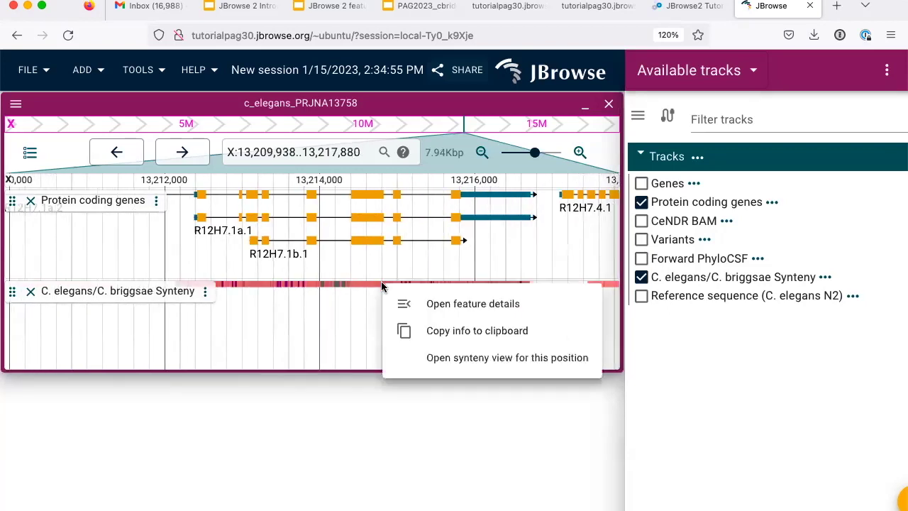
{"action": "left_click", "coordinate": [472, 357]}
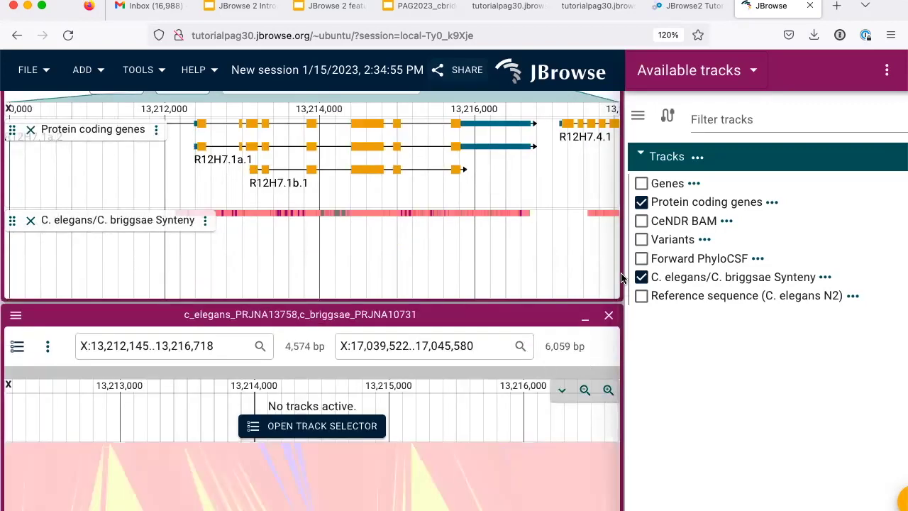
{"action": "left_click_drag", "start_coordinate": [627, 285], "coordinate": [618, 370]}
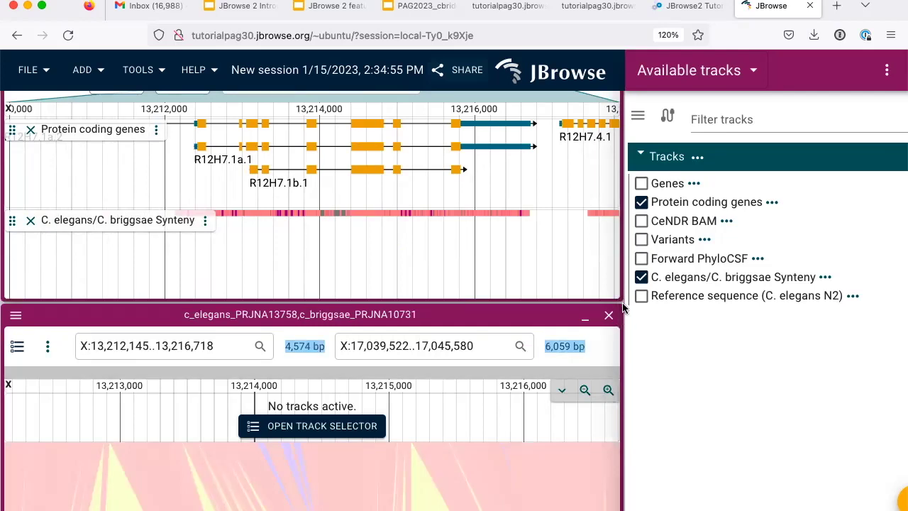
{"action": "left_click_drag", "start_coordinate": [619, 309], "coordinate": [617, 429]}
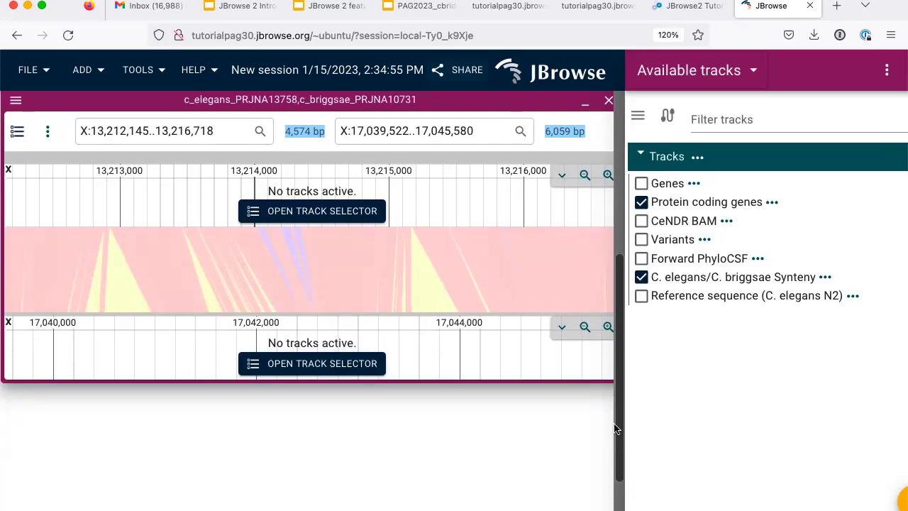
{"action": "key", "text": "super+Tab"}
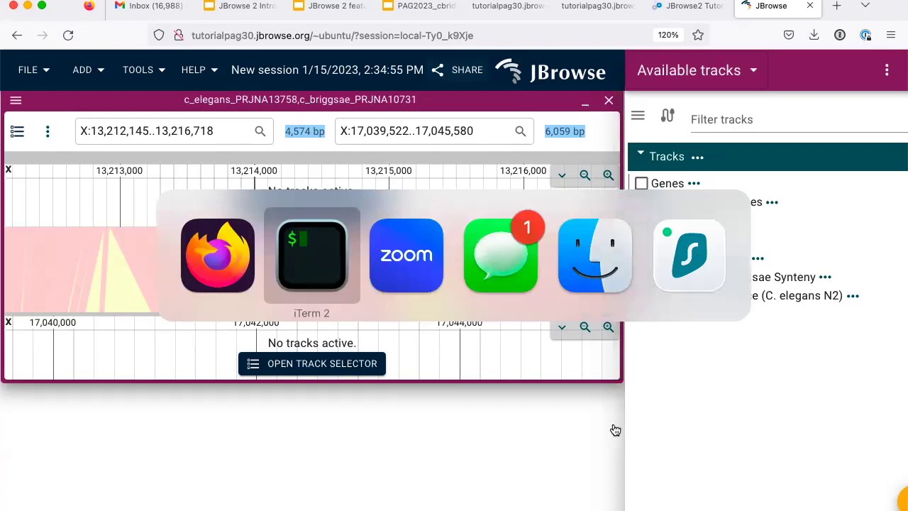
{"action": "key", "text": "Tab"}
{"action": "key", "text": "Tab"}
{"action": "key", "text": "Tab"}
{"action": "key", "text": "Tab"}
{"action": "key", "text": "Tab"}
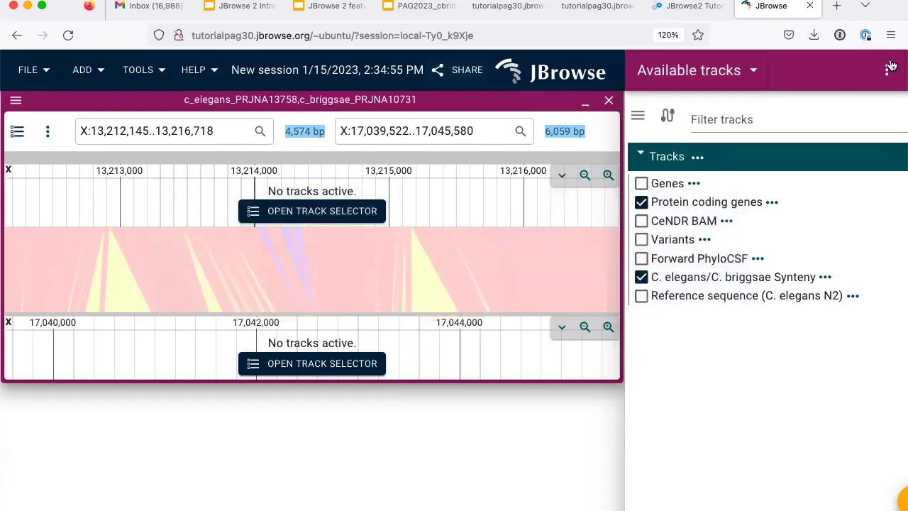
Copy the tutorial's jbrowse add-track command for "C. briggsae Genes", trackId c_briggsae_genes on c_briggsae_PRJNA10731, and run it in the terminal
{"action": "left_click", "coordinate": [688, 5]}
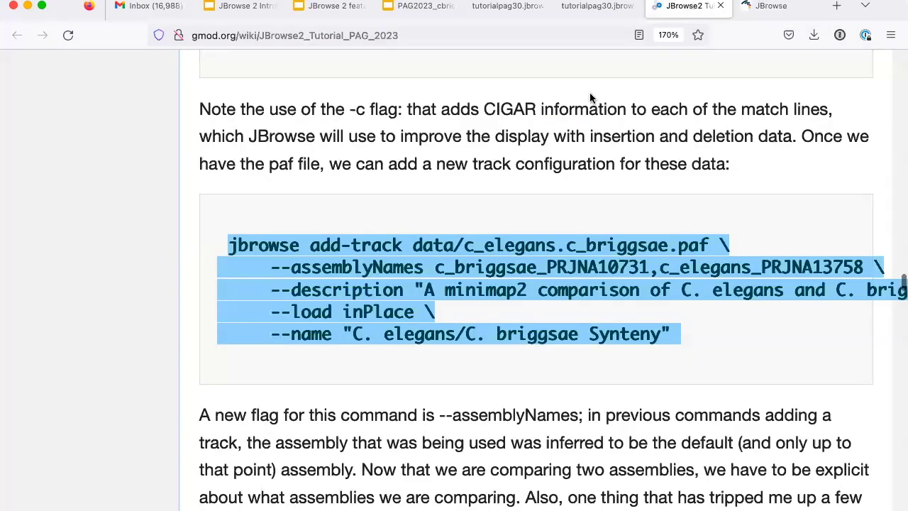
{"action": "scroll", "coordinate": [355, 316], "scroll_direction": "down", "scroll_amount": 5}
{"action": "scroll", "coordinate": [354, 317], "scroll_direction": "down", "scroll_amount": 8}
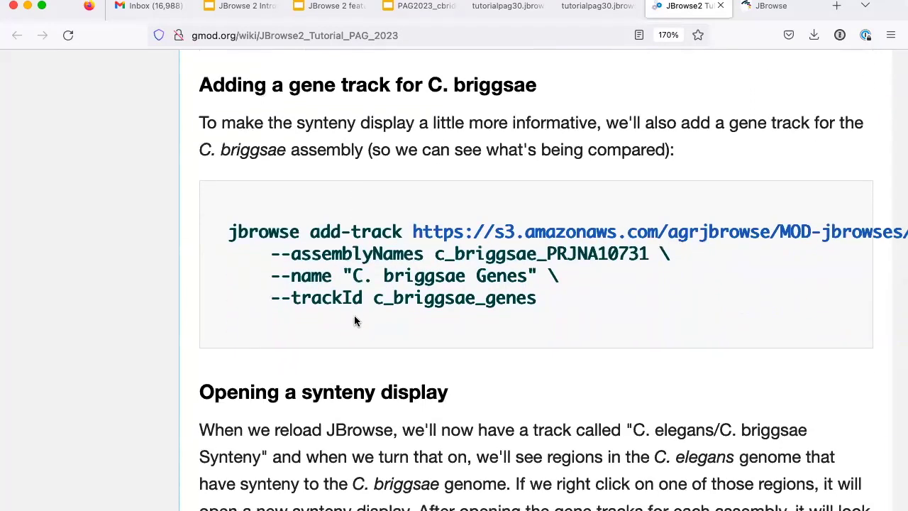
{"action": "left_click_drag", "start_coordinate": [228, 231], "coordinate": [751, 308]}
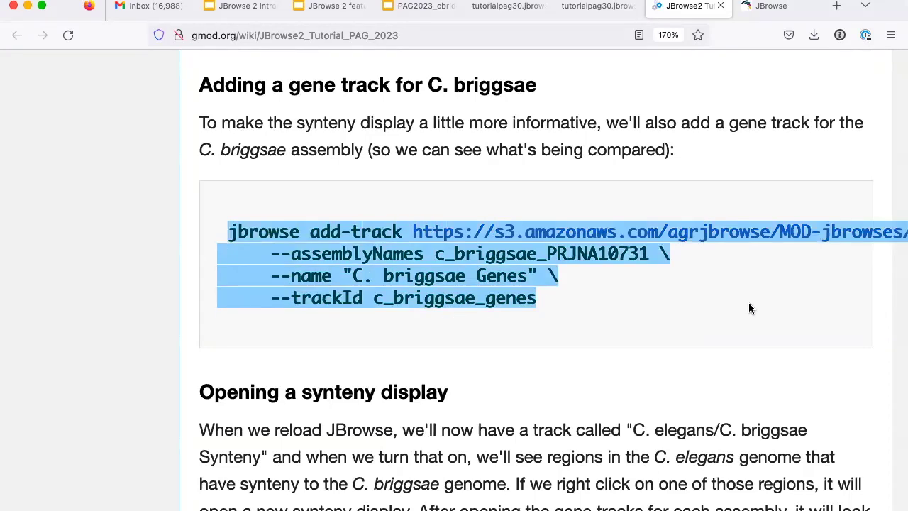
{"action": "key", "text": "super+Tab"}
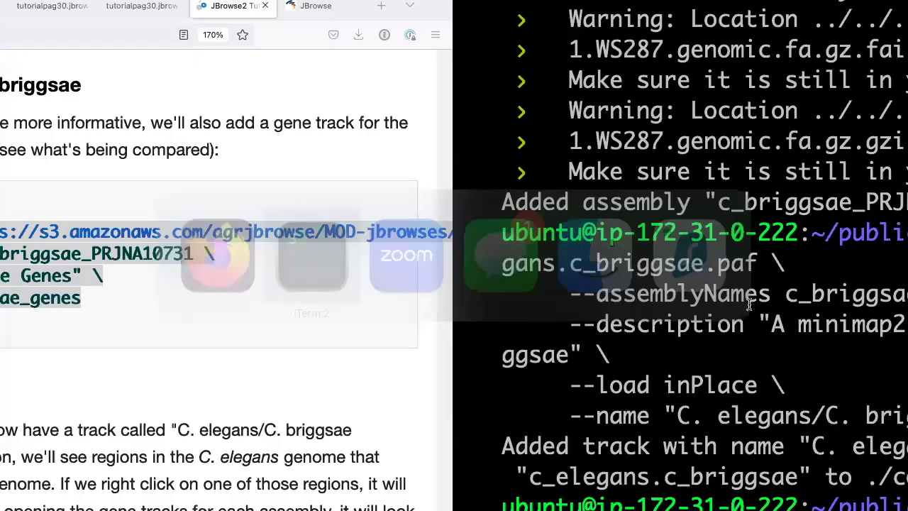
{"action": "type", "text": "jbrowse add-track https://s3.amazonaws.com/agrjbrowse/MOD-jbrowses/WormBase/WS287/c_briggsae_PRJNA10731/tracks/Curated_Genes/{refseq}/trackData.jsonz \\     --assemblyNames c_briggsae_PRJNA10731 \\     --name \"C. briggsae Genes\" \\     --trackId c_briggsae_genes"}
{"action": "key", "text": "Return"}
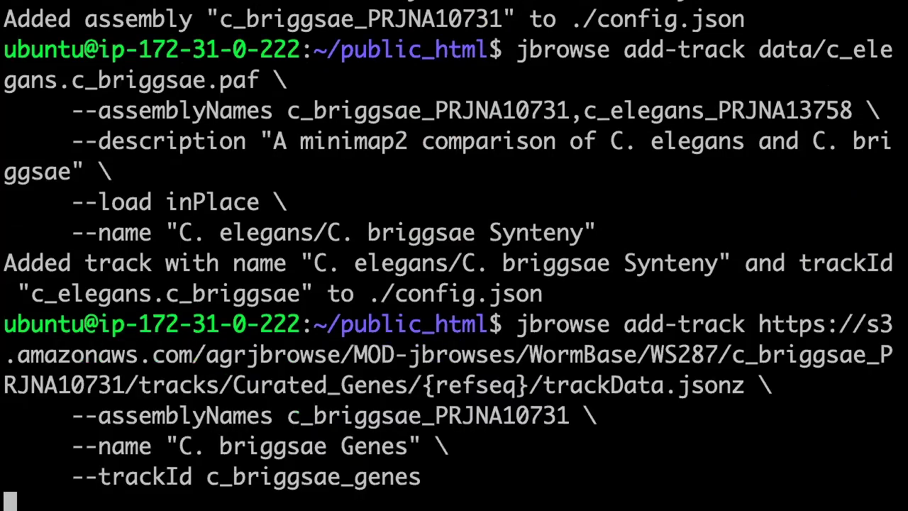
Return to JBrowse, reload the page to load the updated configuration, and bring the two-genome synteny view into view
{"action": "key", "text": "super+Tab"}
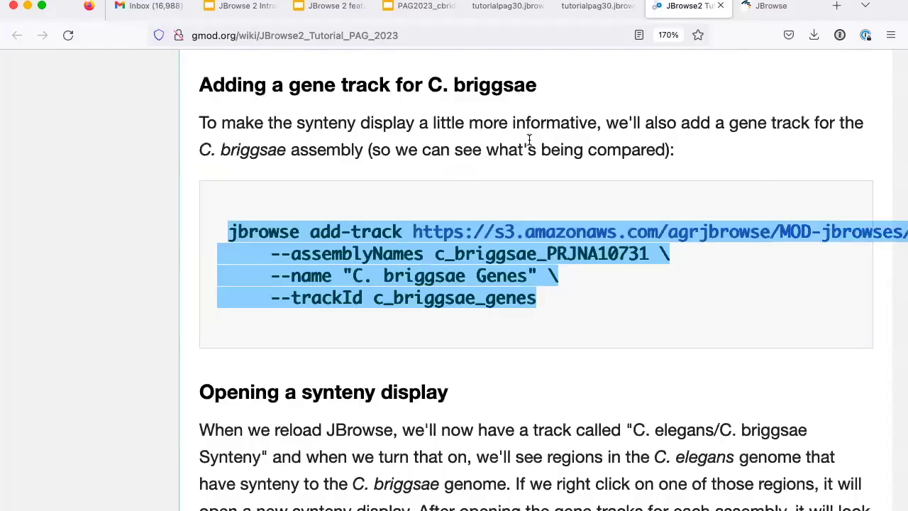
{"action": "left_click", "coordinate": [68, 35]}
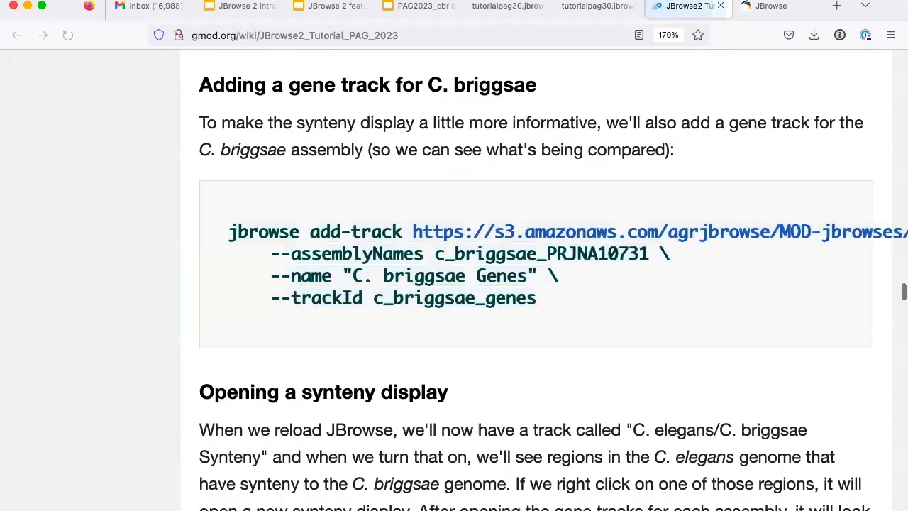
{"action": "left_click", "coordinate": [772, 5]}
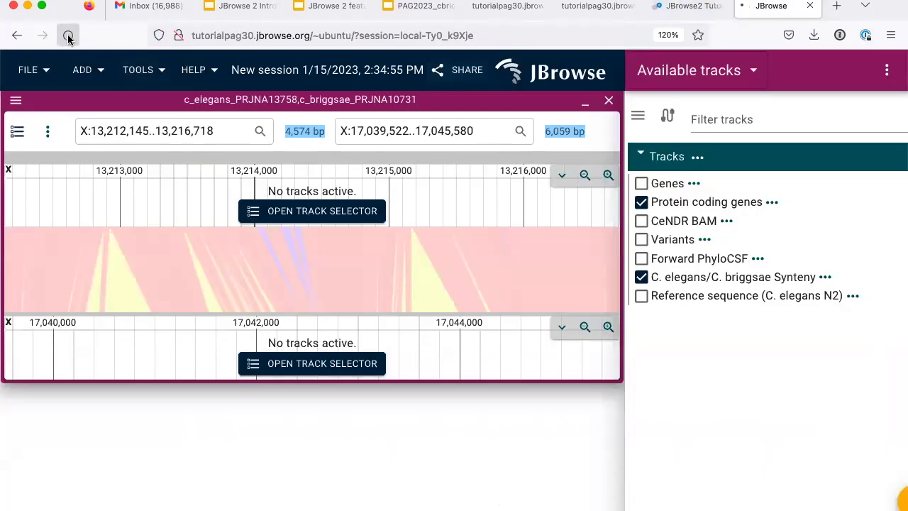
{"action": "left_click", "coordinate": [69, 35]}
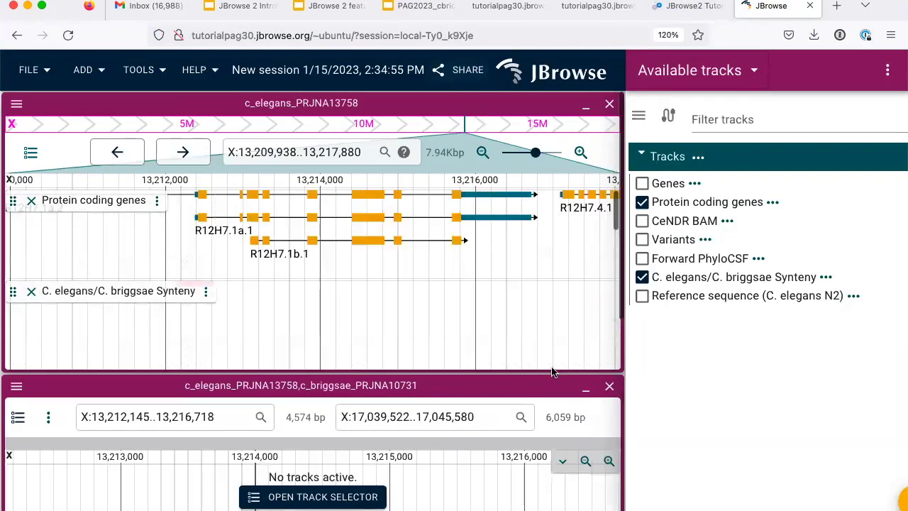
{"action": "scroll", "coordinate": [620, 363], "scroll_direction": "down", "scroll_amount": 5}
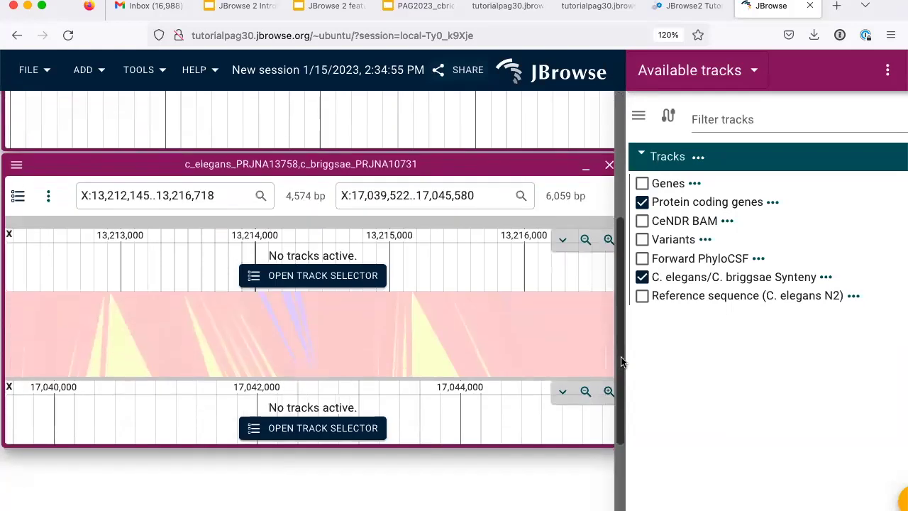
Show the C. briggsae Genes track for C. briggsae and the Genes track for C. elegans in the synteny view
{"action": "left_click", "coordinate": [282, 274]}
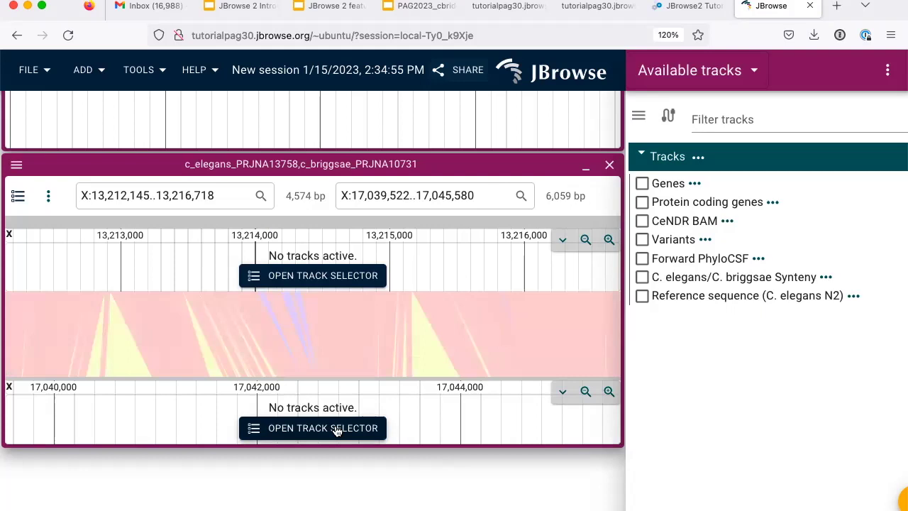
{"action": "left_click", "coordinate": [337, 430]}
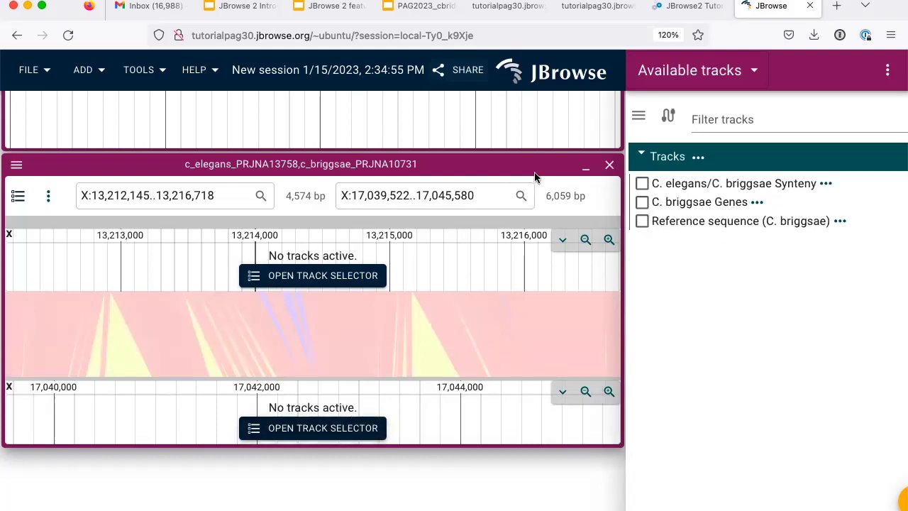
{"action": "left_click", "coordinate": [642, 203]}
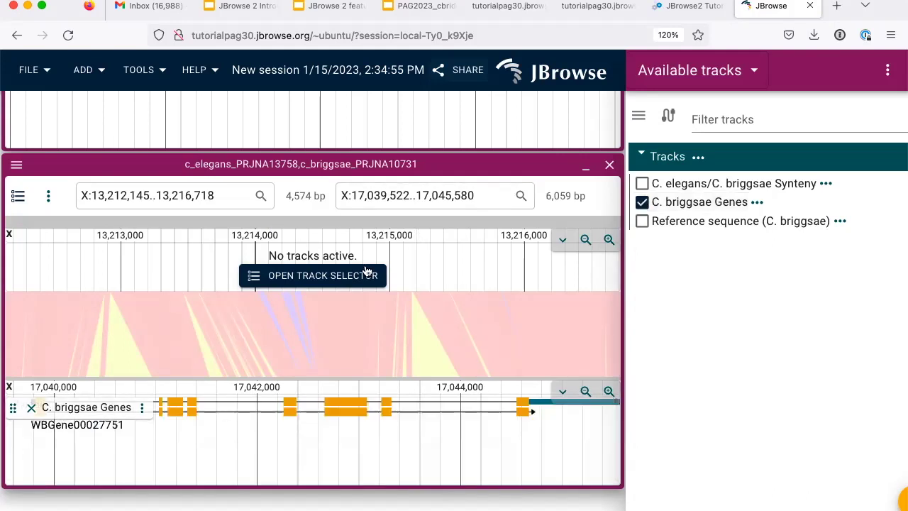
{"action": "left_click", "coordinate": [330, 275]}
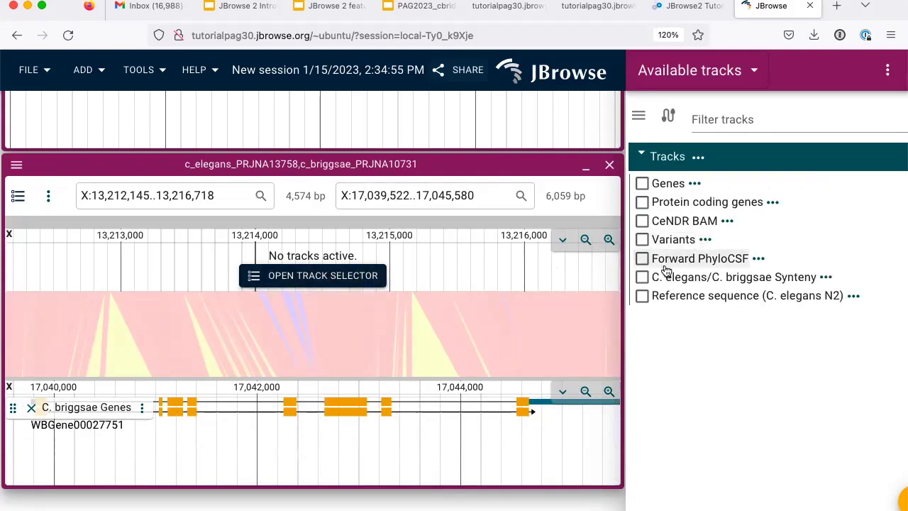
{"action": "left_click", "coordinate": [643, 184]}
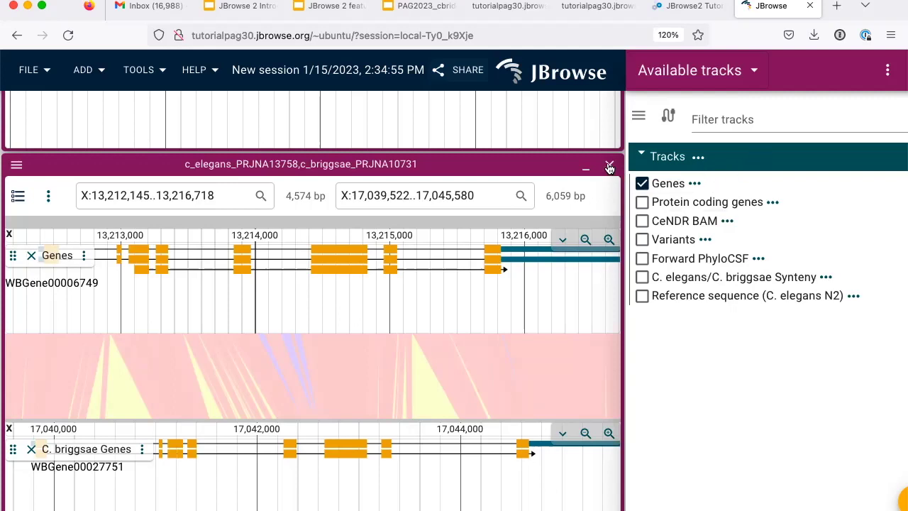
Close the synteny view and the available tracks drawer, leaving the C. elegans linear genome view
{"action": "scroll", "coordinate": [576, 183], "scroll_direction": "up", "scroll_amount": 3}
{"action": "scroll", "coordinate": [577, 183], "scroll_direction": "up", "scroll_amount": 3}
{"action": "scroll", "coordinate": [560, 197], "scroll_direction": "left", "scroll_amount": 2}
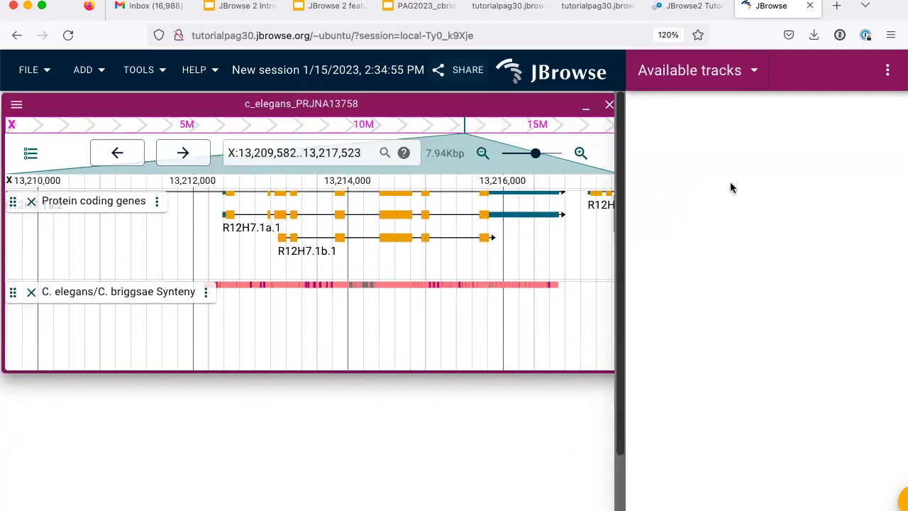
{"action": "scroll", "coordinate": [800, 139], "scroll_direction": "right", "scroll_amount": 2}
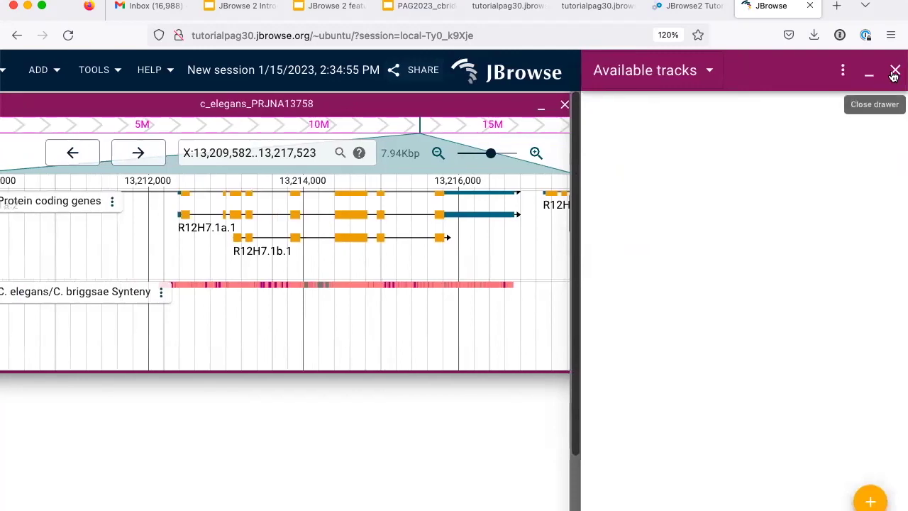
{"action": "left_click", "coordinate": [893, 72]}
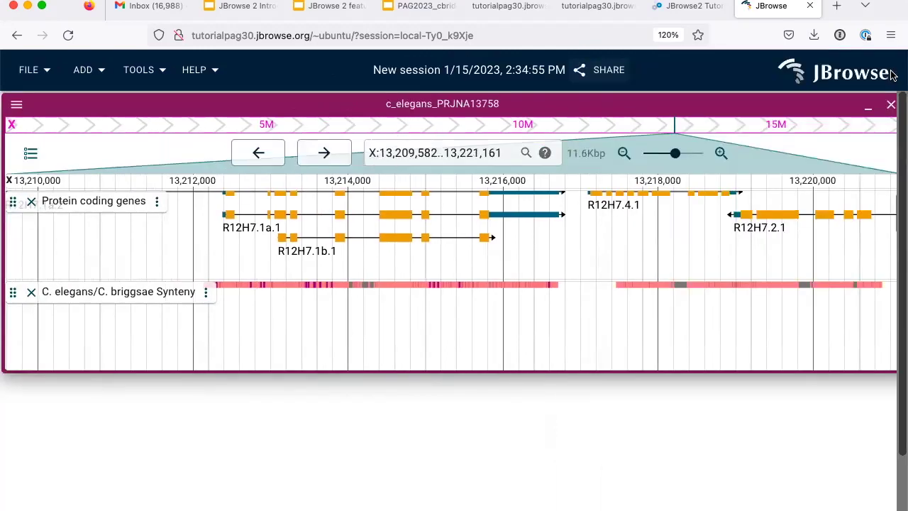
Show the track selector for the C. elegans view and open a synteny view from the alignment spanning the R12H7.1 gene
{"action": "left_click", "coordinate": [30, 154]}
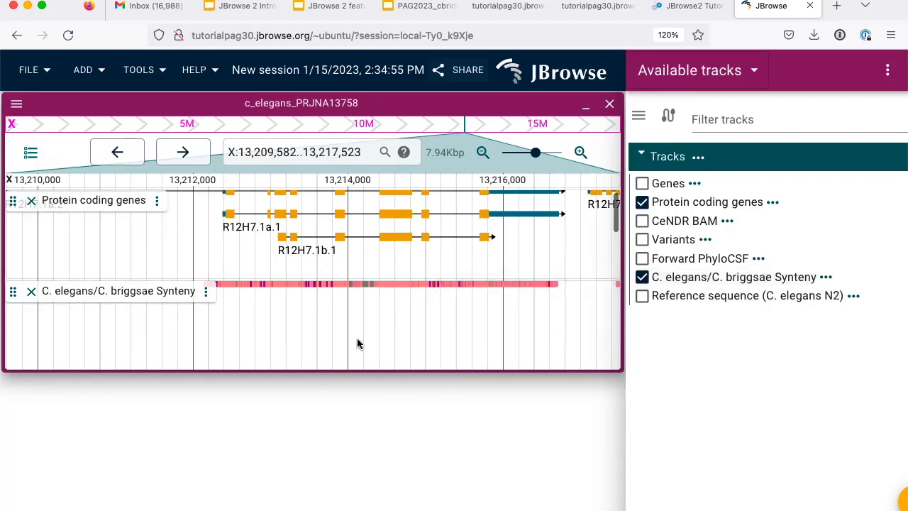
{"action": "right_click", "coordinate": [405, 289]}
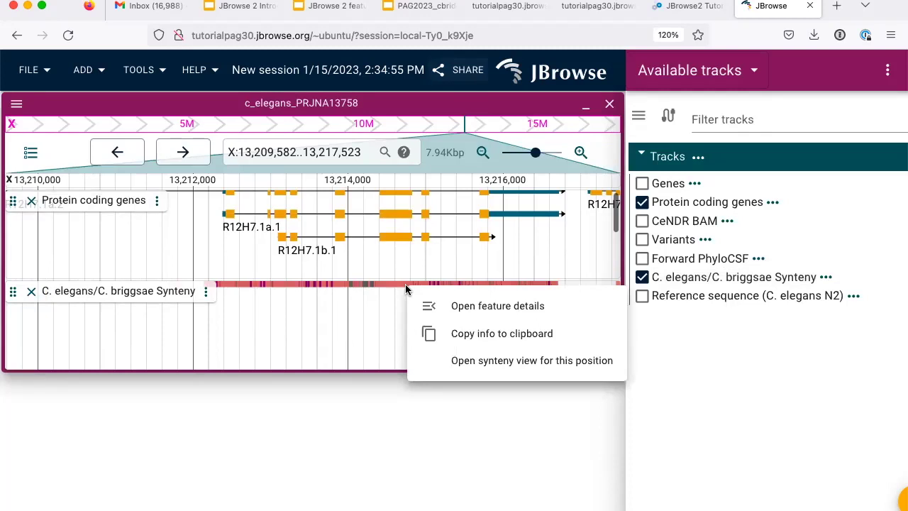
{"action": "left_click", "coordinate": [519, 362]}
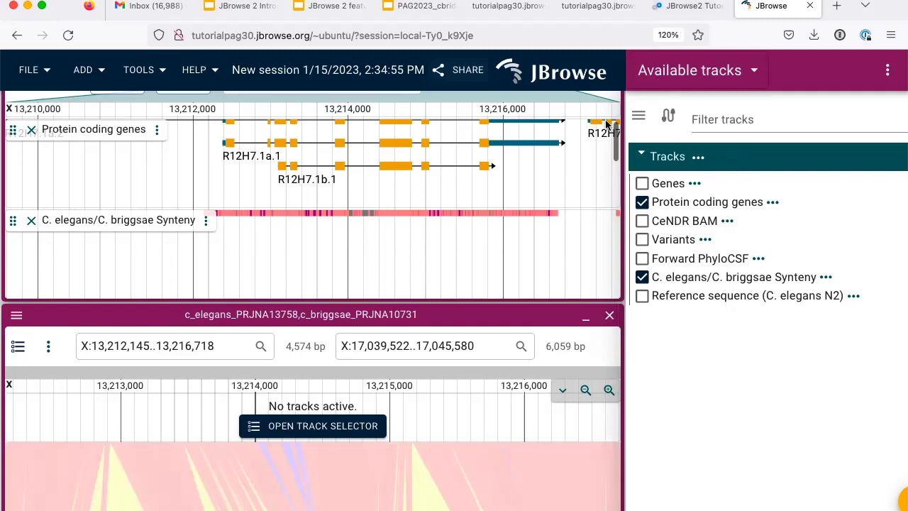
{"action": "right_click", "coordinate": [388, 215]}
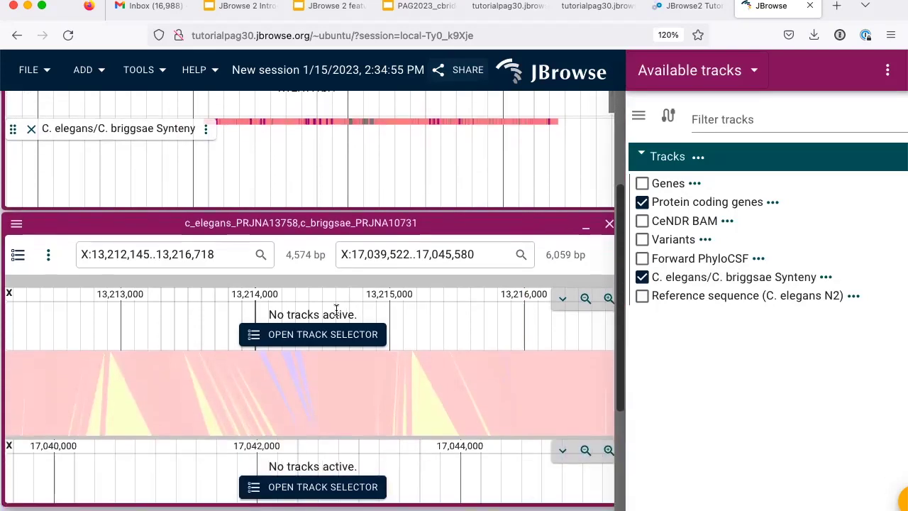
Turn on the Genes track for C. elegans and the C. briggsae Genes track for C. briggsae in the synteny view
{"action": "left_click", "coordinate": [317, 338]}
{"action": "left_click", "coordinate": [643, 277]}
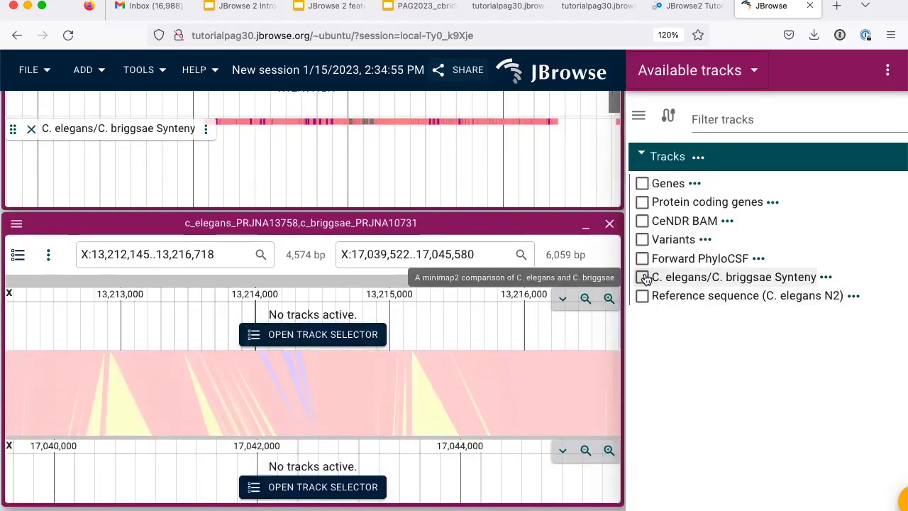
{"action": "left_click", "coordinate": [643, 277]}
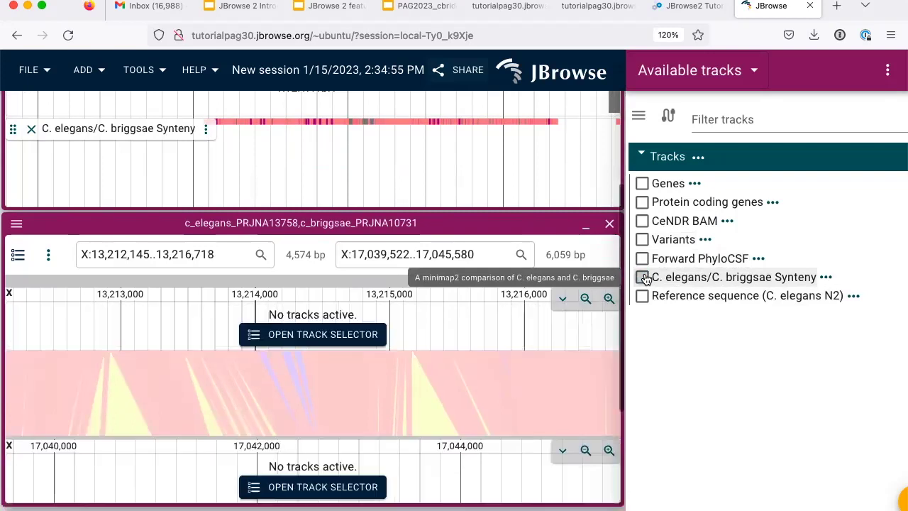
{"action": "left_click", "coordinate": [642, 184]}
{"action": "scroll", "coordinate": [319, 476], "scroll_direction": "down", "scroll_amount": 3}
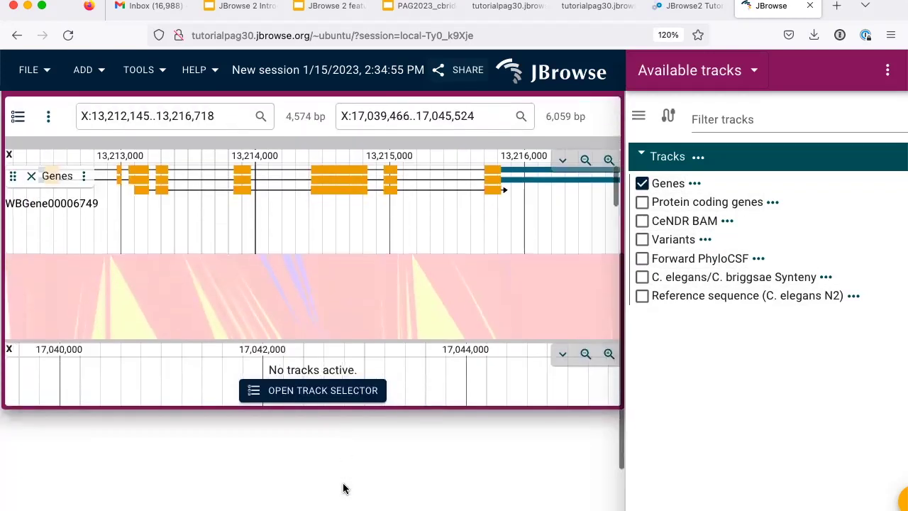
{"action": "left_click", "coordinate": [324, 391]}
{"action": "left_click", "coordinate": [643, 203]}
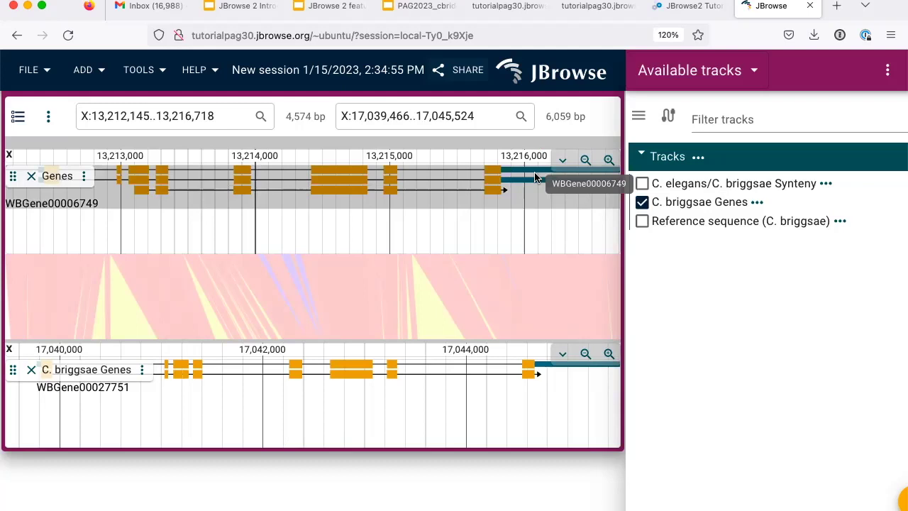
Zoom the synteny view out to about 18 kb of C. elegans and about 24 kb of C. briggsae
{"action": "left_click", "coordinate": [585, 160]}
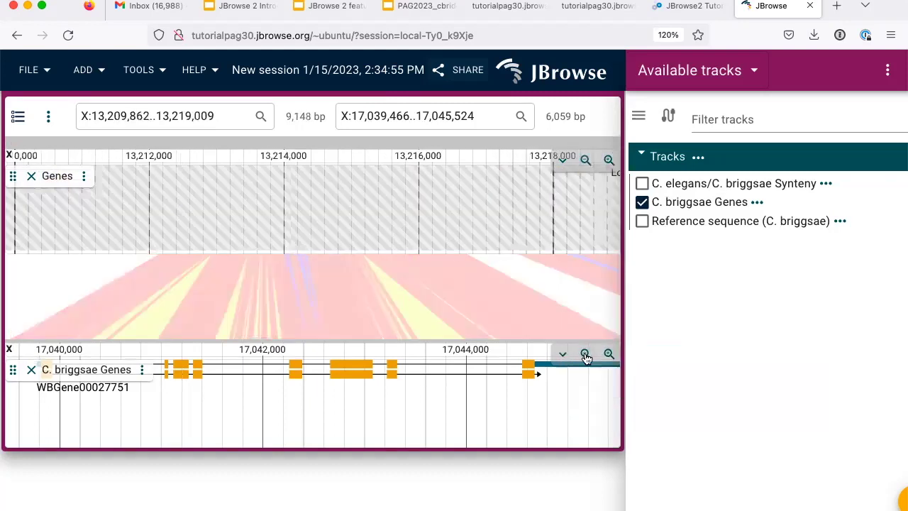
{"action": "left_click", "coordinate": [585, 354]}
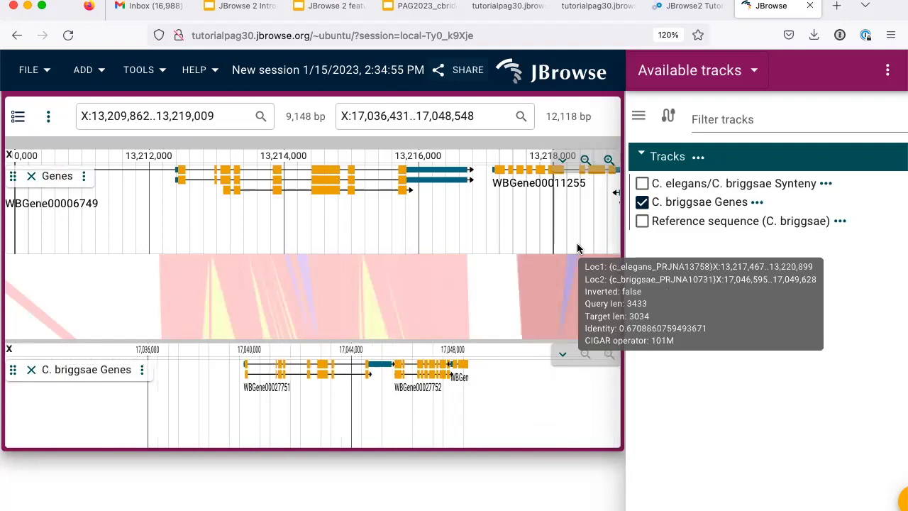
{"action": "left_click", "coordinate": [586, 354]}
{"action": "left_click", "coordinate": [586, 160]}
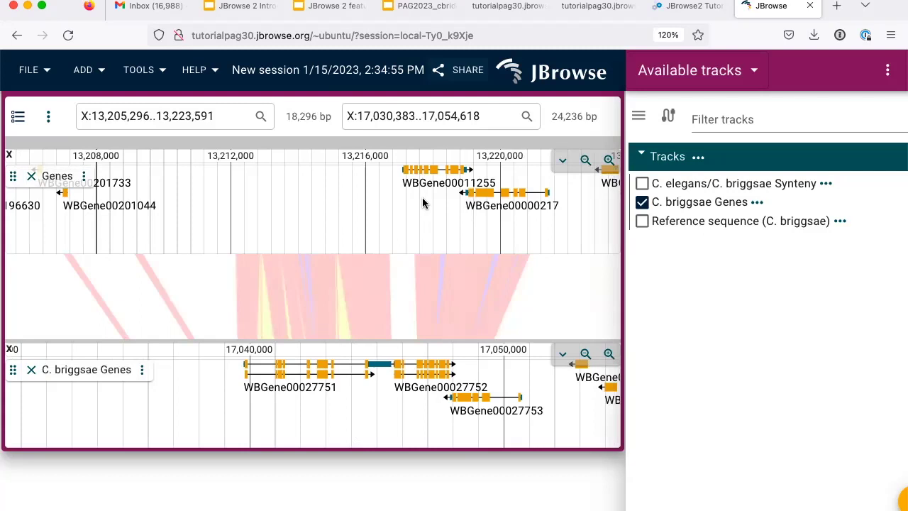
Enable curved lines for the alignments drawn in the synteny view
{"action": "left_click", "coordinate": [47, 116]}
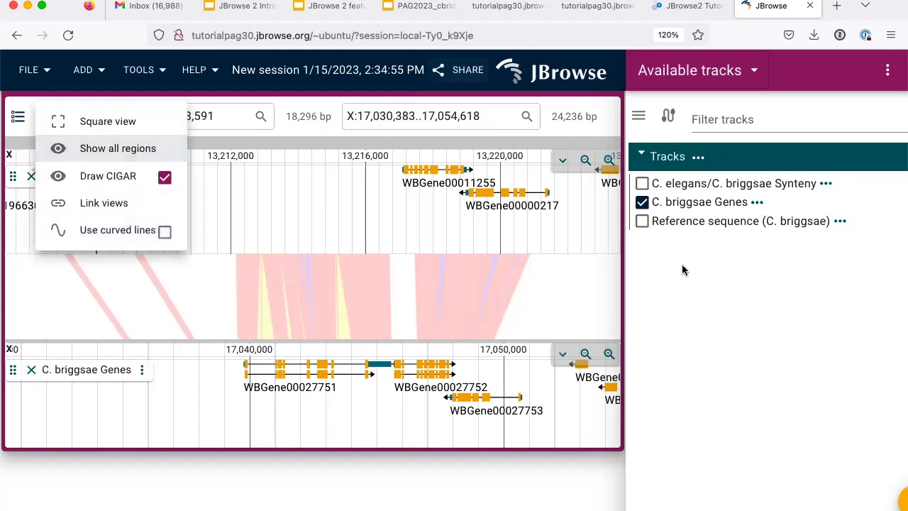
{"action": "left_click", "coordinate": [697, 289]}
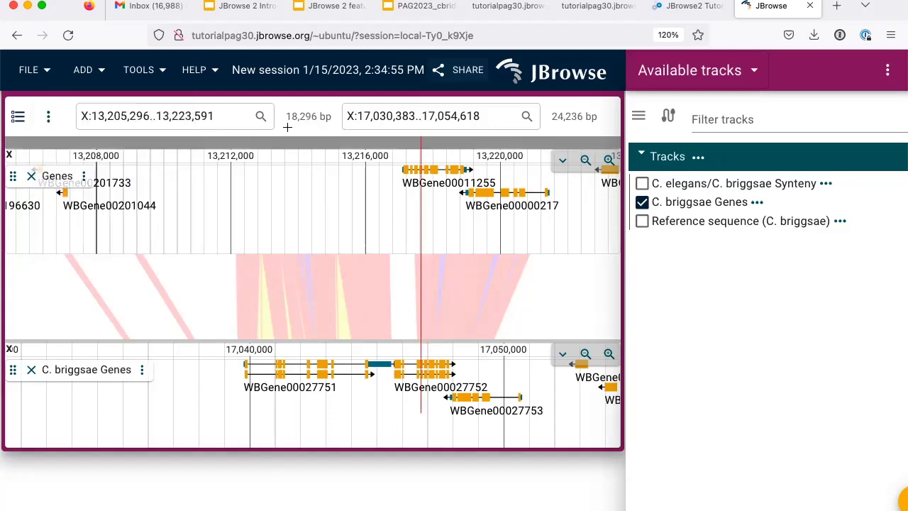
{"action": "left_click", "coordinate": [49, 122]}
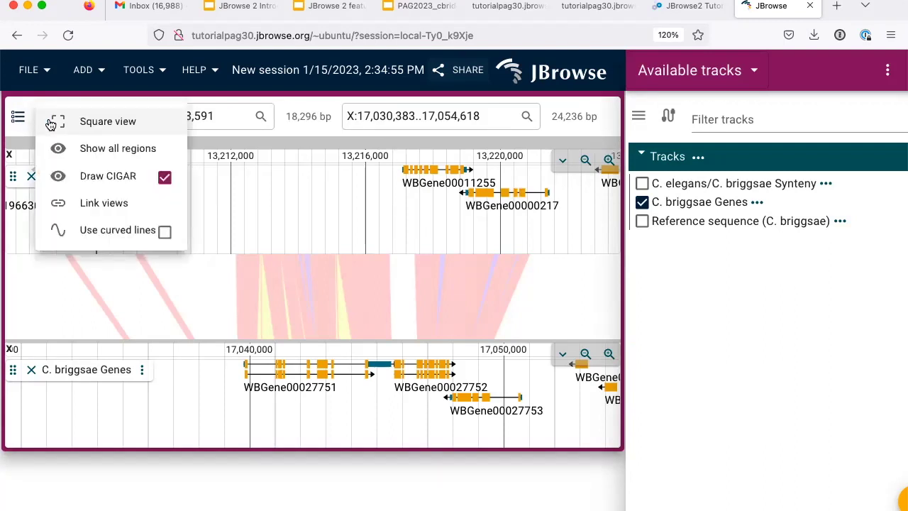
{"action": "left_click", "coordinate": [164, 233]}
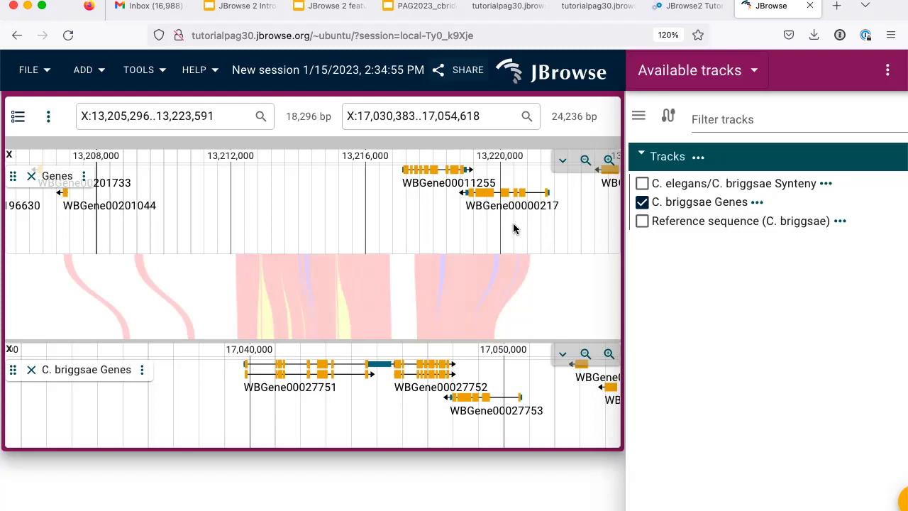
Zoom both genomes of the synteny view out further, to about 73 kb of C. elegans and 97 kb of C. briggsae
{"action": "left_click", "coordinate": [586, 163]}
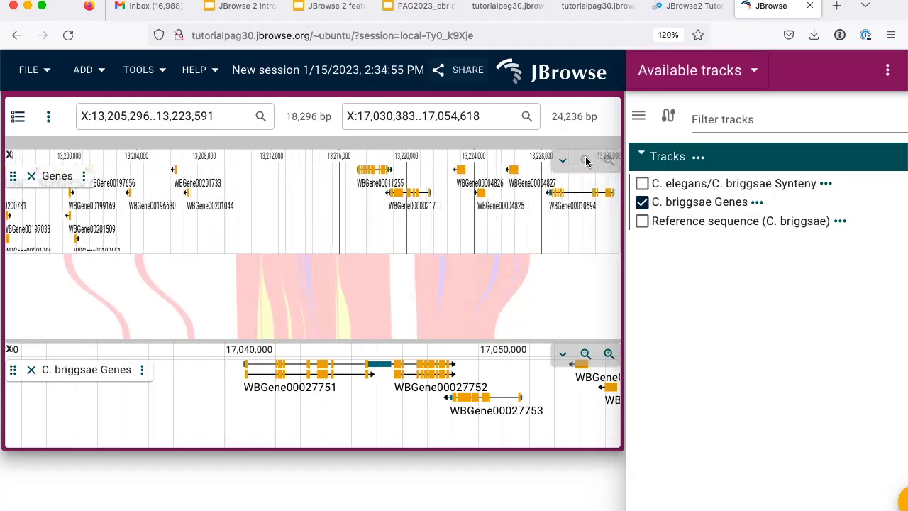
{"action": "left_click", "coordinate": [587, 159]}
{"action": "left_click", "coordinate": [584, 353]}
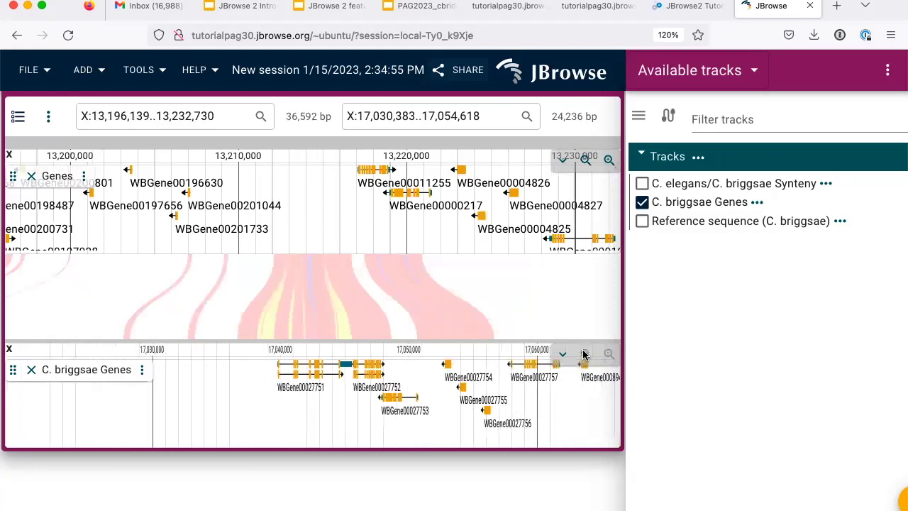
{"action": "left_click", "coordinate": [584, 353]}
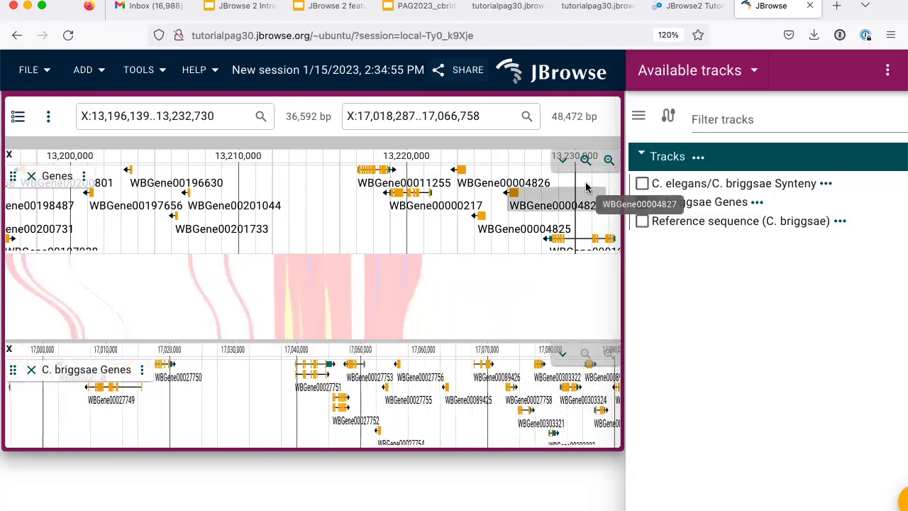
{"action": "left_click", "coordinate": [586, 163]}
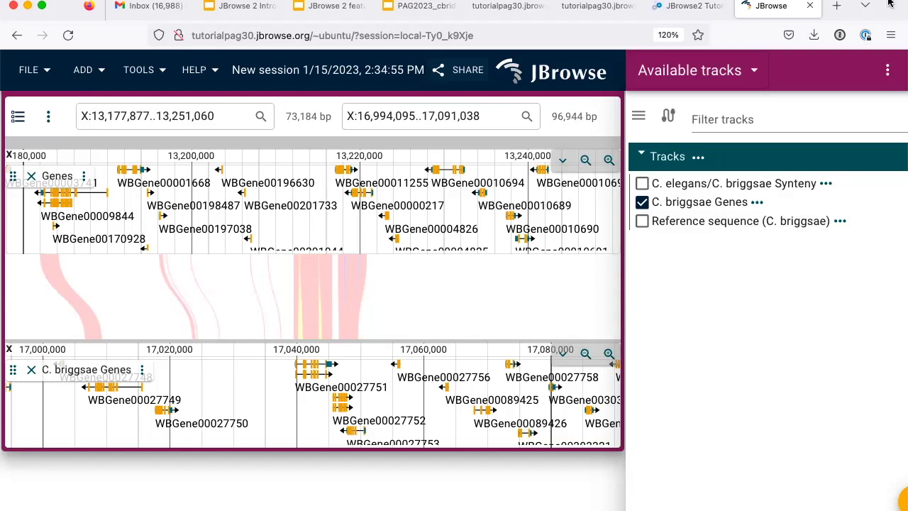
Switch to the GMOD JBrowse2 tutorial page and read the sections on synteny displays and dotplot views
{"action": "left_click", "coordinate": [683, 6]}
{"action": "scroll", "coordinate": [428, 293], "scroll_direction": "down", "scroll_amount": 20}
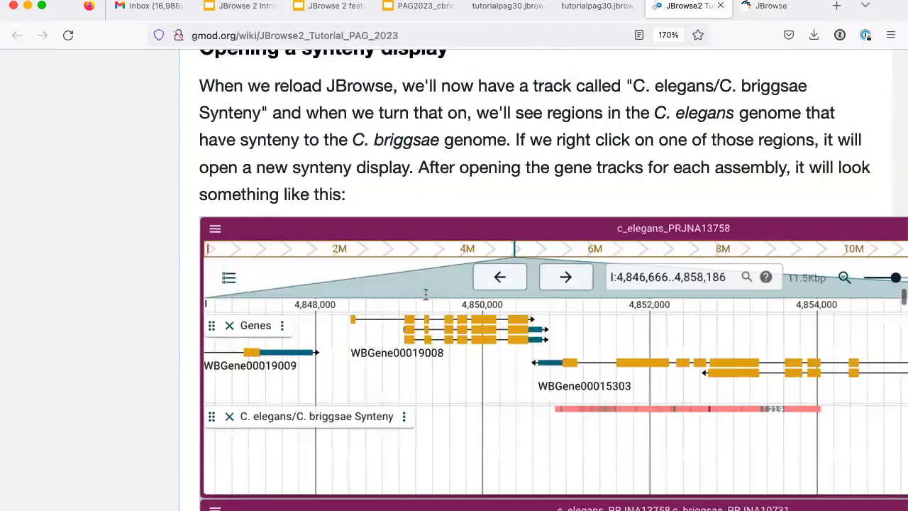
{"action": "scroll", "coordinate": [425, 294], "scroll_direction": "down", "scroll_amount": 10}
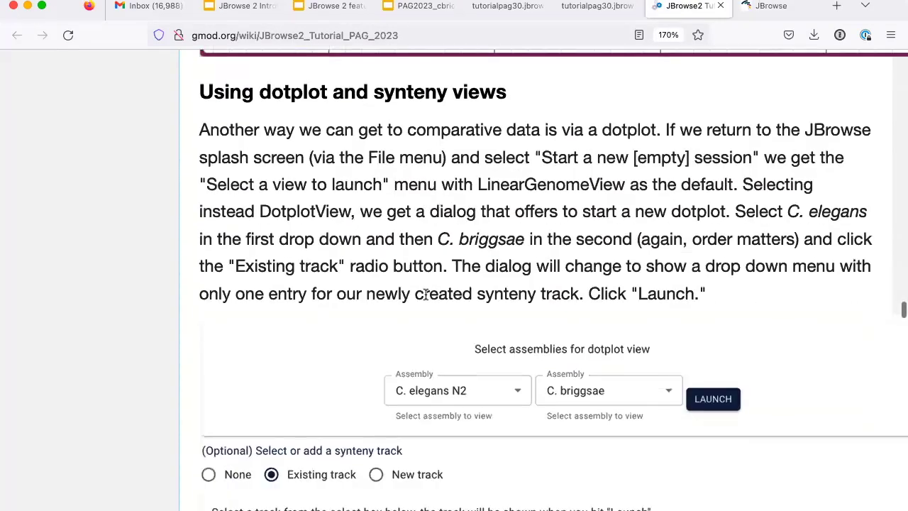
{"action": "scroll", "coordinate": [425, 293], "scroll_direction": "up", "scroll_amount": 7}
{"action": "scroll", "coordinate": [426, 300], "scroll_direction": "down", "scroll_amount": 1}
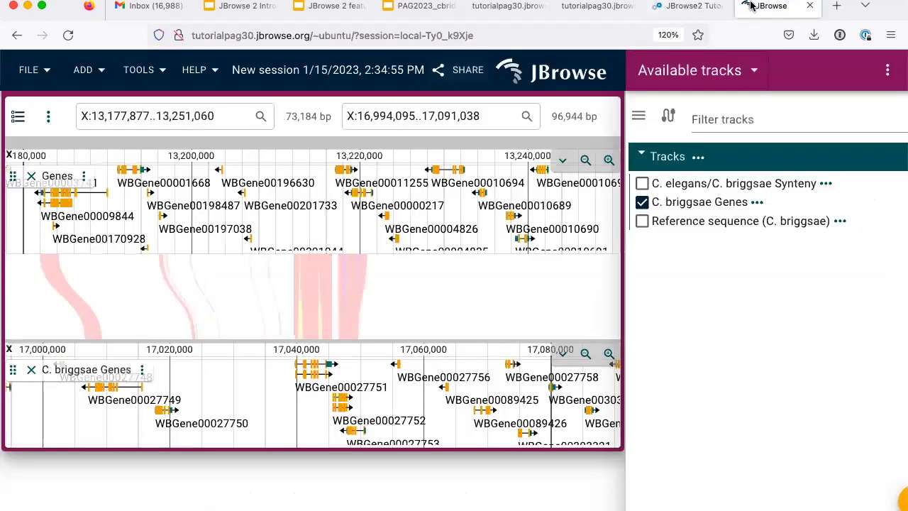
Switch back to JBrowse, return to the splash screen and start a new empty session
{"action": "left_click", "coordinate": [772, 6]}
{"action": "mouse_move", "coordinate": [6, 71]}
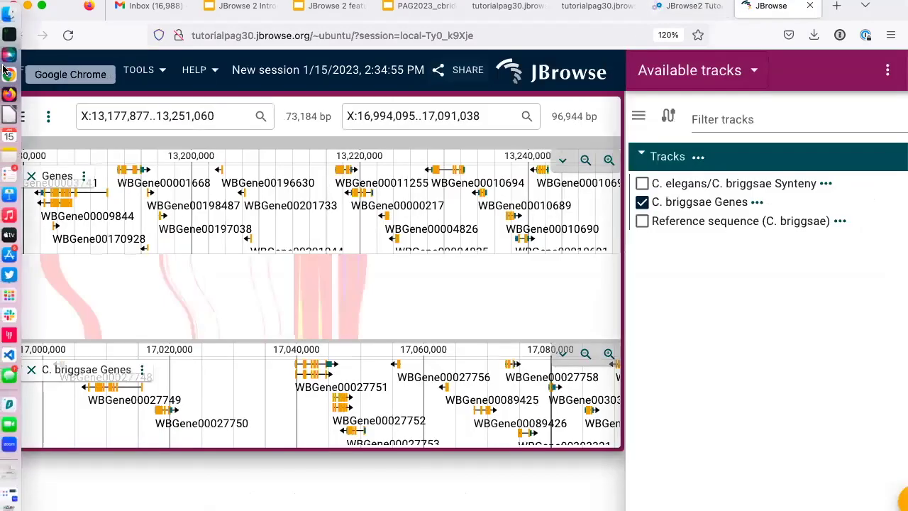
{"action": "left_click", "coordinate": [31, 70]}
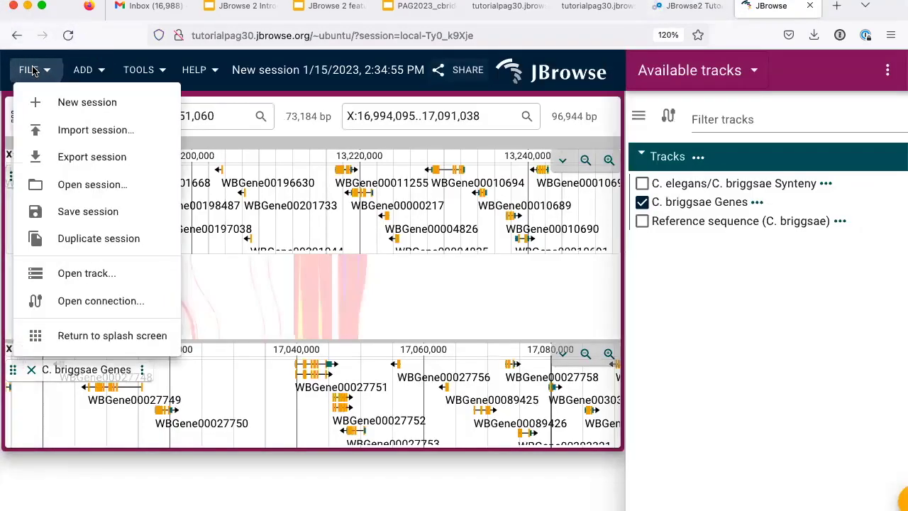
{"action": "left_click", "coordinate": [115, 337]}
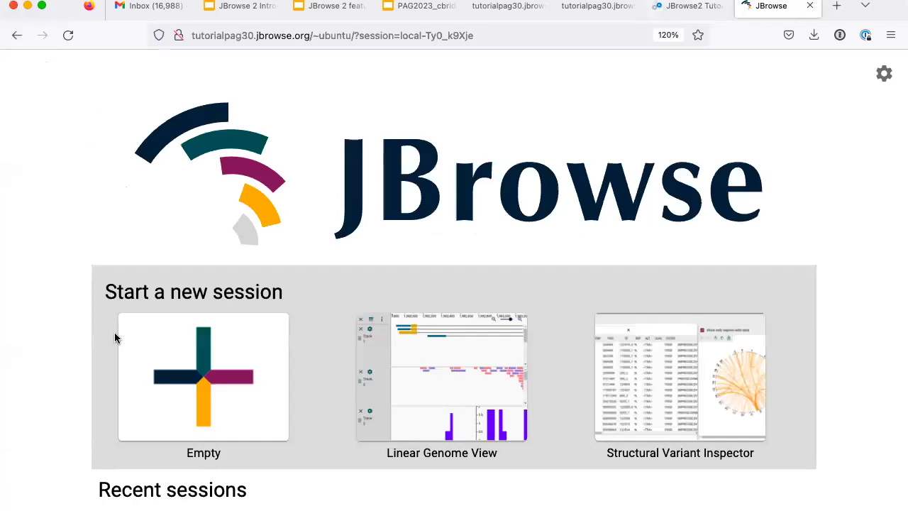
{"action": "left_click", "coordinate": [208, 373]}
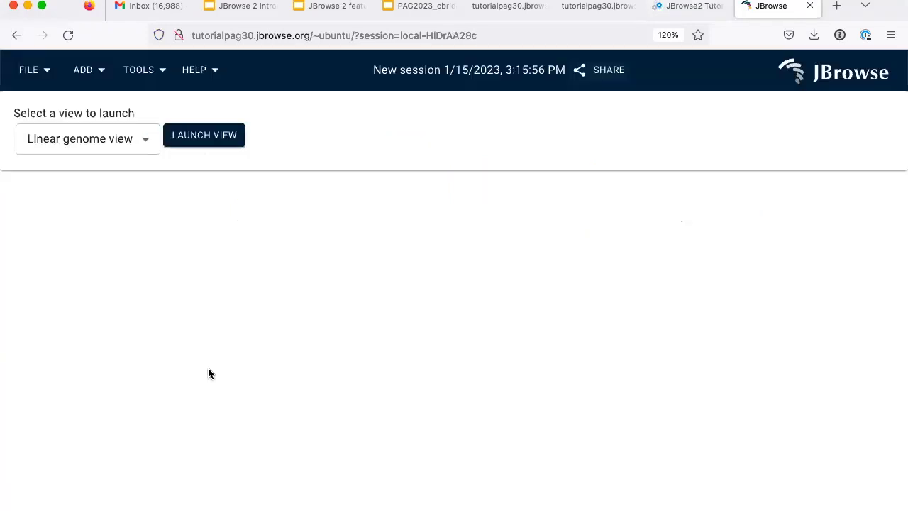
{"action": "left_click", "coordinate": [146, 139]}
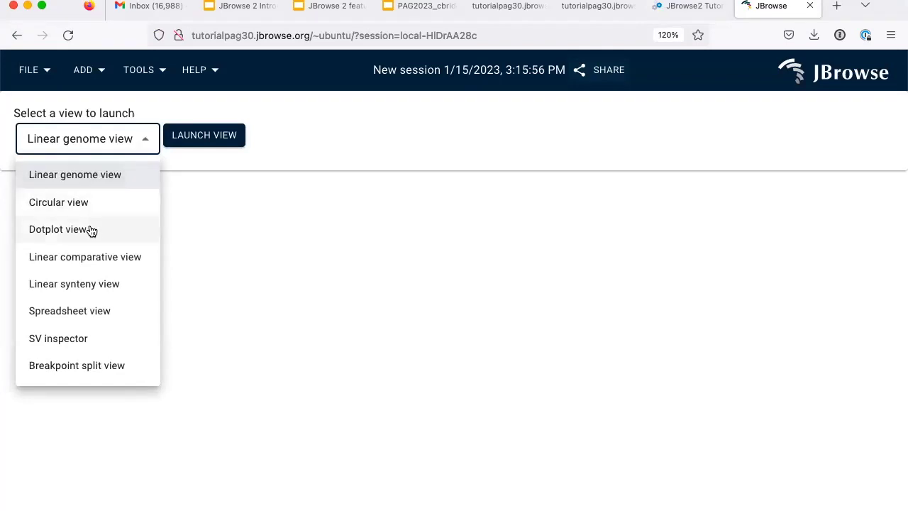
{"action": "left_click", "coordinate": [91, 230]}
{"action": "left_click", "coordinate": [174, 142]}
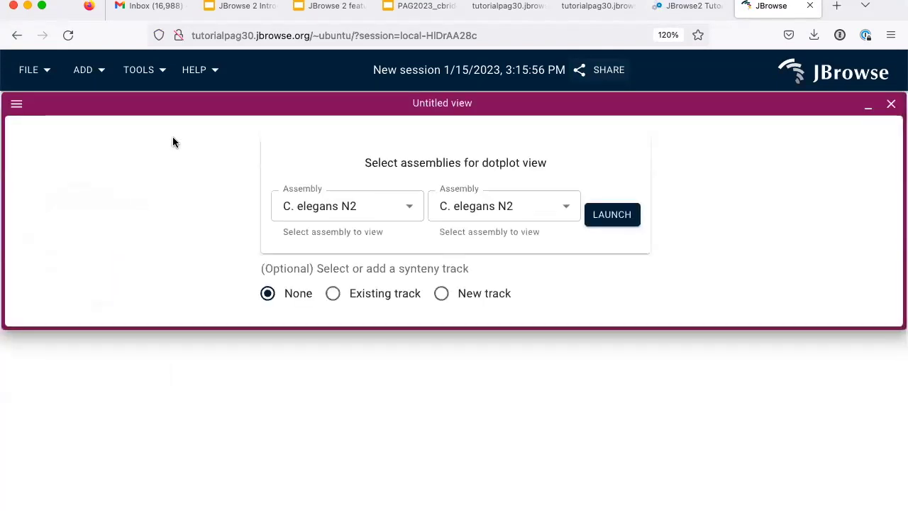
{"action": "left_click", "coordinate": [29, 71]}
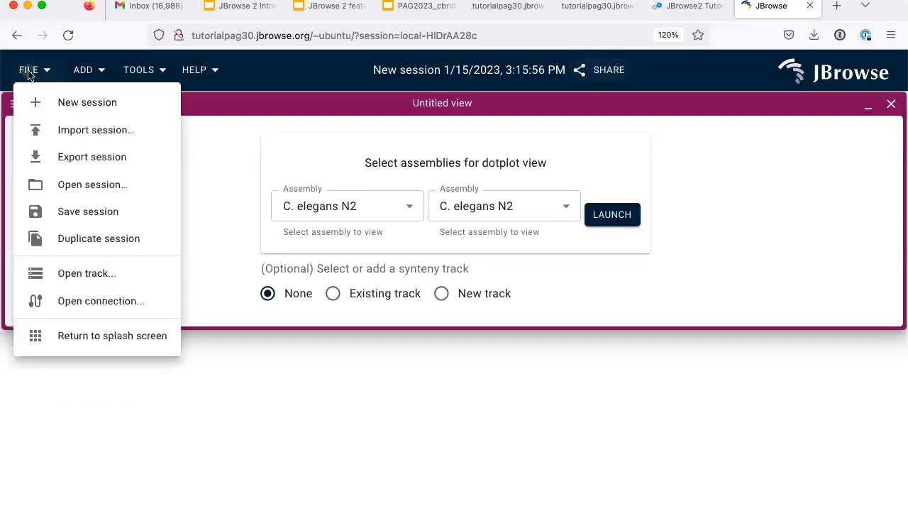
{"action": "left_click", "coordinate": [106, 343]}
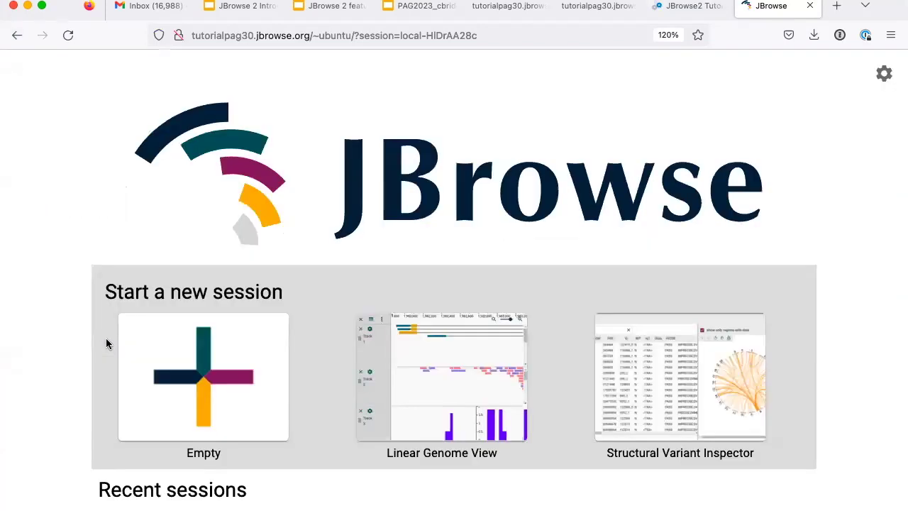
{"action": "left_click", "coordinate": [197, 373]}
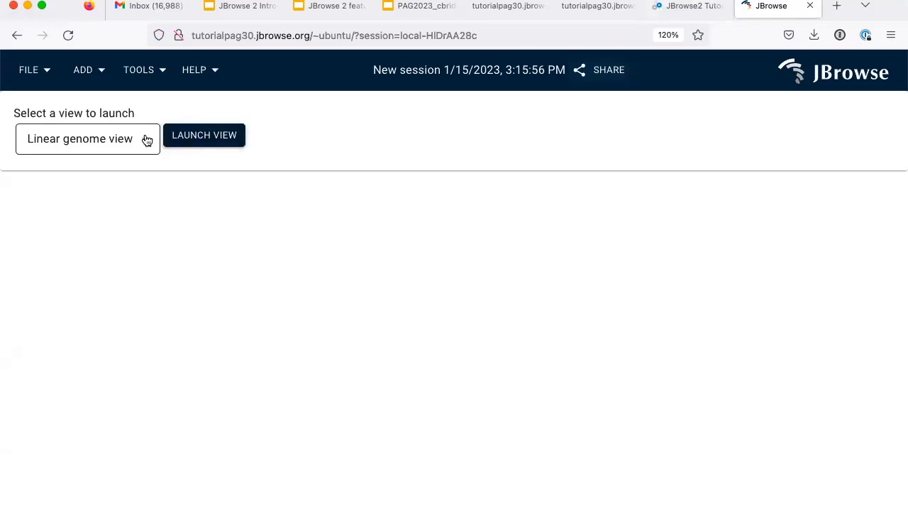
Start a new session and launch a dotplot view in it
{"action": "left_click", "coordinate": [36, 73]}
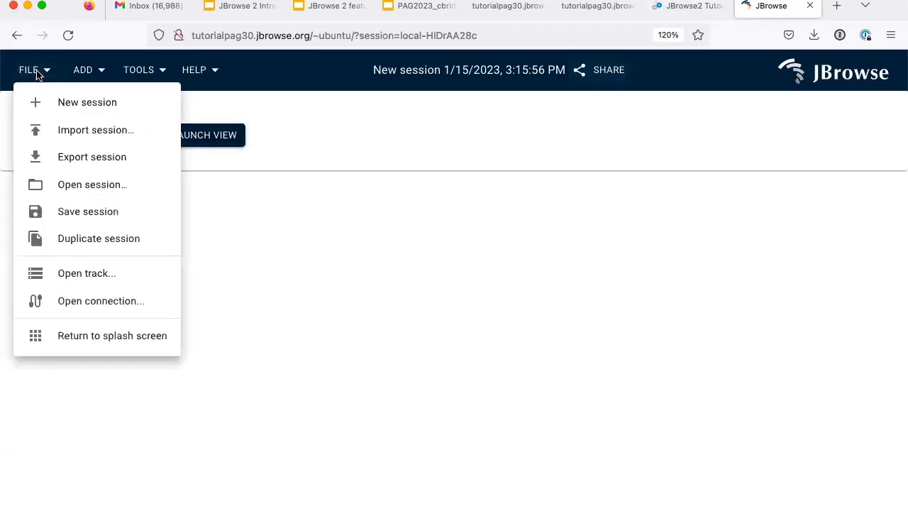
{"action": "left_click", "coordinate": [98, 108]}
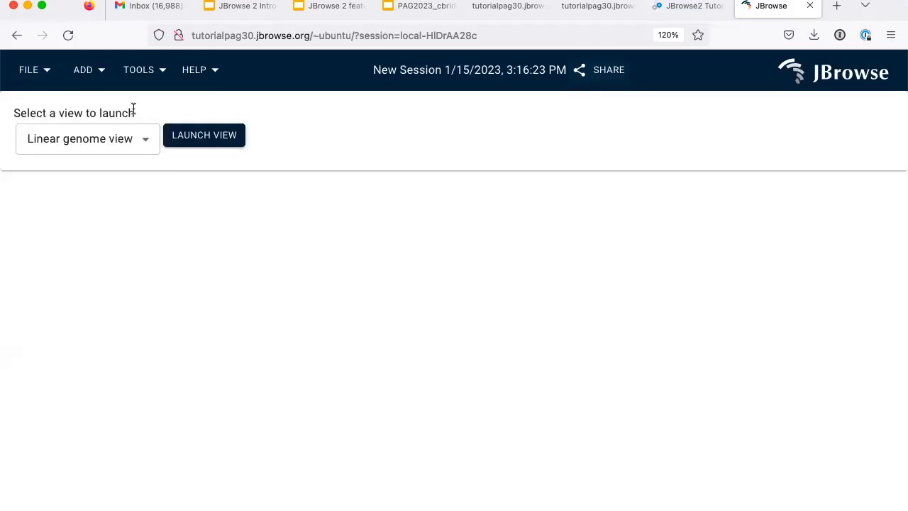
{"action": "left_click", "coordinate": [146, 134]}
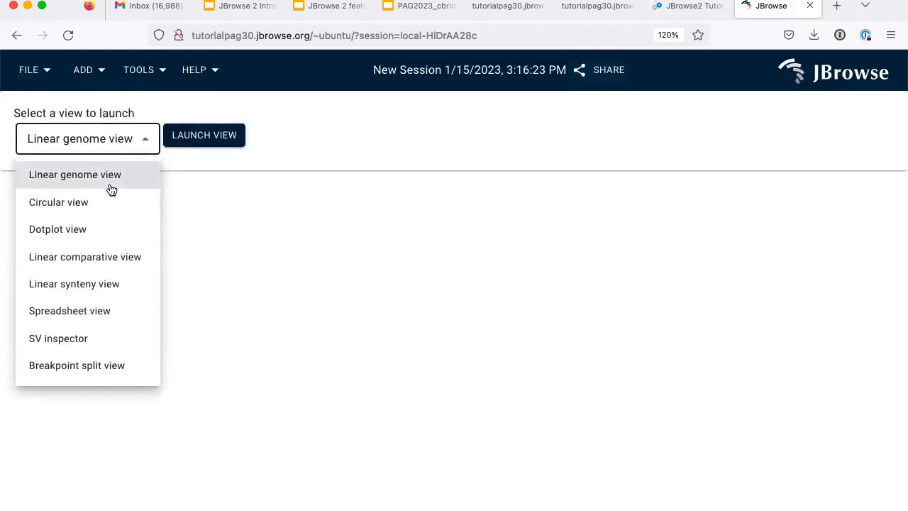
{"action": "left_click", "coordinate": [73, 228]}
{"action": "left_click", "coordinate": [176, 135]}
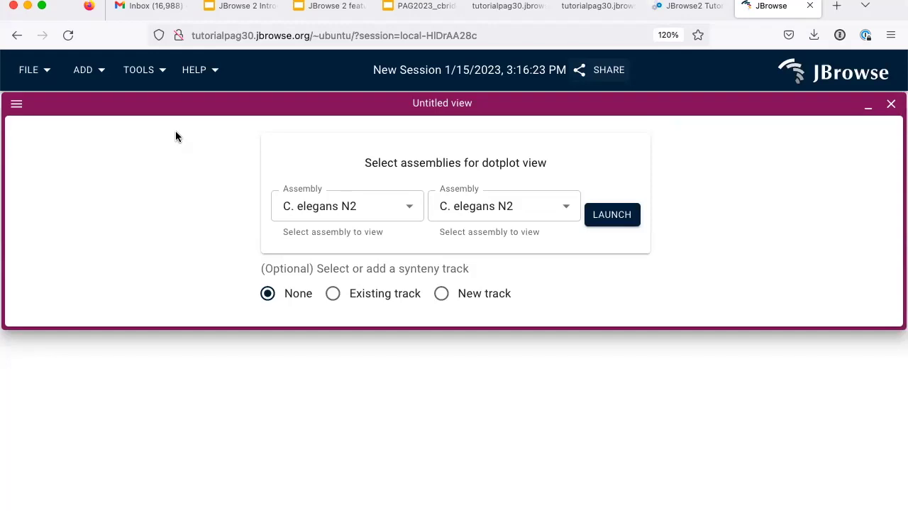
Check the tutorial's dotplot settings, then launch the dotplot of C. elegans N2 against C. briggsae with the existing C. elegans/C. briggsae Synteny track
{"action": "left_click", "coordinate": [698, 12]}
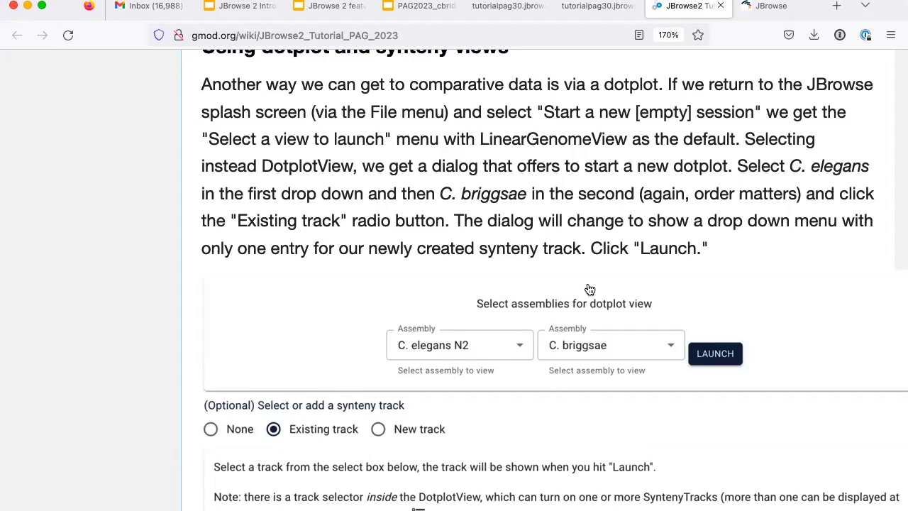
{"action": "left_click", "coordinate": [776, 7]}
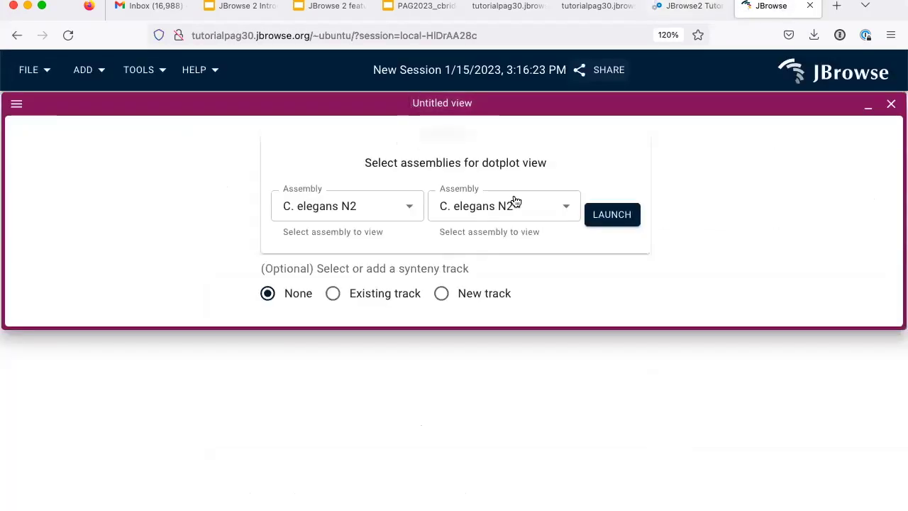
{"action": "left_click", "coordinate": [513, 217]}
{"action": "left_click", "coordinate": [487, 269]}
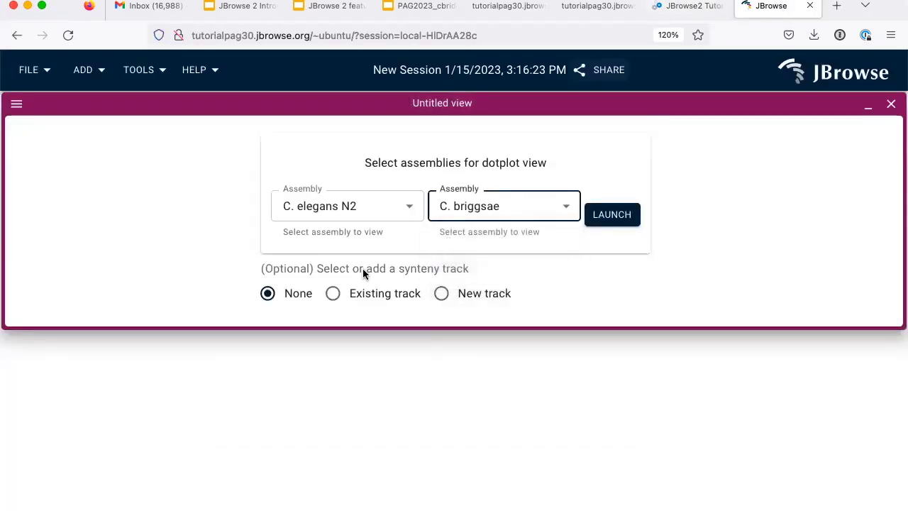
{"action": "left_click", "coordinate": [334, 293]}
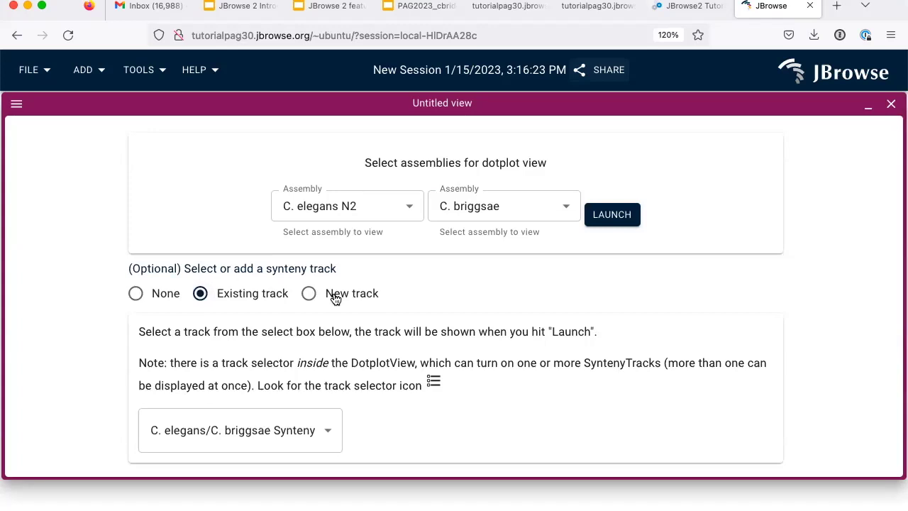
{"action": "left_click", "coordinate": [326, 425]}
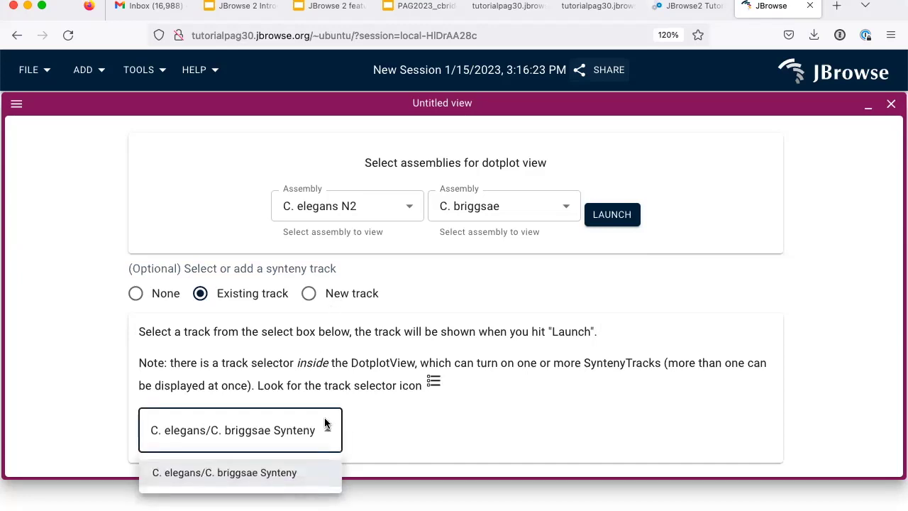
{"action": "left_click", "coordinate": [513, 439]}
{"action": "left_click", "coordinate": [617, 217]}
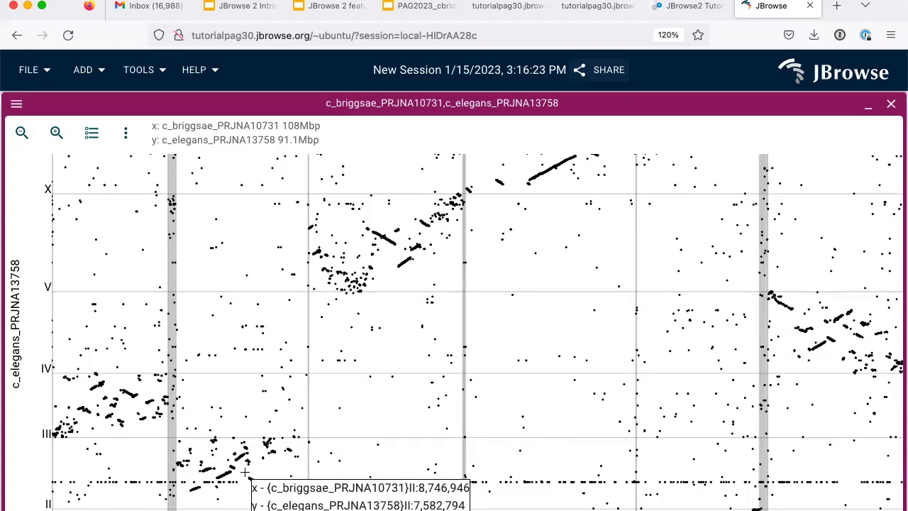
Open a linear synteny view from the dotplot's chromosome II diagonal, about 8.6–11.7 Mb in C. briggsae and 3.4–7.6 Mb in C. elegans
{"action": "left_click_drag", "start_coordinate": [245, 471], "coordinate": [283, 463]}
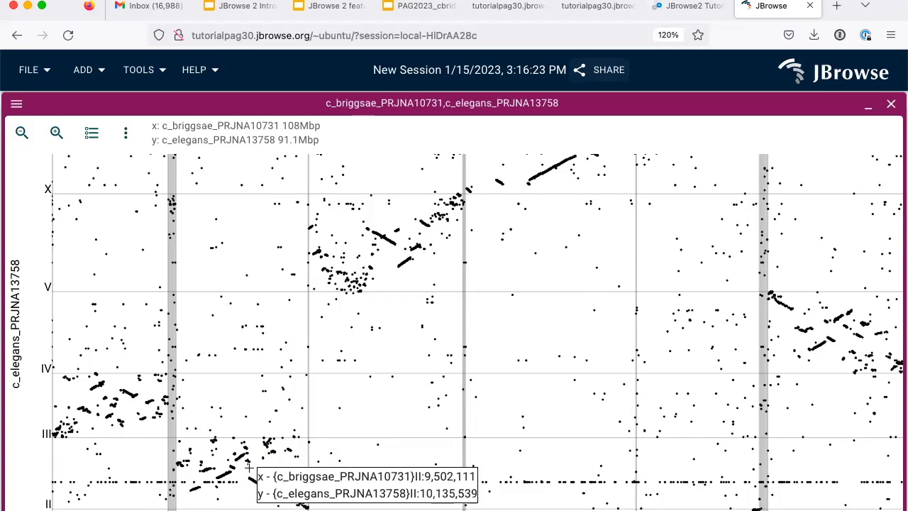
{"action": "left_click_drag", "start_coordinate": [244, 472], "coordinate": [269, 491]}
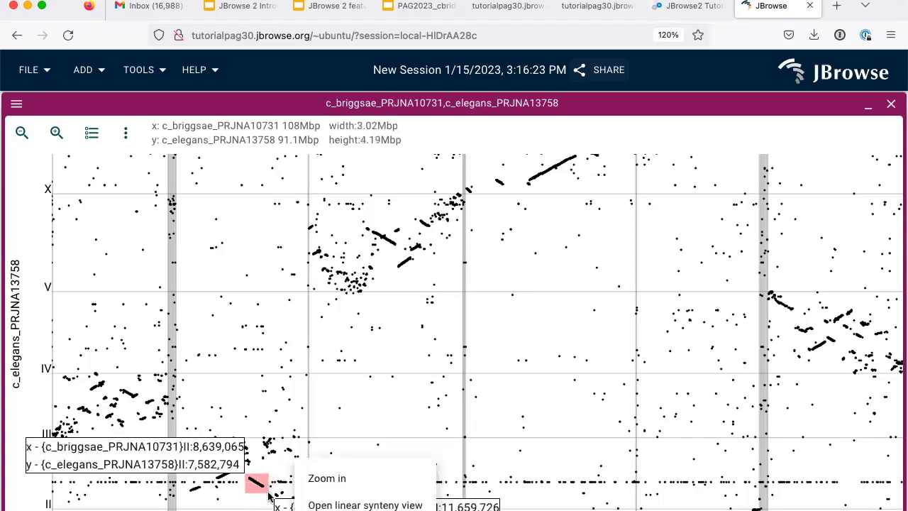
{"action": "left_click", "coordinate": [374, 504]}
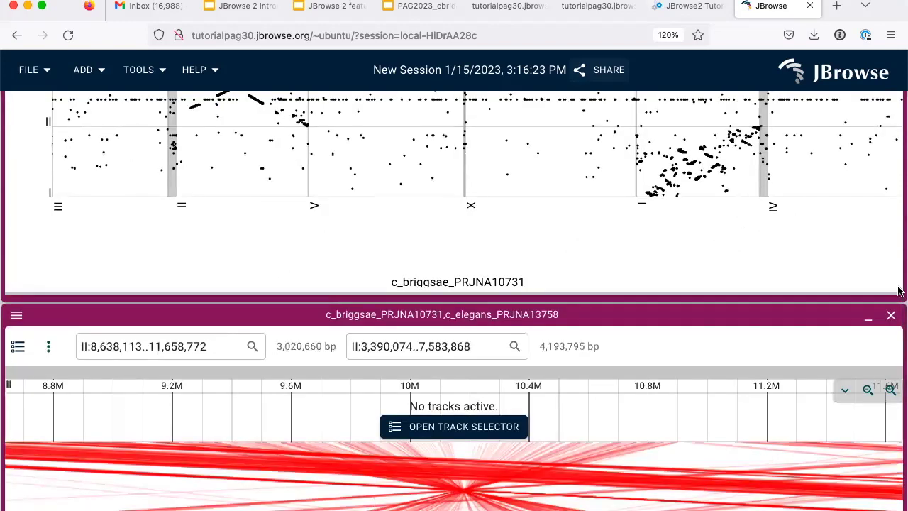
Enable curved lines in the linear synteny view opened from the dotplot
{"action": "scroll", "coordinate": [900, 290], "scroll_direction": "down", "scroll_amount": 8}
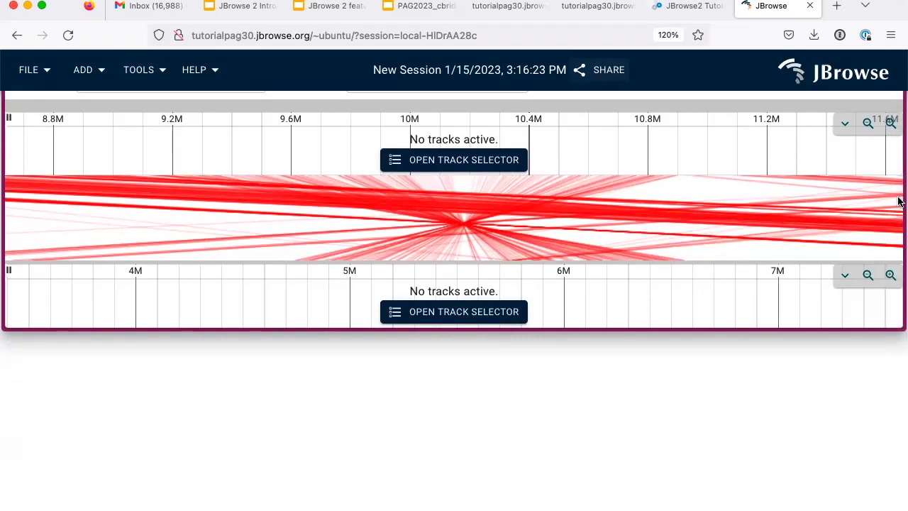
{"action": "scroll", "coordinate": [899, 200], "scroll_direction": "up", "scroll_amount": 2}
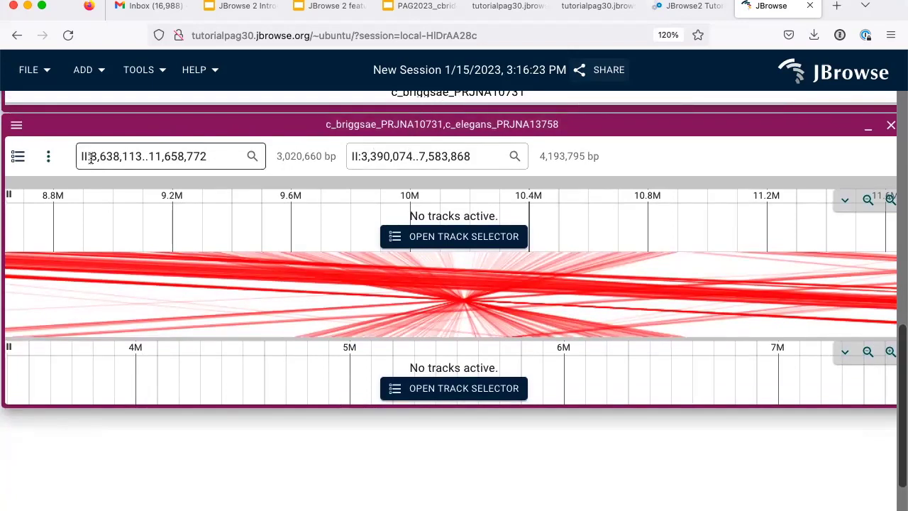
{"action": "left_click", "coordinate": [48, 156]}
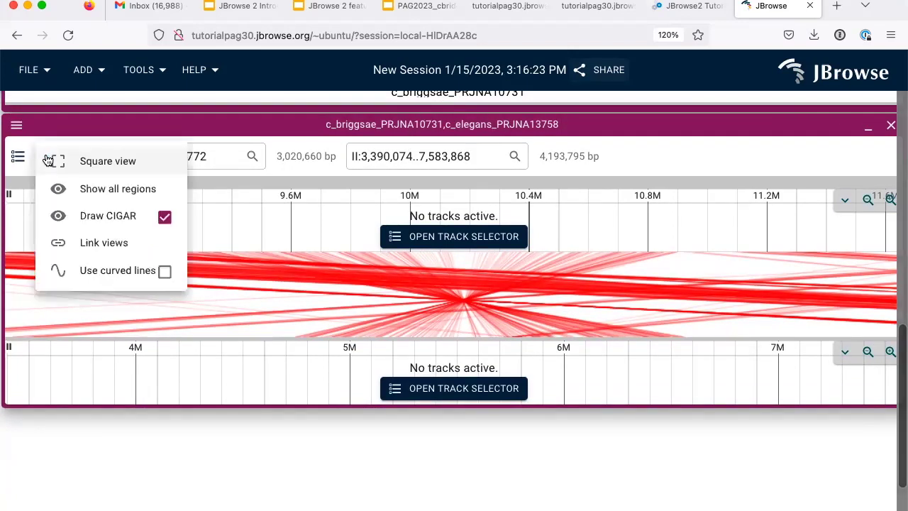
{"action": "left_click", "coordinate": [111, 271]}
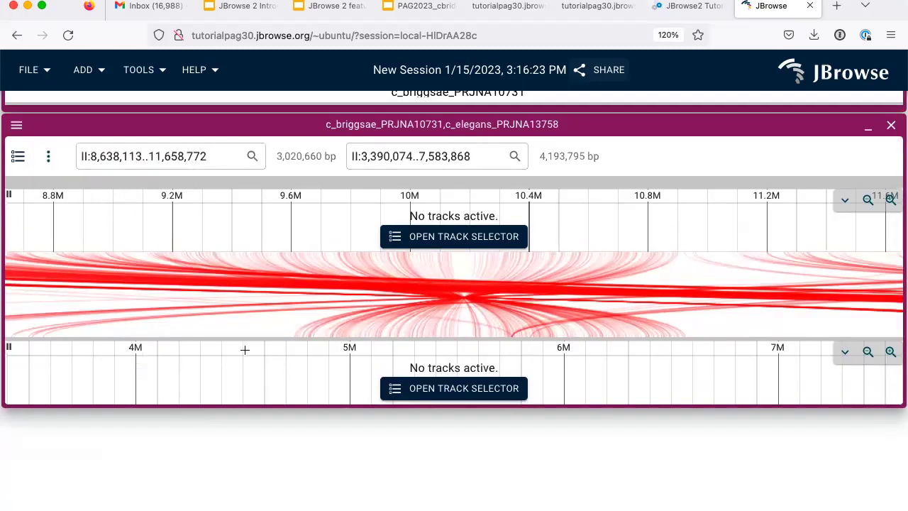
Zoom the synteny view to about 4.69–6.64 Mb of C. elegans and 9.12–10.94 Mb of C. briggsae on chromosome II
{"action": "left_click_drag", "start_coordinate": [284, 347], "coordinate": [700, 365]}
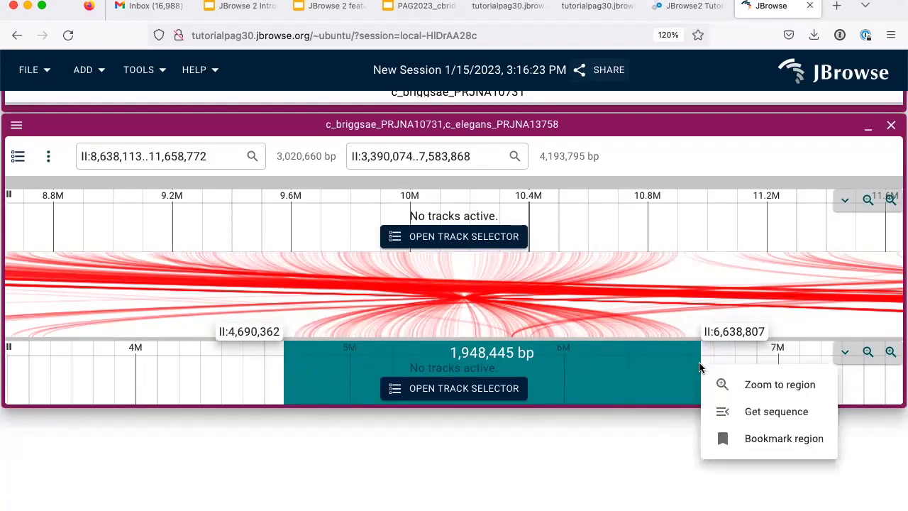
{"action": "left_click", "coordinate": [764, 385]}
{"action": "left_click_drag", "start_coordinate": [149, 202], "coordinate": [687, 243]}
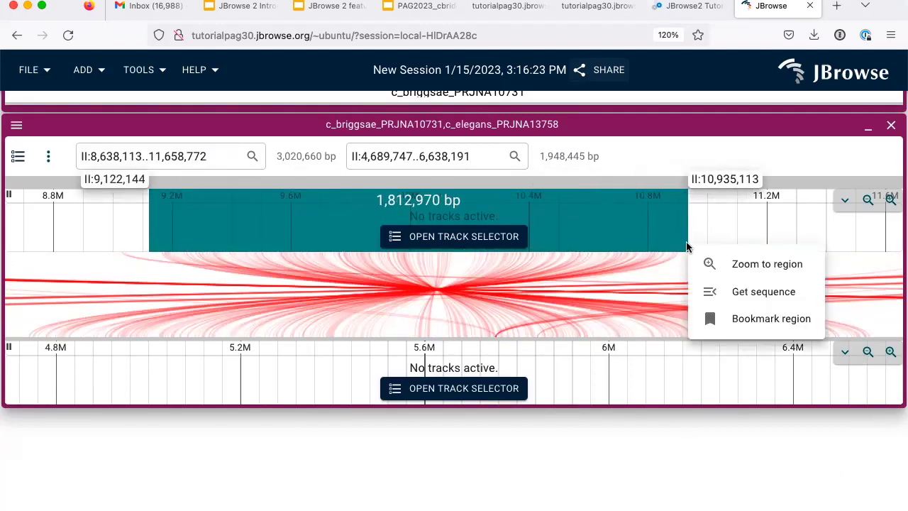
{"action": "left_click", "coordinate": [735, 264]}
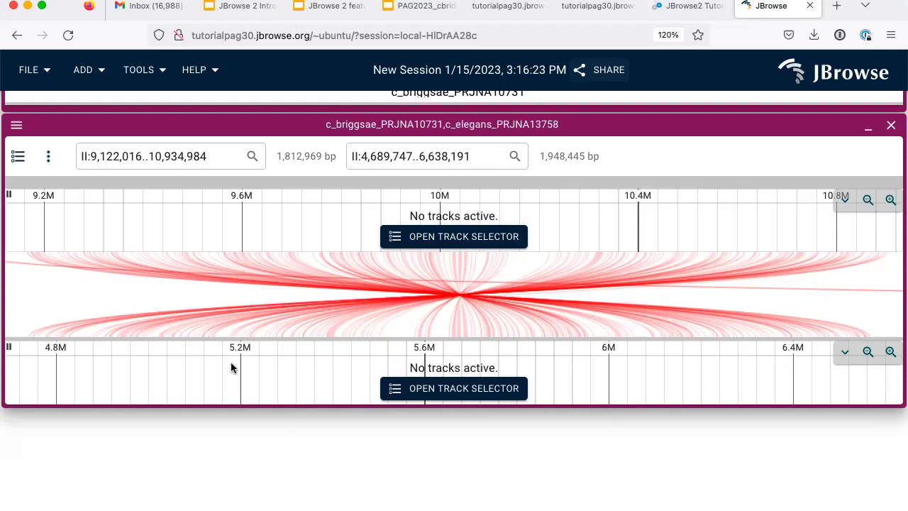
Flip the C. briggsae genome horizontally in the linear synteny view and close that view
{"action": "left_click", "coordinate": [15, 133]}
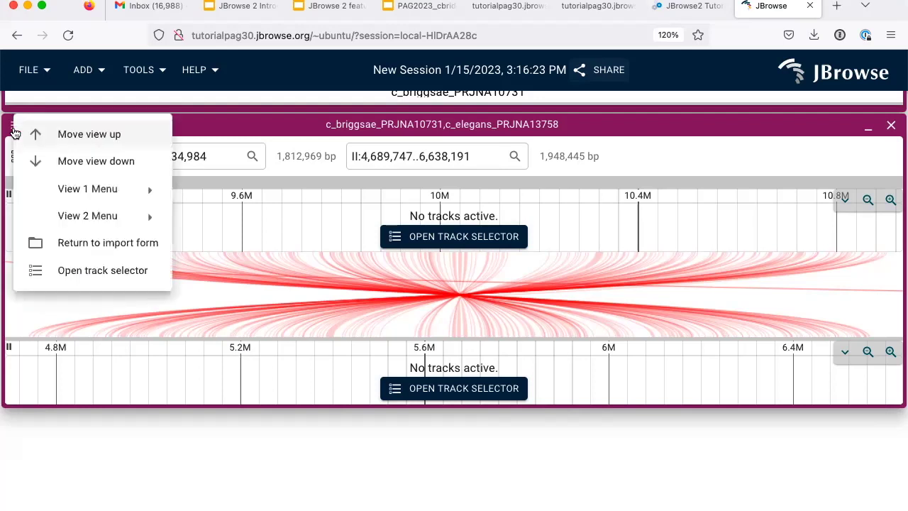
{"action": "mouse_move", "coordinate": [115, 188]}
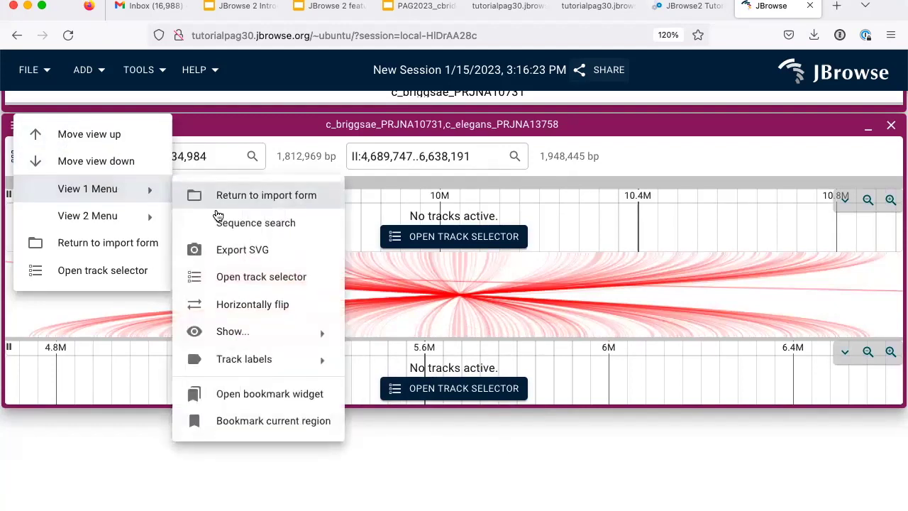
{"action": "left_click", "coordinate": [245, 305]}
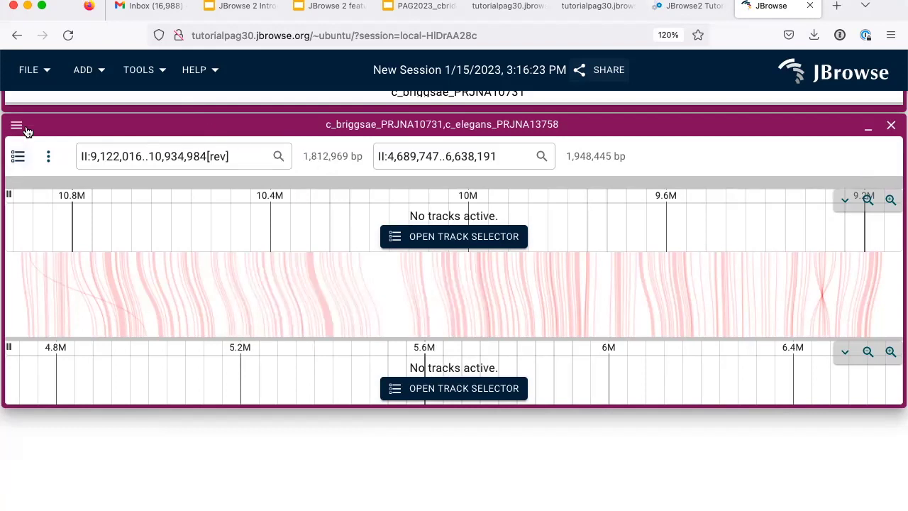
{"action": "left_click", "coordinate": [891, 125]}
Zoom the dotplot into the chromosome II diagonal, about 8.5–11.8 Mb in C. briggsae and 3.4–8.0 Mb in C. elegans
{"action": "scroll", "coordinate": [801, 361], "scroll_direction": "up", "scroll_amount": 3}
{"action": "scroll", "coordinate": [802, 361], "scroll_direction": "up", "scroll_amount": 5}
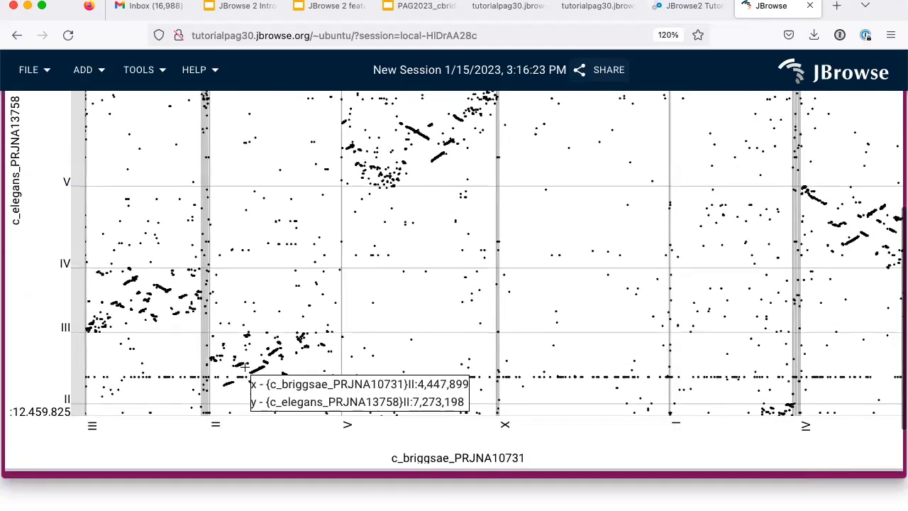
{"action": "left_click_drag", "start_coordinate": [277, 365], "coordinate": [301, 386]}
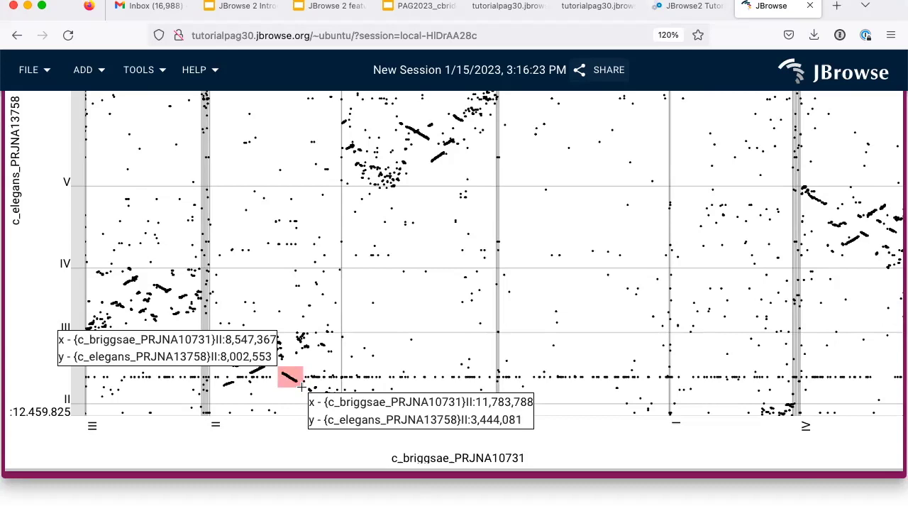
{"action": "left_click_drag", "start_coordinate": [301, 387], "coordinate": [301, 387]}
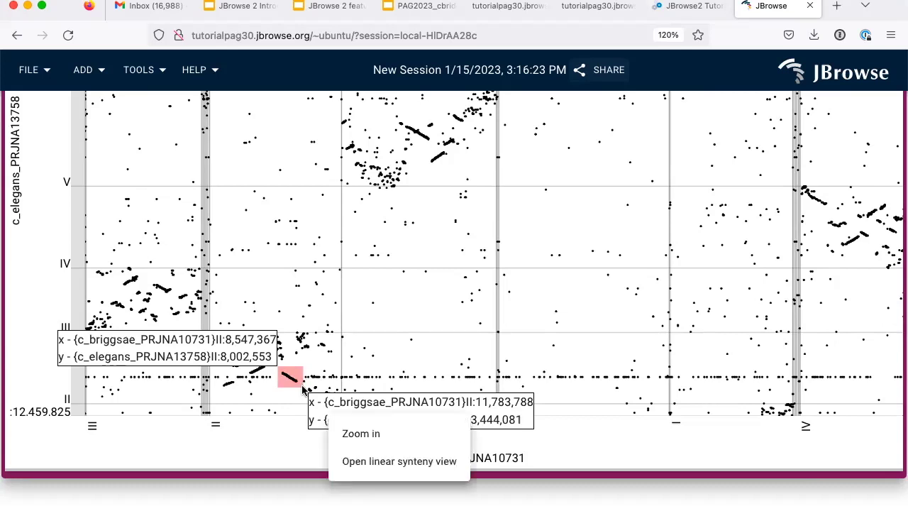
{"action": "left_click", "coordinate": [380, 429]}
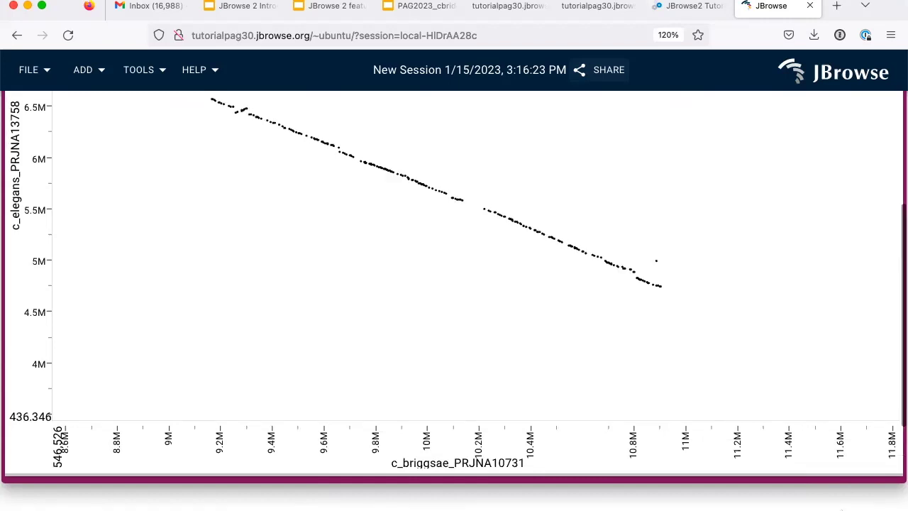
Open a linear synteny view of the zoomed dotplot's diagonal, about 9.1–11.0 Mb in C. briggsae and 4.4–6.7 Mb in C. elegans
{"action": "scroll", "coordinate": [454, 284], "scroll_direction": "up", "scroll_amount": 2}
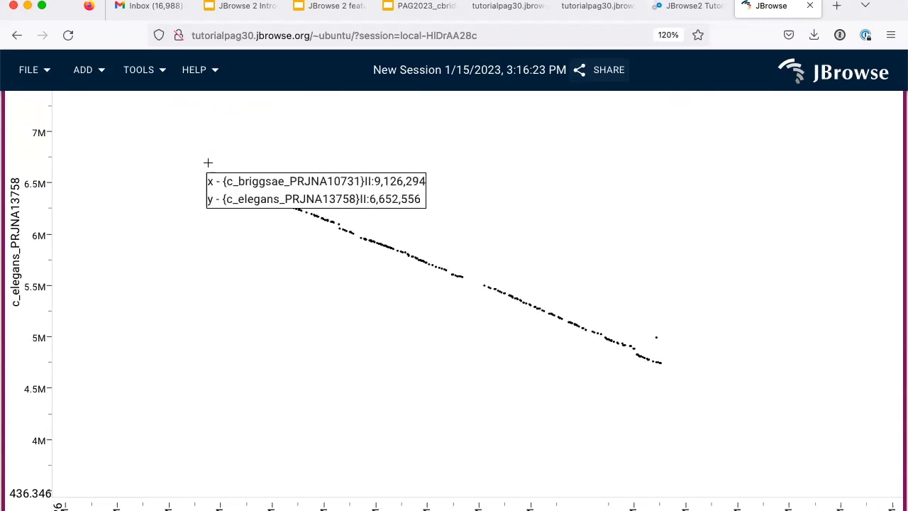
{"action": "left_click_drag", "start_coordinate": [196, 165], "coordinate": [682, 397]}
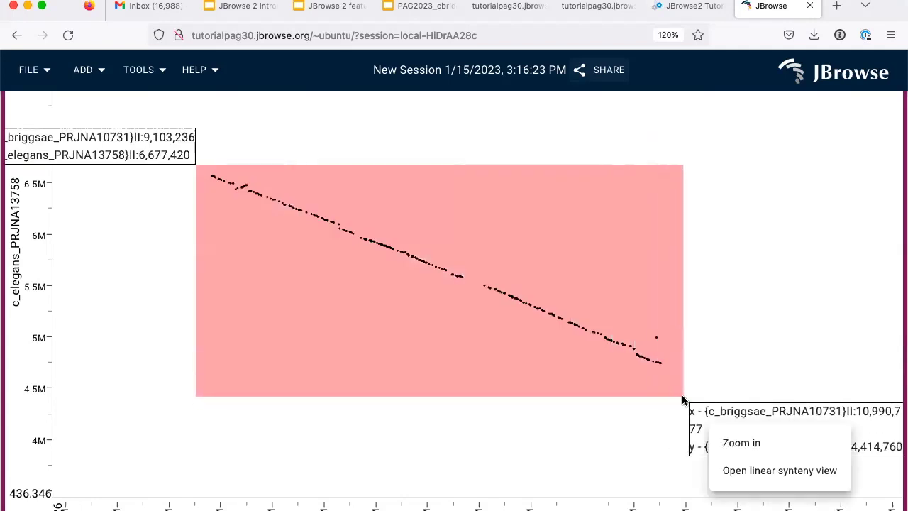
{"action": "left_click", "coordinate": [769, 472]}
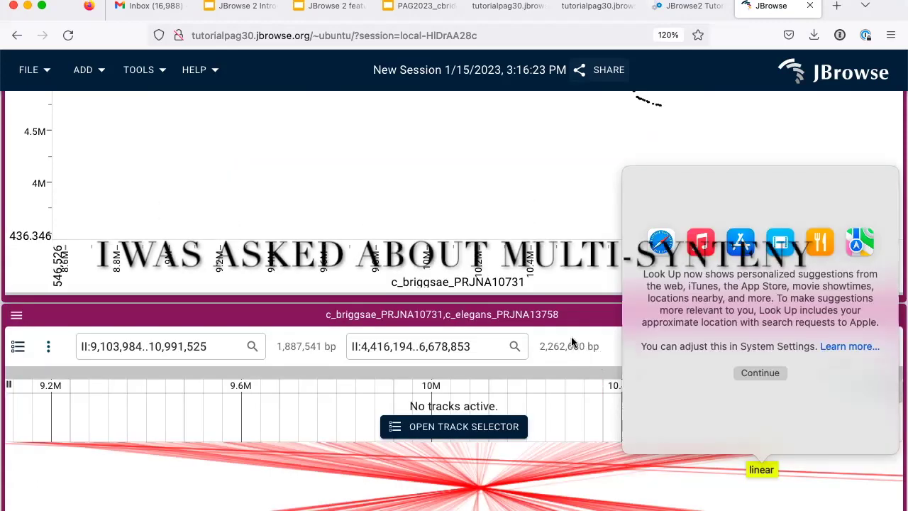
Move the linear synteny view above the dotplot view
{"action": "left_click", "coordinate": [682, 119]}
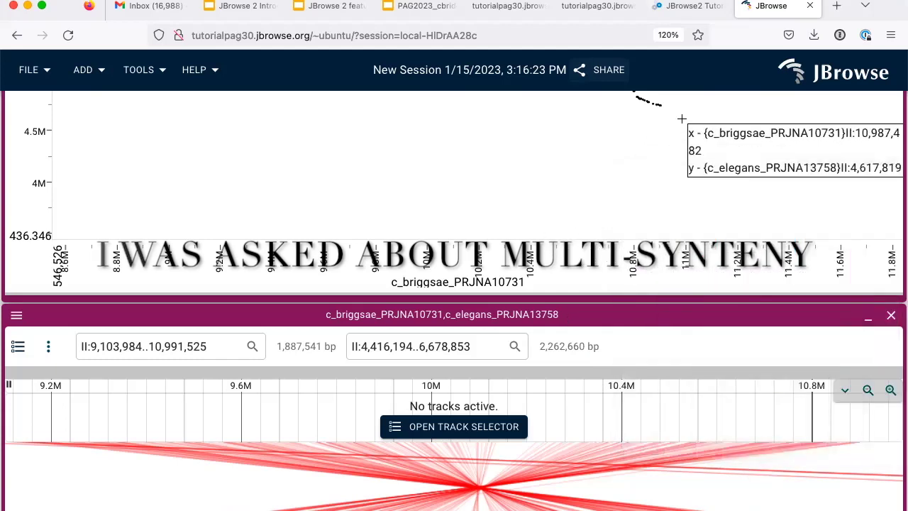
{"action": "scroll", "coordinate": [511, 428], "scroll_direction": "left", "scroll_amount": 2}
{"action": "scroll", "coordinate": [506, 430], "scroll_direction": "down", "scroll_amount": 5}
{"action": "scroll", "coordinate": [506, 429], "scroll_direction": "down", "scroll_amount": 1}
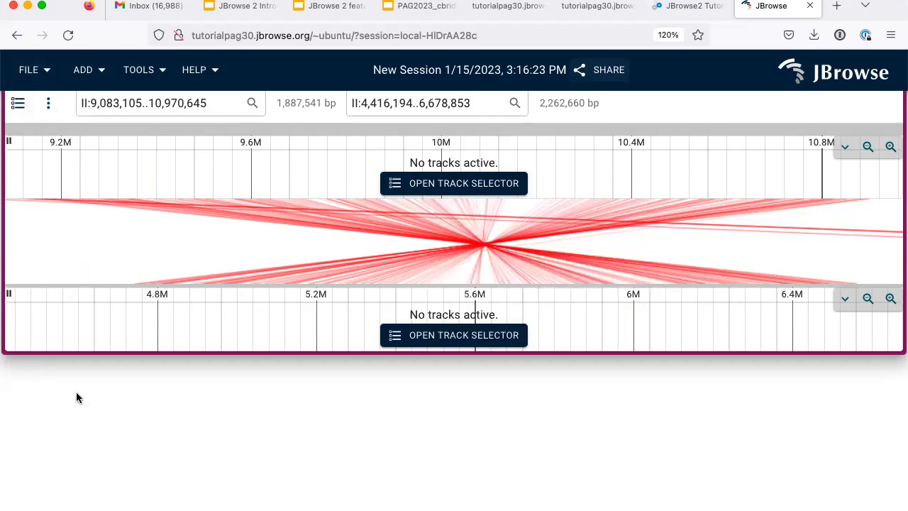
{"action": "scroll", "coordinate": [76, 391], "scroll_direction": "up", "scroll_amount": 3}
{"action": "left_click", "coordinate": [16, 163]}
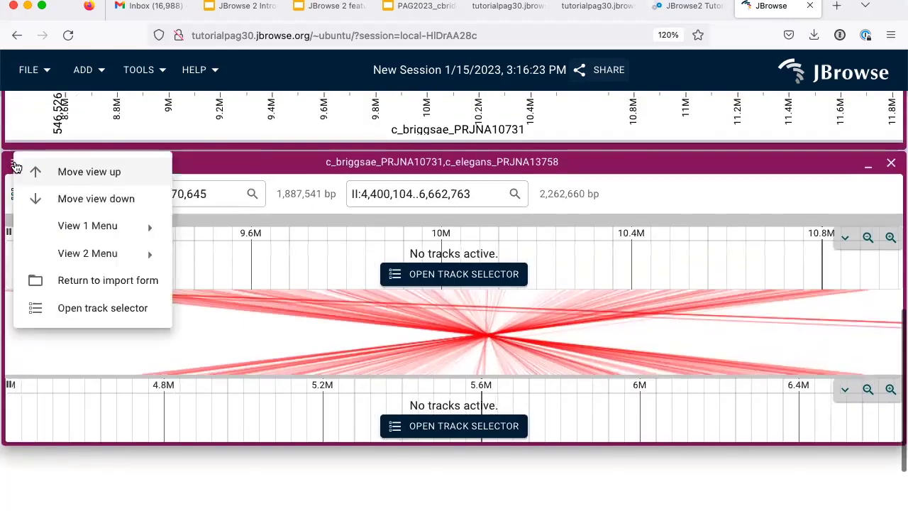
{"action": "left_click", "coordinate": [71, 116]}
Show the C. elegans/C. briggsae Synteny track in the C. briggsae panel and the Genes track, force-loaded, in the C. elegans panel
{"action": "left_click", "coordinate": [462, 216]}
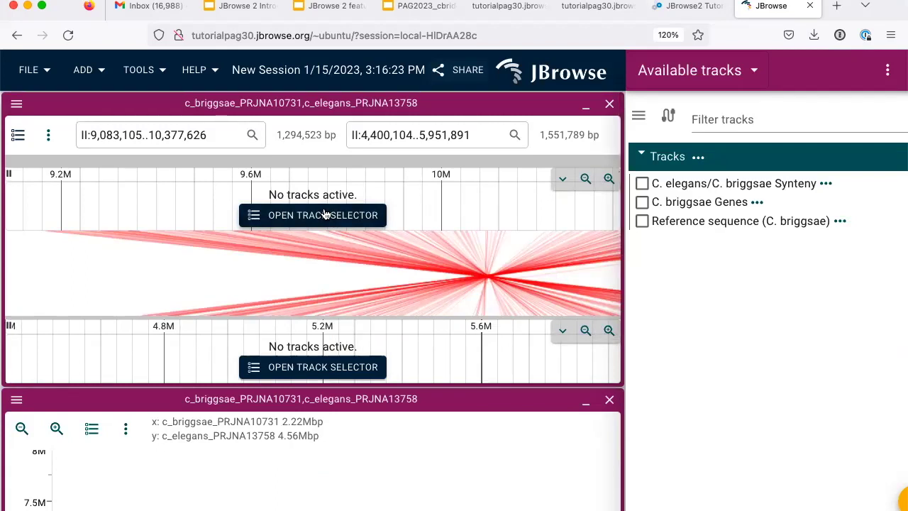
{"action": "left_click", "coordinate": [643, 183]}
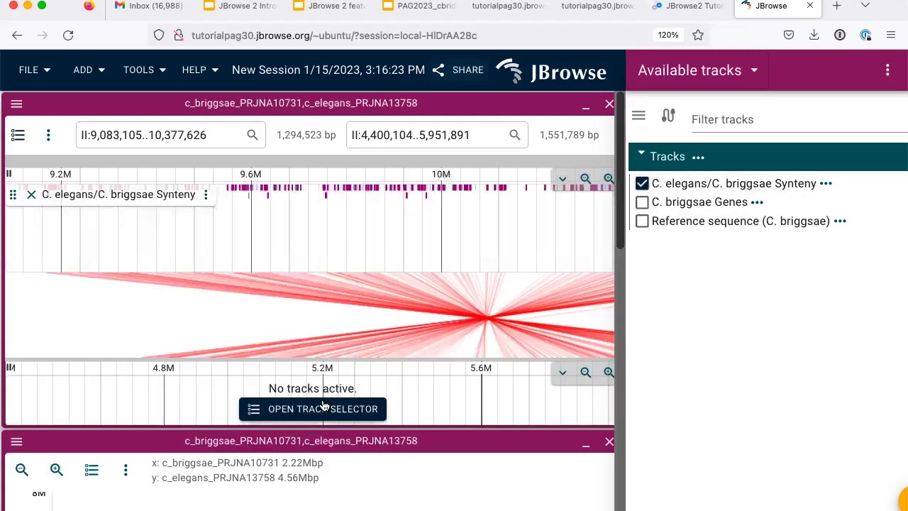
{"action": "left_click", "coordinate": [323, 409]}
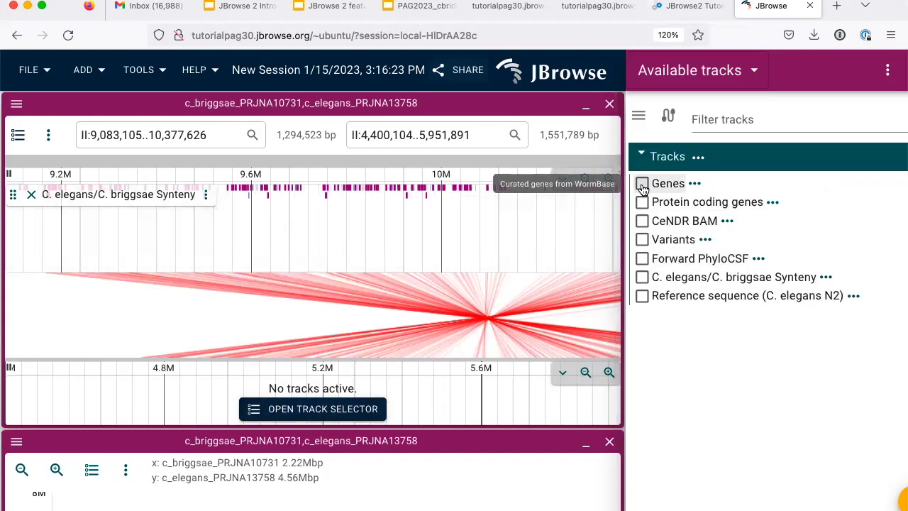
{"action": "left_click", "coordinate": [642, 184]}
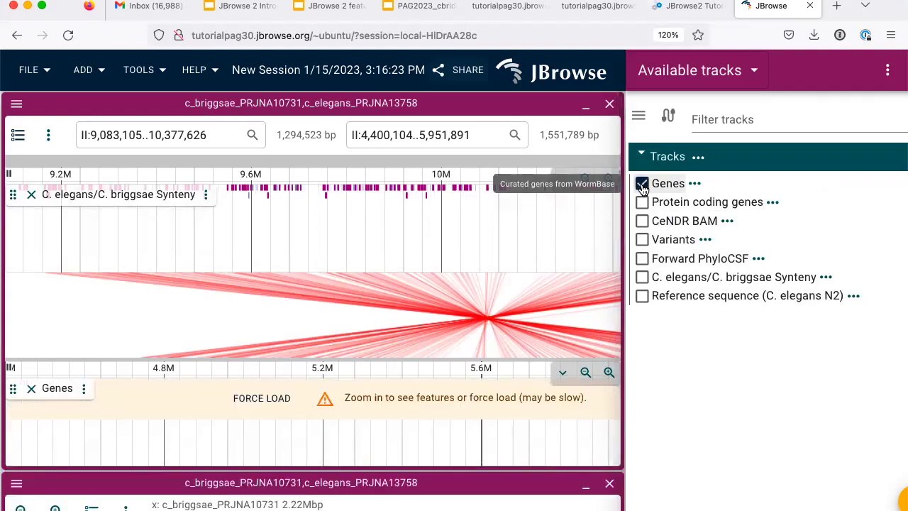
{"action": "left_click", "coordinate": [277, 399]}
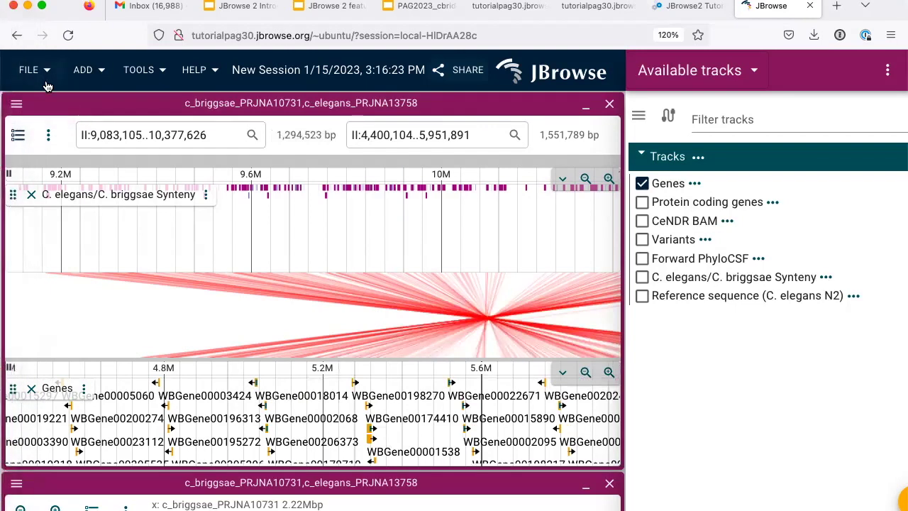
Flip the C. briggsae genome horizontally in the linear synteny view
{"action": "left_click", "coordinate": [17, 104]}
{"action": "mouse_move", "coordinate": [103, 174]}
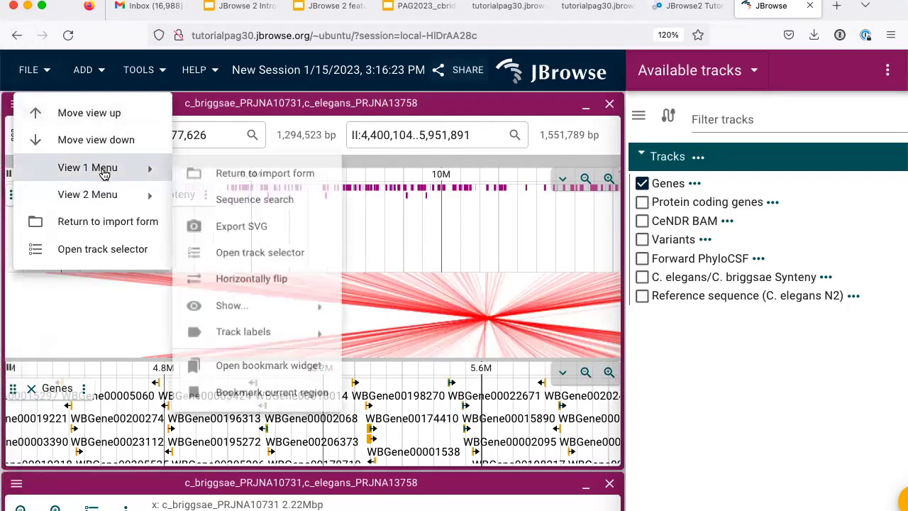
{"action": "left_click", "coordinate": [240, 279]}
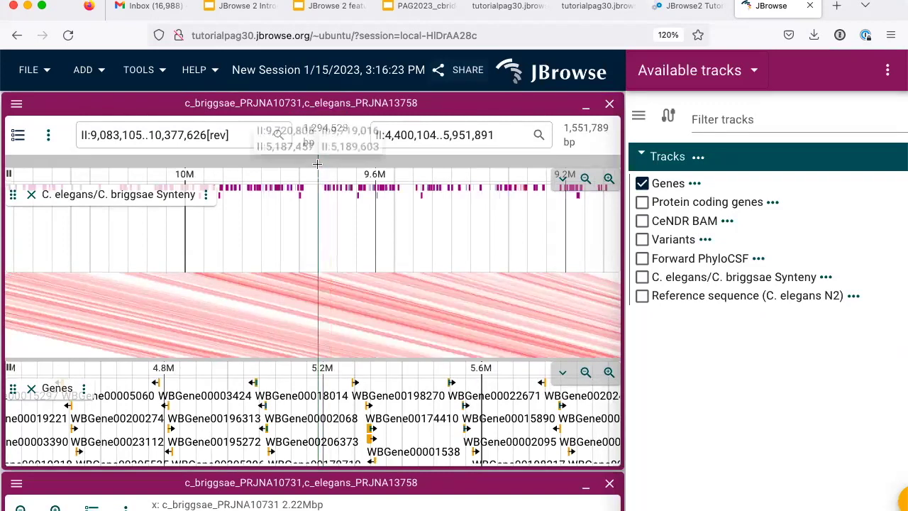
Replace the synteny track in the C. briggsae panel with the C. briggsae Genes track and force its features to load
{"action": "left_click", "coordinate": [32, 195]}
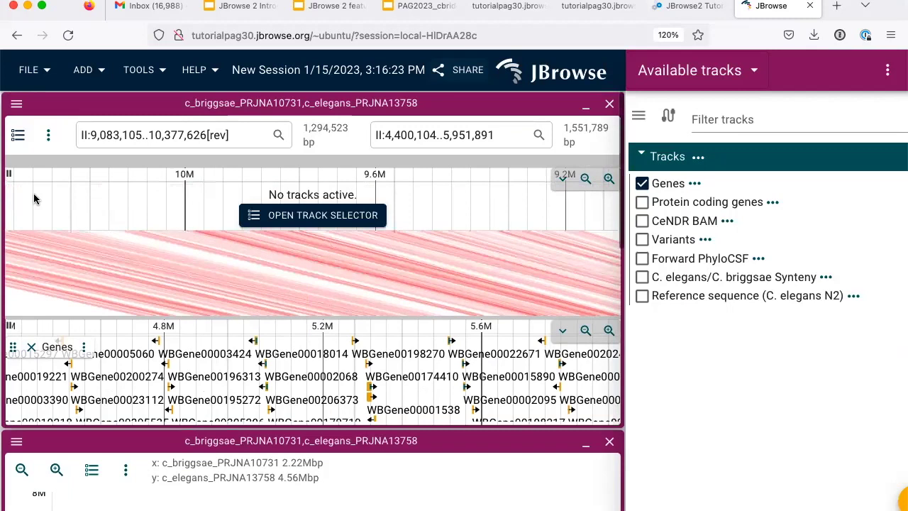
{"action": "left_click", "coordinate": [298, 216]}
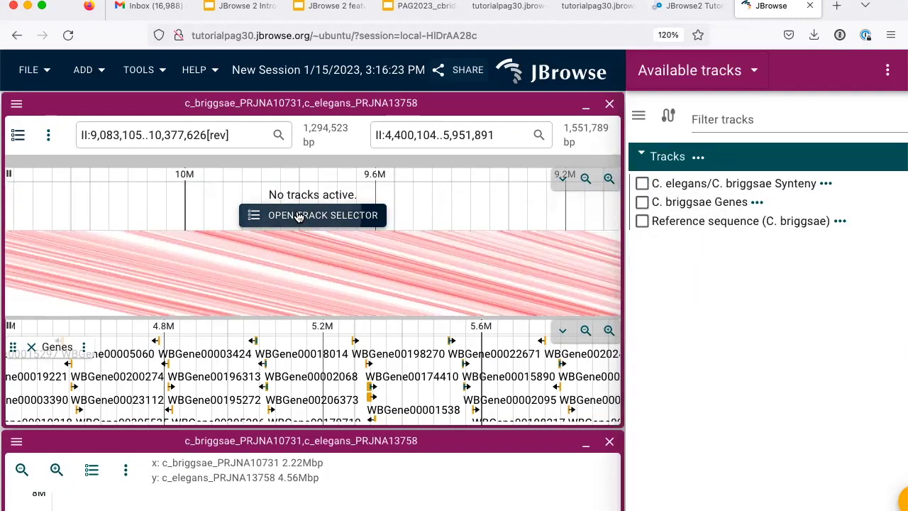
{"action": "left_click", "coordinate": [642, 203]}
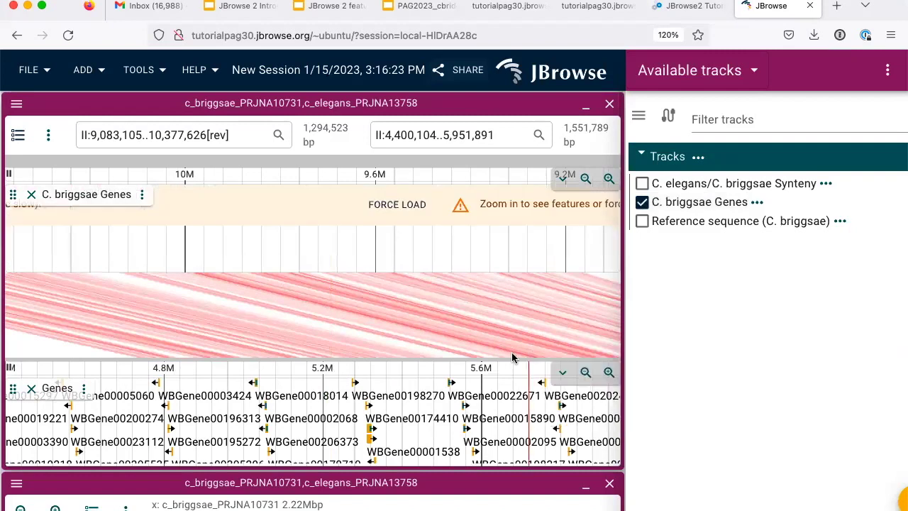
{"action": "left_click", "coordinate": [415, 206]}
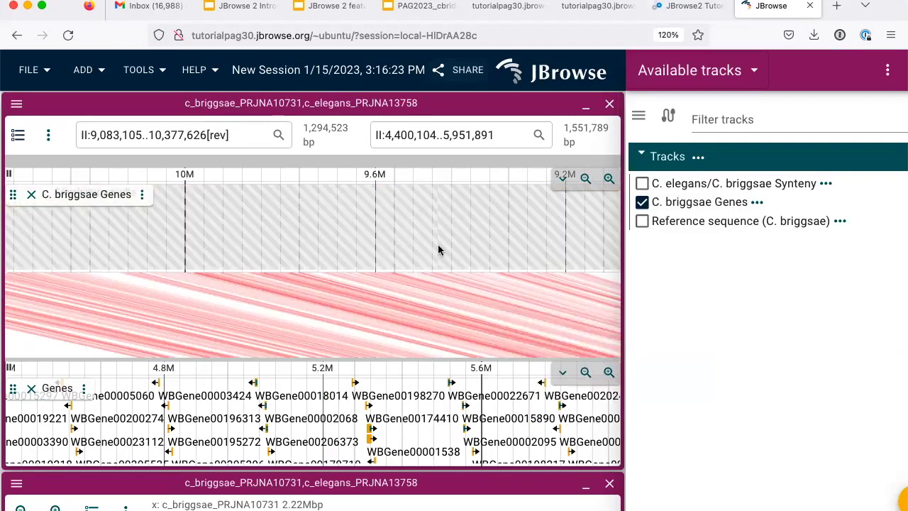
Align both genome panels and zoom the synteny view to about 10.01–10.09 Mb of C. briggsae and 5.62–5.72 Mb of C. elegans
{"action": "scroll", "coordinate": [511, 419], "scroll_direction": "right", "scroll_amount": 5}
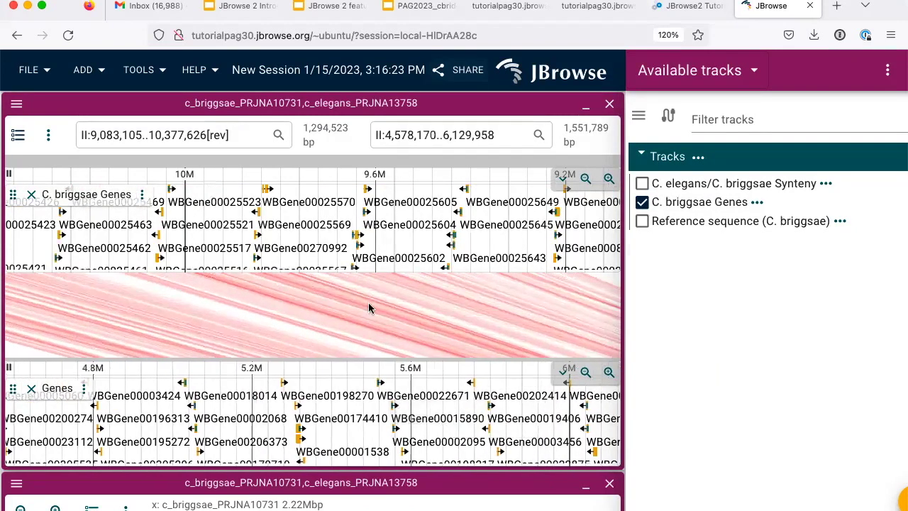
{"action": "scroll", "coordinate": [270, 238], "scroll_direction": "left", "scroll_amount": 3}
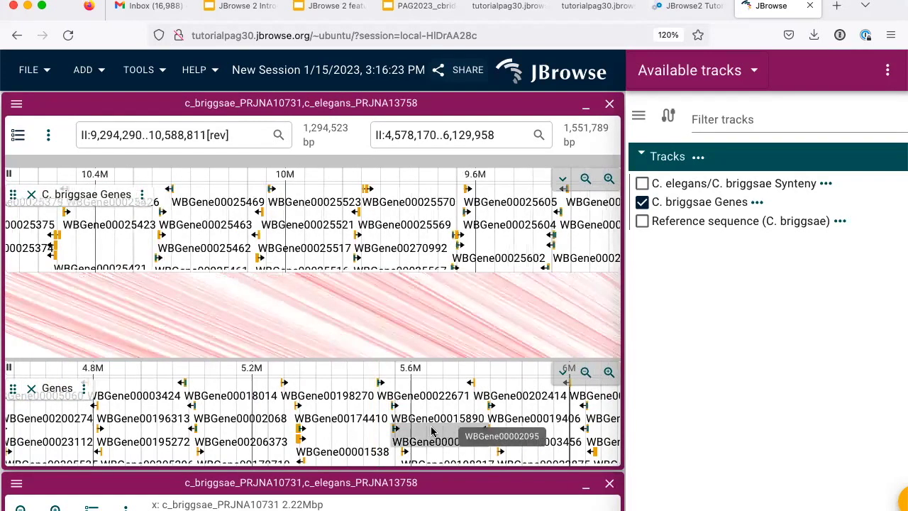
{"action": "scroll", "coordinate": [431, 431], "scroll_direction": "right", "scroll_amount": 10}
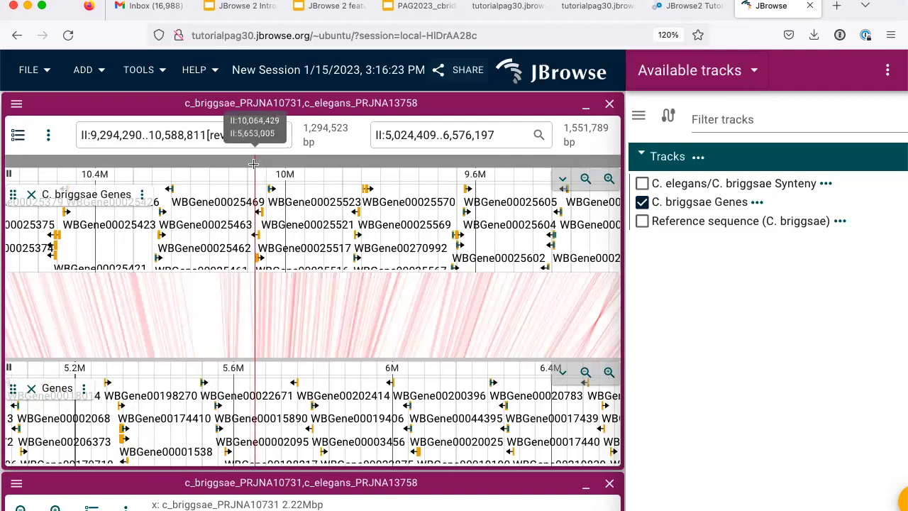
{"action": "left_click_drag", "start_coordinate": [239, 159], "coordinate": [282, 163]}
{"action": "left_click", "coordinate": [339, 179]}
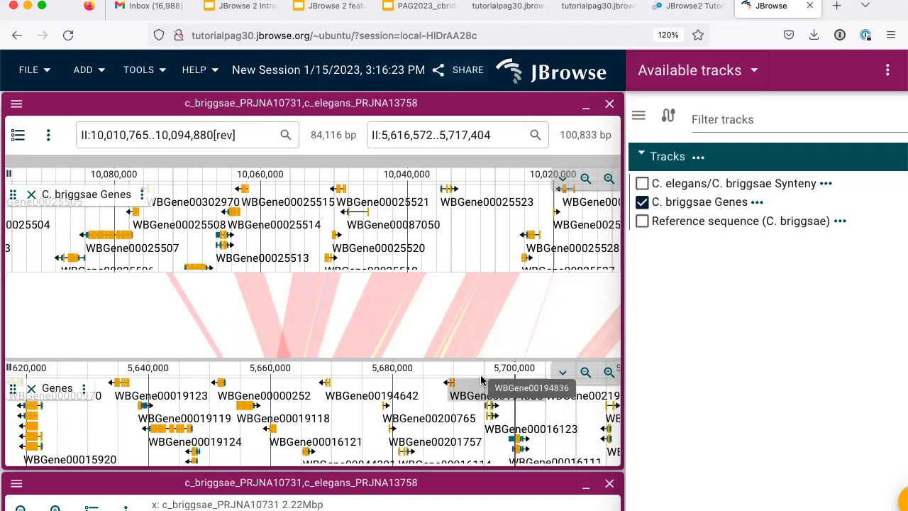
Pan the C. elegans panel along chromosome II to about 3.71–3.81 Mb
{"action": "left_click_drag", "start_coordinate": [488, 370], "coordinate": [3, 355]}
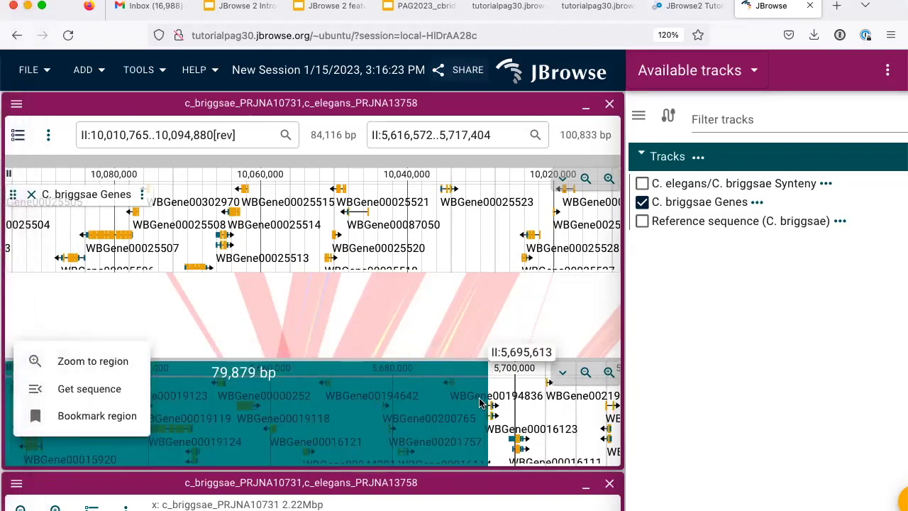
{"action": "left_click", "coordinate": [523, 395]}
{"action": "scroll", "coordinate": [523, 395], "scroll_direction": "left", "scroll_amount": 10}
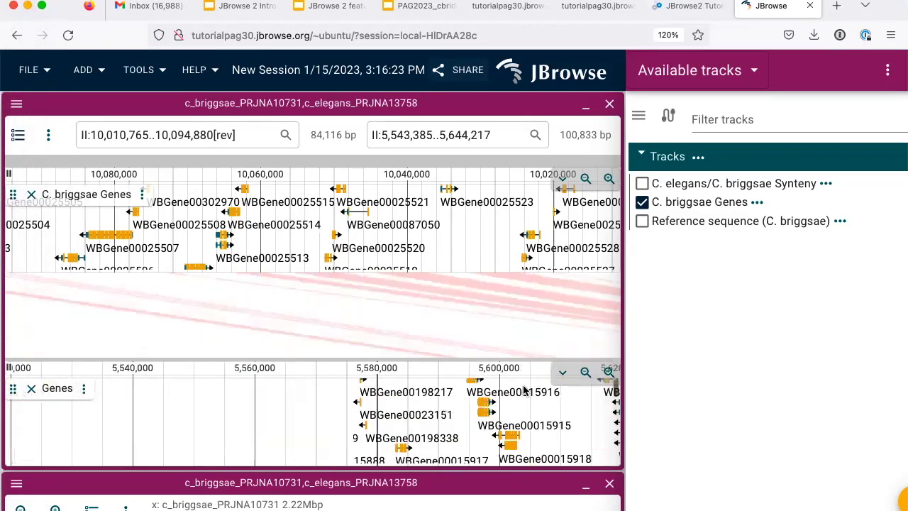
{"action": "scroll", "coordinate": [524, 391], "scroll_direction": "left", "scroll_amount": 20}
{"action": "scroll", "coordinate": [524, 390], "scroll_direction": "left", "scroll_amount": 3}
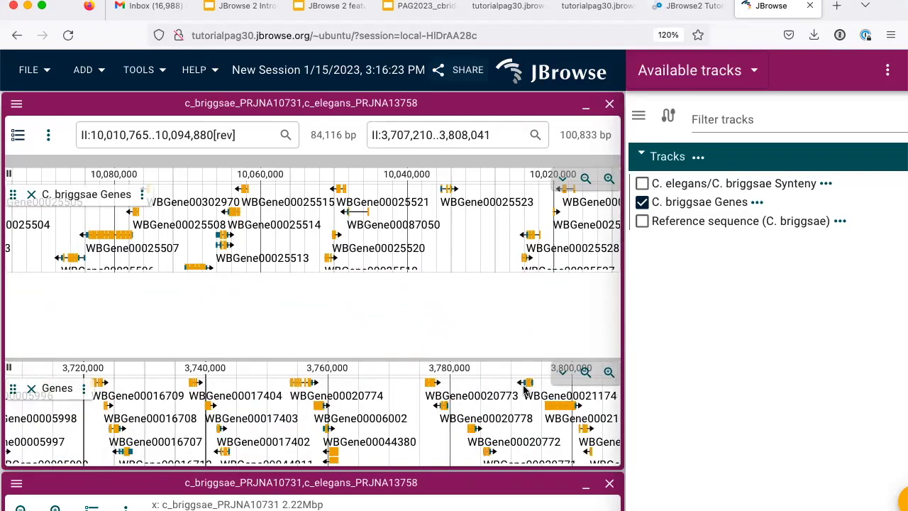
Zoom the C. elegans panel out and into about 5.48–5.97 Mb of chromosome II
{"action": "left_click", "coordinate": [586, 371]}
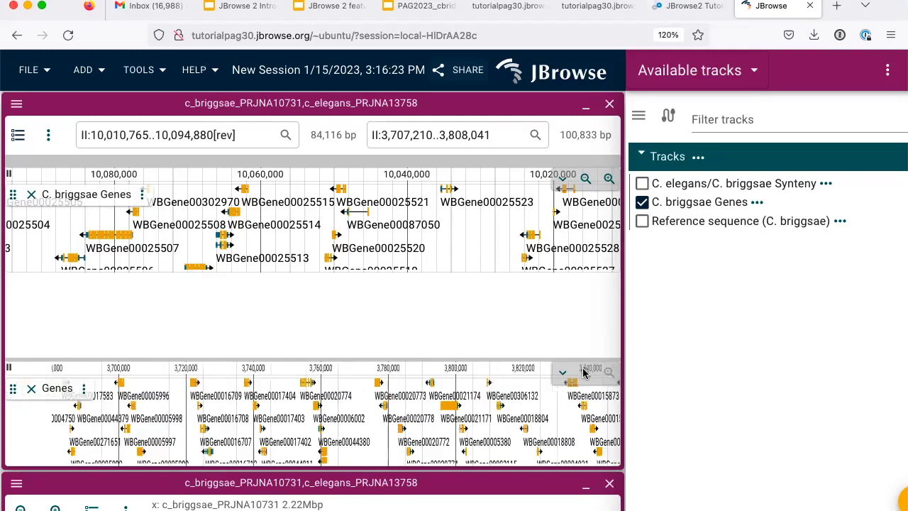
{"action": "left_click", "coordinate": [585, 372]}
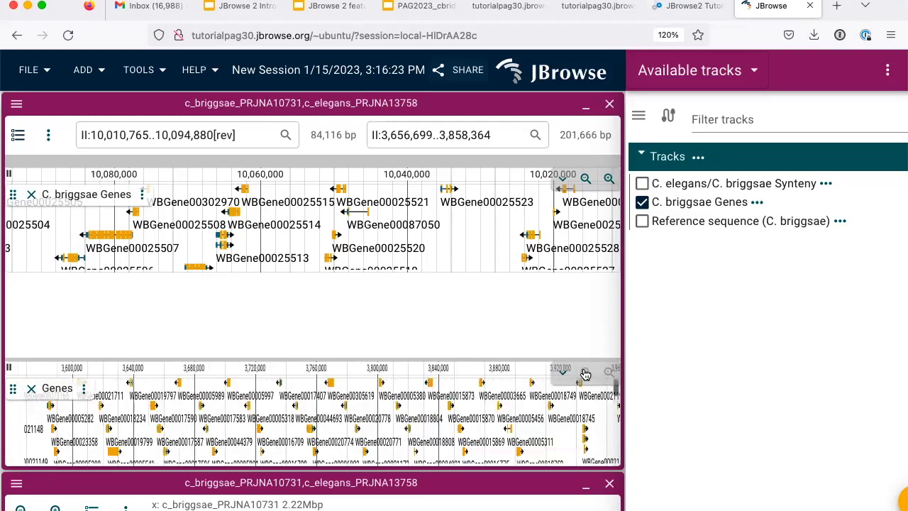
{"action": "left_click", "coordinate": [585, 373]}
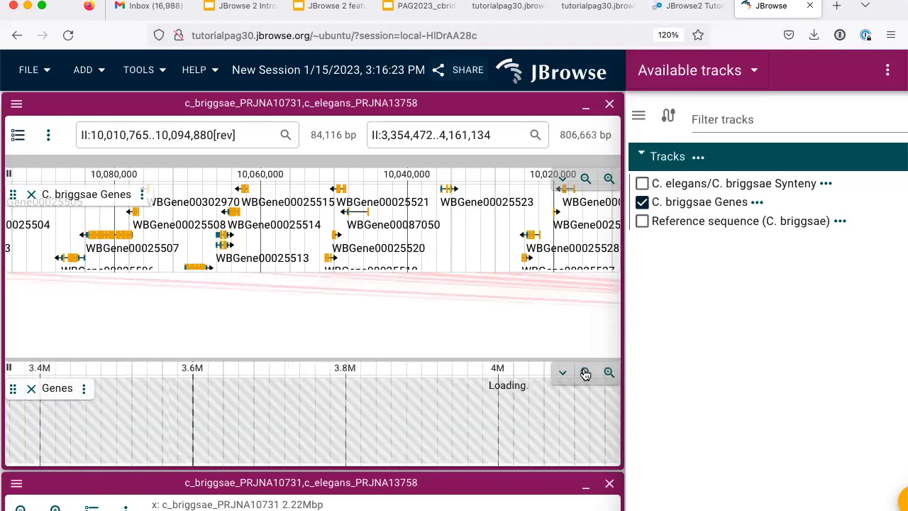
{"action": "left_click", "coordinate": [585, 373]}
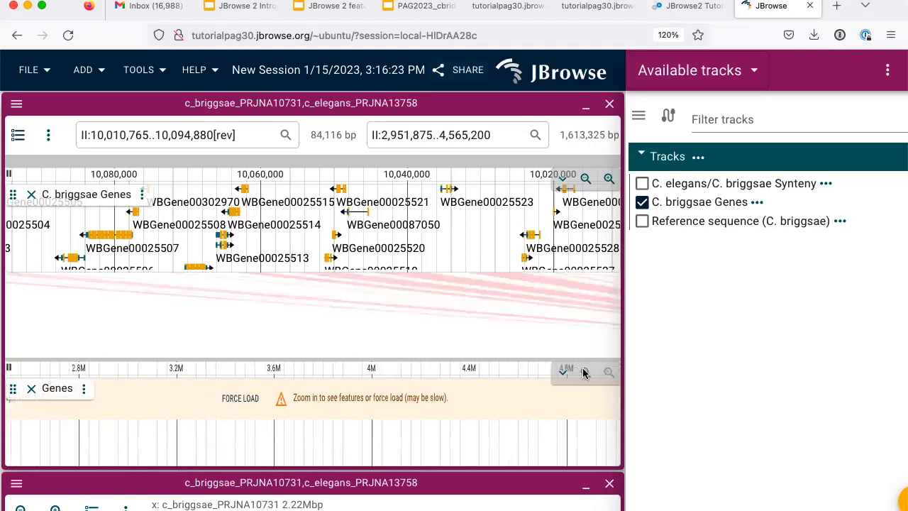
{"action": "left_click", "coordinate": [586, 373]}
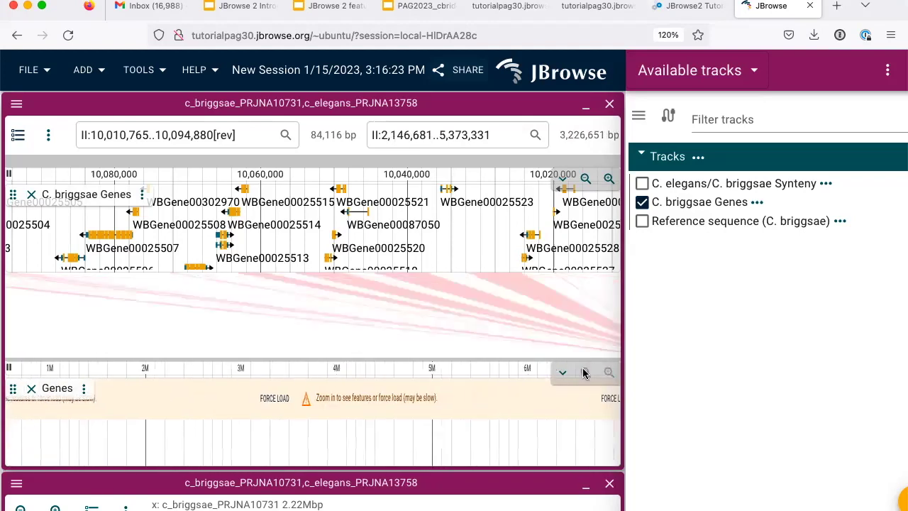
{"action": "left_click", "coordinate": [585, 373]}
{"action": "left_click_drag", "start_coordinate": [479, 367], "coordinate": [582, 368]}
{"action": "left_click", "coordinate": [581, 389]}
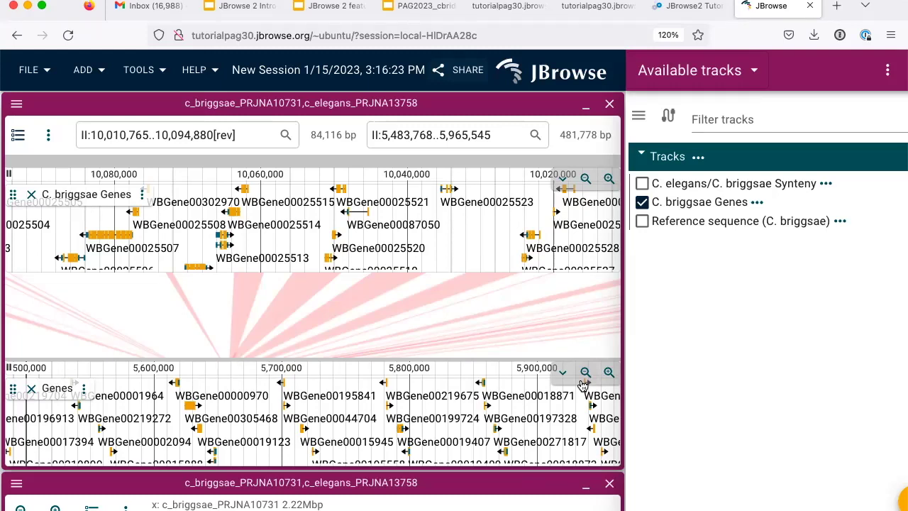
Switch to the GMOD wiki tutorial and read its section on using the Structural Variant Inspector
{"action": "left_click", "coordinate": [687, 5]}
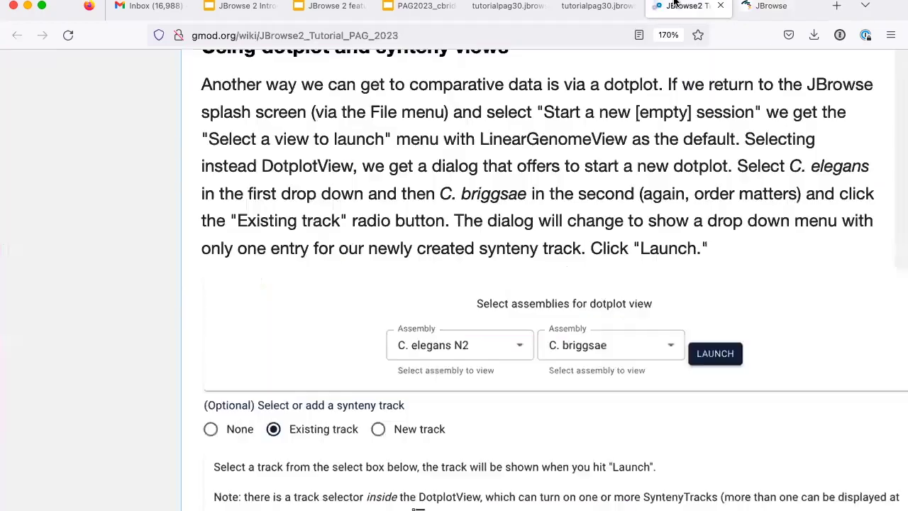
{"action": "left_click", "coordinate": [766, 9]}
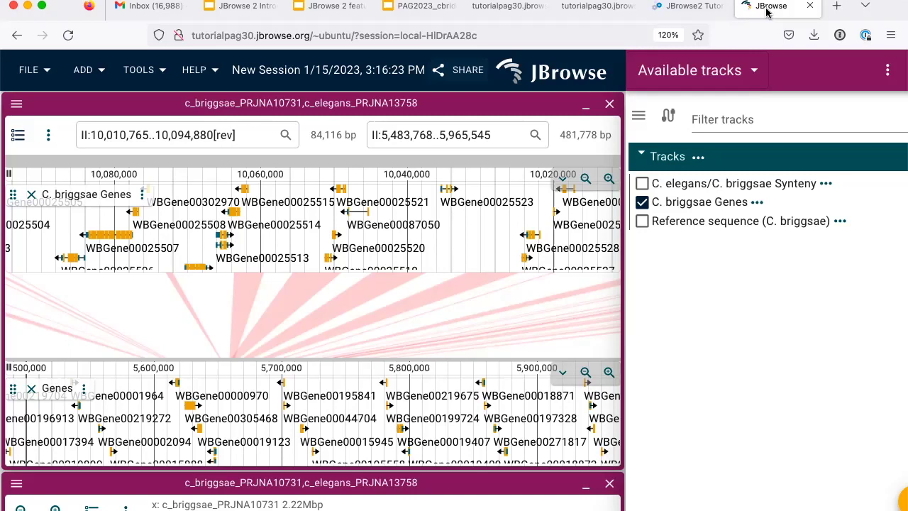
{"action": "left_click", "coordinate": [694, 7]}
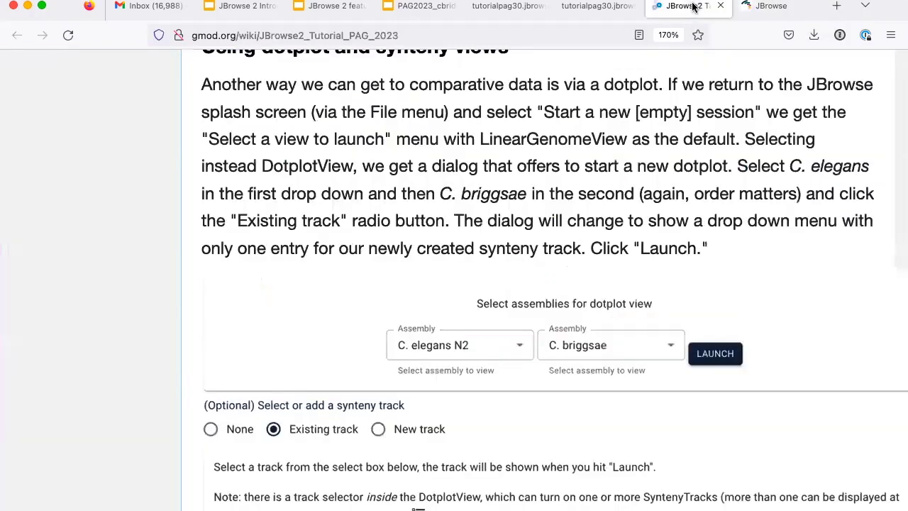
{"action": "scroll", "coordinate": [581, 183], "scroll_direction": "down", "scroll_amount": 2}
{"action": "scroll", "coordinate": [583, 185], "scroll_direction": "down", "scroll_amount": 15}
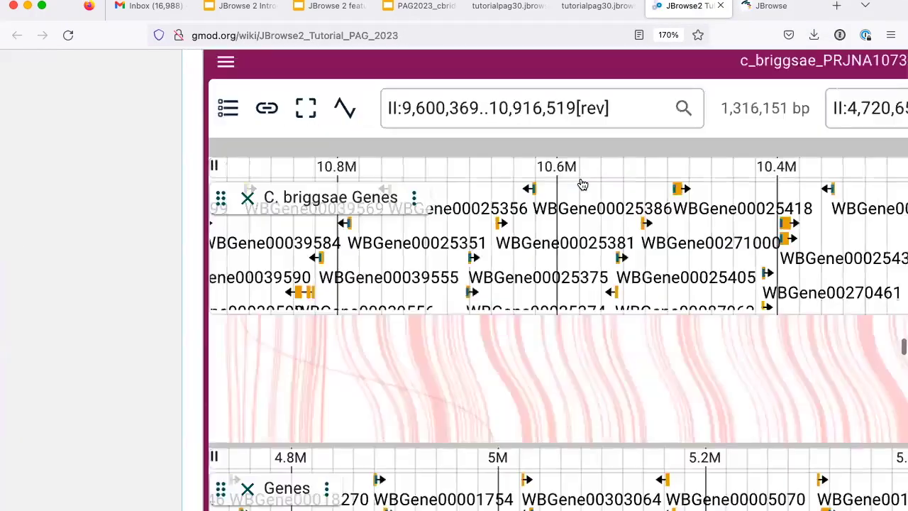
{"action": "scroll", "coordinate": [583, 185], "scroll_direction": "down", "scroll_amount": 10}
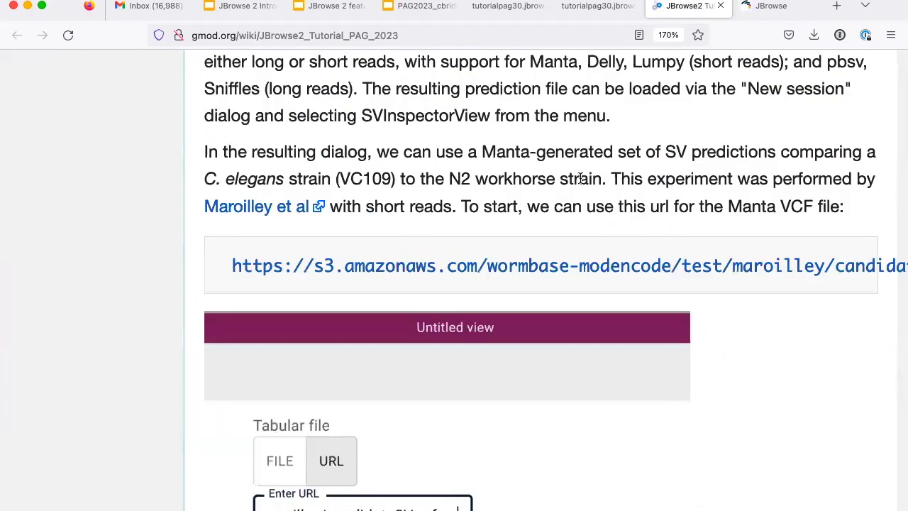
{"action": "scroll", "coordinate": [581, 179], "scroll_direction": "down", "scroll_amount": 6}
{"action": "scroll", "coordinate": [583, 185], "scroll_direction": "down", "scroll_amount": 5}
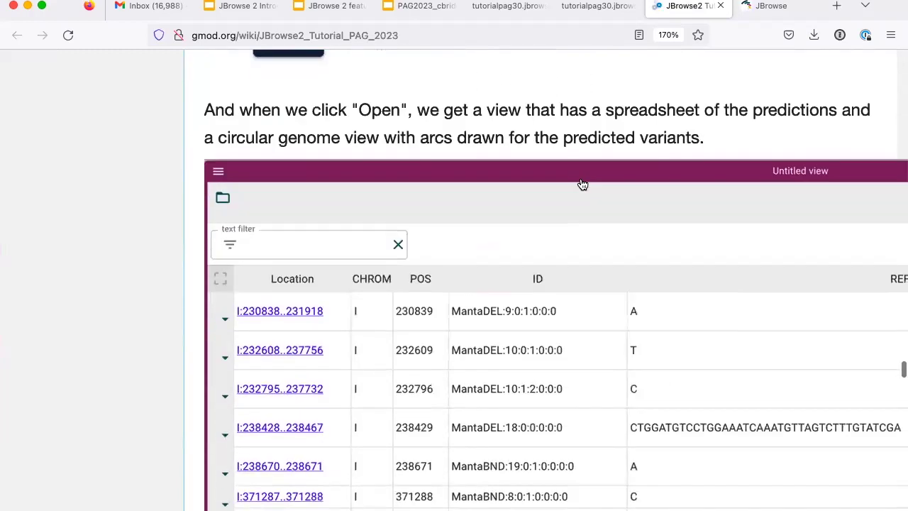
{"action": "scroll", "coordinate": [583, 185], "scroll_direction": "up", "scroll_amount": 10}
{"action": "scroll", "coordinate": [583, 184], "scroll_direction": "up", "scroll_amount": 5}
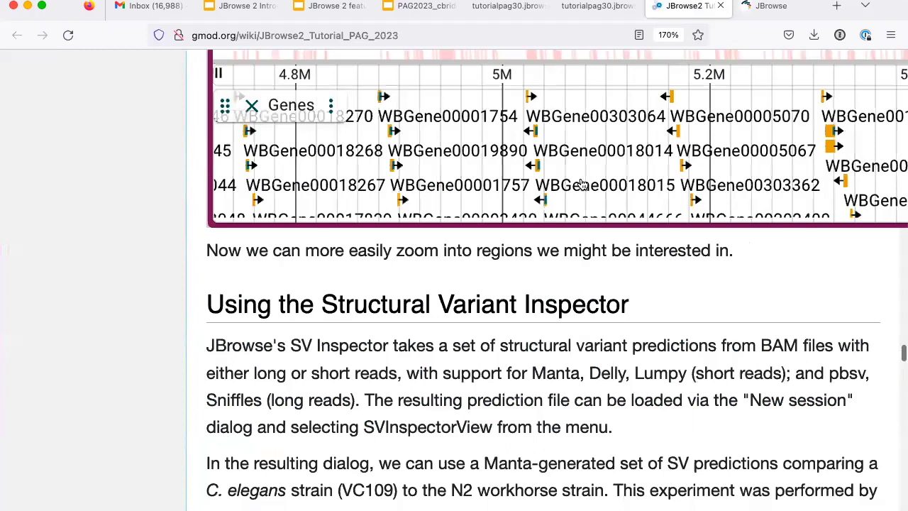
{"action": "scroll", "coordinate": [580, 183], "scroll_direction": "down", "scroll_amount": 2}
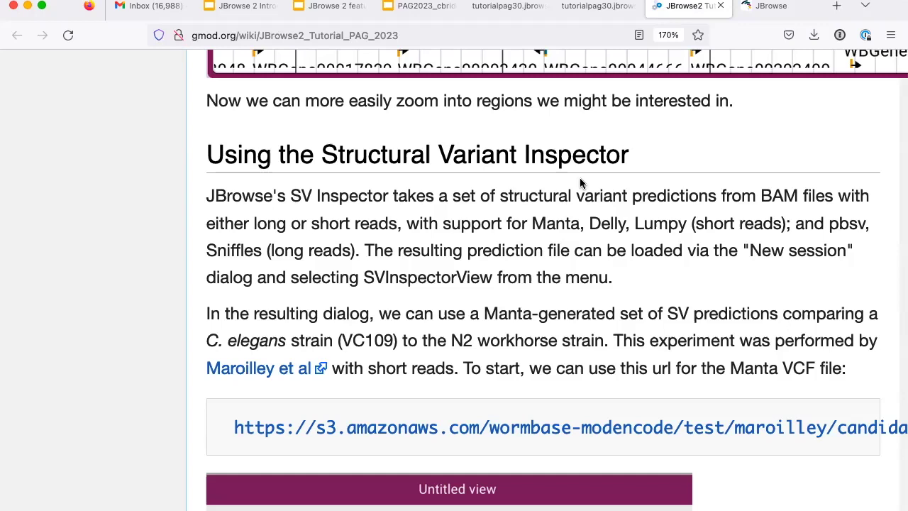
Examine the tutorial's Manta VCF link, SV Inspector import settings, result view and load-track commands
{"action": "scroll", "coordinate": [580, 181], "scroll_direction": "down", "scroll_amount": 2}
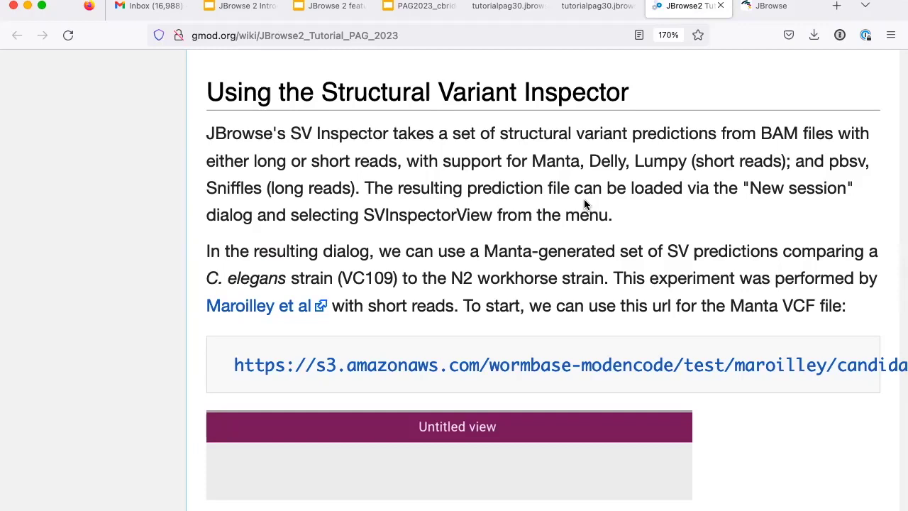
{"action": "scroll", "coordinate": [585, 198], "scroll_direction": "down", "scroll_amount": 5}
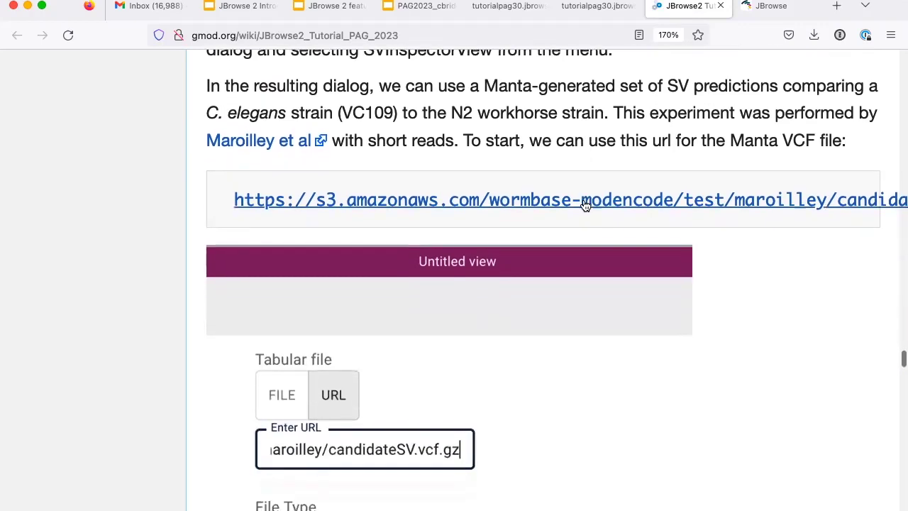
{"action": "scroll", "coordinate": [584, 219], "scroll_direction": "right", "scroll_amount": 7}
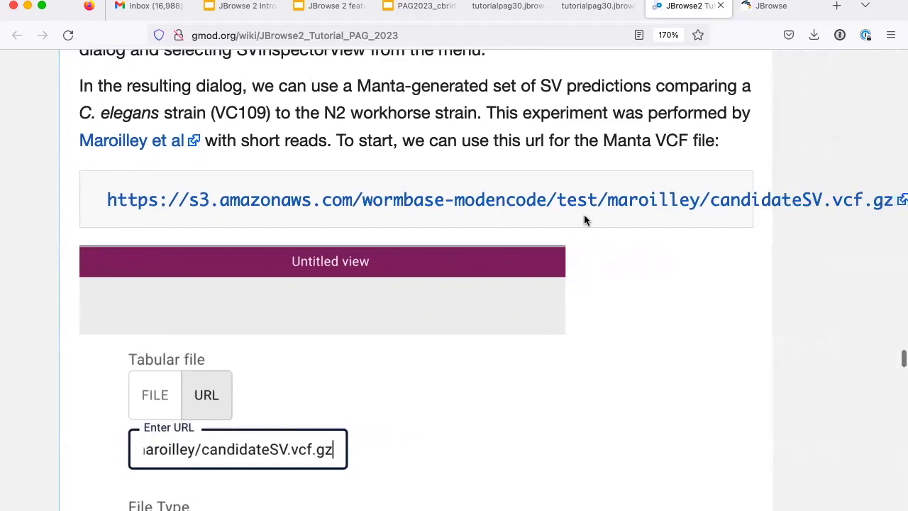
{"action": "scroll", "coordinate": [584, 220], "scroll_direction": "left", "scroll_amount": 7}
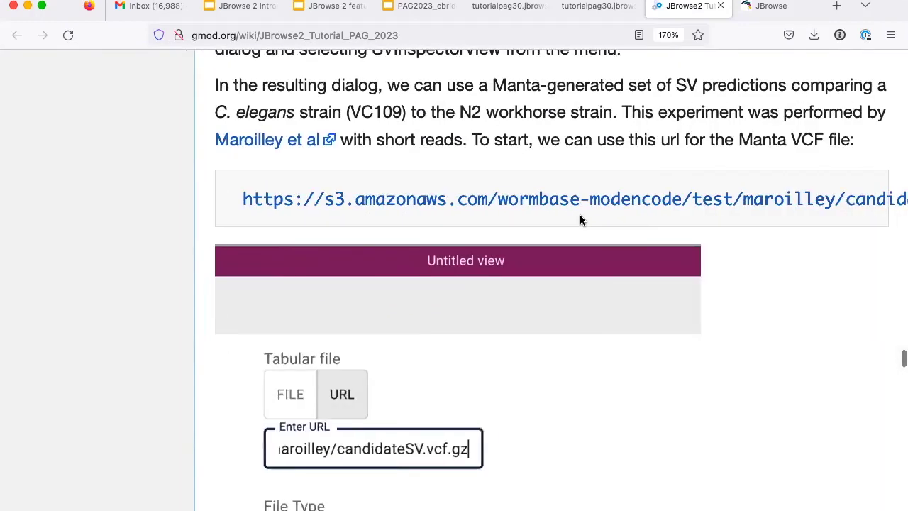
{"action": "scroll", "coordinate": [581, 220], "scroll_direction": "down", "scroll_amount": 3}
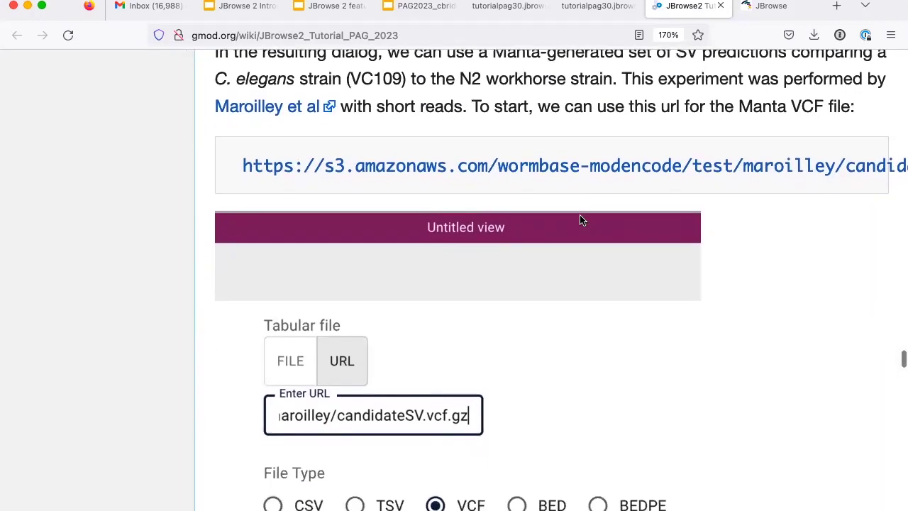
{"action": "scroll", "coordinate": [582, 222], "scroll_direction": "down", "scroll_amount": 2}
{"action": "scroll", "coordinate": [581, 217], "scroll_direction": "up", "scroll_amount": 6}
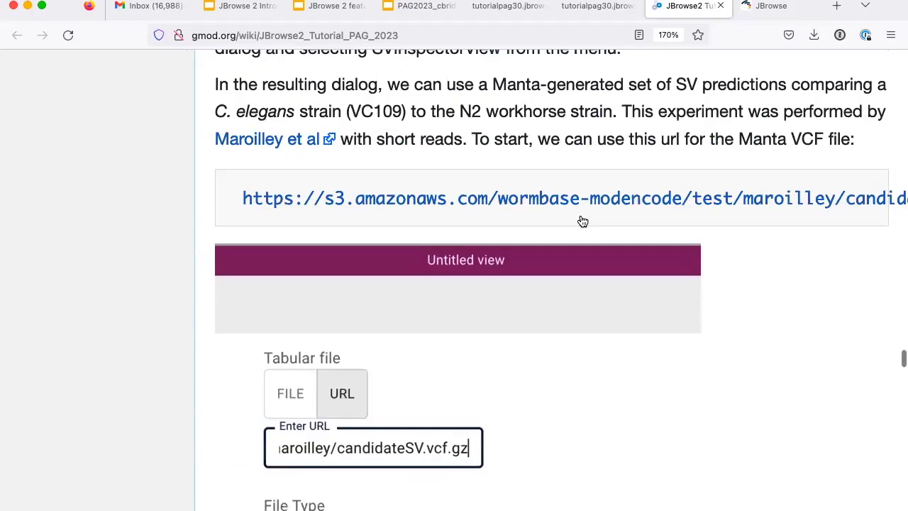
{"action": "scroll", "coordinate": [580, 217], "scroll_direction": "up", "scroll_amount": 15}
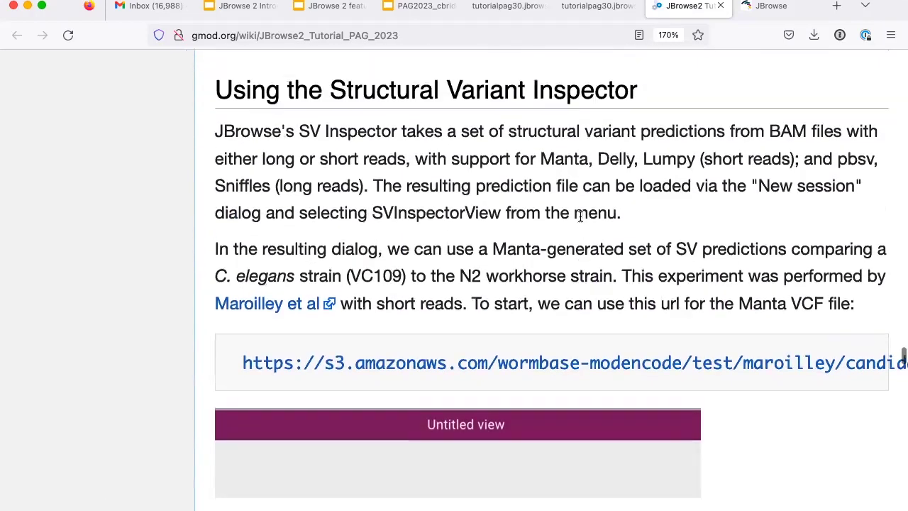
{"action": "scroll", "coordinate": [581, 220], "scroll_direction": "down", "scroll_amount": 15}
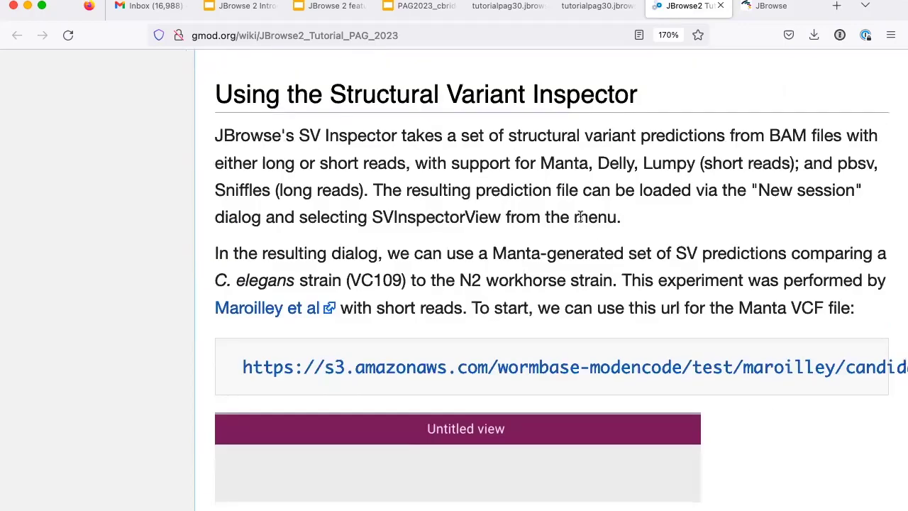
{"action": "scroll", "coordinate": [580, 217], "scroll_direction": "down", "scroll_amount": 15}
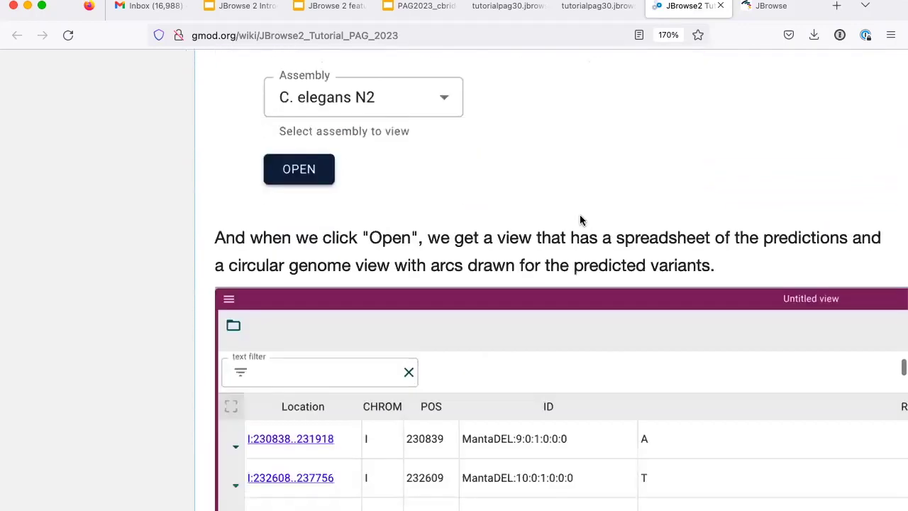
{"action": "scroll", "coordinate": [582, 221], "scroll_direction": "down", "scroll_amount": 10}
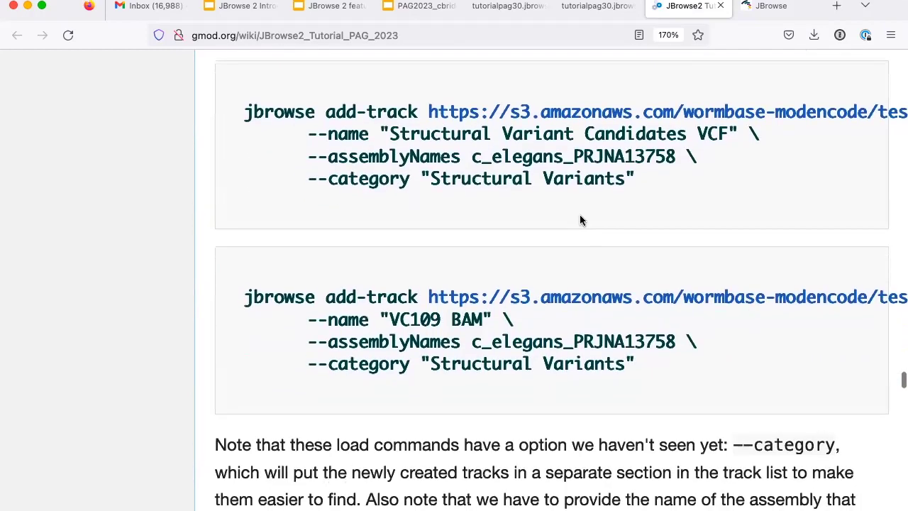
{"action": "scroll", "coordinate": [581, 220], "scroll_direction": "up", "scroll_amount": 15}
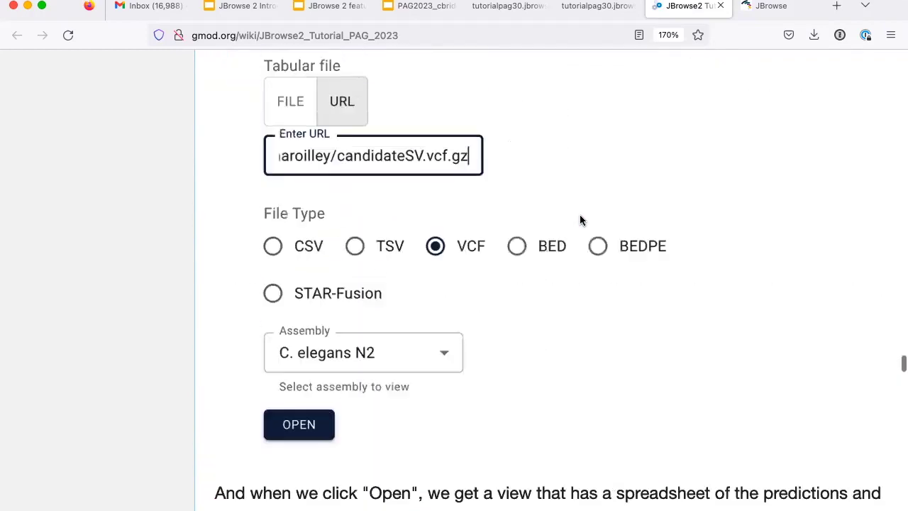
Run the tutorial's first load command in the terminal, adding candidateSV.vcf.gz as "Structural Variant Candidates VCF" for c_elegans_PRJNA13758 in category "Structural Variants"
{"action": "scroll", "coordinate": [580, 220], "scroll_direction": "down", "scroll_amount": 15}
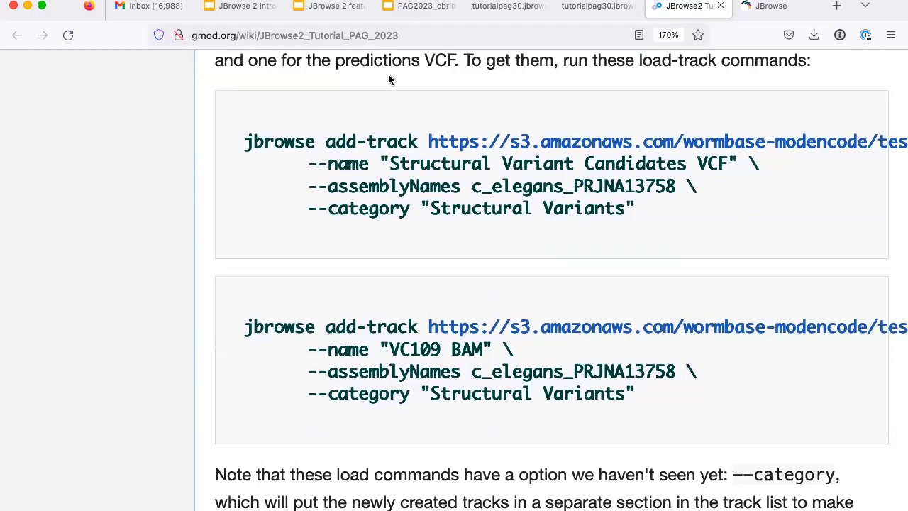
{"action": "left_click_drag", "start_coordinate": [240, 141], "coordinate": [723, 213]}
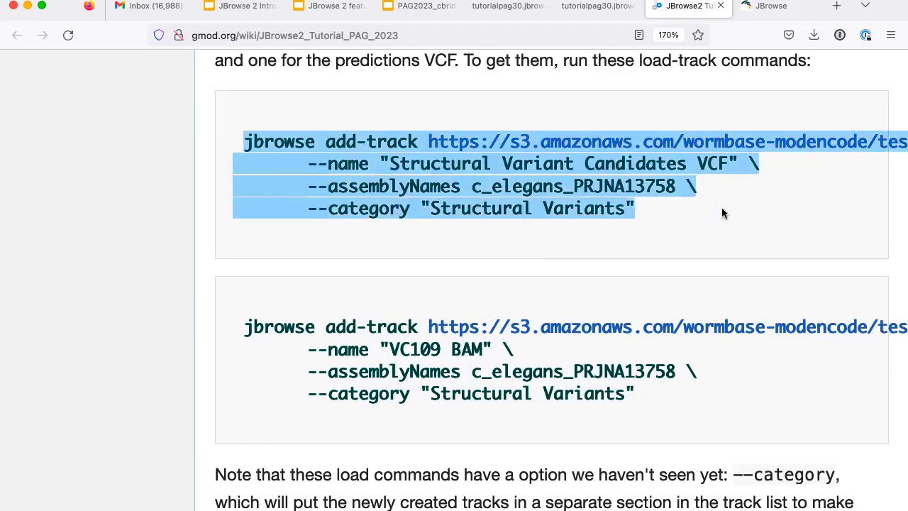
{"action": "key", "text": "super+Tab"}
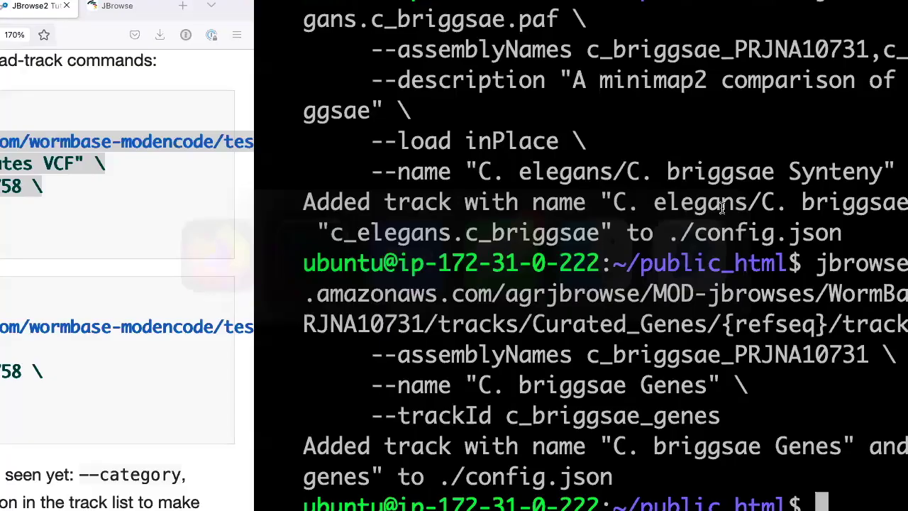
{"action": "type", "text": "jbrowse add-track https://s3.amazonaws.com/wormbase-modencode/test/maroilley/candidateSV.vcf.gz \\     --name \"Structural Variant Candidates VCF\" \\     --assemblyNames c_elegans_PRJNA13758 \\     --category \"Structural Variants\""}
{"action": "key", "text": "Return"}
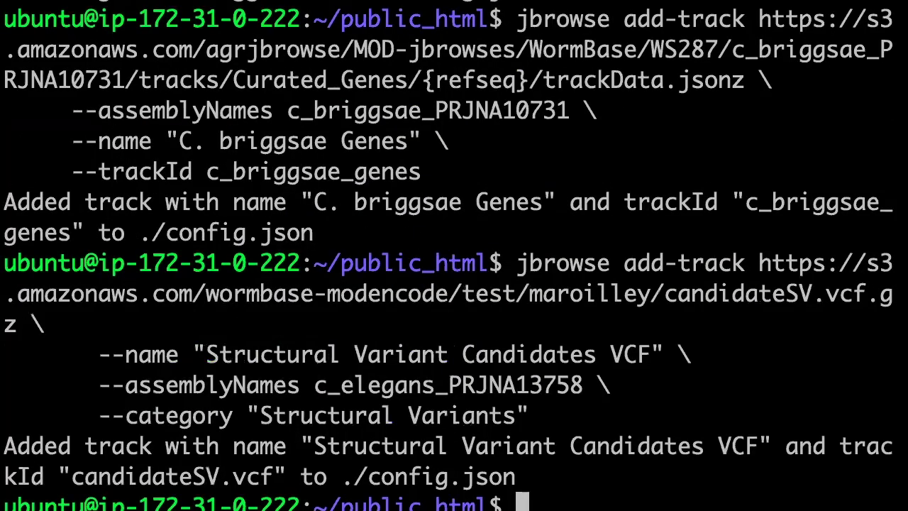
Copy the tutorial's second load command and run it in the terminal to add the "VC109 BAM" track for c_elegans_PRJNA13758, category "Structural Variants"
{"action": "key", "text": "super+Tab"}
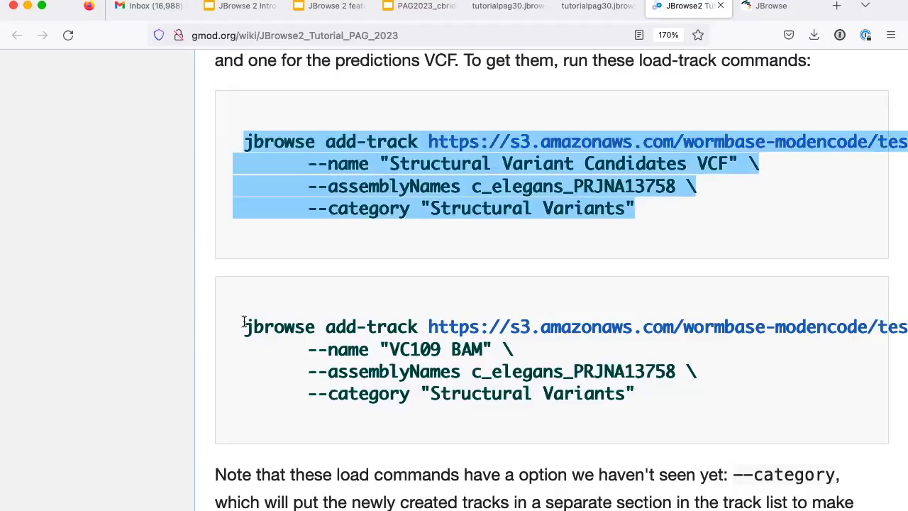
{"action": "left_click_drag", "start_coordinate": [241, 325], "coordinate": [727, 389]}
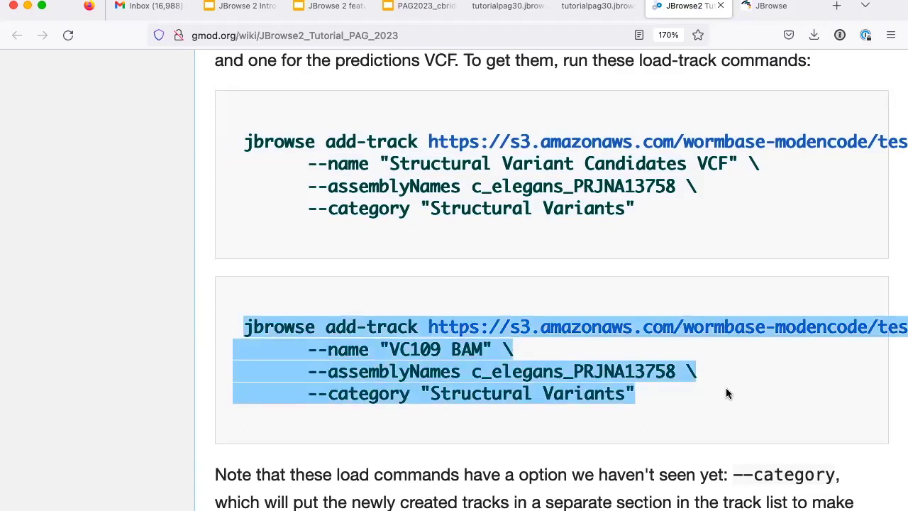
{"action": "key", "text": "super+c"}
{"action": "key", "text": "super+Tab"}
{"action": "key", "text": "super+v"}
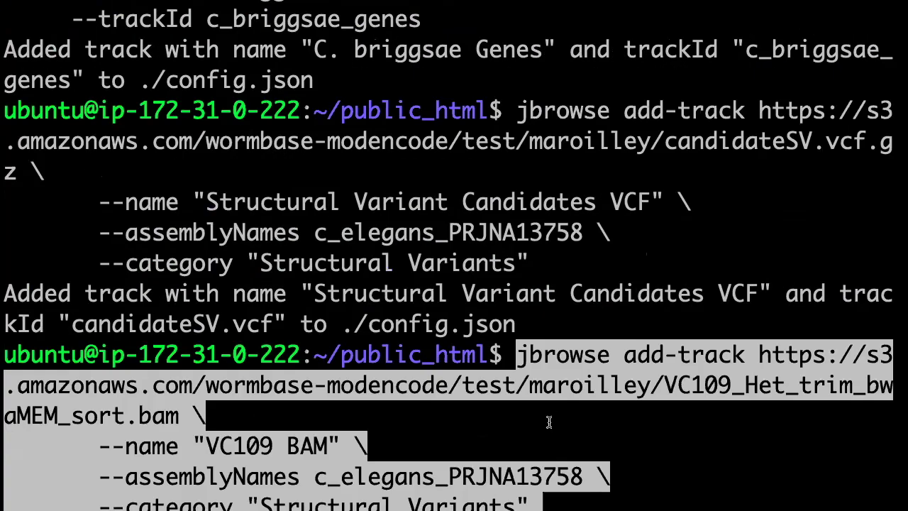
{"action": "key", "text": "Return"}
Return to the wiki tutorial in Firefox and copy the link address of the Manta file candidateSV.vcf.gz
{"action": "key", "text": "super+Tab"}
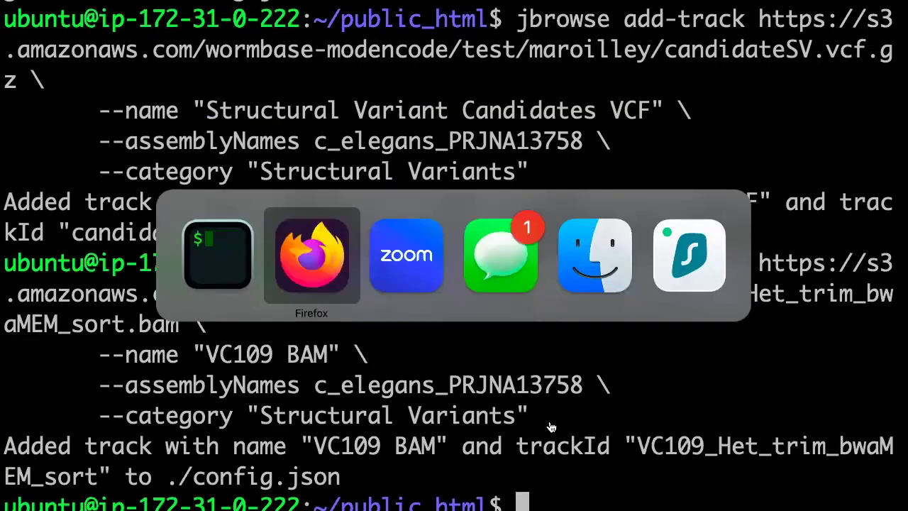
{"action": "scroll", "coordinate": [355, 335], "scroll_direction": "up", "scroll_amount": 10}
{"action": "scroll", "coordinate": [357, 341], "scroll_direction": "up", "scroll_amount": 8}
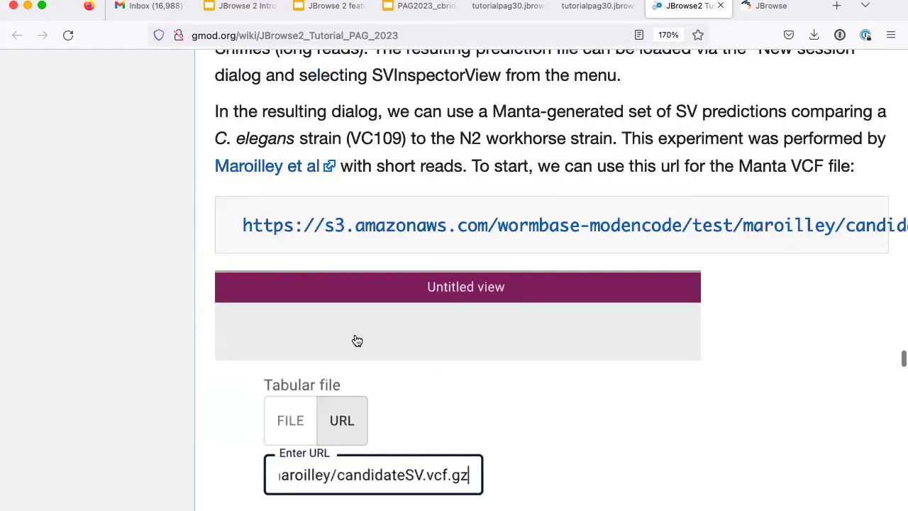
{"action": "scroll", "coordinate": [355, 339], "scroll_direction": "down", "scroll_amount": 1}
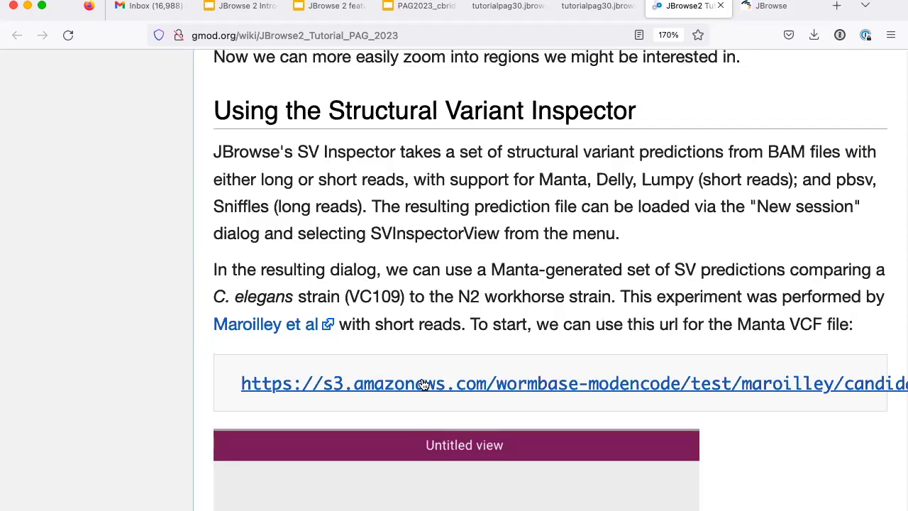
{"action": "scroll", "coordinate": [422, 384], "scroll_direction": "right", "scroll_amount": 5}
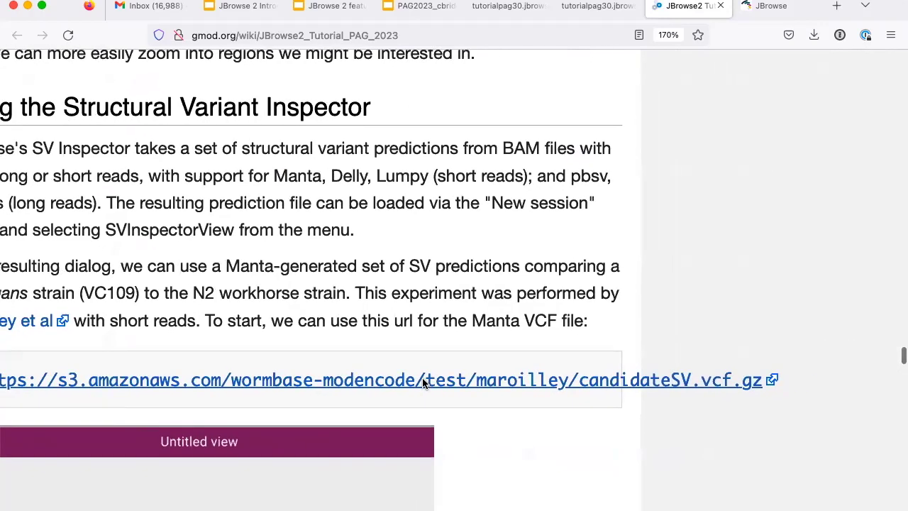
{"action": "right_click", "coordinate": [424, 382]}
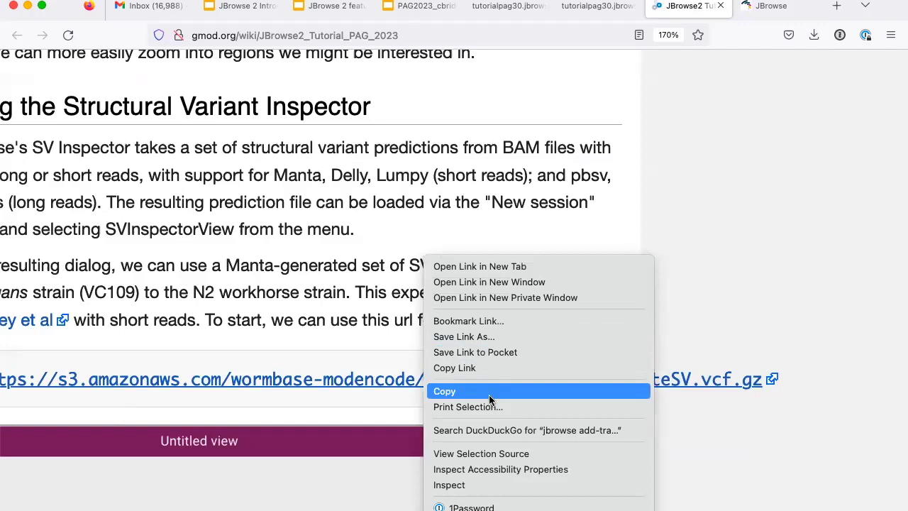
{"action": "left_click", "coordinate": [471, 367]}
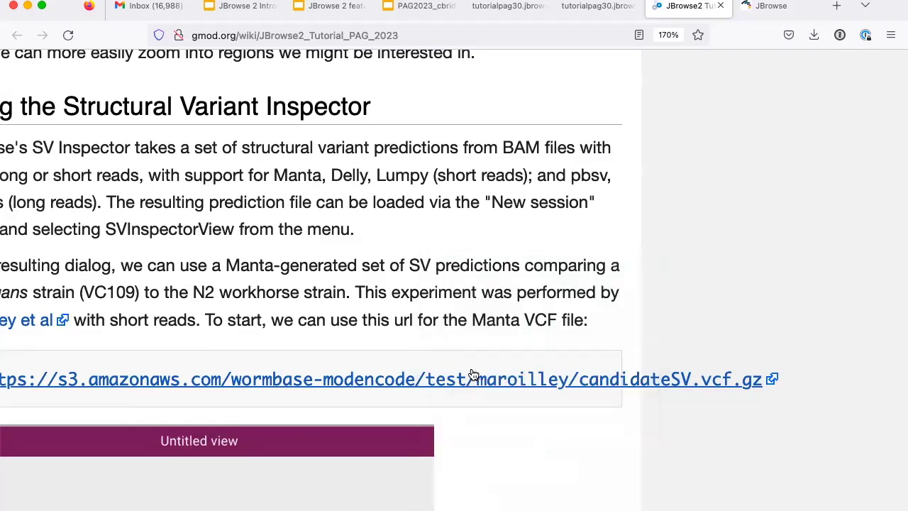
{"action": "scroll", "coordinate": [556, 419], "scroll_direction": "left", "scroll_amount": 5}
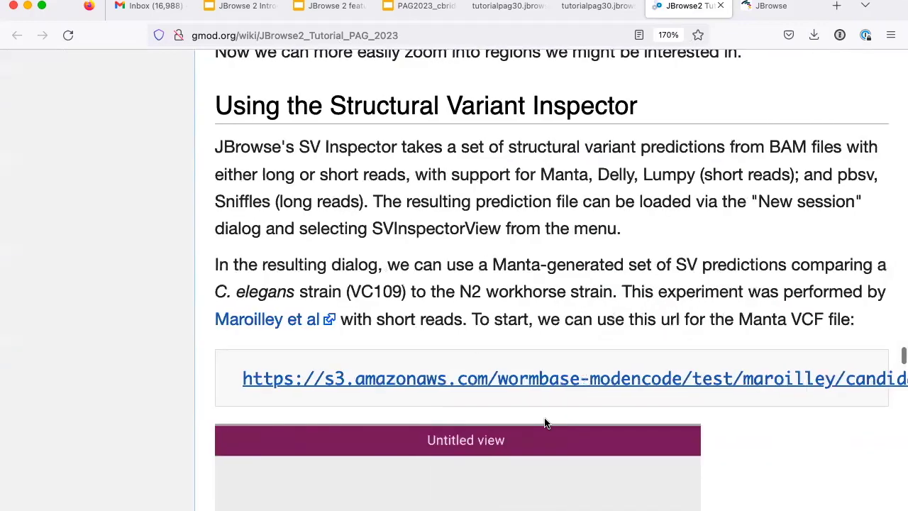
Switch to JBrowse, start a new session and launch an SV inspector view
{"action": "left_click", "coordinate": [742, 6]}
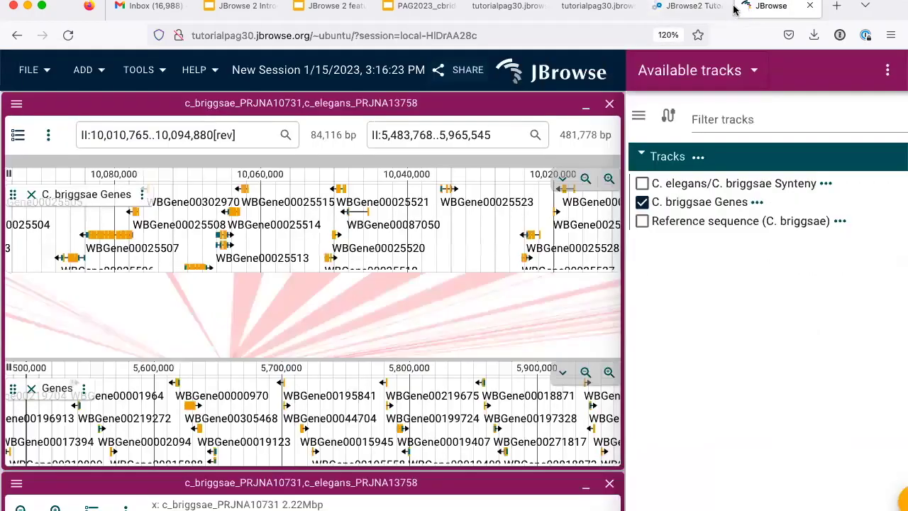
{"action": "left_click", "coordinate": [31, 74]}
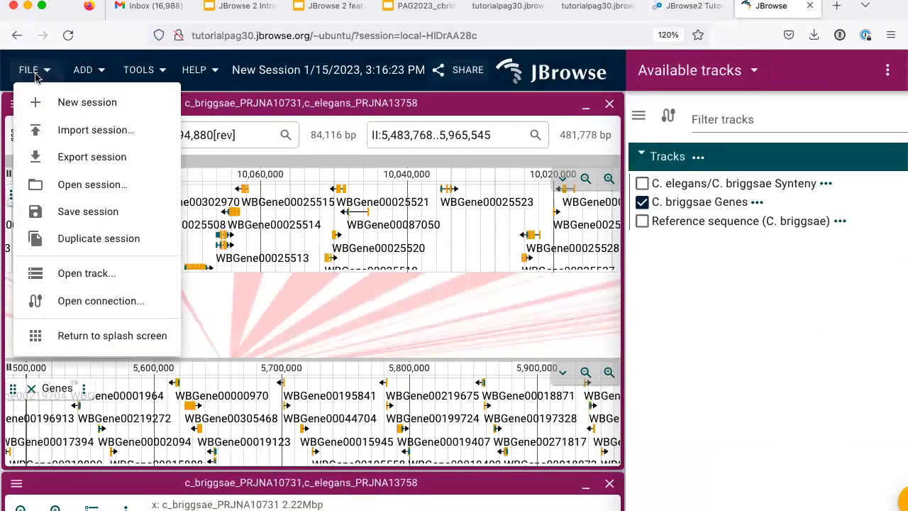
{"action": "left_click", "coordinate": [66, 104]}
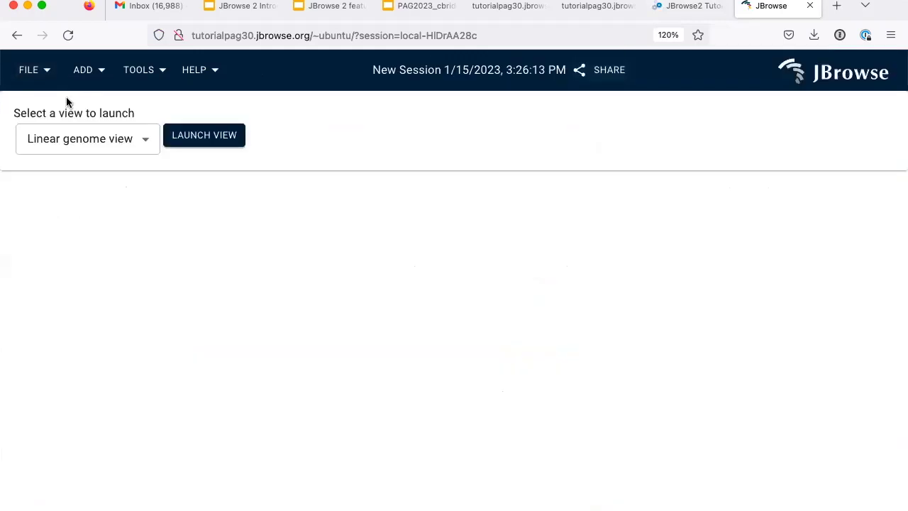
{"action": "left_click", "coordinate": [134, 149]}
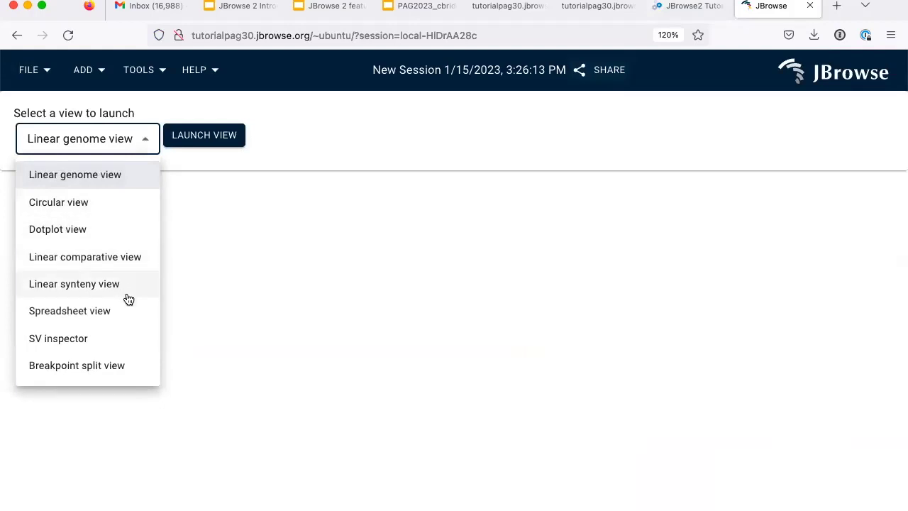
{"action": "left_click", "coordinate": [62, 348]}
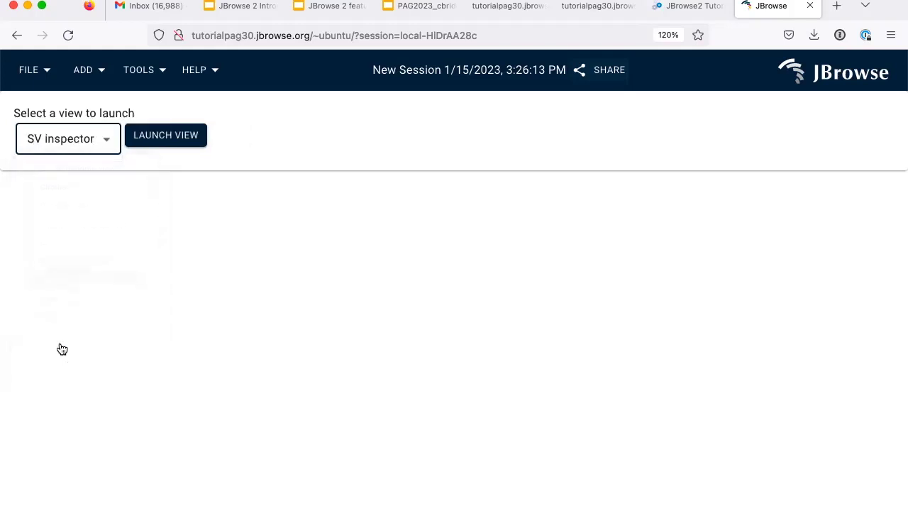
{"action": "left_click", "coordinate": [178, 135]}
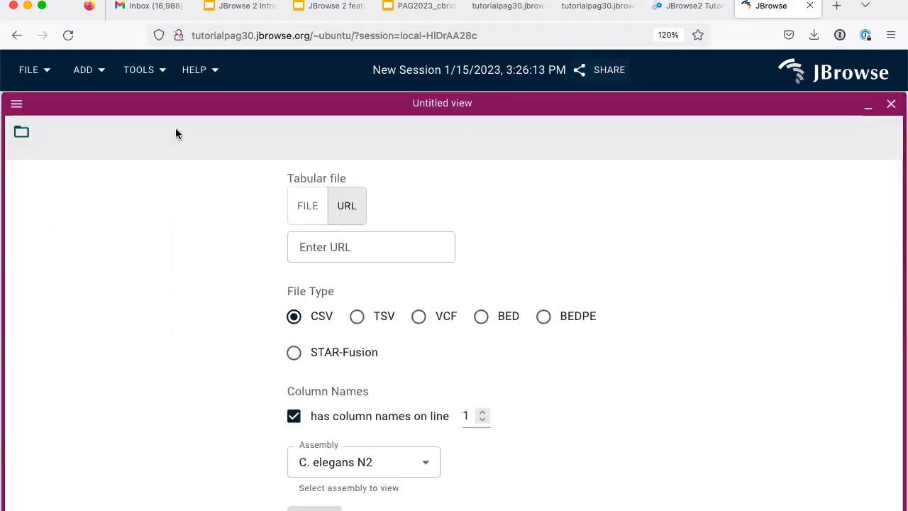
Load the copied candidateSV.vcf.gz URL into the SV inspector as a VCF against the C. elegans N2 assembly
{"action": "left_click", "coordinate": [333, 250]}
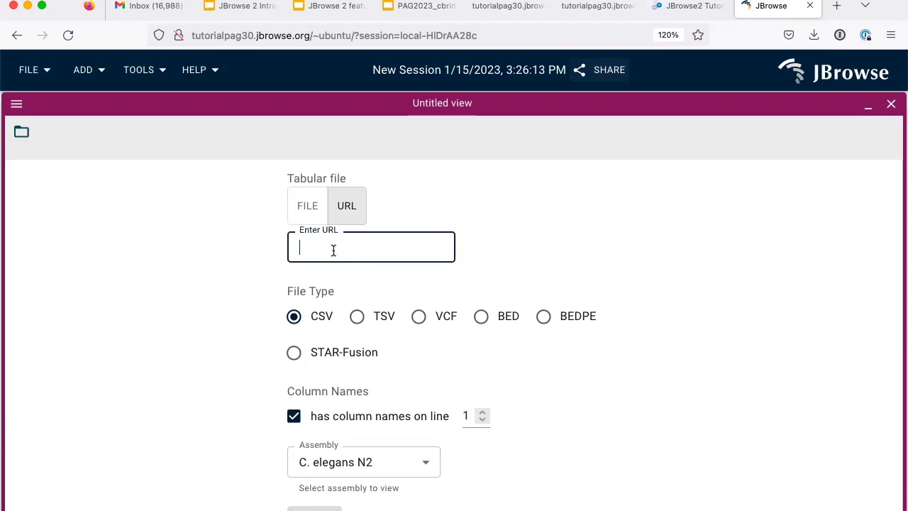
{"action": "key", "text": "super+v"}
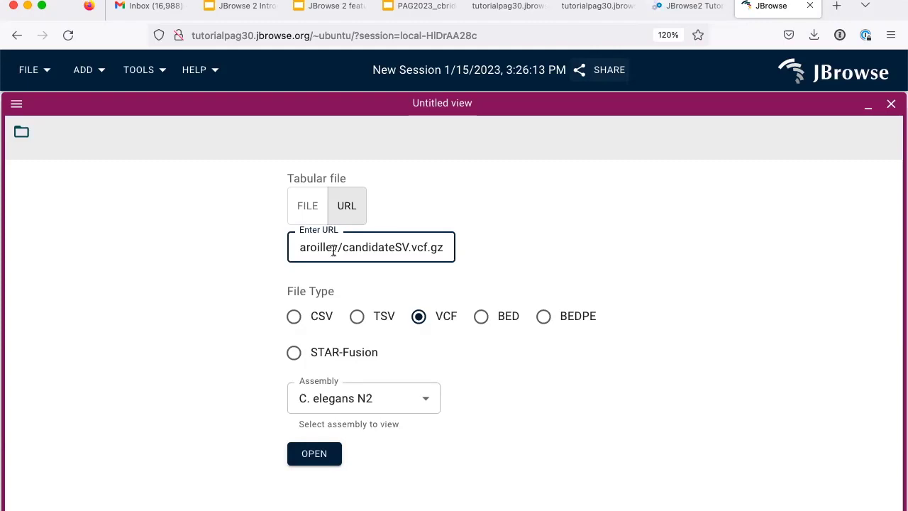
{"action": "left_click", "coordinate": [385, 405]}
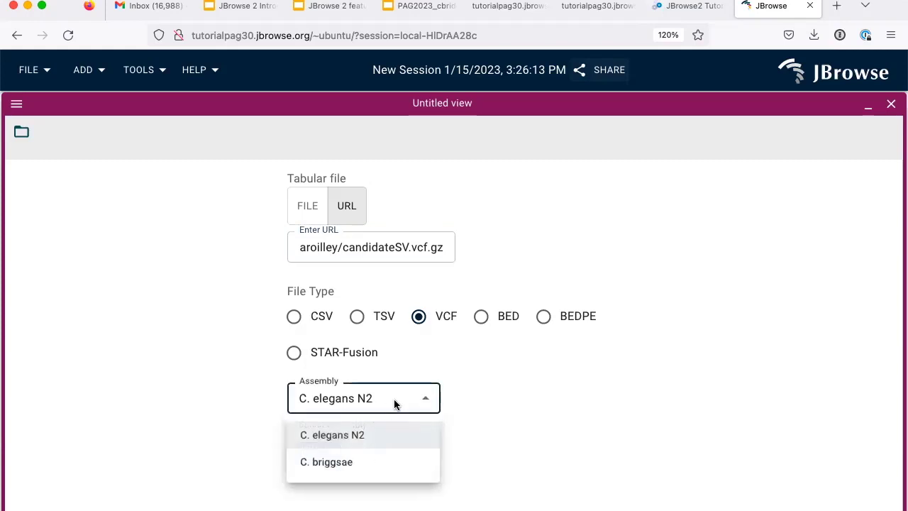
{"action": "left_click", "coordinate": [480, 393]}
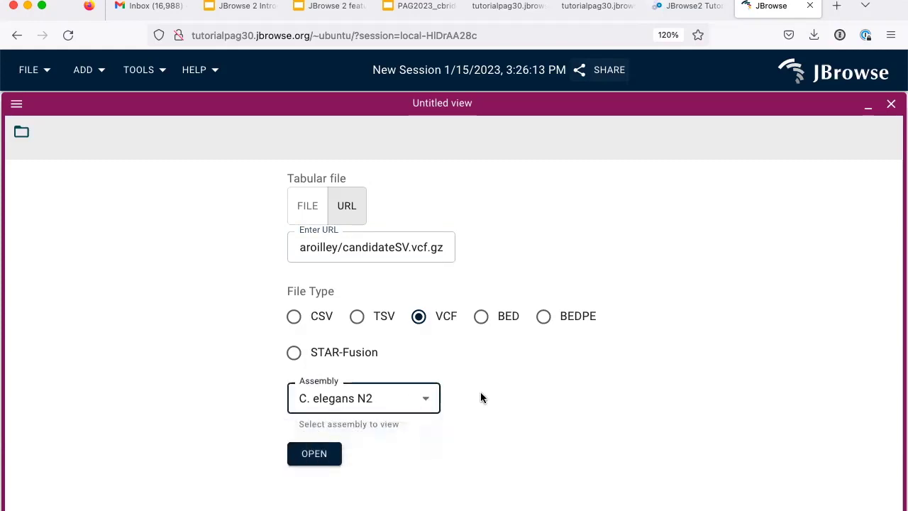
{"action": "left_click", "coordinate": [311, 456]}
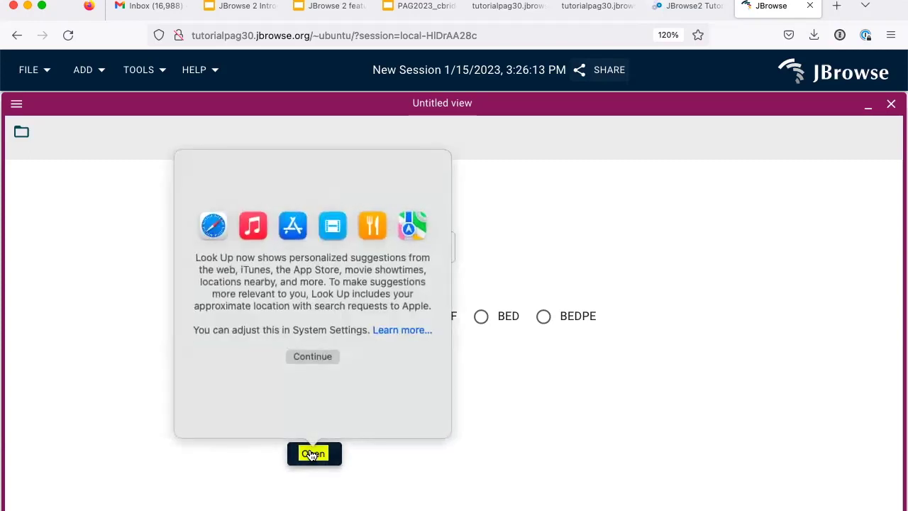
{"action": "left_click", "coordinate": [170, 483]}
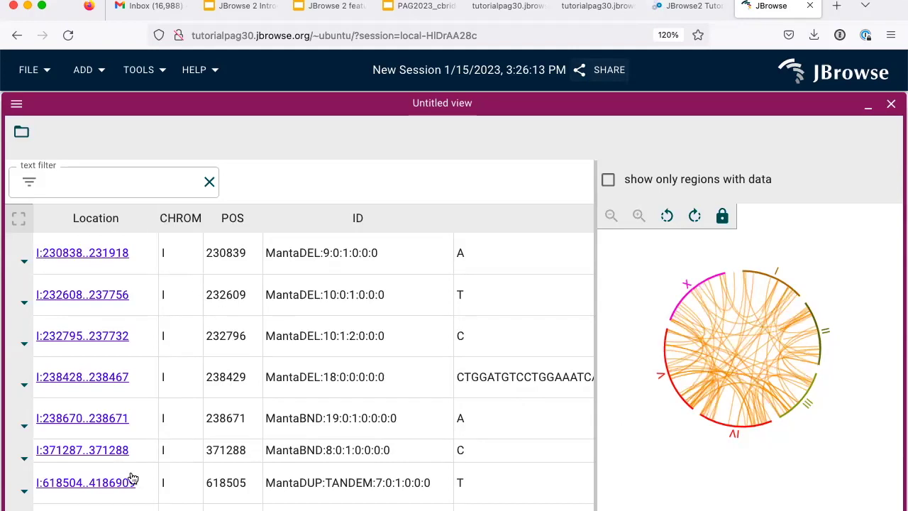
Create a filter on the Location column of the structural variant table
{"action": "scroll", "coordinate": [162, 426], "scroll_direction": "down", "scroll_amount": 2}
{"action": "scroll", "coordinate": [160, 426], "scroll_direction": "up", "scroll_amount": 2}
{"action": "left_click", "coordinate": [150, 219]}
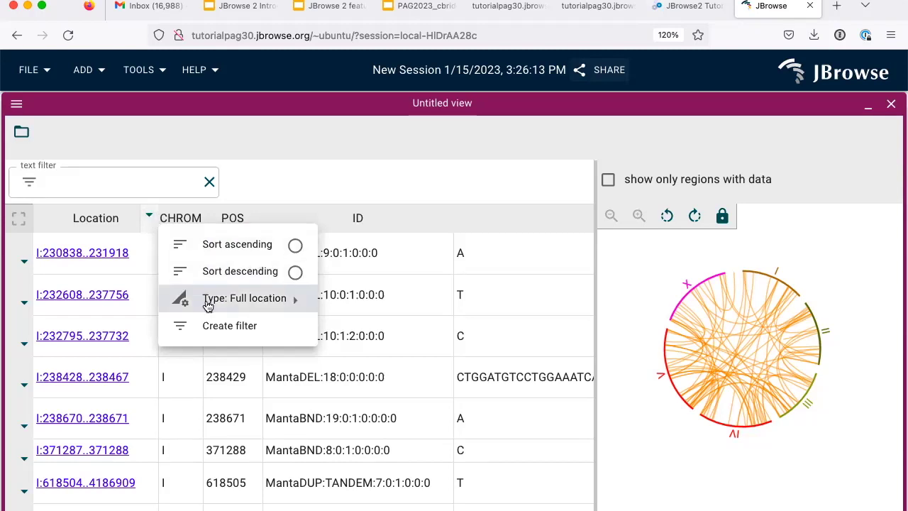
{"action": "mouse_move", "coordinate": [222, 308]}
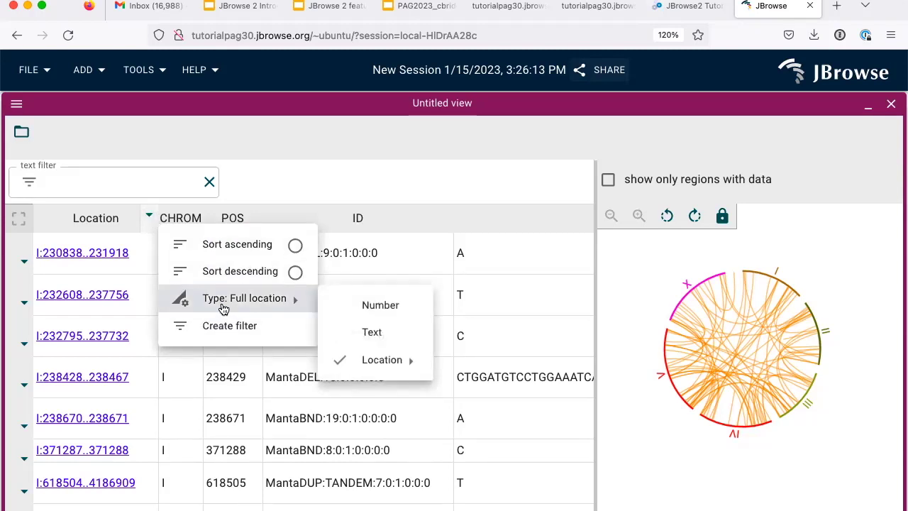
{"action": "left_click", "coordinate": [221, 326]}
Go to the wiki tutorial and copy the unc-36 gene coordinates III:8,193,845..8,201,219
{"action": "key", "text": "super+Tab"}
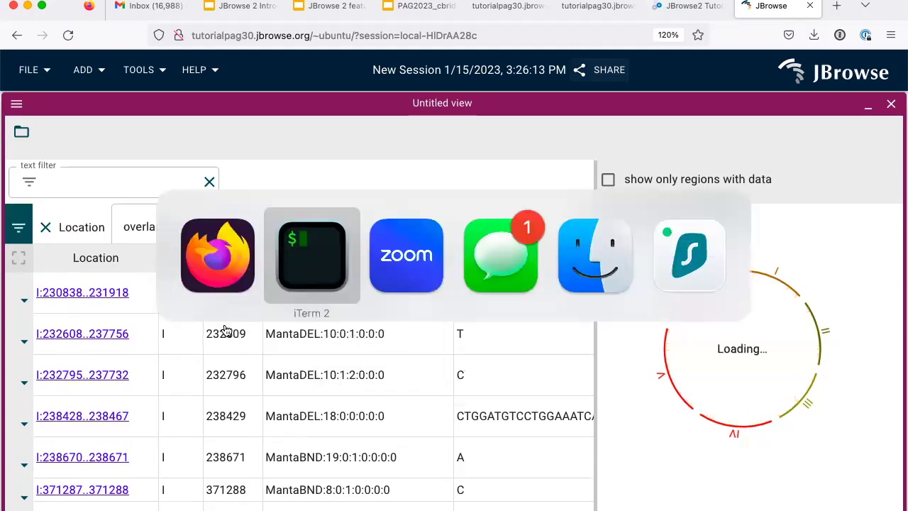
{"action": "key", "text": "super+Tab"}
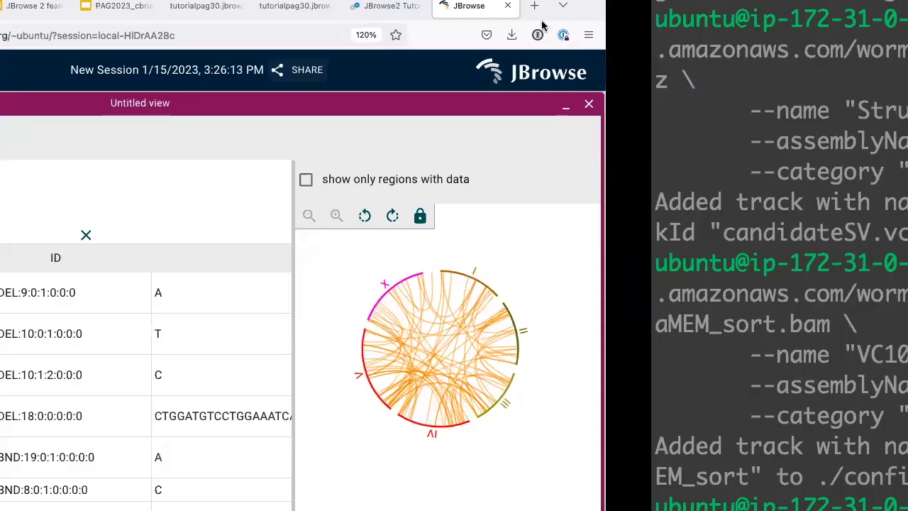
{"action": "left_click", "coordinate": [382, 5]}
{"action": "scroll", "coordinate": [72, 245], "scroll_direction": "down", "scroll_amount": 2}
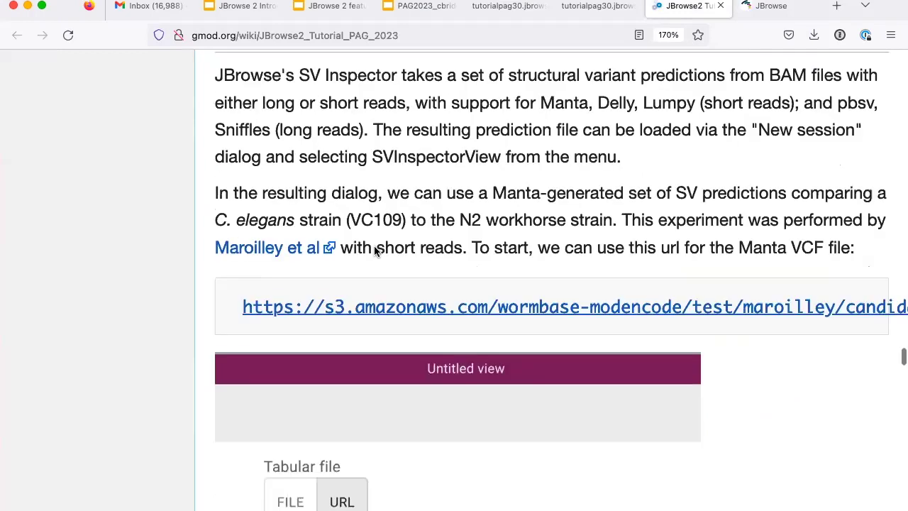
{"action": "scroll", "coordinate": [375, 248], "scroll_direction": "down", "scroll_amount": 15}
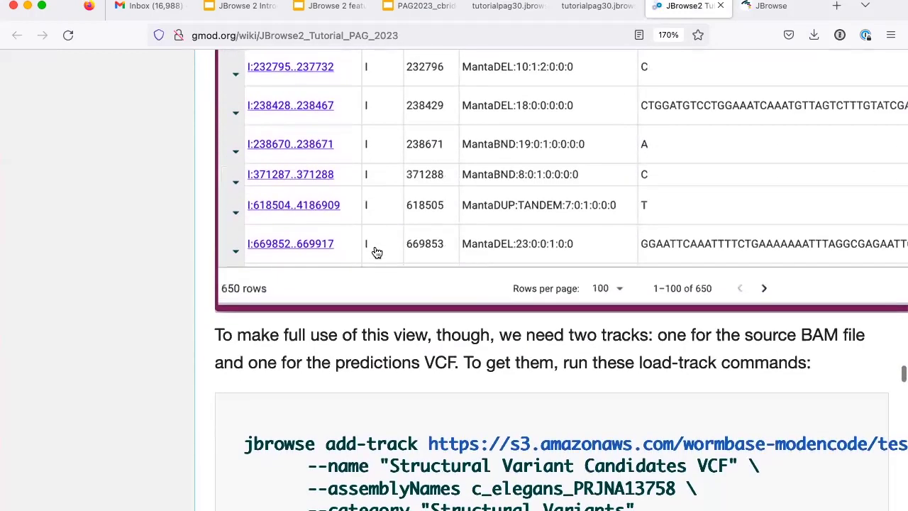
{"action": "scroll", "coordinate": [377, 253], "scroll_direction": "down", "scroll_amount": 15}
{"action": "scroll", "coordinate": [374, 248], "scroll_direction": "down", "scroll_amount": 6}
{"action": "left_click_drag", "start_coordinate": [243, 343], "coordinate": [516, 348]}
{"action": "key", "text": "super+c"}
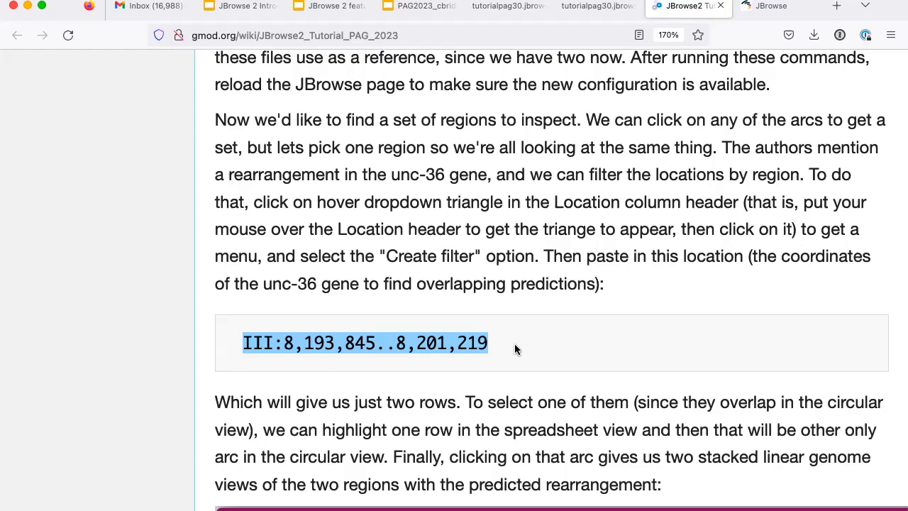
Return to JBrowse and set the Location filter's "overlaps with" range to III:8,193,845..8,201,219
{"action": "key", "text": "super+Tab"}
{"action": "key", "text": "super+Tab"}
{"action": "key", "text": "super+Tab"}
{"action": "key", "text": "super+Tab"}
{"action": "key", "text": "super+Tab"}
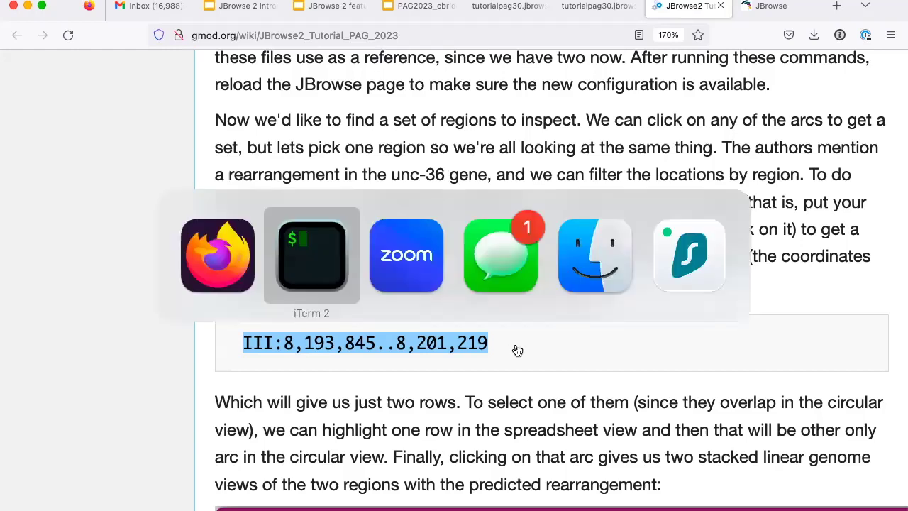
{"action": "key", "text": "super+Tab"}
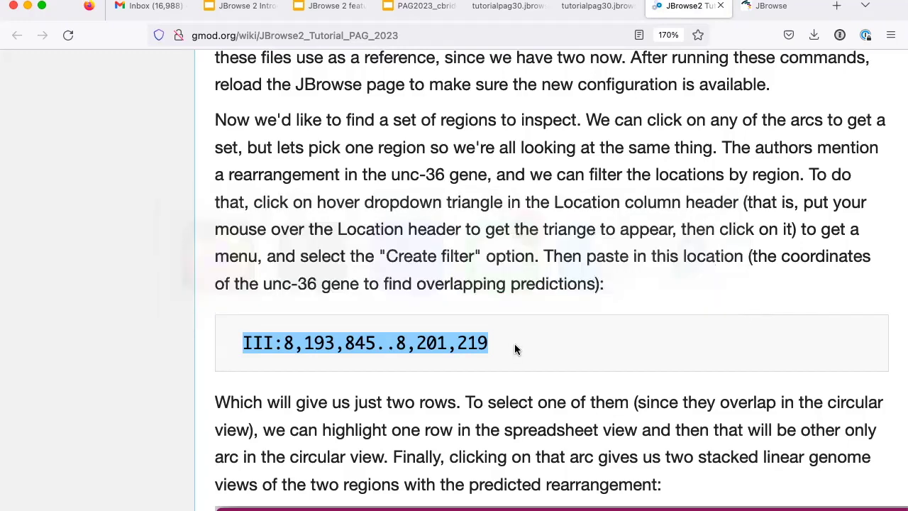
{"action": "left_click", "coordinate": [756, 8]}
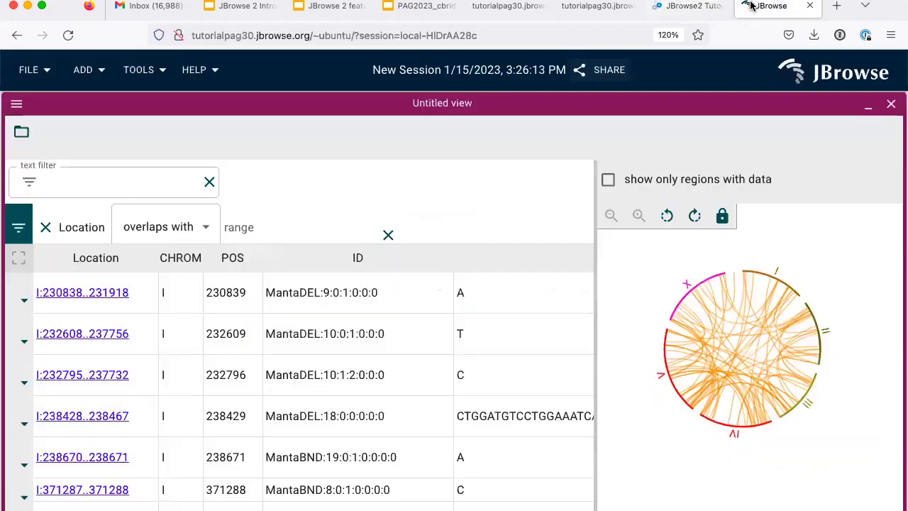
{"action": "left_click", "coordinate": [44, 71]}
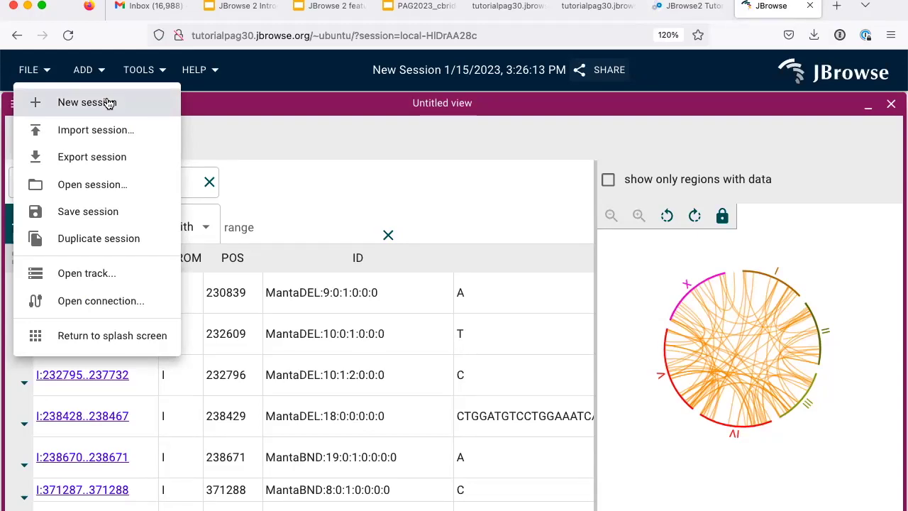
{"action": "left_click", "coordinate": [321, 192]}
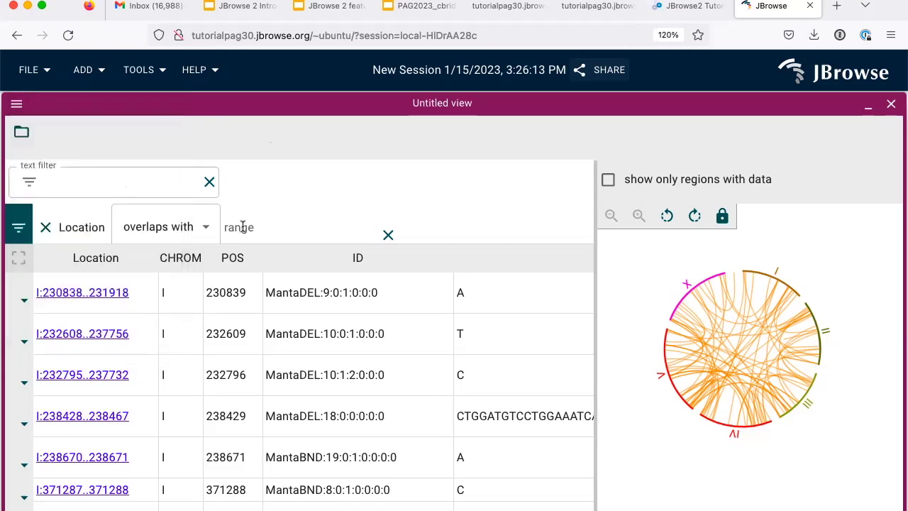
{"action": "left_click", "coordinate": [242, 227]}
{"action": "key", "text": "super+v"}
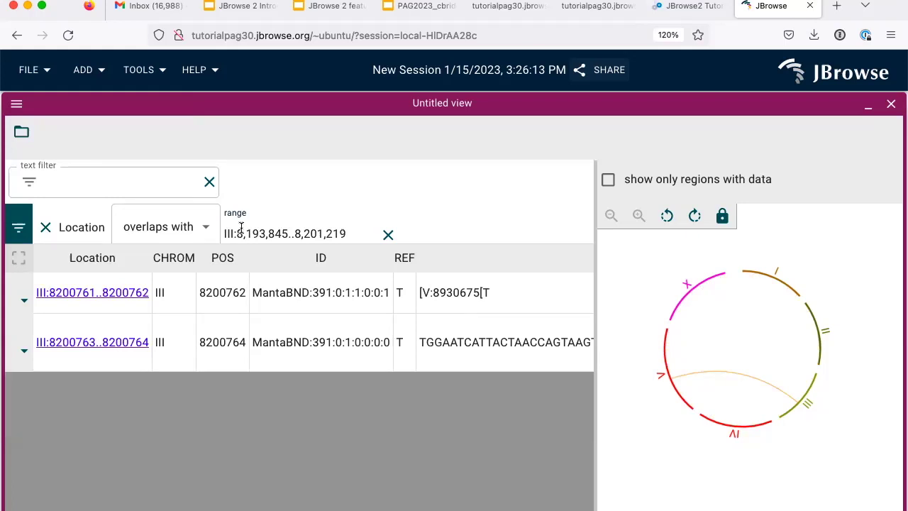
{"action": "left_click", "coordinate": [143, 255]}
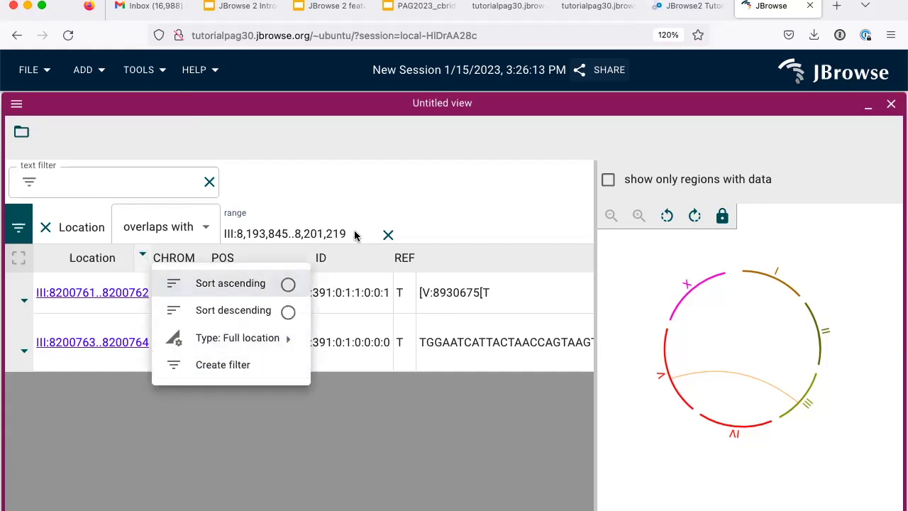
{"action": "left_click", "coordinate": [401, 167]}
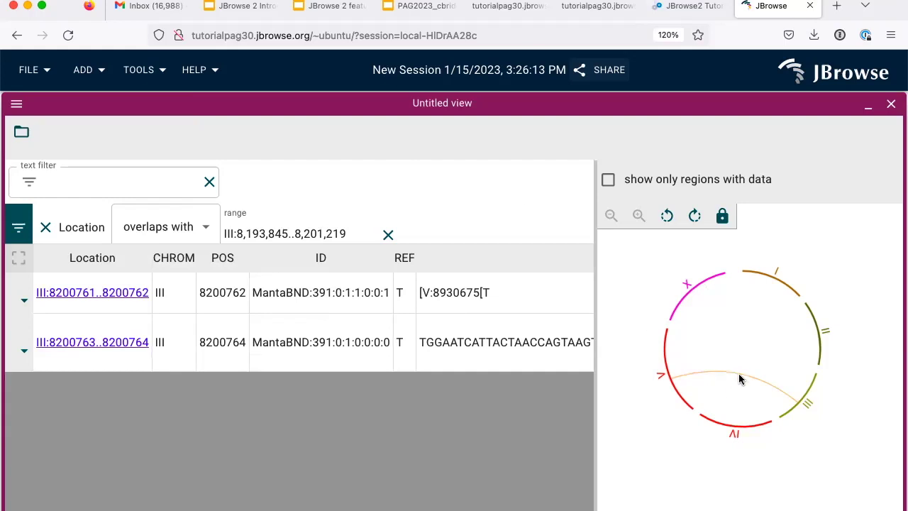
Highlight the III:8200761..8200762 row and open its arc's split detail view with the track selector for chromosome III
{"action": "left_click", "coordinate": [18, 282]}
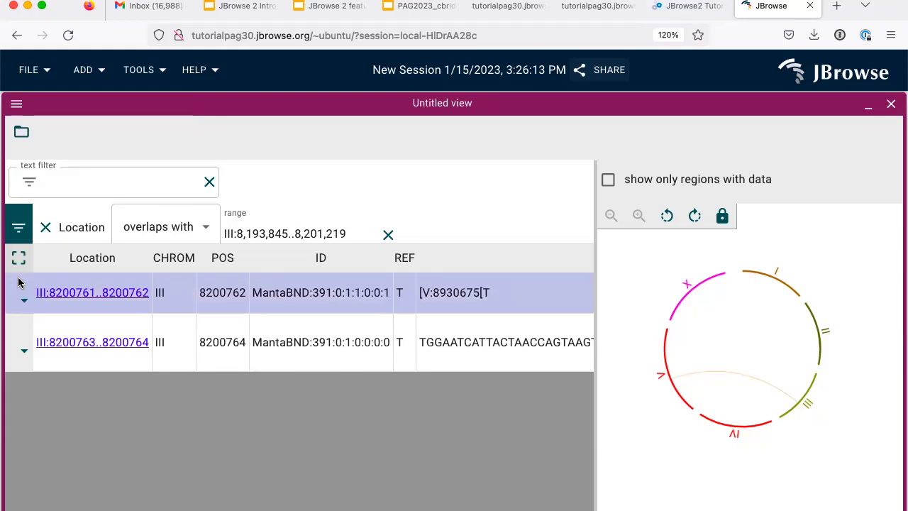
{"action": "left_click", "coordinate": [756, 376]}
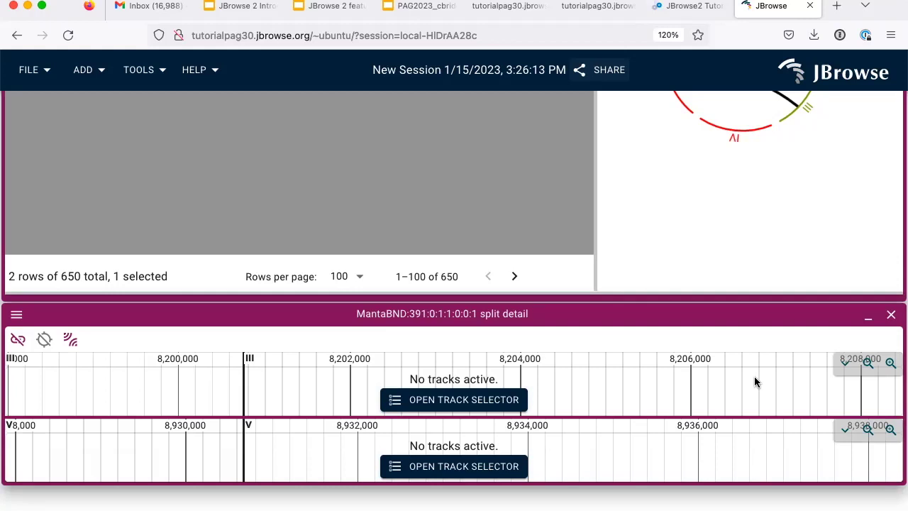
{"action": "left_click", "coordinate": [458, 401]}
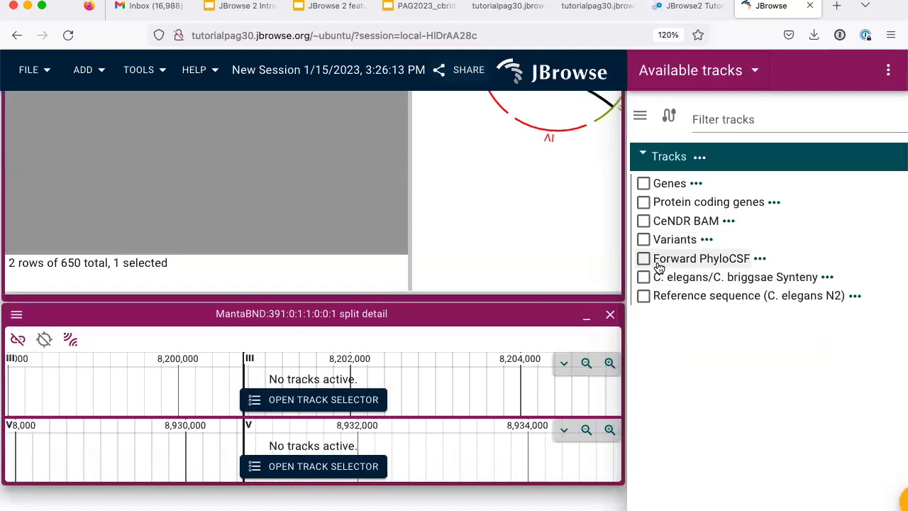
Reload the JBrowse page to refresh its track configuration and review the load-track commands in the wiki tutorial
{"action": "left_click", "coordinate": [67, 36]}
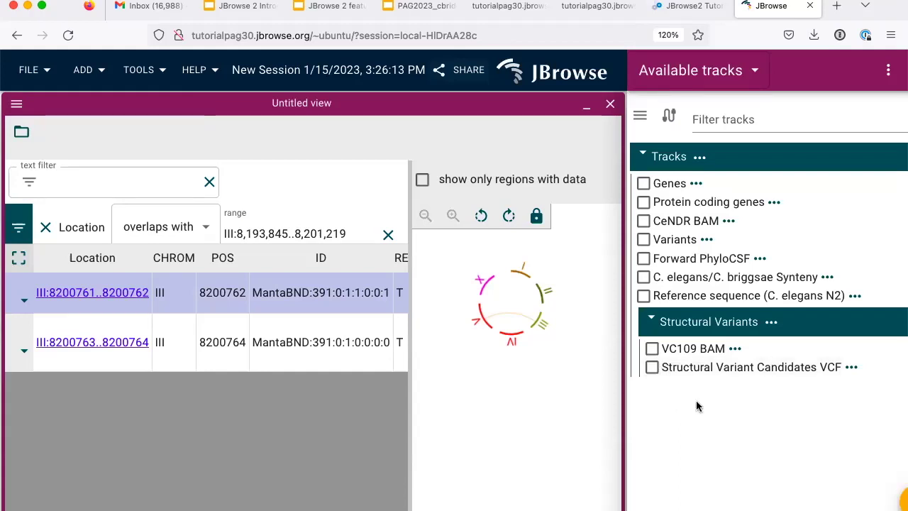
{"action": "left_click", "coordinate": [689, 6]}
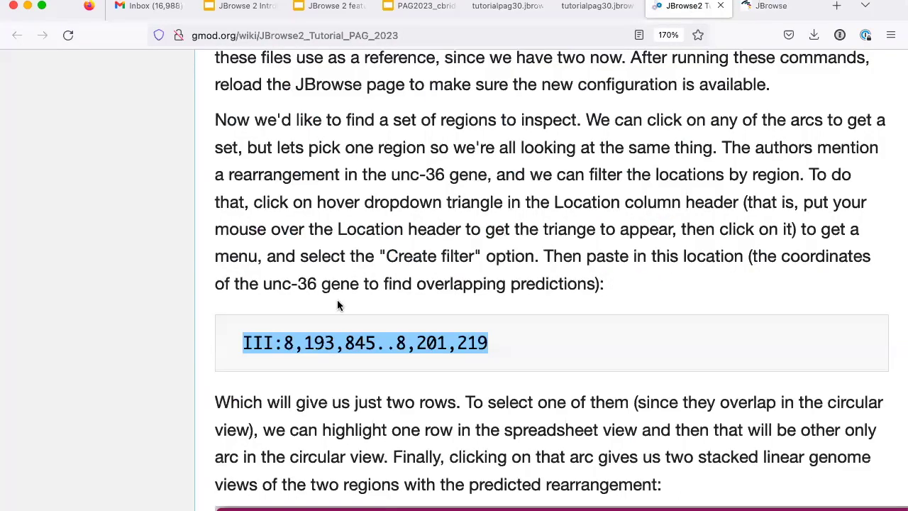
{"action": "scroll", "coordinate": [337, 301], "scroll_direction": "down", "scroll_amount": 10}
{"action": "scroll", "coordinate": [337, 301], "scroll_direction": "up", "scroll_amount": 1}
{"action": "scroll", "coordinate": [338, 302], "scroll_direction": "down", "scroll_amount": 1}
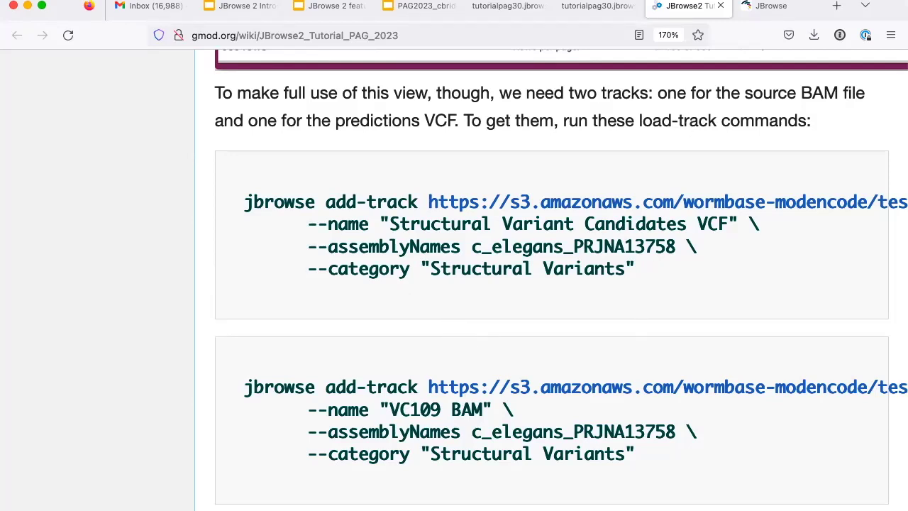
Back in JBrowse, show the VC109 BAM and Structural Variant Candidates VCF tracks in the split detail's chromosome III view
{"action": "left_click", "coordinate": [756, 10]}
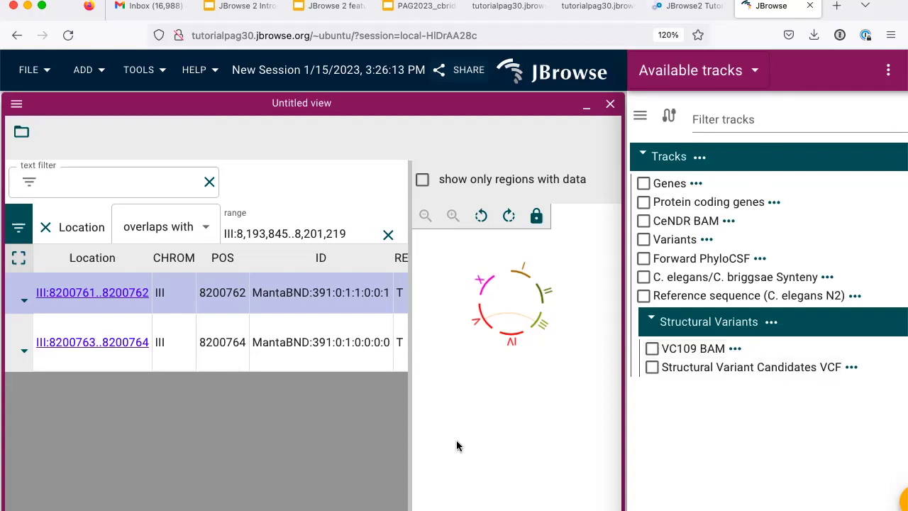
{"action": "left_click", "coordinate": [511, 328]}
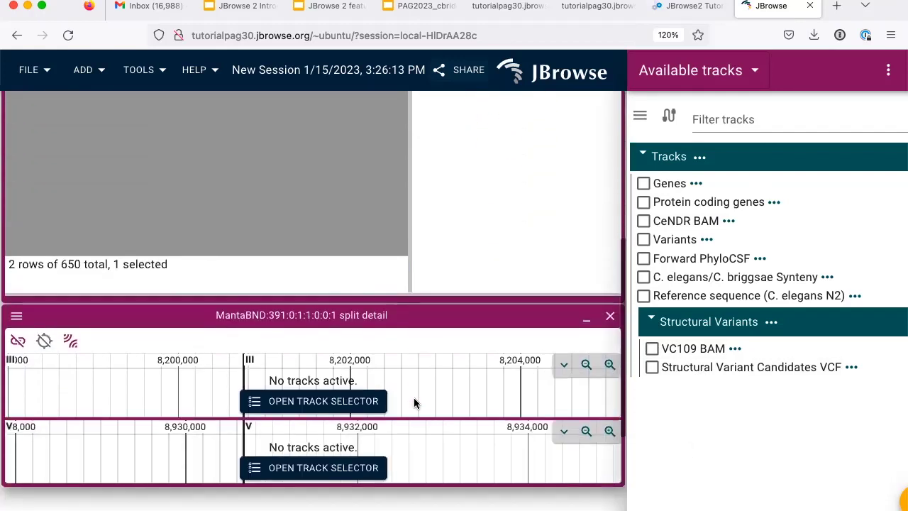
{"action": "left_click", "coordinate": [652, 349]}
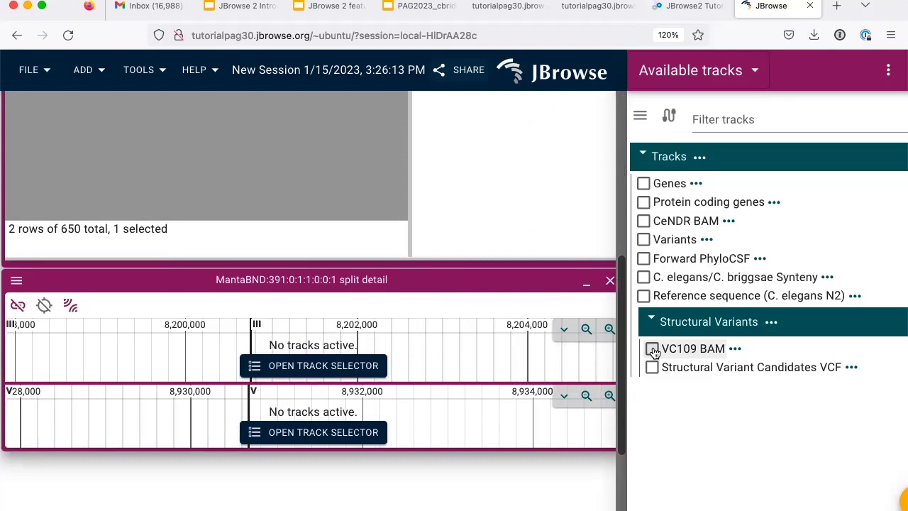
{"action": "left_click", "coordinate": [652, 368]}
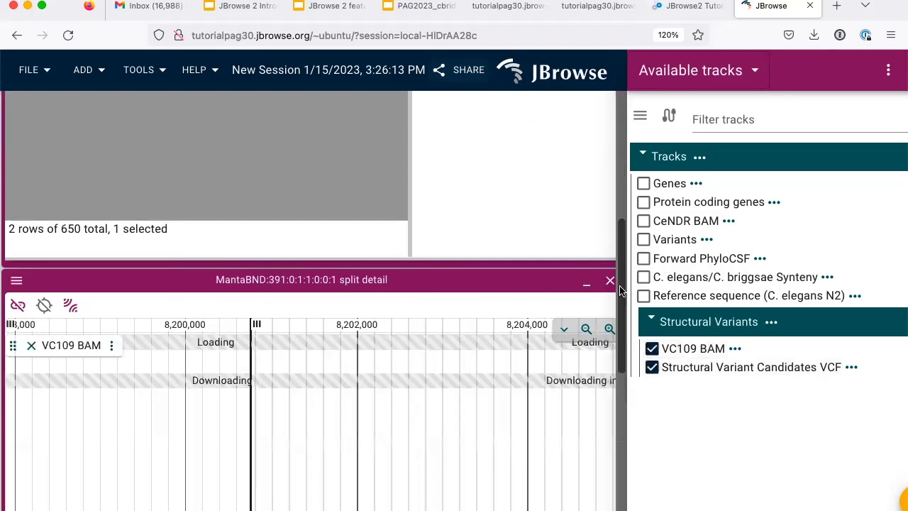
{"action": "scroll", "coordinate": [620, 291], "scroll_direction": "down", "scroll_amount": 5}
{"action": "scroll", "coordinate": [620, 291], "scroll_direction": "down", "scroll_amount": 3}
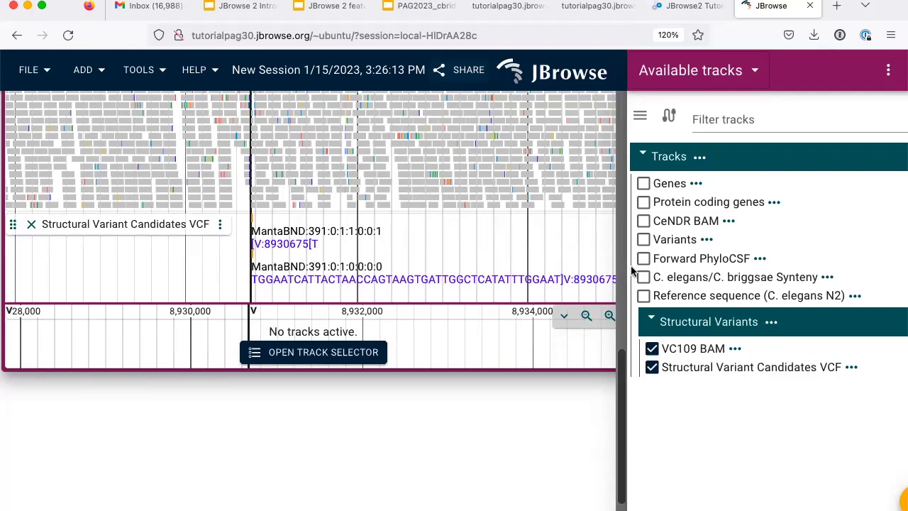
{"action": "scroll", "coordinate": [622, 292], "scroll_direction": "up", "scroll_amount": 1}
{"action": "scroll", "coordinate": [623, 293], "scroll_direction": "up", "scroll_amount": 4}
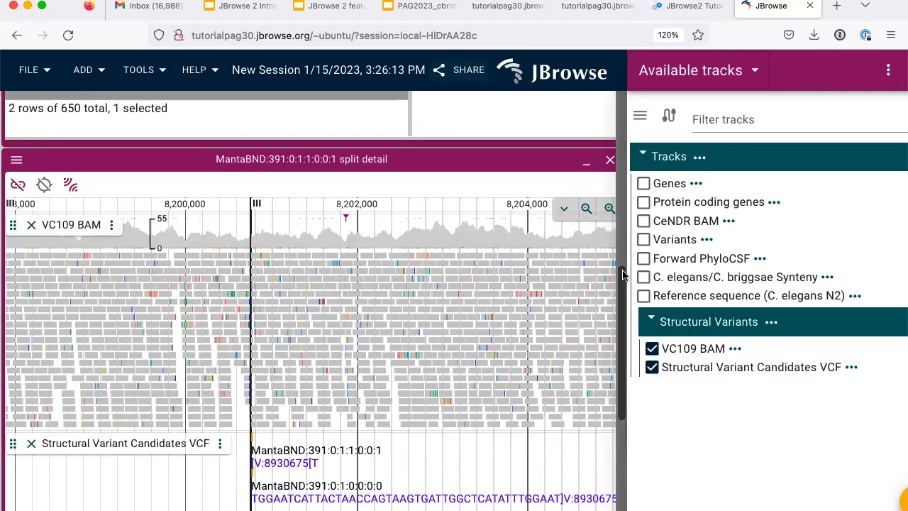
{"action": "left_click_drag", "start_coordinate": [623, 276], "coordinate": [624, 392]}
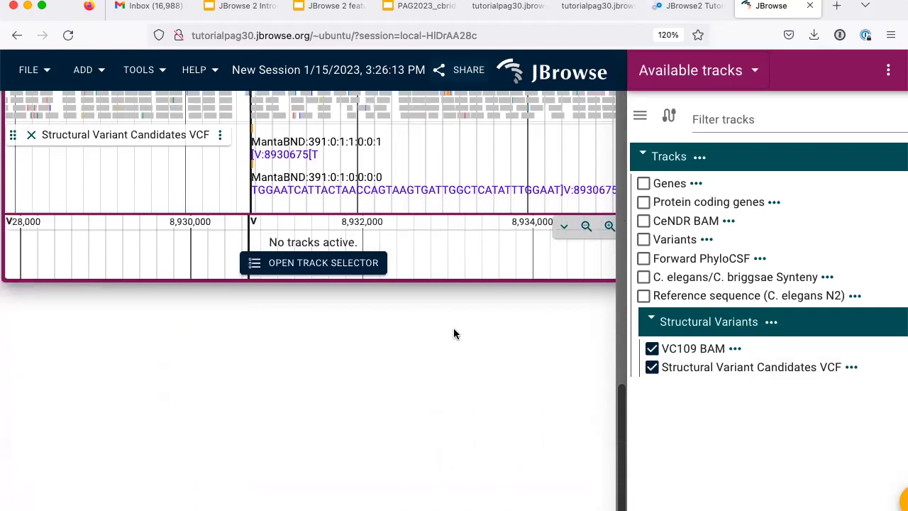
Show the VC109 BAM and Structural Variant Candidates VCF tracks in the split detail's chromosome V view
{"action": "left_click", "coordinate": [294, 264]}
{"action": "left_click", "coordinate": [651, 349]}
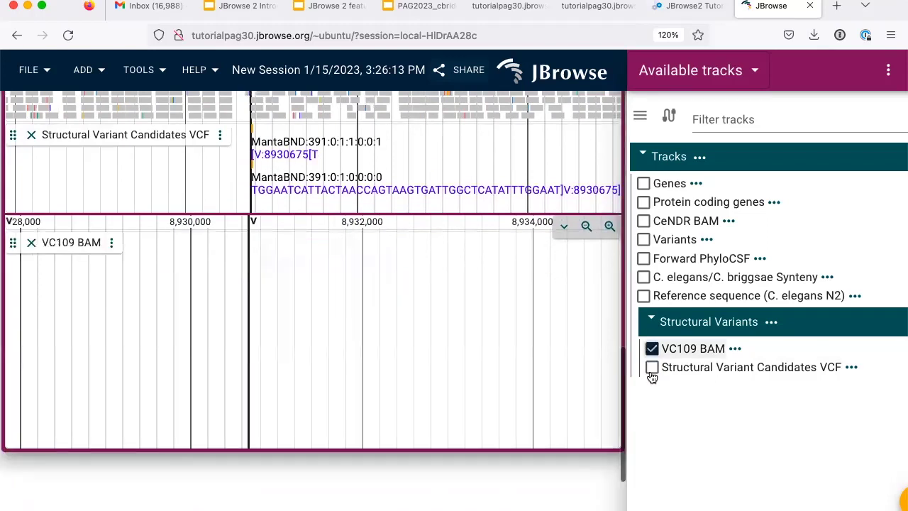
{"action": "left_click", "coordinate": [652, 367]}
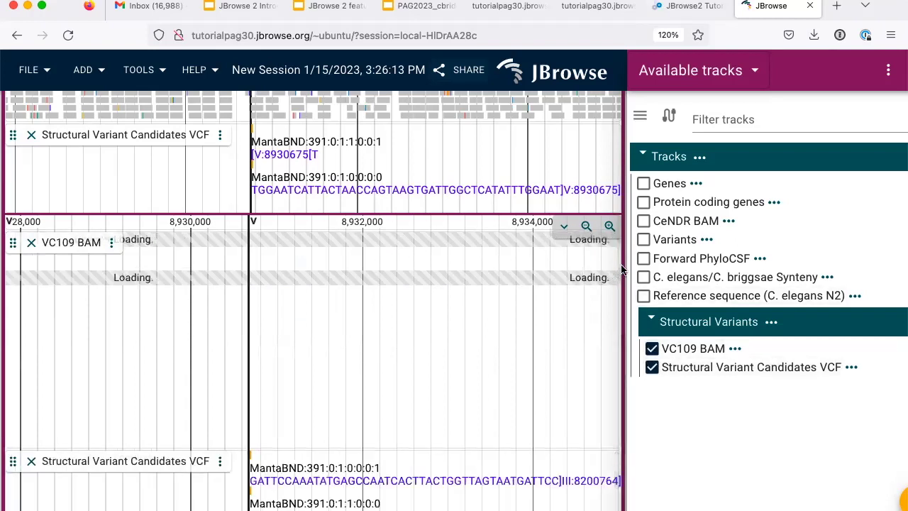
{"action": "scroll", "coordinate": [617, 310], "scroll_direction": "down", "scroll_amount": 2}
{"action": "scroll", "coordinate": [617, 310], "scroll_direction": "up", "scroll_amount": 2}
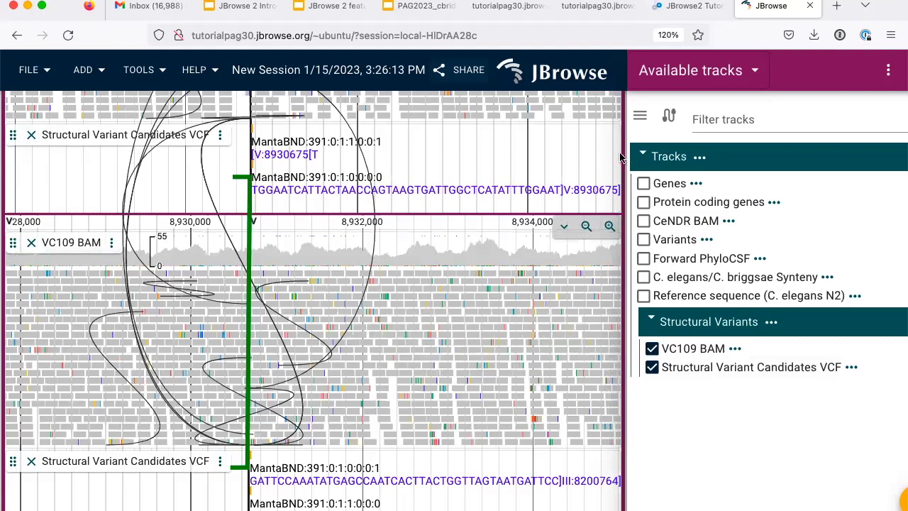
Turn off rendering of intraview links in the MantaBND:391:0:1:1:0:0:1 split detail view
{"action": "scroll", "coordinate": [617, 156], "scroll_direction": "up", "scroll_amount": 6}
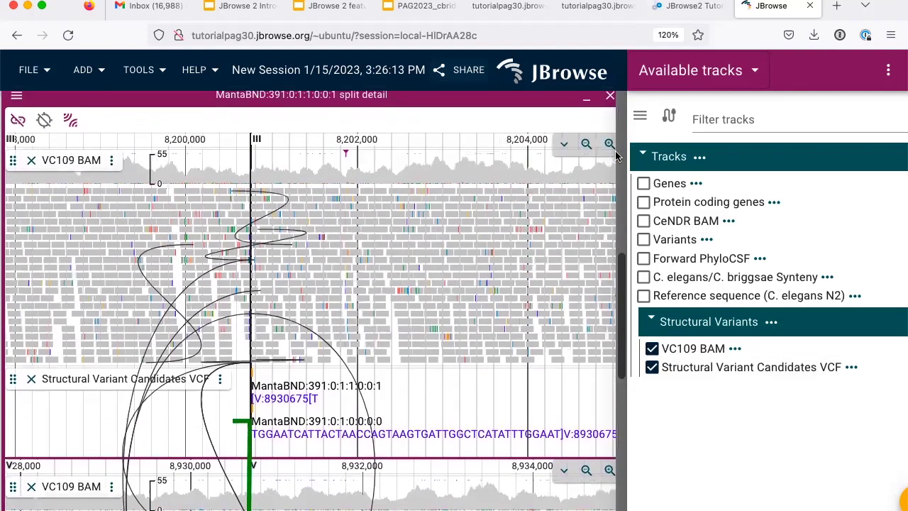
{"action": "scroll", "coordinate": [617, 156], "scroll_direction": "down", "scroll_amount": 3}
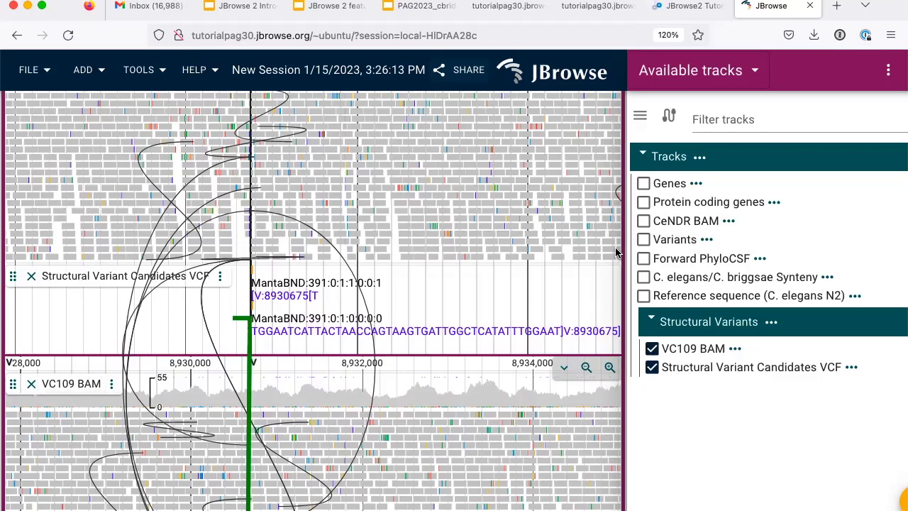
{"action": "scroll", "coordinate": [618, 253], "scroll_direction": "up", "scroll_amount": 5}
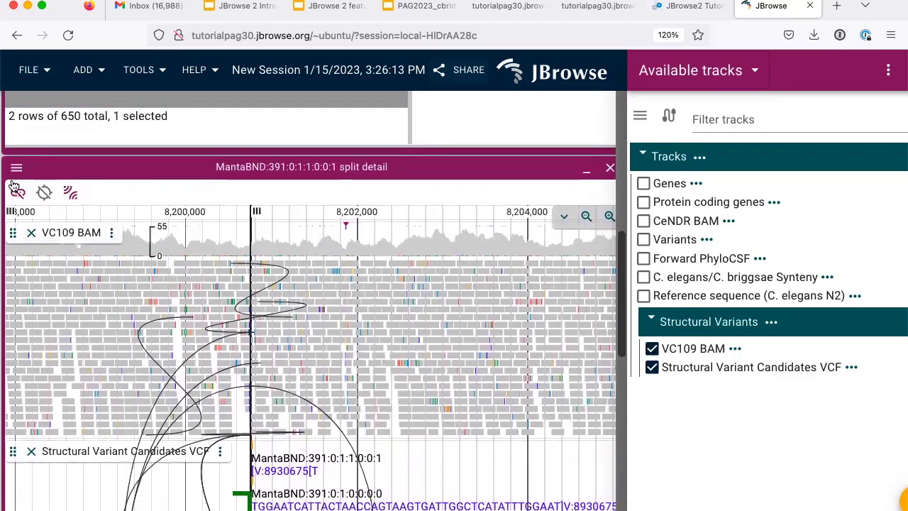
{"action": "left_click", "coordinate": [70, 192]}
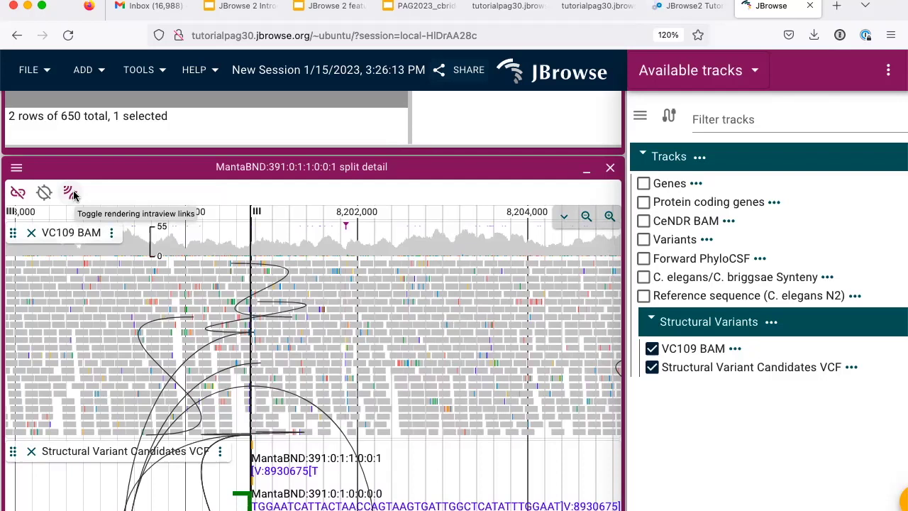
{"action": "left_click", "coordinate": [71, 193]}
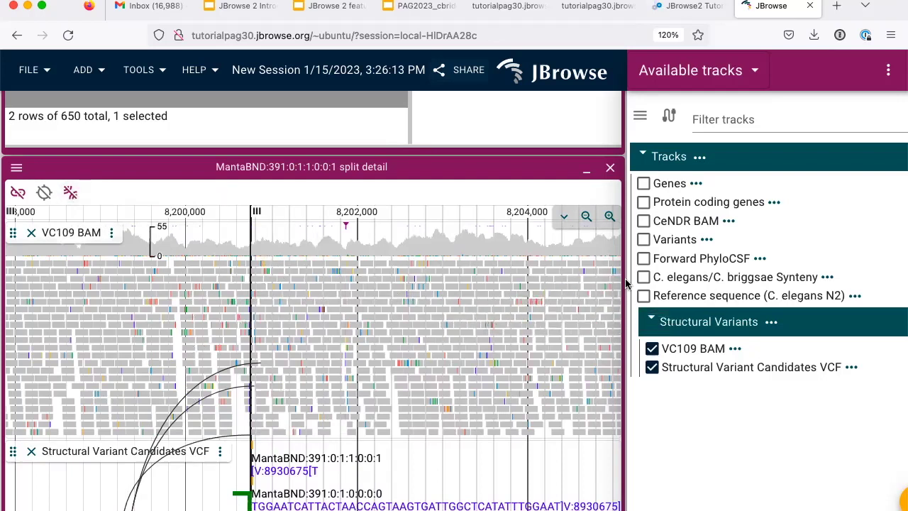
Move the Structural Variant Candidates VCF track above the VC109 BAM track in the chromosome V view
{"action": "scroll", "coordinate": [626, 283], "scroll_direction": "down", "scroll_amount": 10}
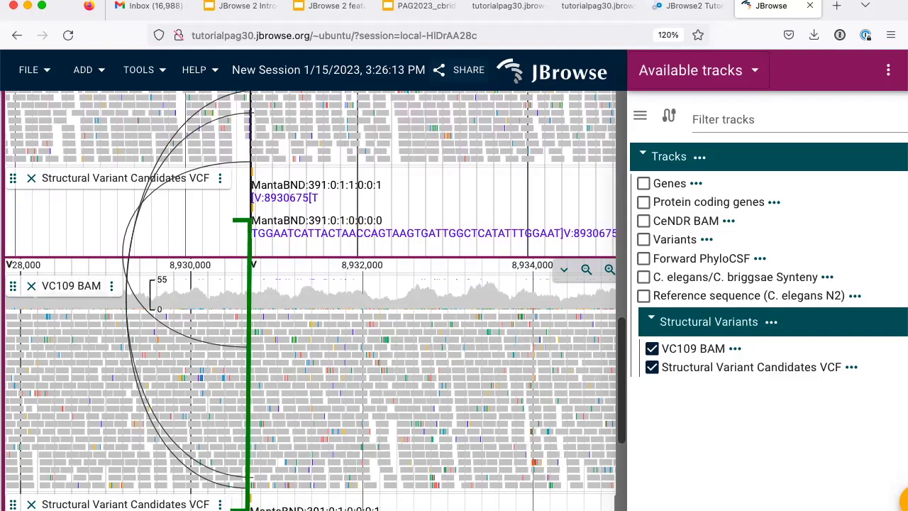
{"action": "scroll", "coordinate": [312, 384], "scroll_direction": "left", "scroll_amount": 3}
{"action": "scroll", "coordinate": [312, 384], "scroll_direction": "left", "scroll_amount": 5}
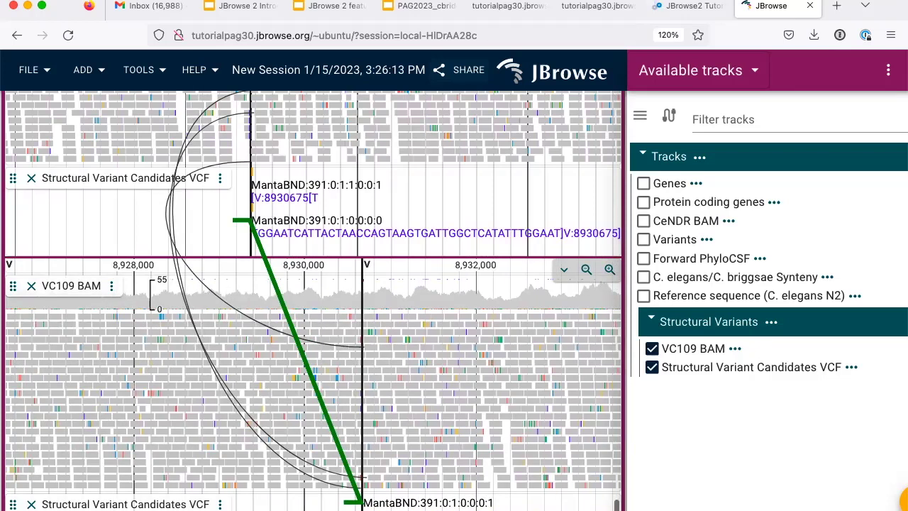
{"action": "double_click", "coordinate": [112, 504]}
{"action": "left_click_drag", "start_coordinate": [210, 504], "coordinate": [19, 305]}
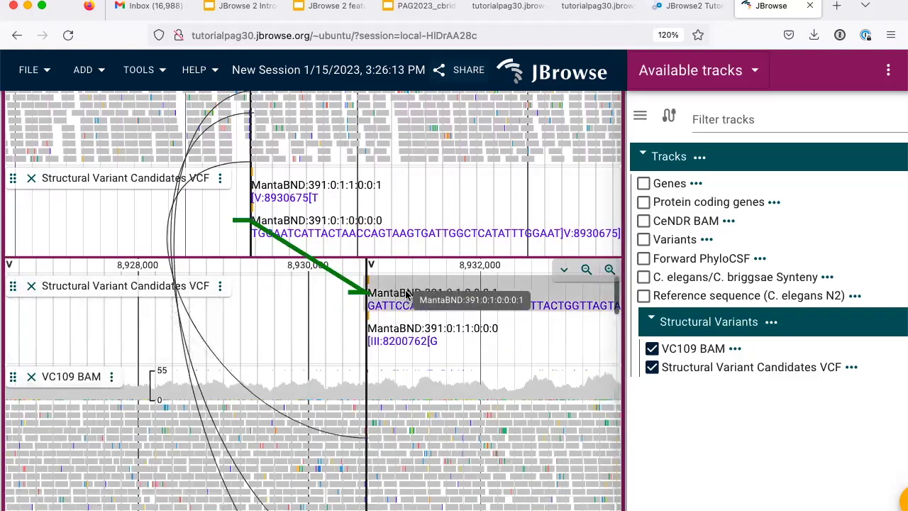
Shift the chromosome V view back and forth to examine how its breakpoint links connect to the chromosome III view
{"action": "left_click_drag", "start_coordinate": [504, 346], "coordinate": [407, 346]}
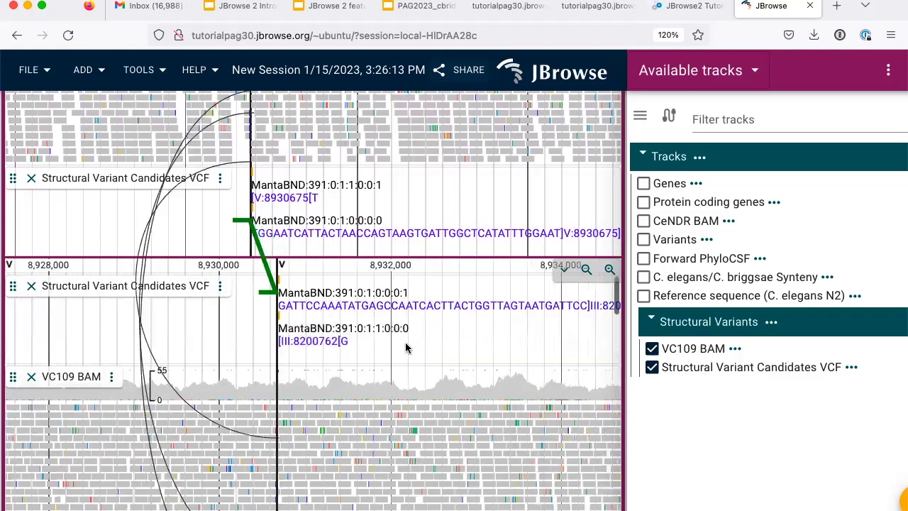
{"action": "scroll", "coordinate": [453, 332], "scroll_direction": "left", "scroll_amount": 3}
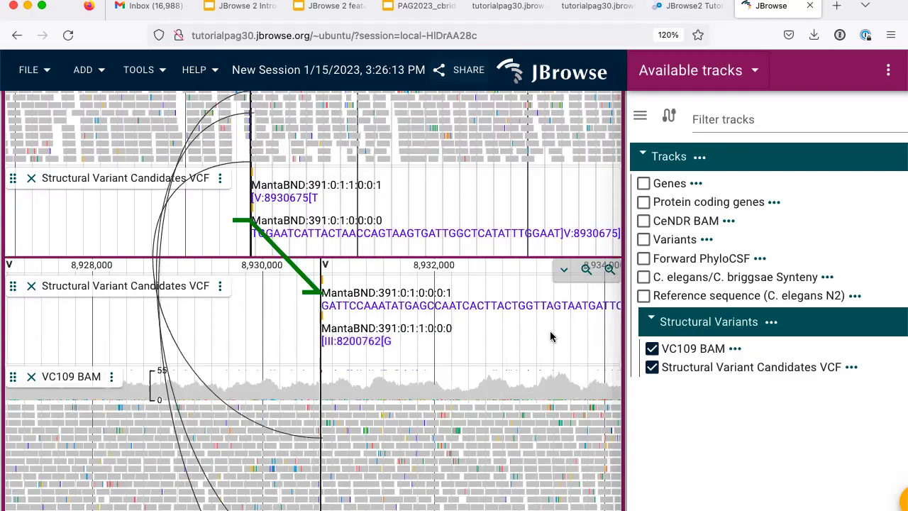
{"action": "scroll", "coordinate": [462, 355], "scroll_direction": "right", "scroll_amount": 5}
{"action": "scroll", "coordinate": [462, 355], "scroll_direction": "left", "scroll_amount": 8}
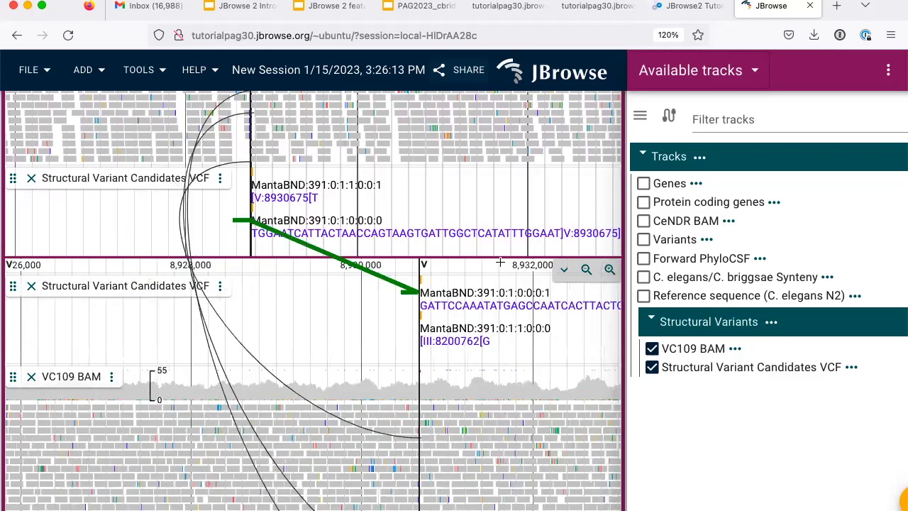
{"action": "scroll", "coordinate": [501, 312], "scroll_direction": "right", "scroll_amount": 5}
{"action": "scroll", "coordinate": [449, 200], "scroll_direction": "left", "scroll_amount": 3}
{"action": "scroll", "coordinate": [451, 203], "scroll_direction": "right", "scroll_amount": 3}
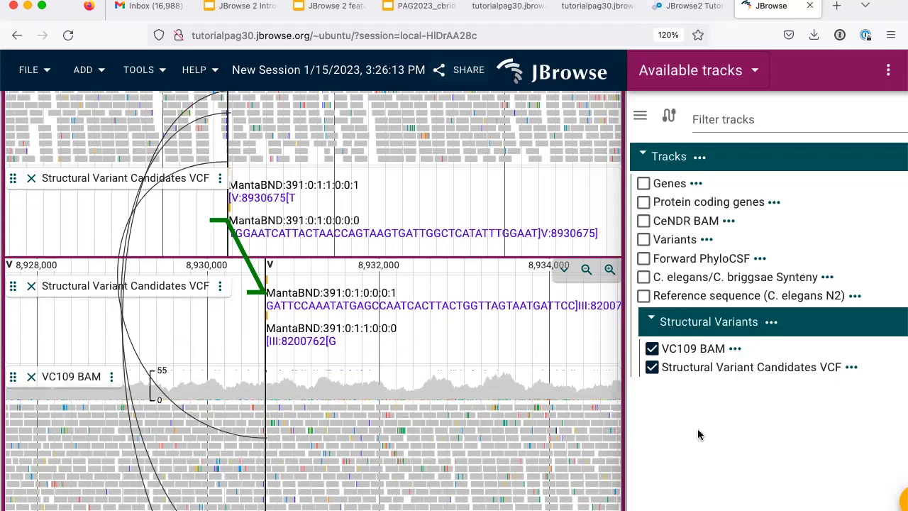
Switch to the wiki tutorial and read the introduction of the "Using JEXL to modify the display" section
{"action": "left_click", "coordinate": [685, 5]}
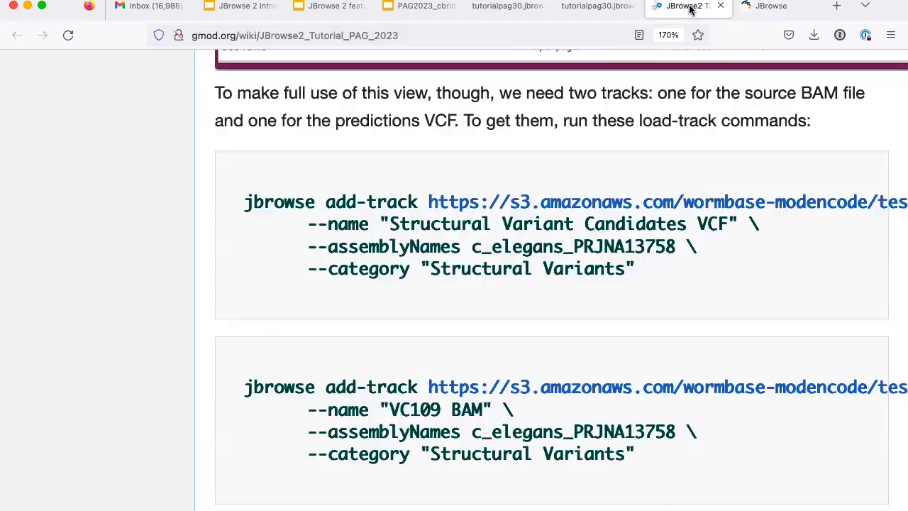
{"action": "scroll", "coordinate": [360, 317], "scroll_direction": "down", "scroll_amount": 5}
{"action": "scroll", "coordinate": [360, 321], "scroll_direction": "down", "scroll_amount": 20}
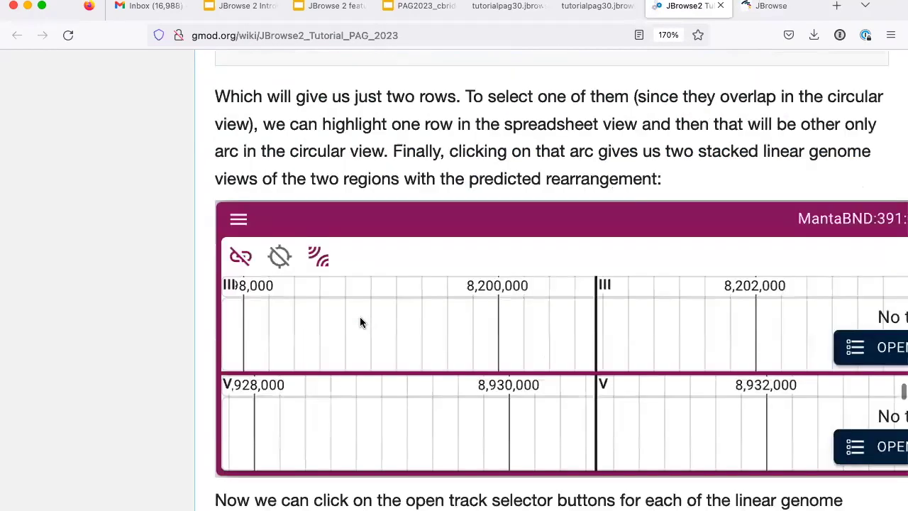
{"action": "scroll", "coordinate": [361, 323], "scroll_direction": "down", "scroll_amount": 10}
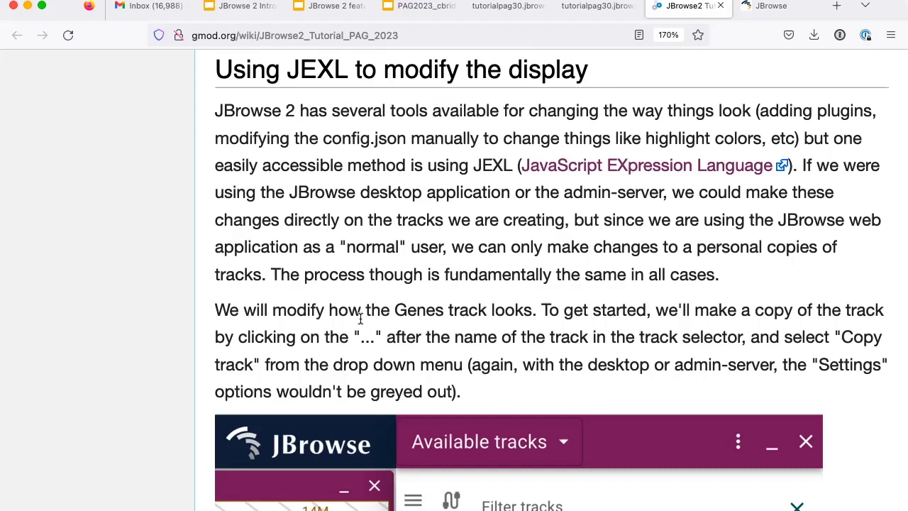
{"action": "scroll", "coordinate": [361, 319], "scroll_direction": "down", "scroll_amount": 1}
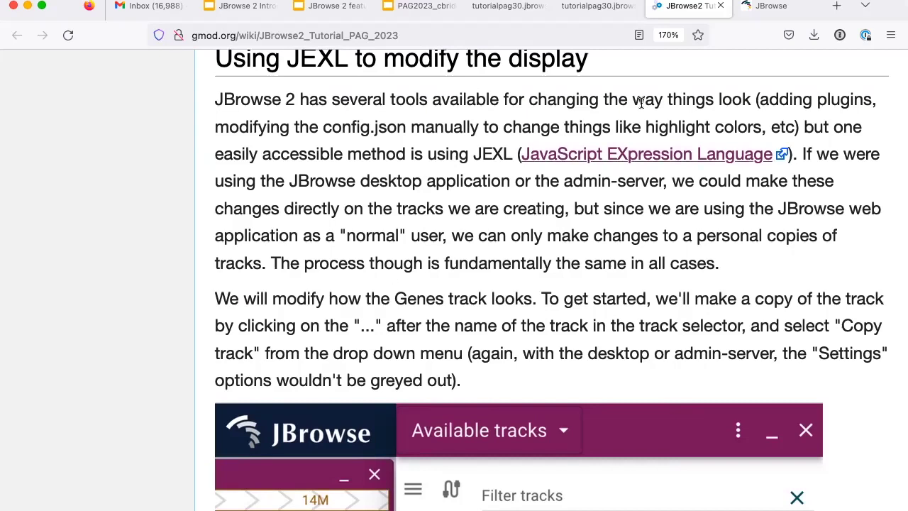
Return to JBrowse and zoom the split detail's chromosome III view to the breakpoint region III:8,200,638..8,201,008
{"action": "left_click", "coordinate": [765, 6]}
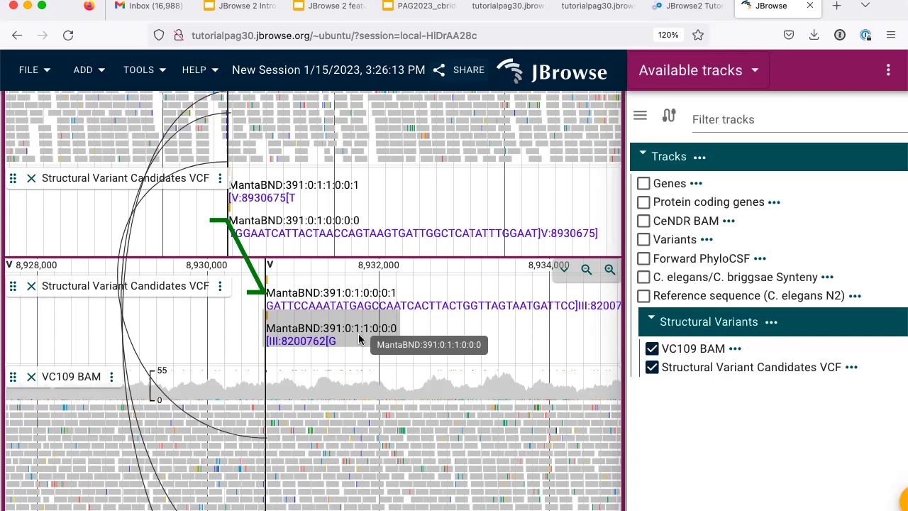
{"action": "scroll", "coordinate": [608, 280], "scroll_direction": "up", "scroll_amount": 1}
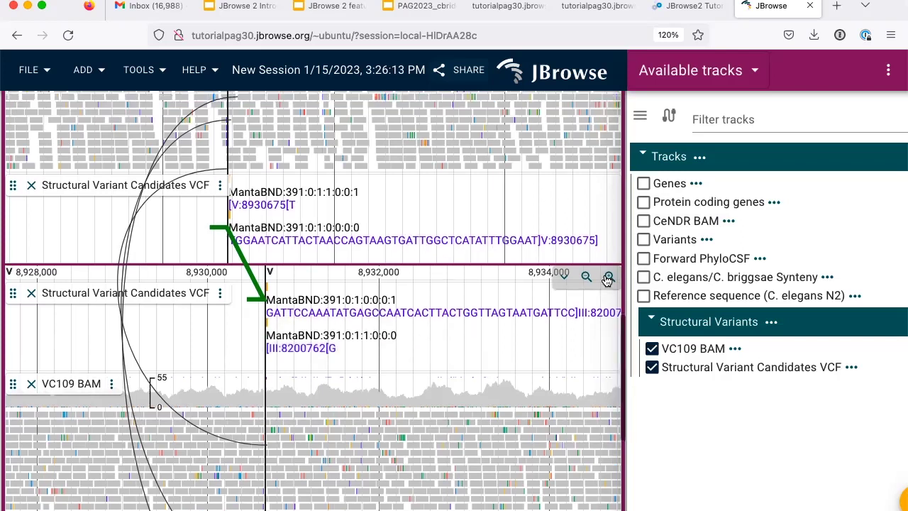
{"action": "scroll", "coordinate": [608, 281], "scroll_direction": "up", "scroll_amount": 5}
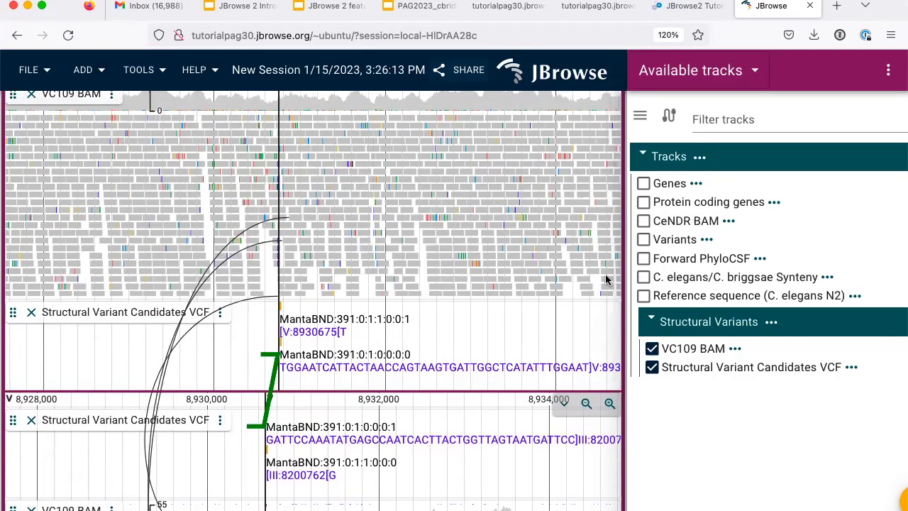
{"action": "scroll", "coordinate": [608, 277], "scroll_direction": "up", "scroll_amount": 1}
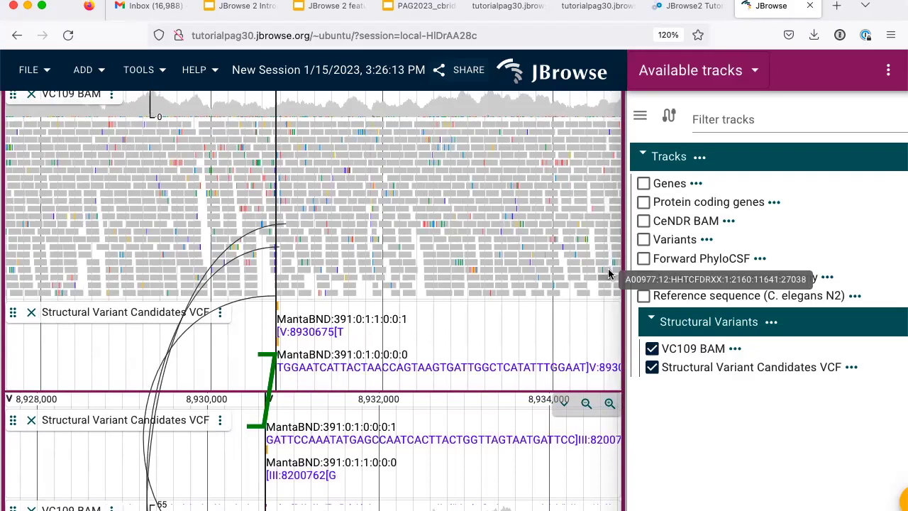
{"action": "scroll", "coordinate": [619, 326], "scroll_direction": "up", "scroll_amount": 2}
{"action": "scroll", "coordinate": [618, 325], "scroll_direction": "down", "scroll_amount": 1}
{"action": "scroll", "coordinate": [618, 325], "scroll_direction": "up", "scroll_amount": 2}
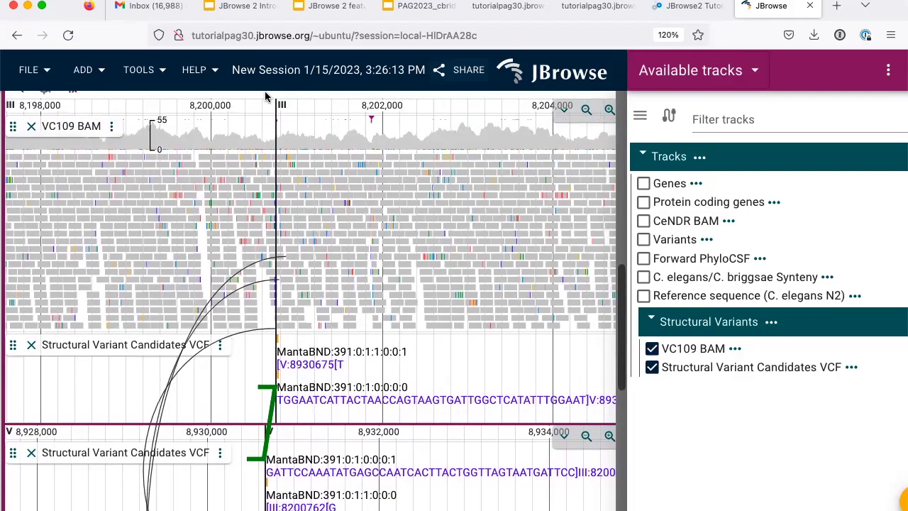
{"action": "left_click_drag", "start_coordinate": [265, 105], "coordinate": [298, 107]}
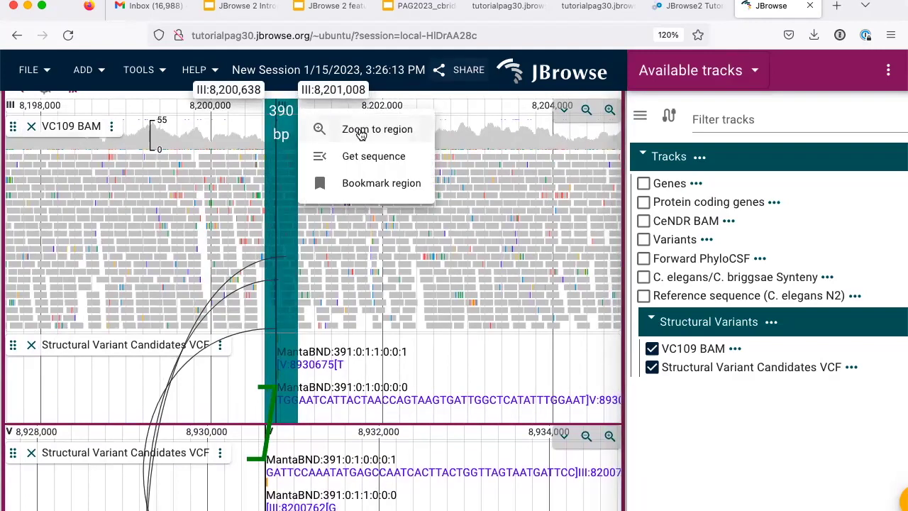
{"action": "left_click", "coordinate": [360, 132]}
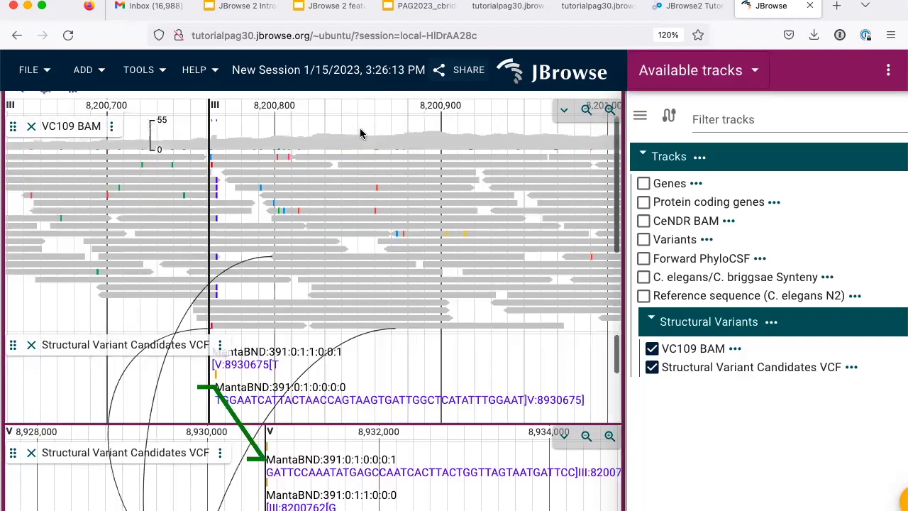
Zoom the chromosome III view further to III:8,200,756..8,200,769 to examine the read clipping at the breakpoint
{"action": "scroll", "coordinate": [268, 463], "scroll_direction": "right", "scroll_amount": 1}
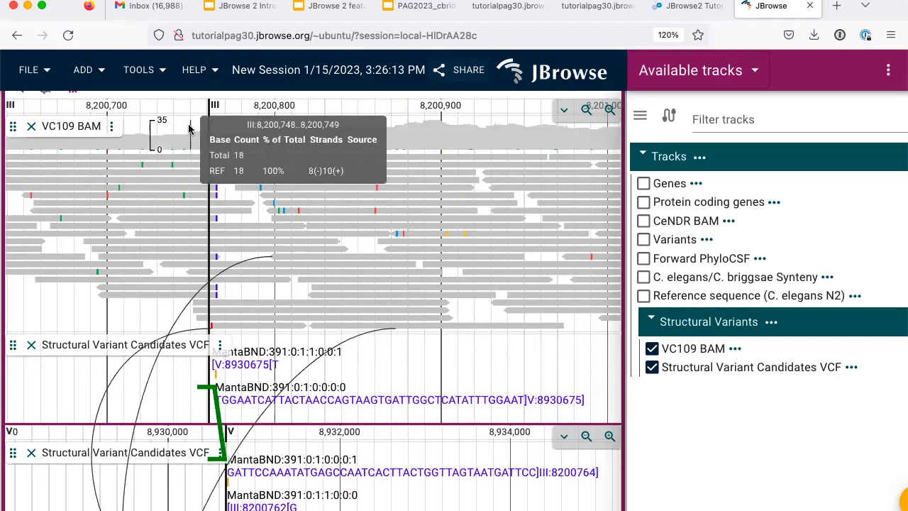
{"action": "left_click_drag", "start_coordinate": [204, 105], "coordinate": [223, 111]}
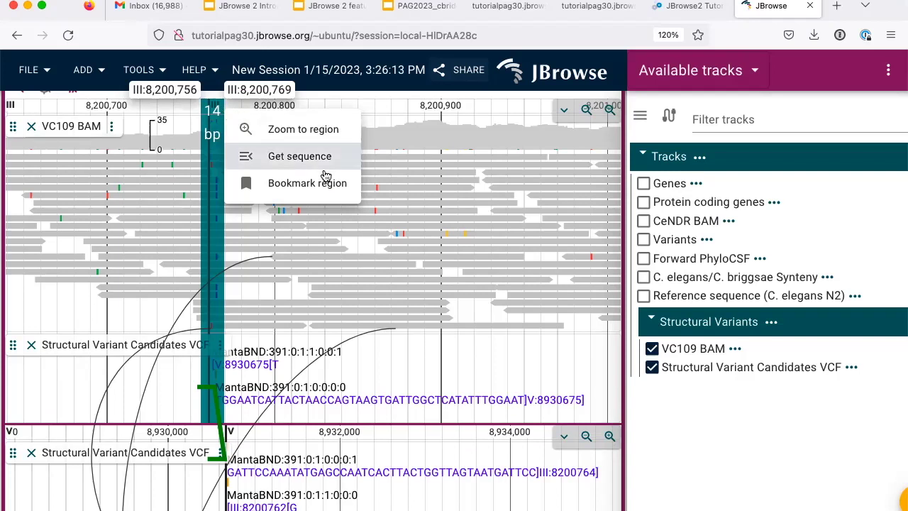
{"action": "left_click", "coordinate": [269, 129]}
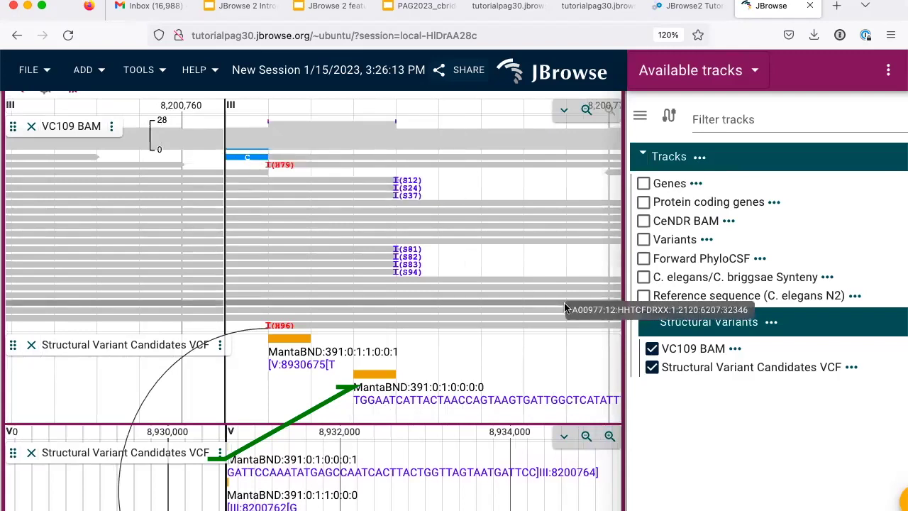
Close the split detail view and the SV Inspector view
{"action": "scroll", "coordinate": [624, 313], "scroll_direction": "up", "scroll_amount": 5}
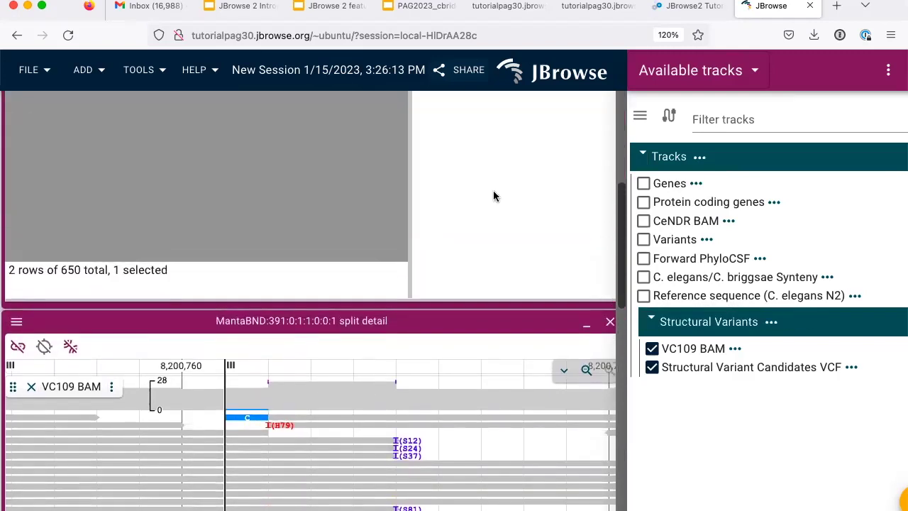
{"action": "left_click", "coordinate": [610, 321]}
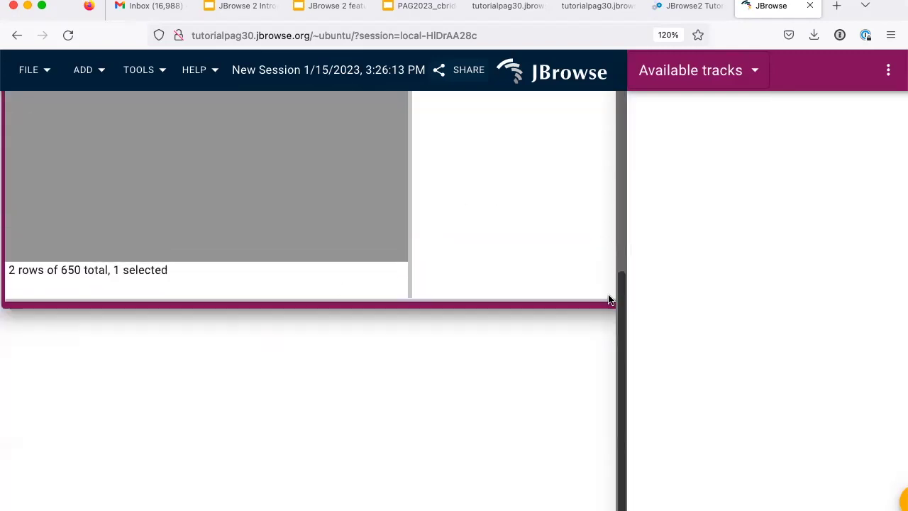
{"action": "scroll", "coordinate": [612, 213], "scroll_direction": "up", "scroll_amount": 5}
{"action": "left_click", "coordinate": [611, 106]}
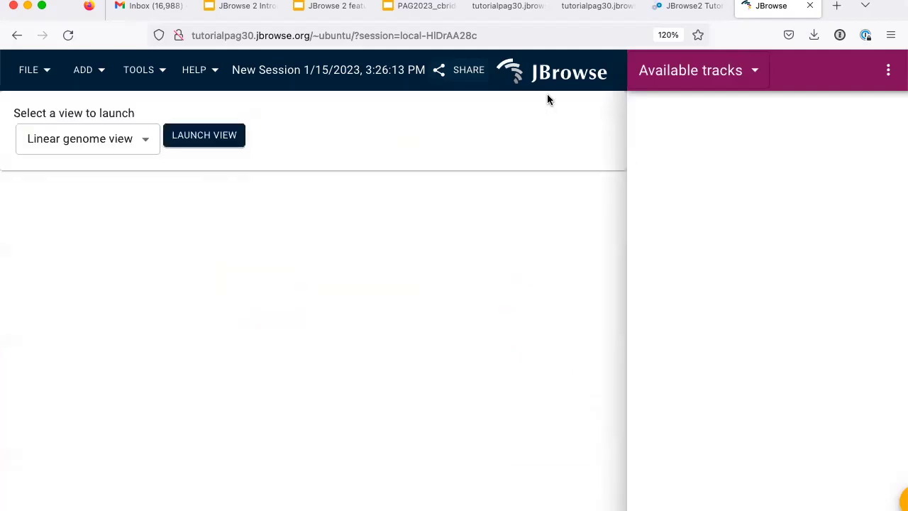
{"action": "key", "text": "super+Tab"}
{"action": "key", "text": "super+Tab"}
{"action": "key", "text": "super+Tab"}
{"action": "key", "text": "super+Tab"}
{"action": "key", "text": "super+Tab"}
{"action": "key", "text": "super+Tab"}
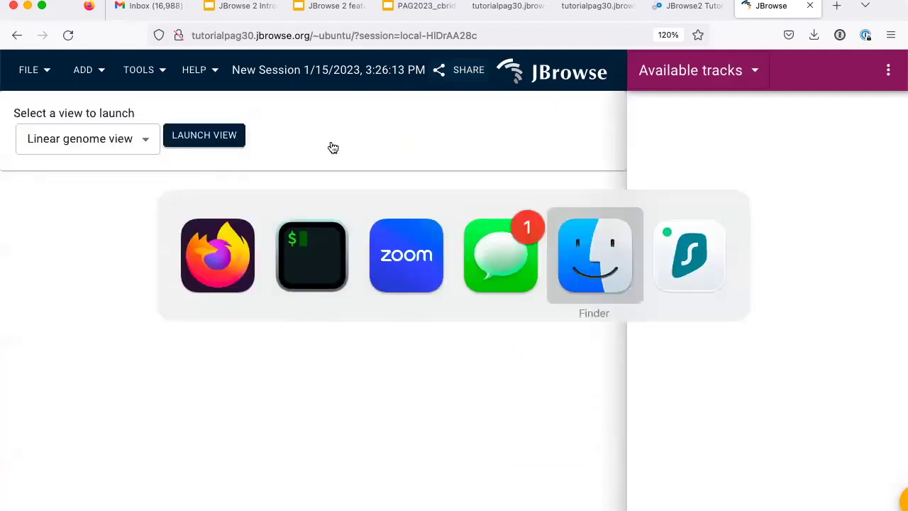
Launch a linear genome view of the C. elegans N2 assembly on chromosome I
{"action": "left_click", "coordinate": [191, 141]}
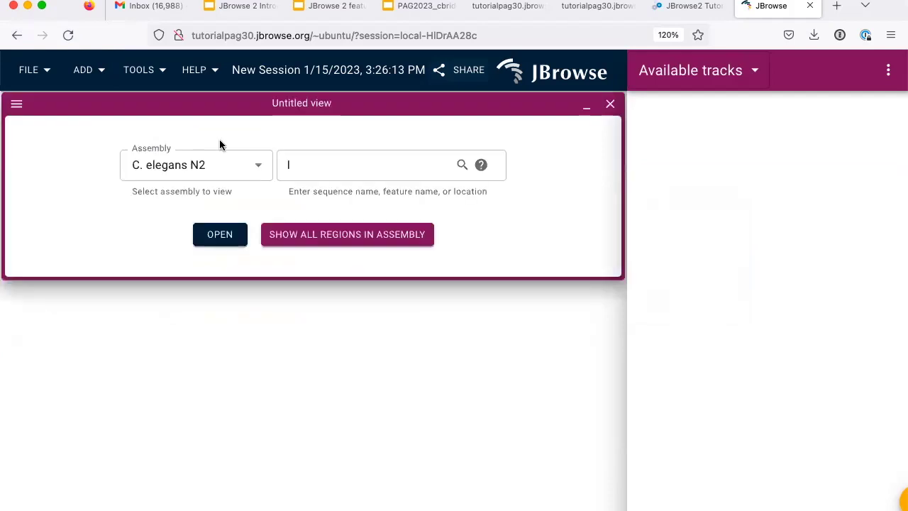
{"action": "left_click", "coordinate": [213, 235]}
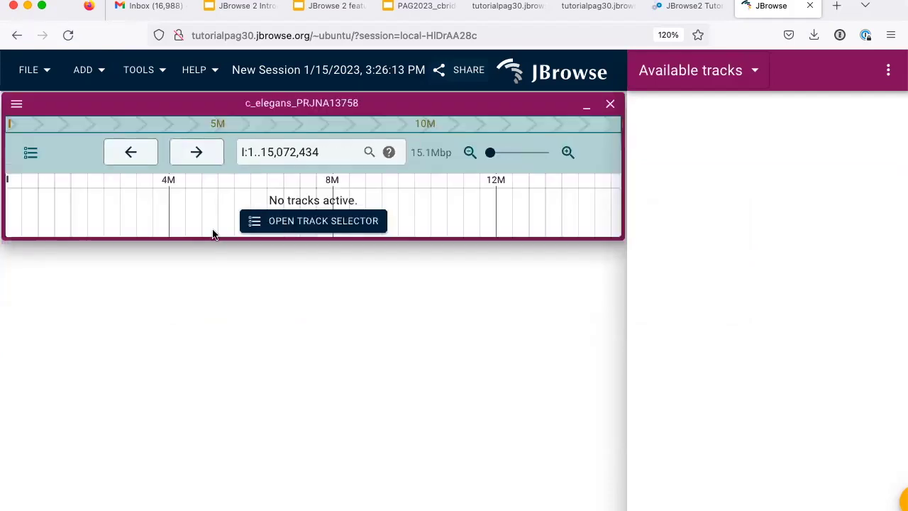
Open the list of available tracks for the C. elegans linear genome view
{"action": "left_click", "coordinate": [315, 220]}
{"action": "key", "text": "super+Tab"}
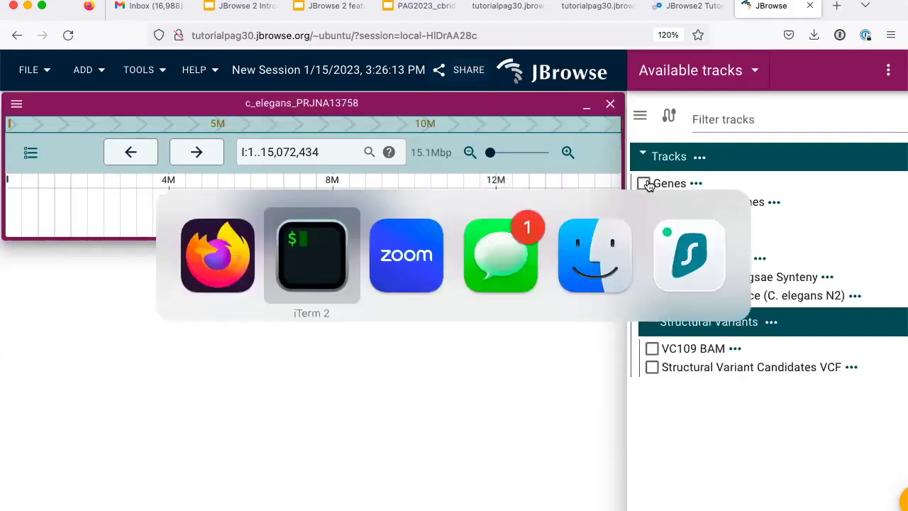
{"action": "key", "text": "super+Tab"}
{"action": "key", "text": "super+Tab"}
{"action": "key", "text": "super+Tab"}
{"action": "key", "text": "super+Tab"}
{"action": "key", "text": "super+Tab"}
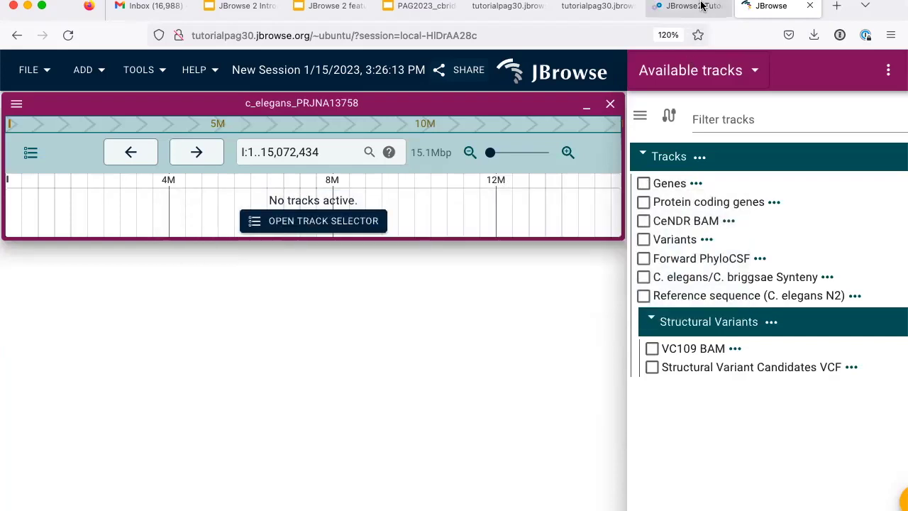
Consult the tutorial page's instructions on copying a track and return to JBrowse
{"action": "left_click", "coordinate": [655, 6]}
{"action": "scroll", "coordinate": [494, 213], "scroll_direction": "down", "scroll_amount": 5}
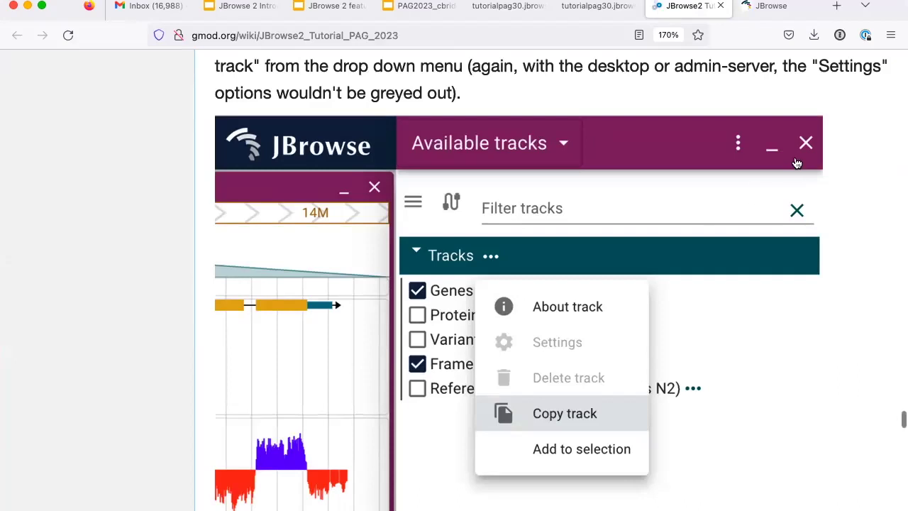
{"action": "left_click", "coordinate": [772, 7]}
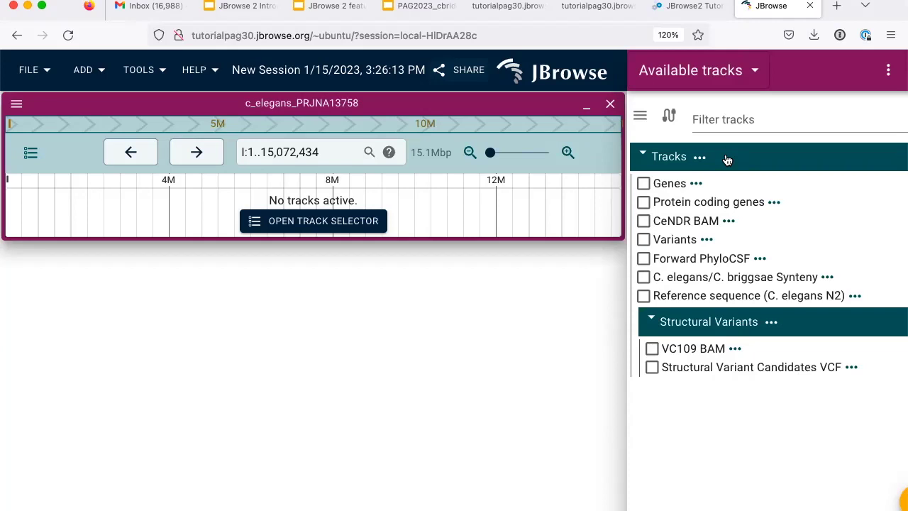
Copy the Genes track and display the resulting Genes (copy) session track
{"action": "left_click", "coordinate": [697, 184]}
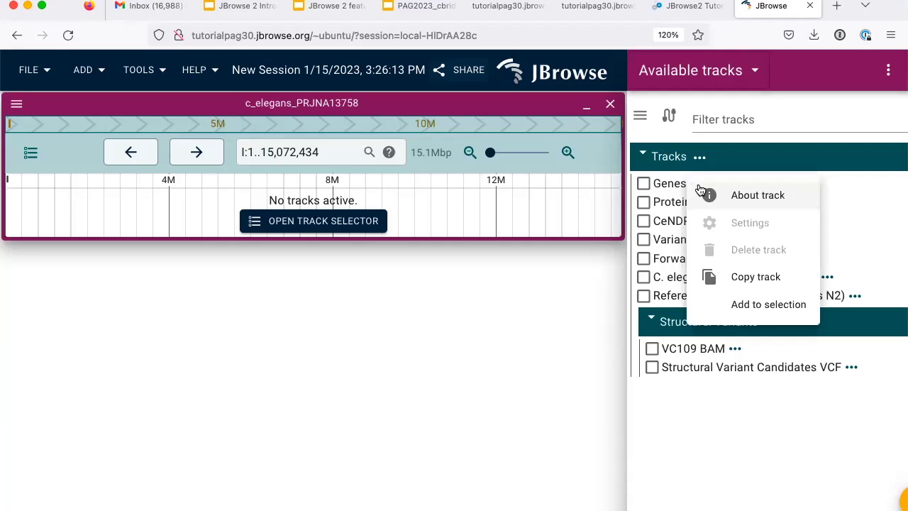
{"action": "left_click", "coordinate": [756, 279]}
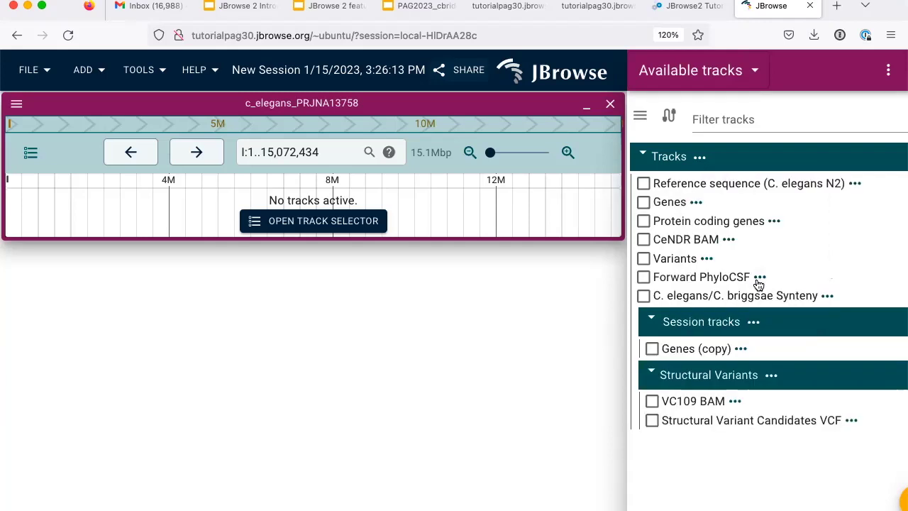
{"action": "left_click", "coordinate": [652, 349]}
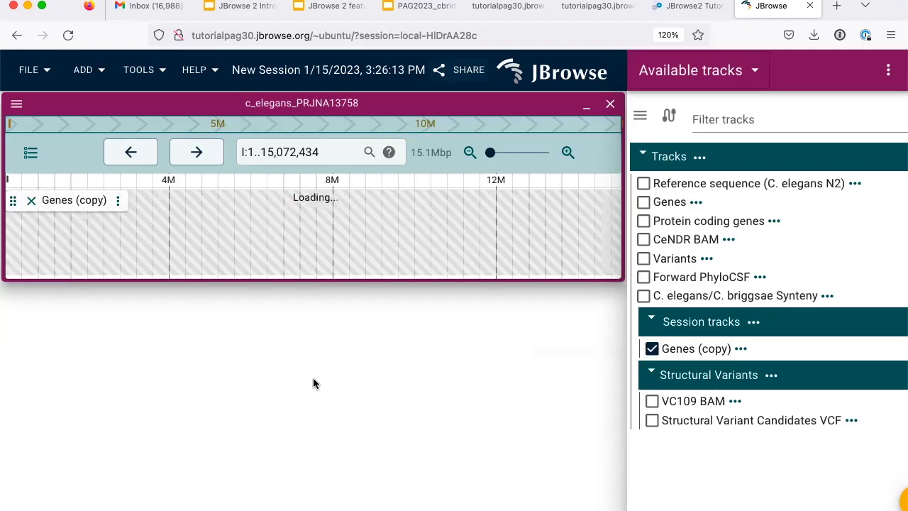
Zoom the genome view in two stages to the region I:7,476,895..7,673,690 so that individual genes are drawn
{"action": "left_click_drag", "start_coordinate": [292, 185], "coordinate": [333, 181]}
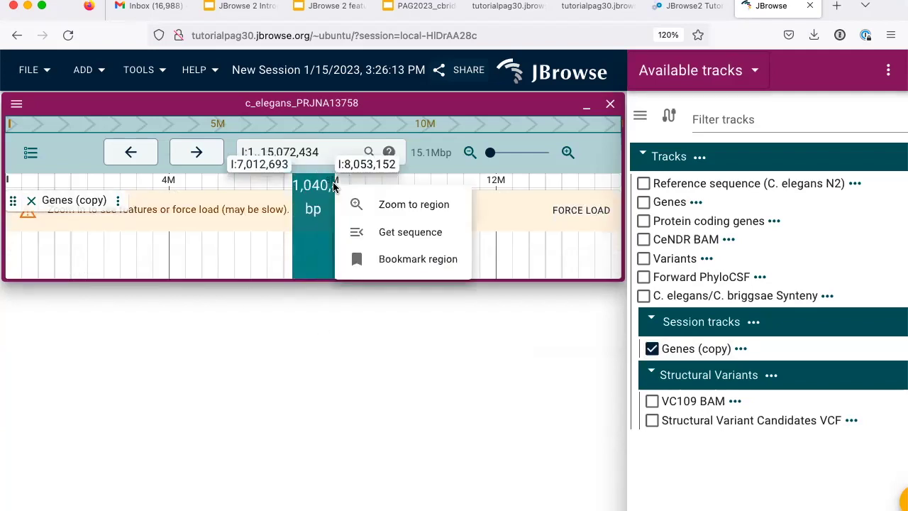
{"action": "left_click", "coordinate": [386, 203]}
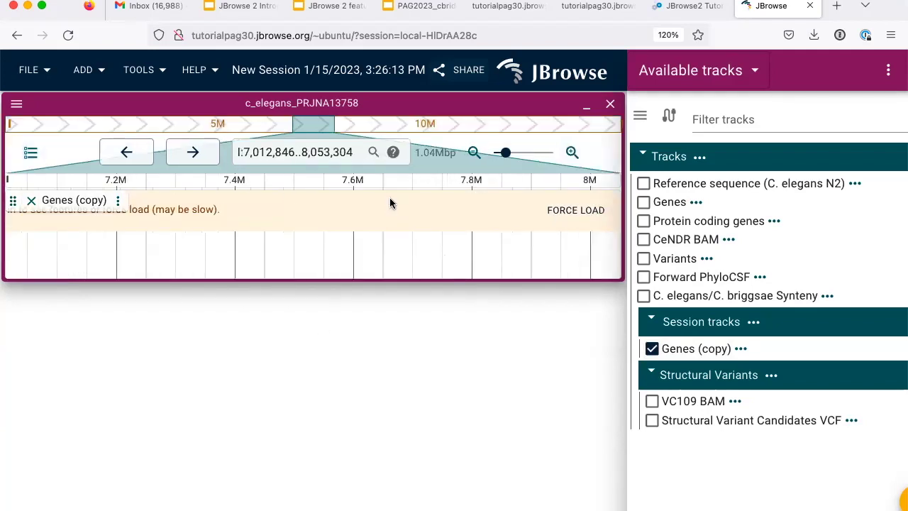
{"action": "left_click_drag", "start_coordinate": [280, 179], "coordinate": [397, 180]}
{"action": "left_click", "coordinate": [461, 201]}
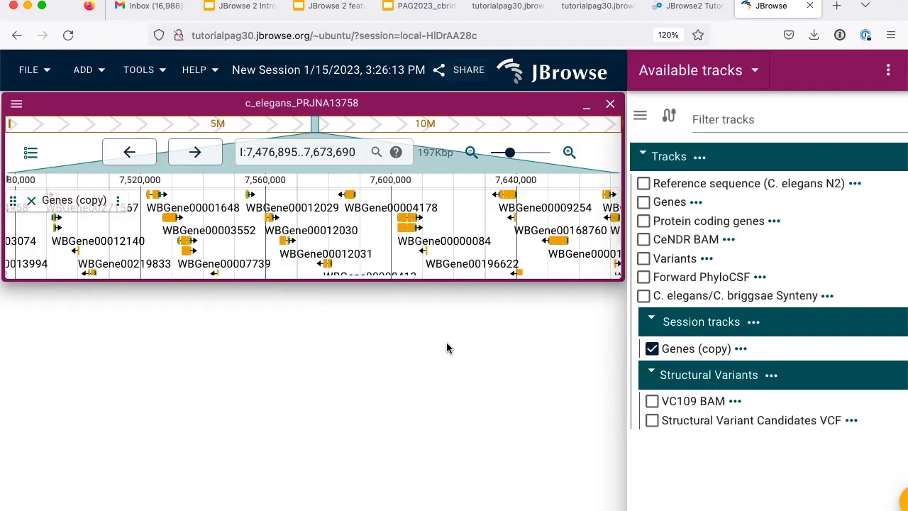
Open the Genes (copy) track's settings, reduce the page zoom to 110%, and find the display 1 renderer colors
{"action": "left_click", "coordinate": [740, 349]}
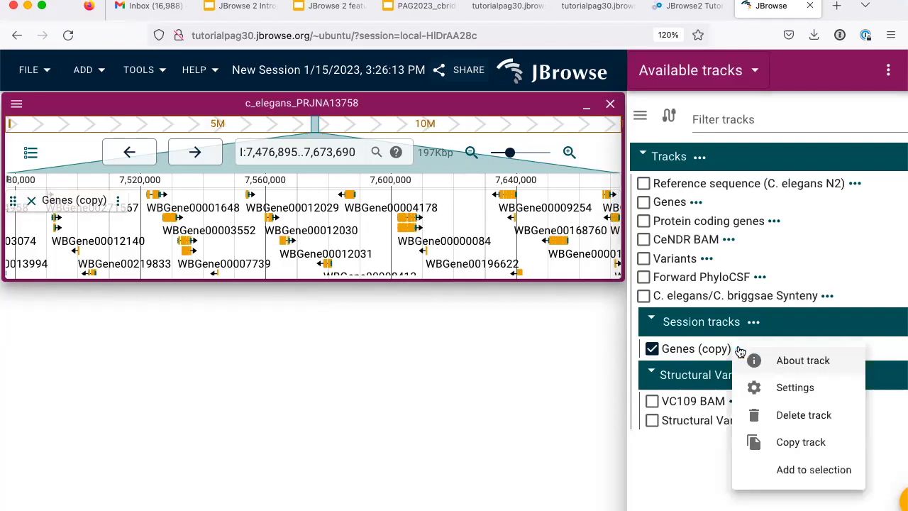
{"action": "left_click", "coordinate": [779, 393]}
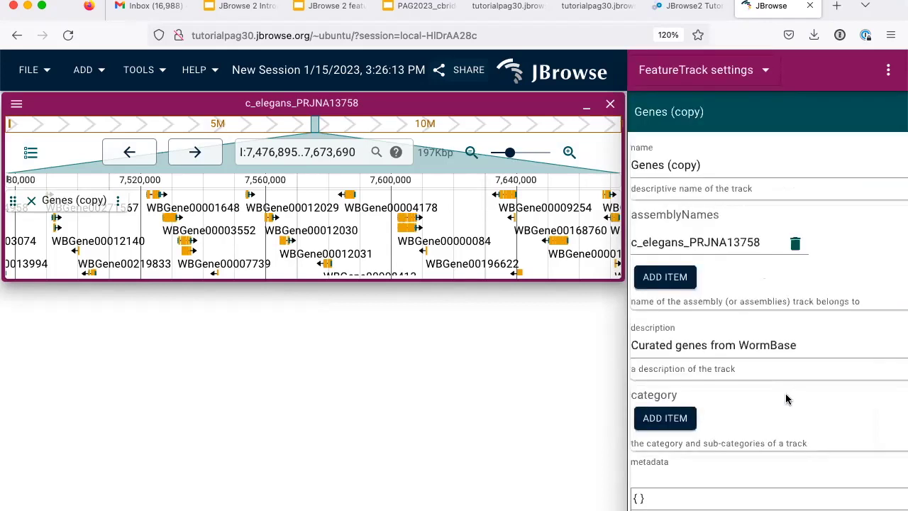
{"action": "scroll", "coordinate": [809, 424], "scroll_direction": "down", "scroll_amount": 5}
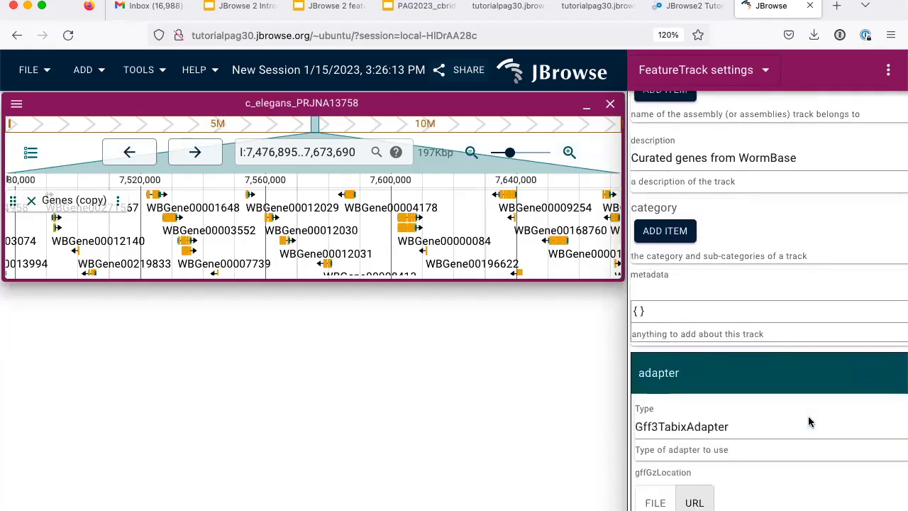
{"action": "scroll", "coordinate": [809, 424], "scroll_direction": "down", "scroll_amount": 7}
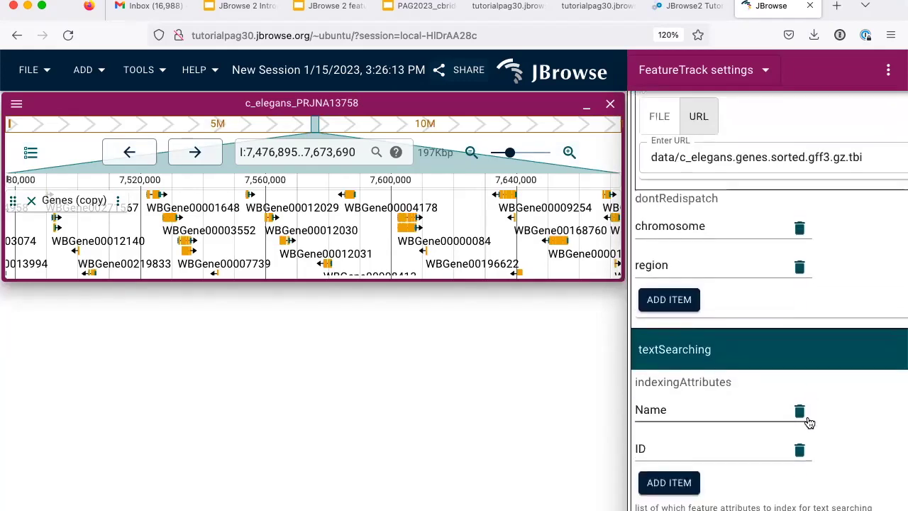
{"action": "scroll", "coordinate": [810, 424], "scroll_direction": "down", "scroll_amount": 1}
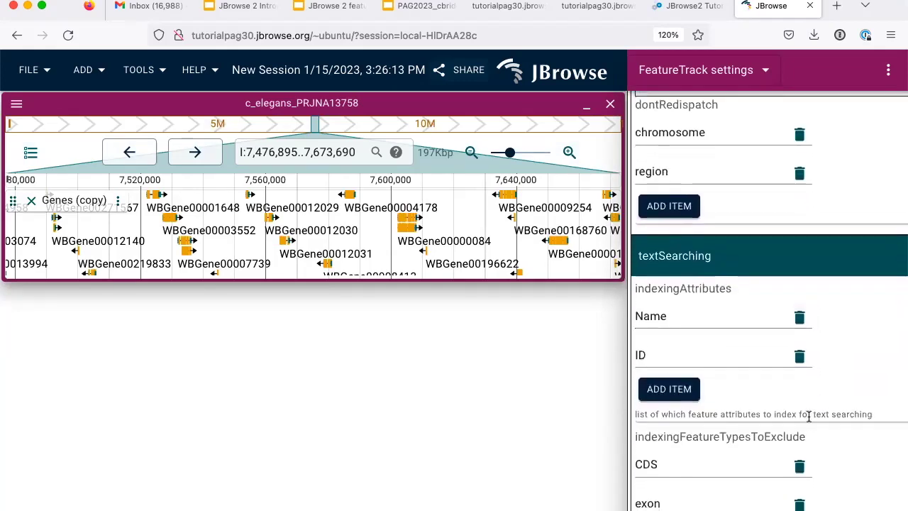
{"action": "scroll", "coordinate": [809, 416], "scroll_direction": "down", "scroll_amount": 6}
{"action": "scroll", "coordinate": [809, 416], "scroll_direction": "down", "scroll_amount": 8}
{"action": "scroll", "coordinate": [810, 423], "scroll_direction": "down", "scroll_amount": 7}
{"action": "scroll", "coordinate": [809, 417], "scroll_direction": "down", "scroll_amount": 4}
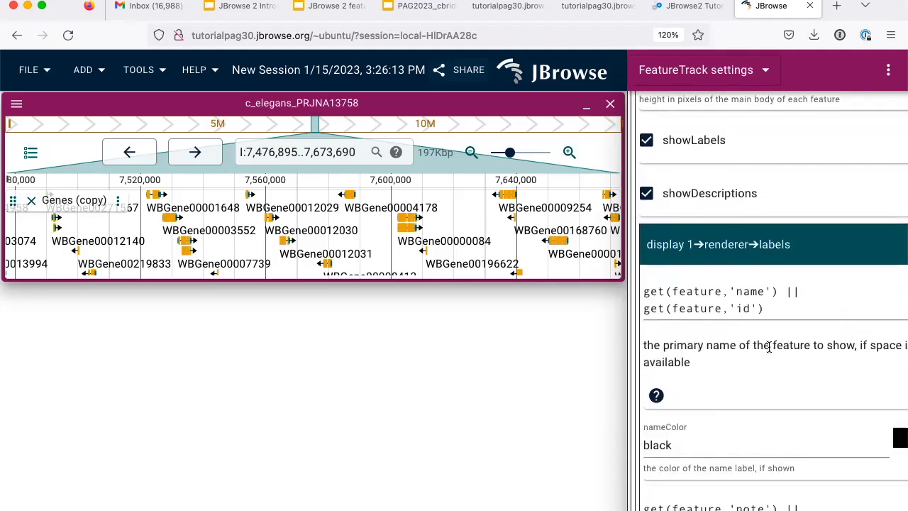
{"action": "key", "text": "super+plus"}
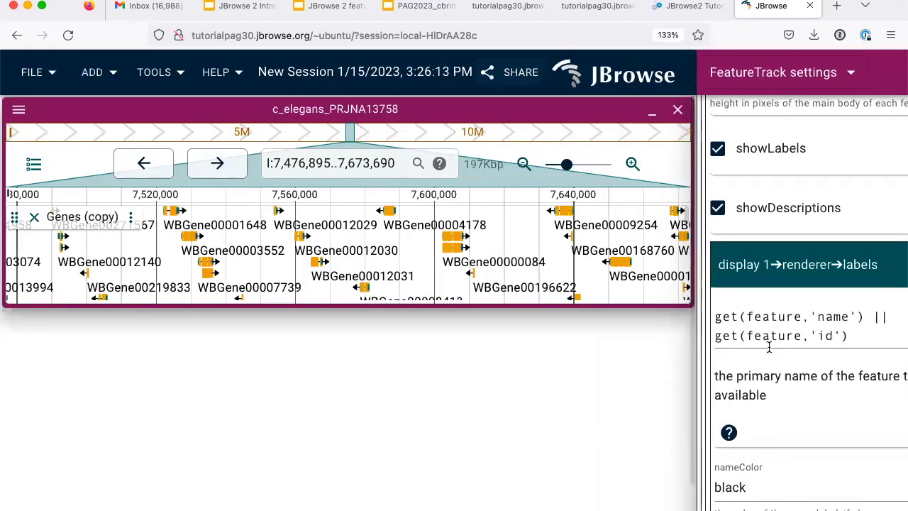
{"action": "key", "text": "super+minus"}
{"action": "key", "text": "super+minus"}
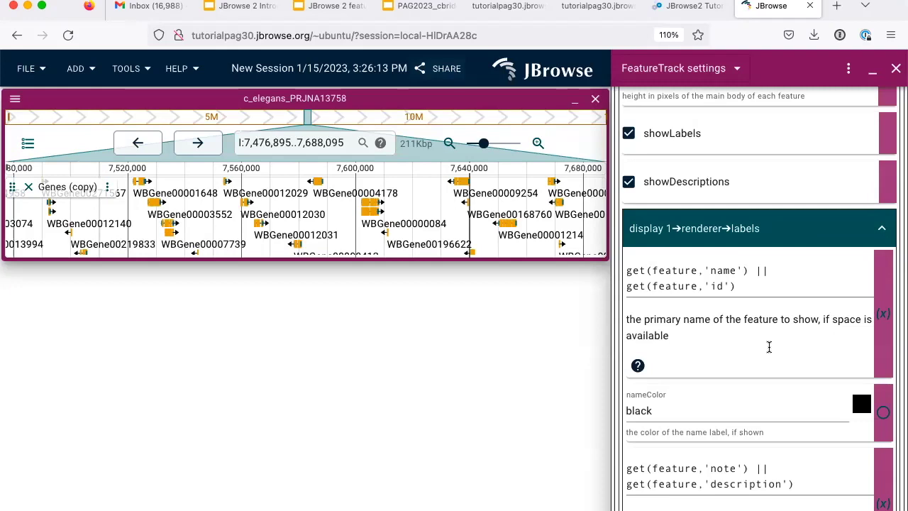
{"action": "scroll", "coordinate": [770, 348], "scroll_direction": "down", "scroll_amount": 10}
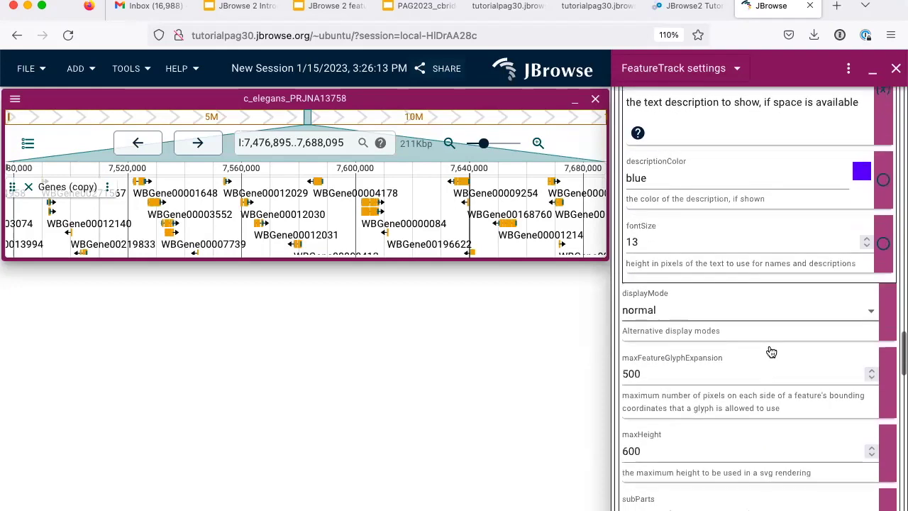
{"action": "scroll", "coordinate": [770, 350], "scroll_direction": "down", "scroll_amount": 15}
{"action": "scroll", "coordinate": [770, 349], "scroll_direction": "up", "scroll_amount": 10}
{"action": "scroll", "coordinate": [770, 350], "scroll_direction": "up", "scroll_amount": 15}
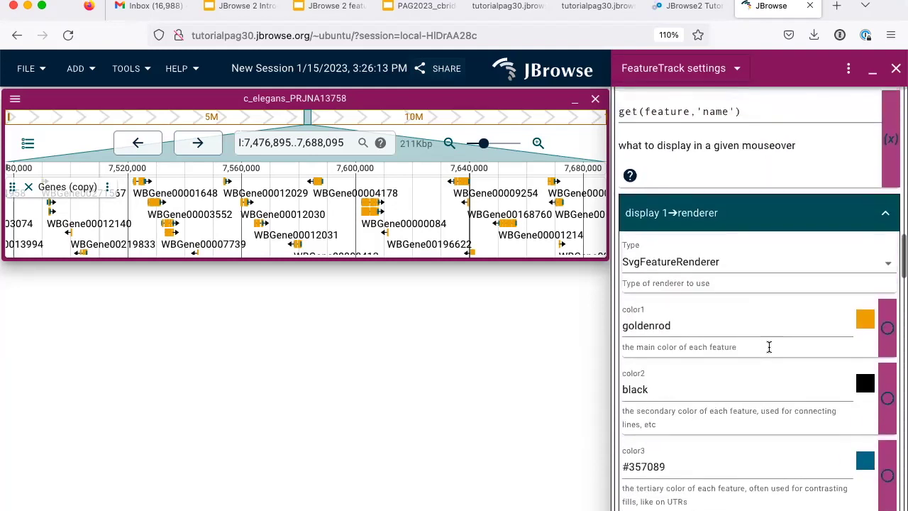
{"action": "scroll", "coordinate": [770, 346], "scroll_direction": "down", "scroll_amount": 1}
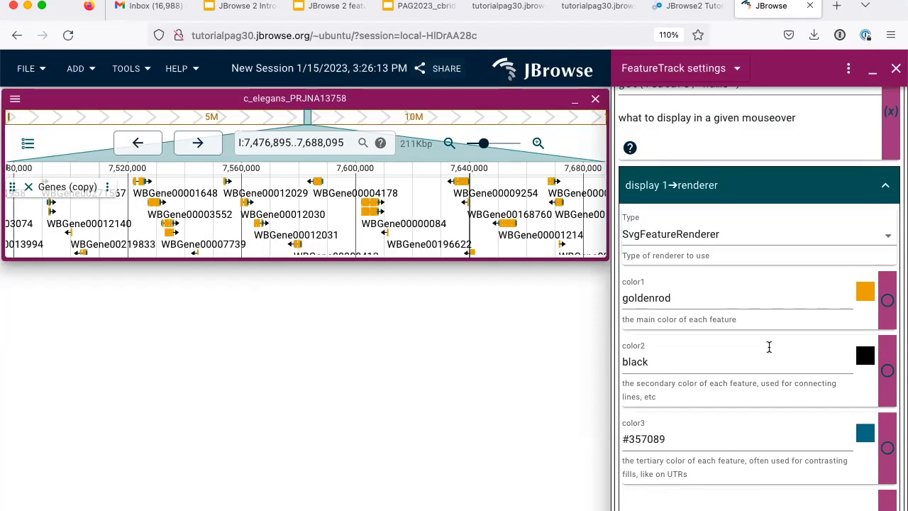
Set the renderer's color1 for the Genes (copy) track to peachpuff
{"action": "left_click", "coordinate": [667, 298]}
{"action": "double_click", "coordinate": [665, 299]}
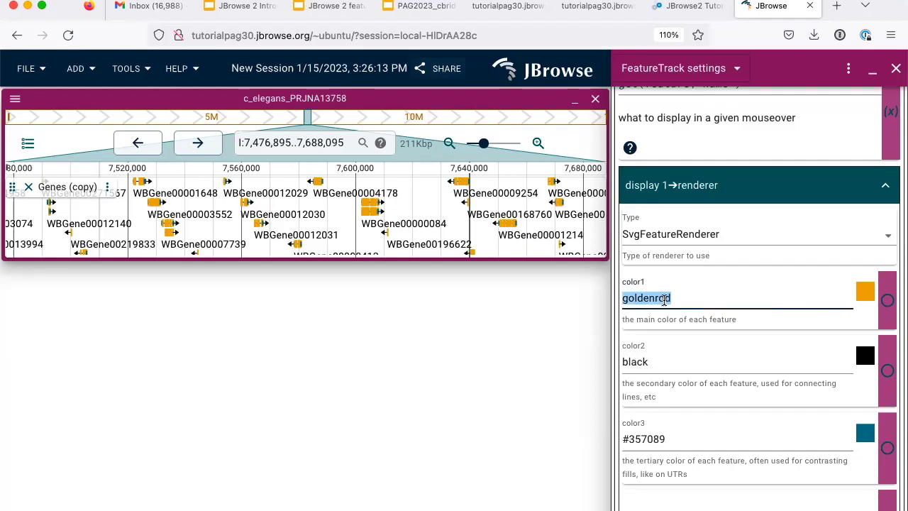
{"action": "type", "text": "peach"}
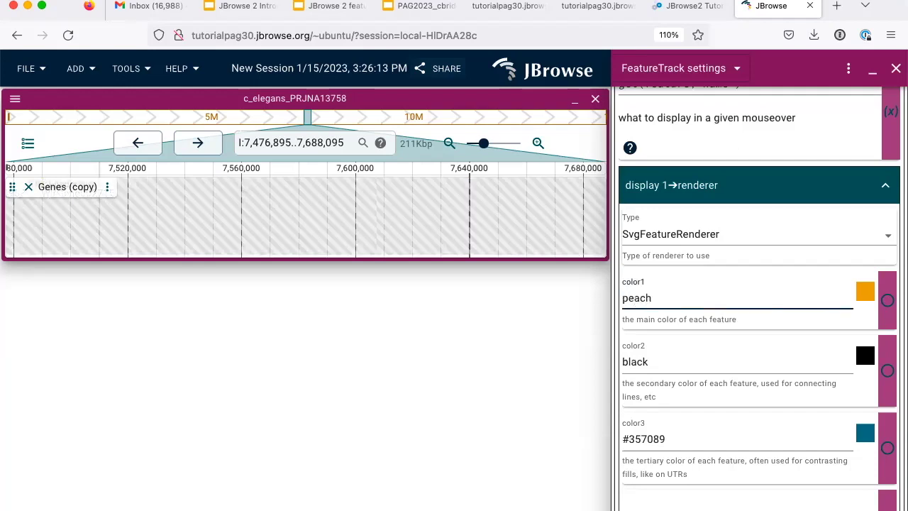
{"action": "type", "text": "puff"}
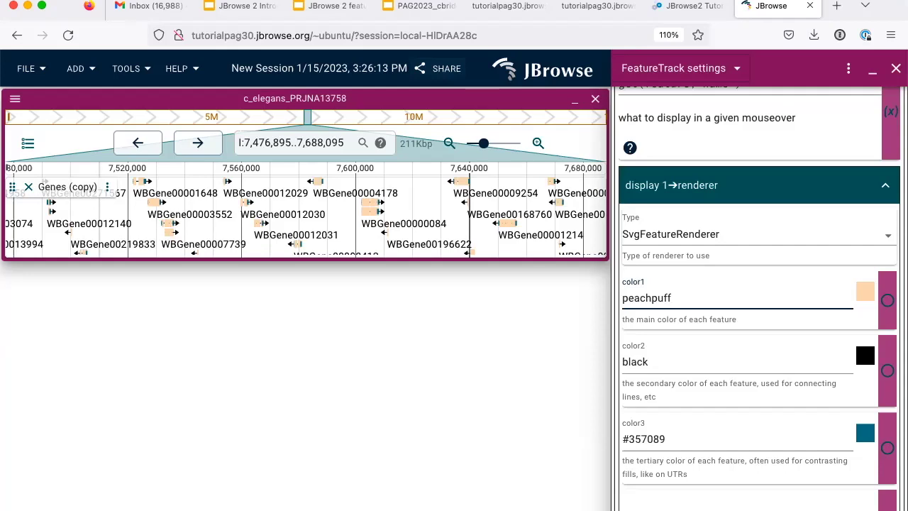
Enlarge the Genes (copy) track's display height to fill the window with more gene rows
{"action": "left_click", "coordinate": [448, 260]}
{"action": "left_click_drag", "start_coordinate": [448, 261], "coordinate": [446, 507]}
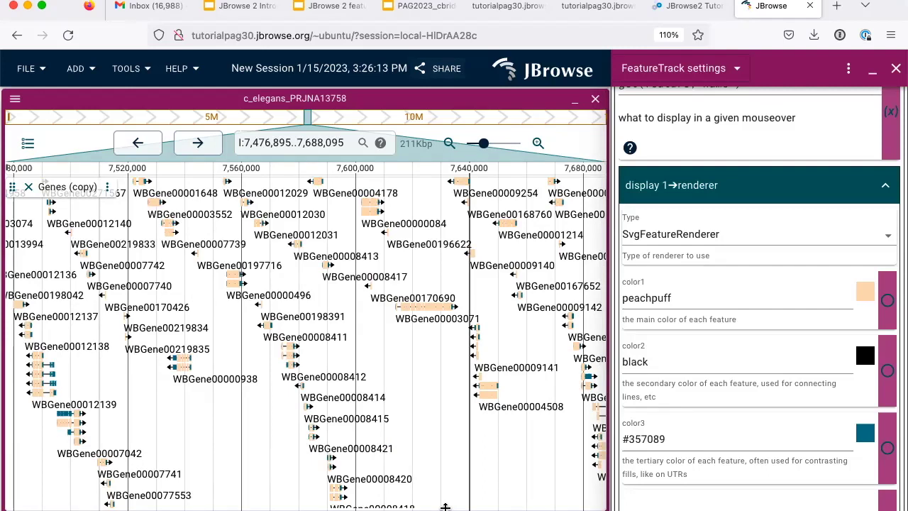
Set the renderer's color1 to blue and convert the setting to a JEXL callback
{"action": "double_click", "coordinate": [664, 299]}
{"action": "type", "text": "blue"}
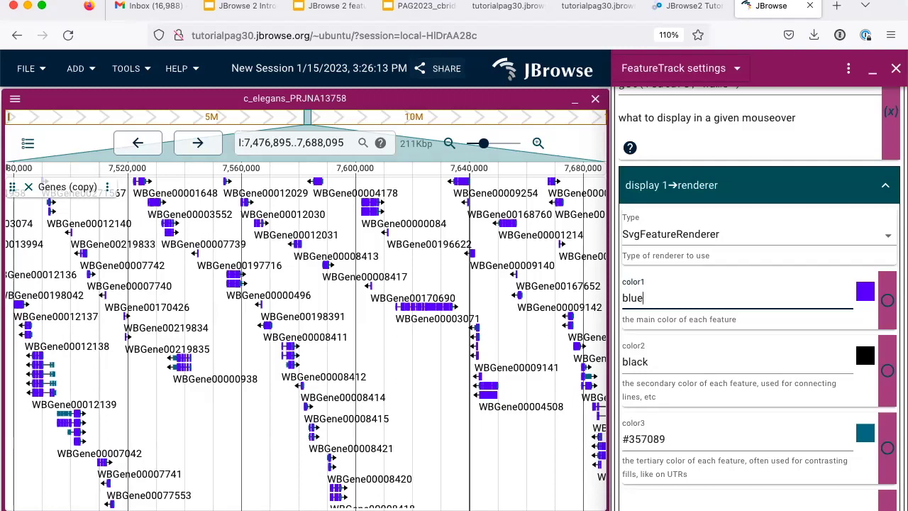
{"action": "left_click", "coordinate": [887, 303]}
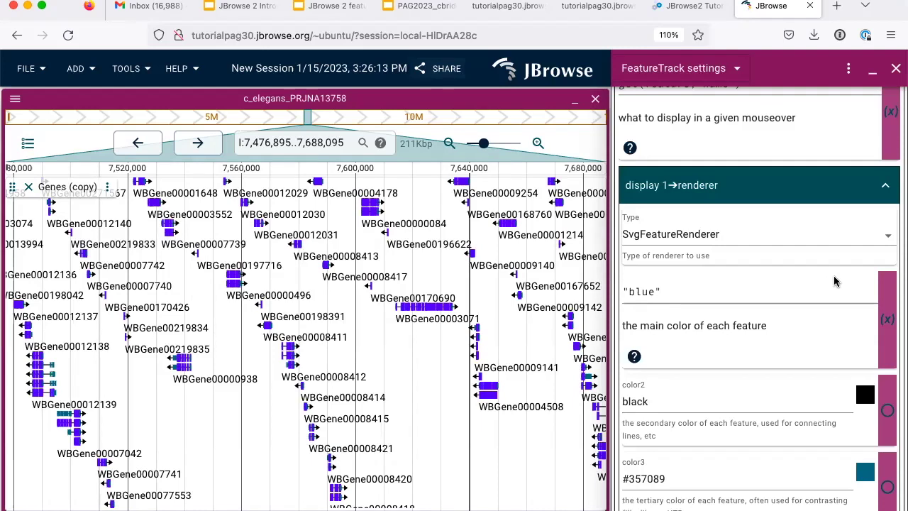
Copy the strand-coloring expression get(feature,'strand')>0?'red':'grey' from the tutorial page
{"action": "left_click", "coordinate": [694, 6]}
{"action": "scroll", "coordinate": [359, 249], "scroll_direction": "down", "scroll_amount": 20}
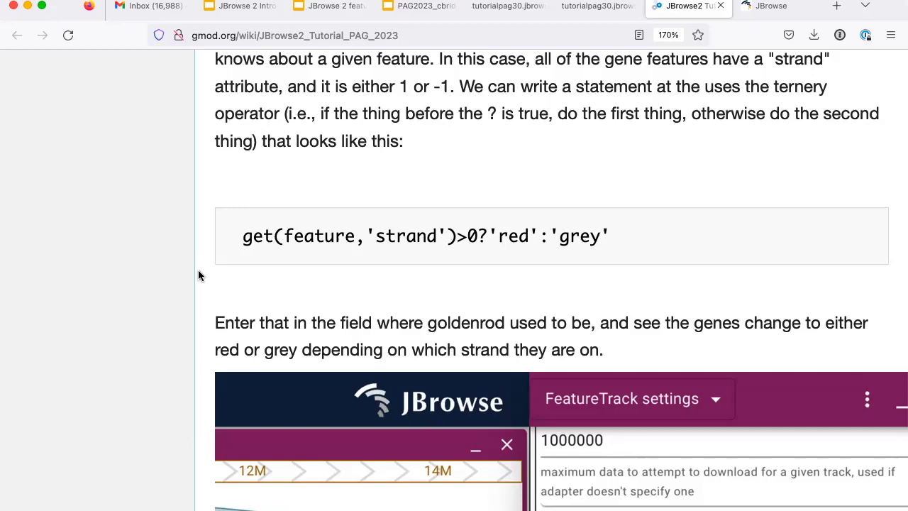
{"action": "left_click_drag", "start_coordinate": [242, 234], "coordinate": [610, 243]}
{"action": "key", "text": "super+c"}
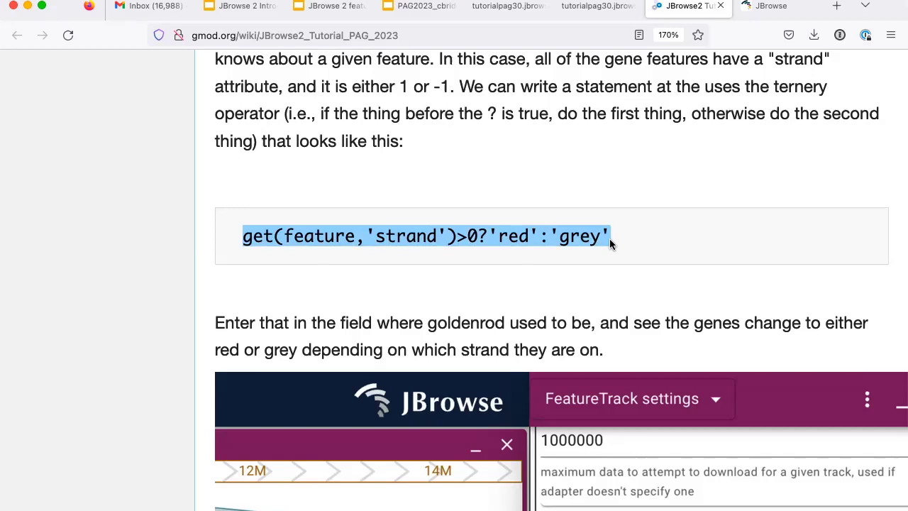
{"action": "key", "text": "super+Tab"}
{"action": "key", "text": "super+Tab"}
{"action": "key", "text": "super+Tab"}
{"action": "key", "text": "super+Tab"}
{"action": "key", "text": "super+Tab"}
{"action": "key", "text": "super+Tab"}
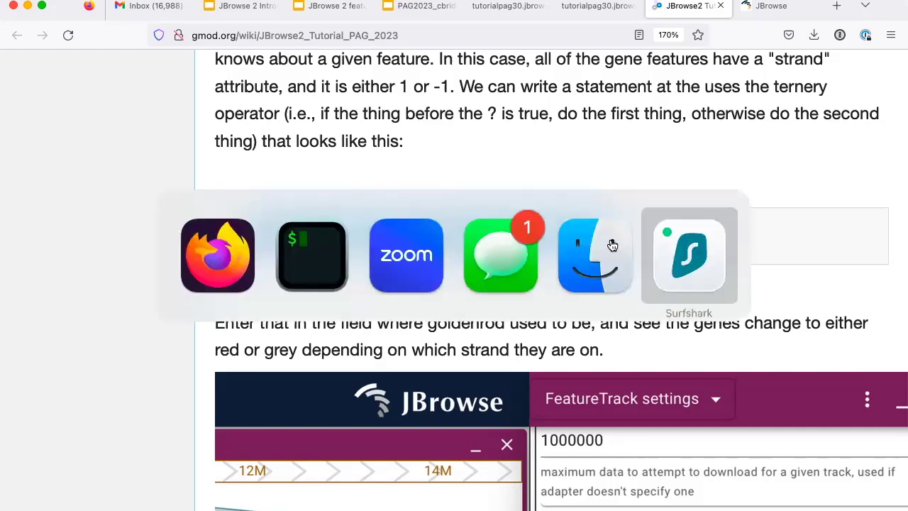
Return to JBrowse and replace the color1 callback with get(feature,'strand')>0?'red':'grey'
{"action": "left_click", "coordinate": [766, 6]}
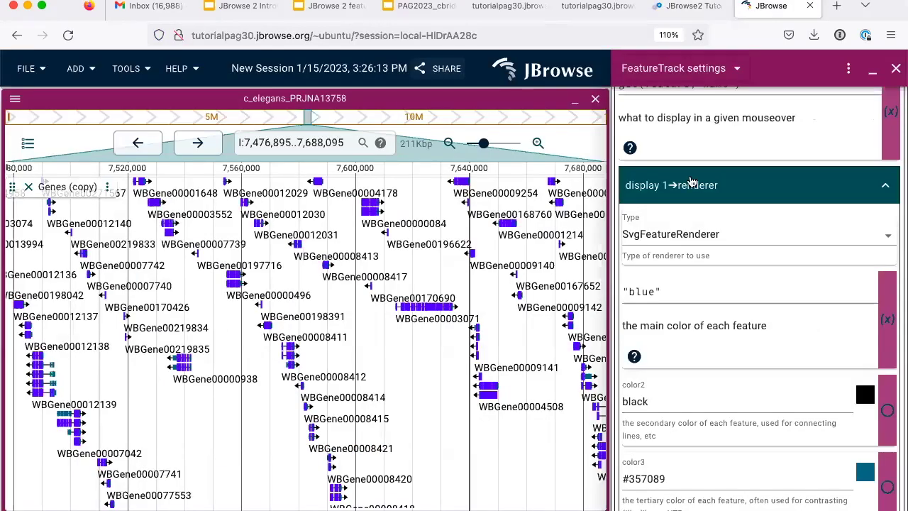
{"action": "triple_click", "coordinate": [648, 291]}
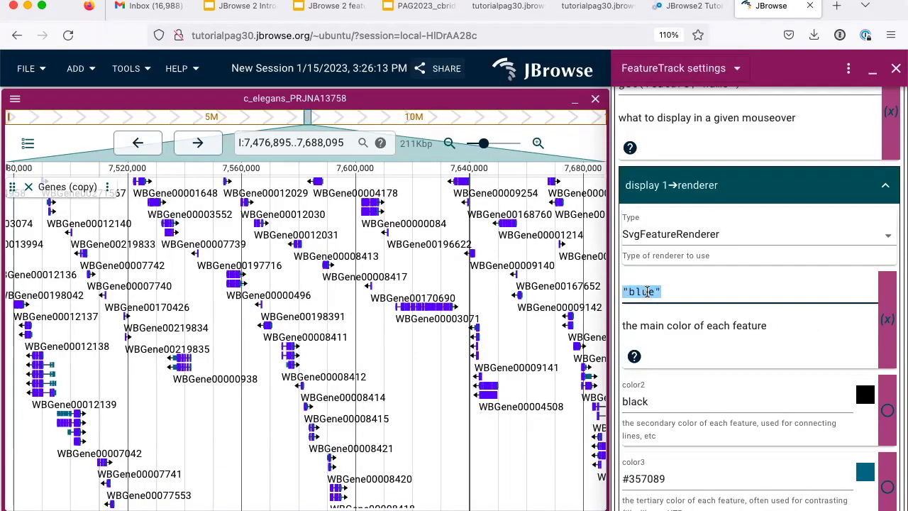
{"action": "key", "text": "super+v"}
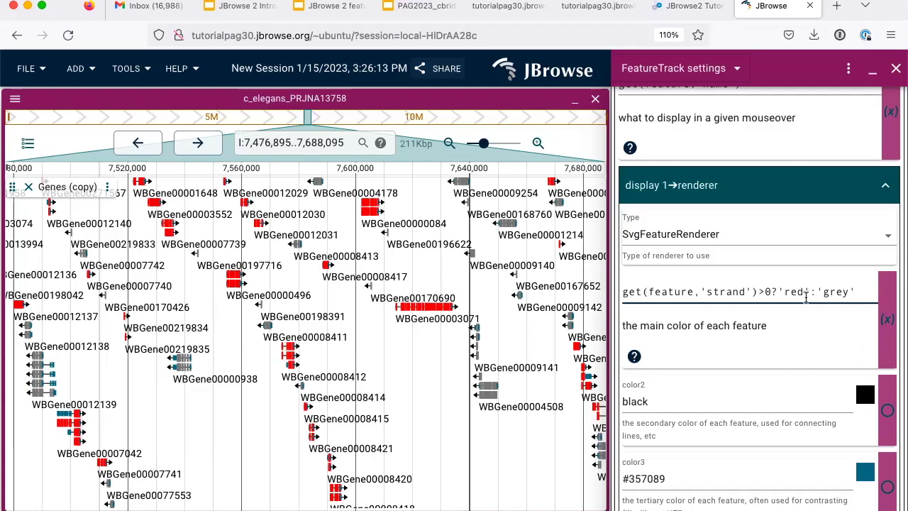
{"action": "left_click_drag", "start_coordinate": [783, 293], "coordinate": [806, 294]}
Go to the JBrowse 2 tutorial page and read the section on dynamically changing the mouseover text
{"action": "left_click", "coordinate": [699, 9]}
{"action": "scroll", "coordinate": [387, 213], "scroll_direction": "down", "scroll_amount": 10}
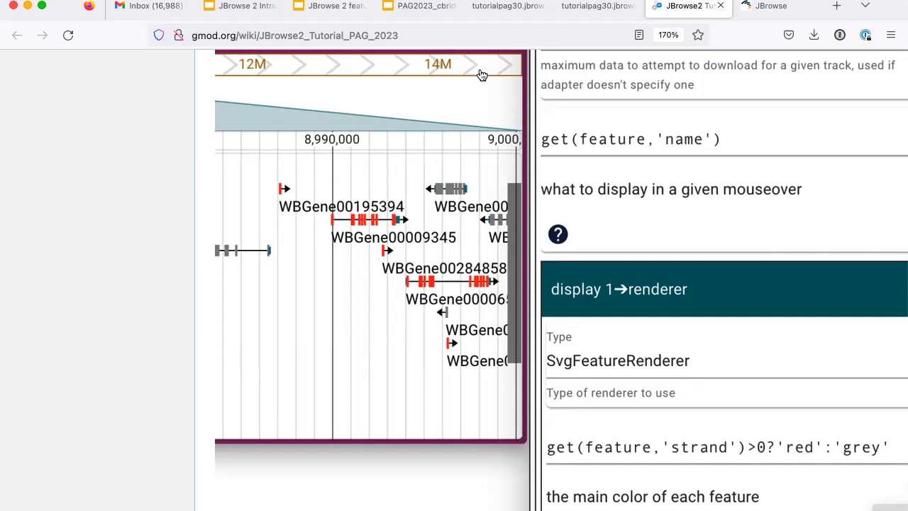
{"action": "scroll", "coordinate": [556, 252], "scroll_direction": "down", "scroll_amount": 6}
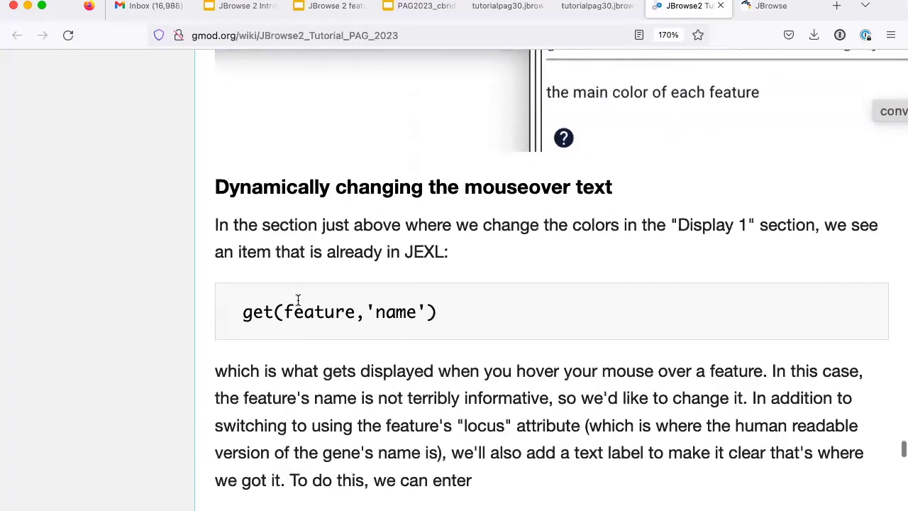
{"action": "scroll", "coordinate": [343, 330], "scroll_direction": "down", "scroll_amount": 1}
{"action": "scroll", "coordinate": [342, 331], "scroll_direction": "down", "scroll_amount": 1}
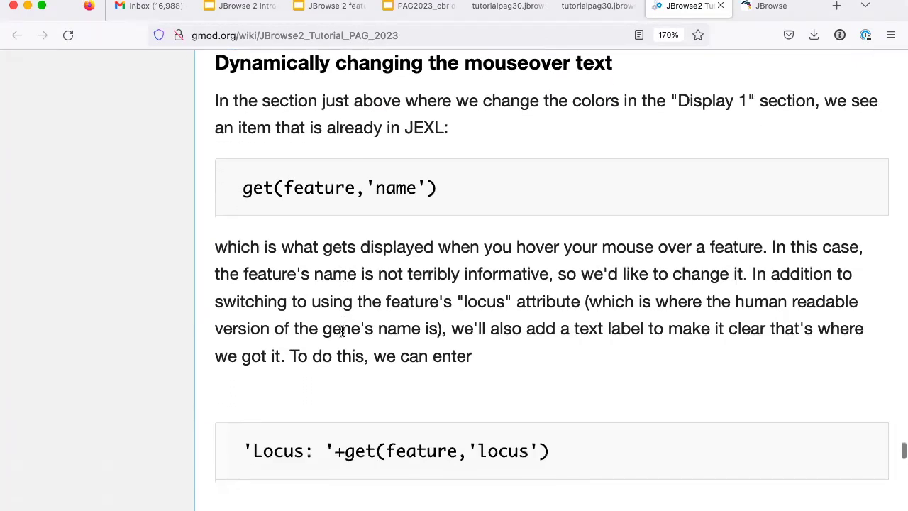
{"action": "scroll", "coordinate": [342, 337], "scroll_direction": "down", "scroll_amount": 1}
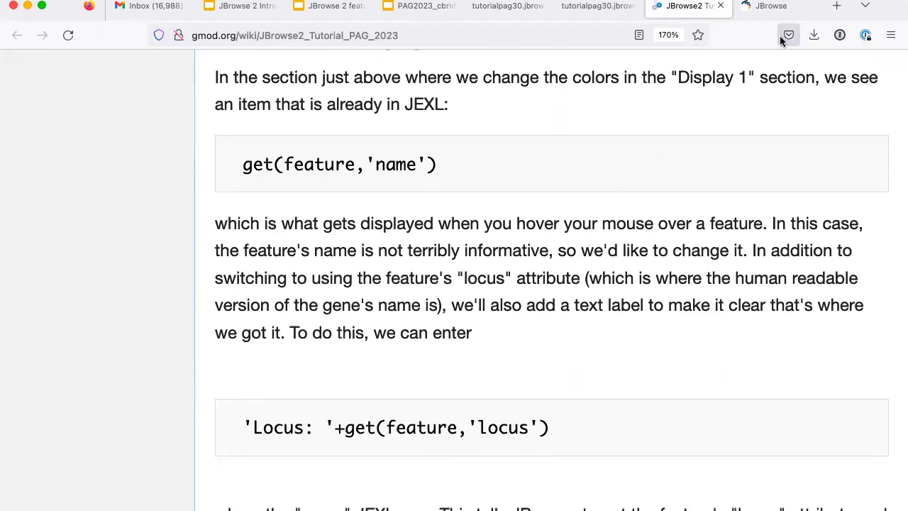
Return to JBrowse and change the Genes (copy) display's mouseover callback to get(feature,'locus')
{"action": "left_click", "coordinate": [774, 6]}
{"action": "scroll", "coordinate": [660, 205], "scroll_direction": "up", "scroll_amount": 3}
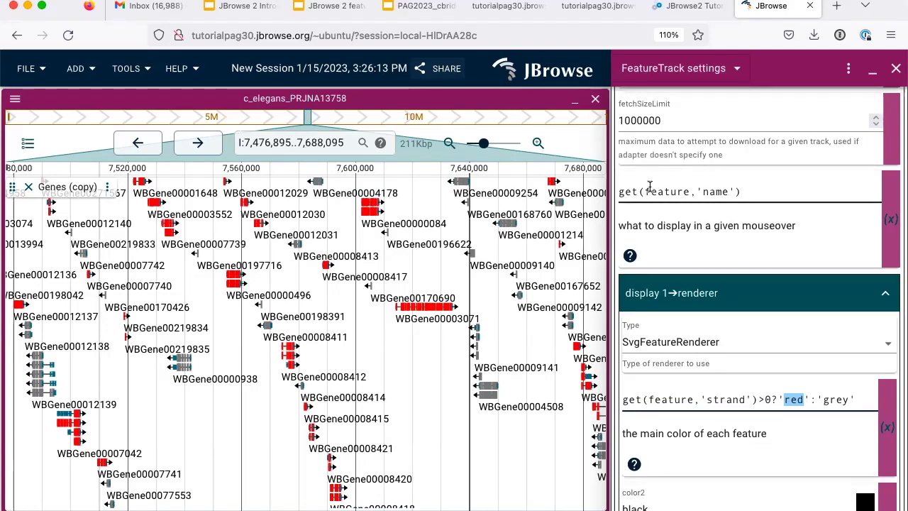
{"action": "left_click", "coordinate": [703, 192]}
{"action": "double_click", "coordinate": [703, 192]}
{"action": "type", "text": "locus"}
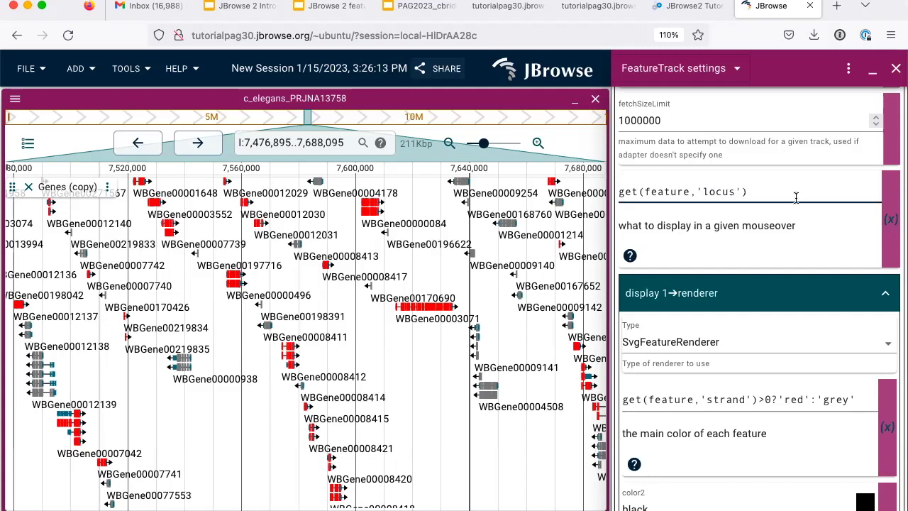
{"action": "key", "text": "Return"}
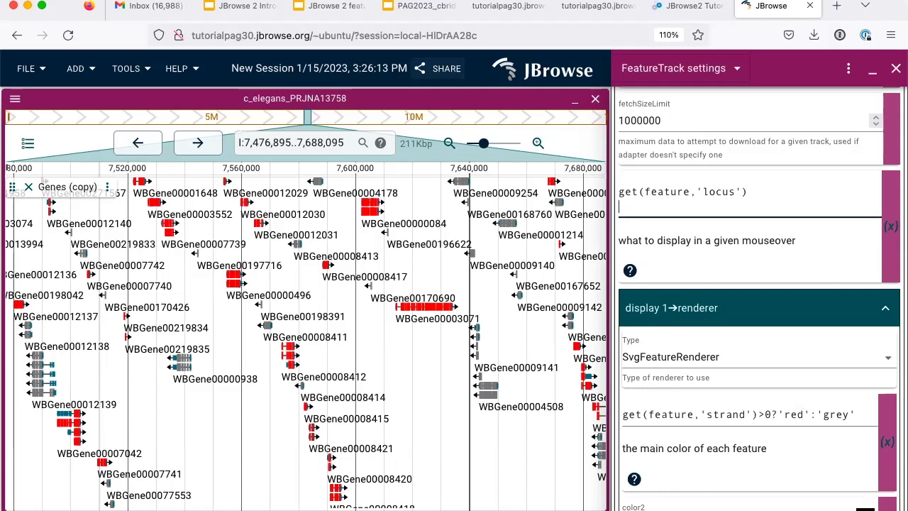
{"action": "key", "text": "BackSpace"}
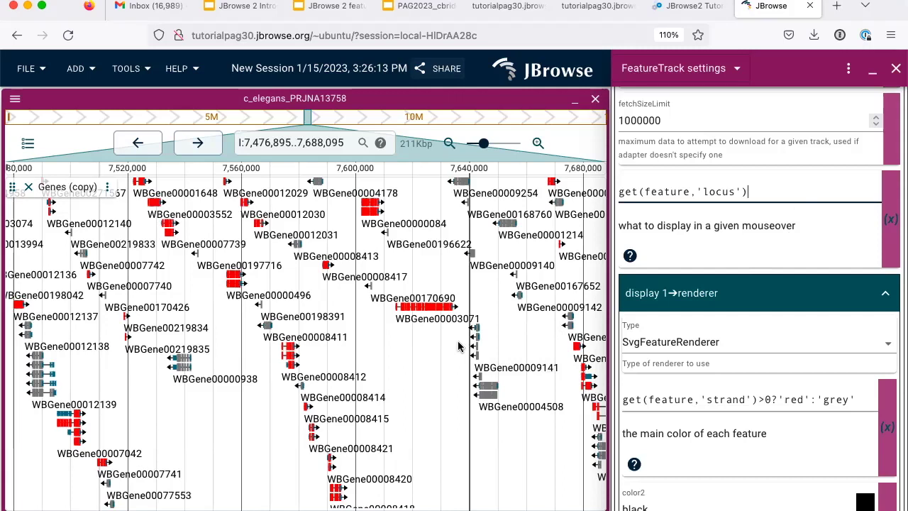
Zoom in on the Genes (copy) track to a 52.8Kbp region and check a gene's mouseover text
{"action": "left_click", "coordinate": [538, 144]}
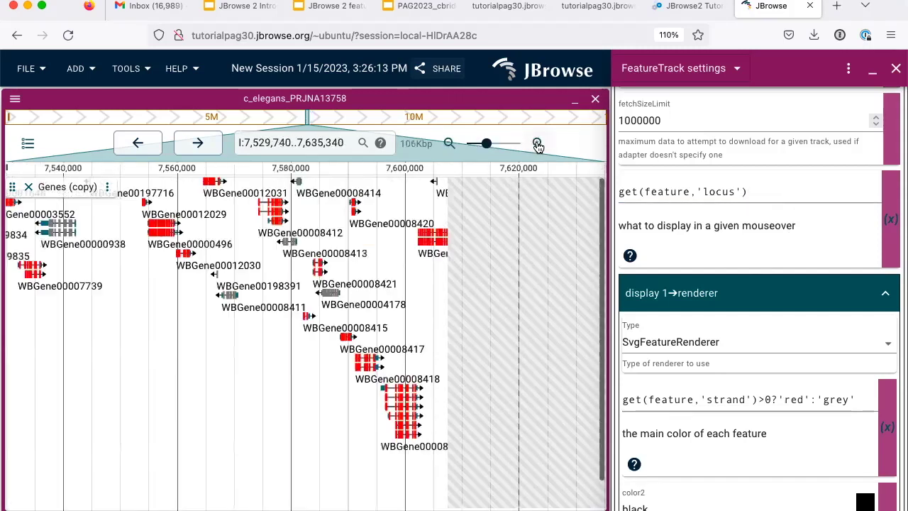
{"action": "left_click", "coordinate": [538, 144]}
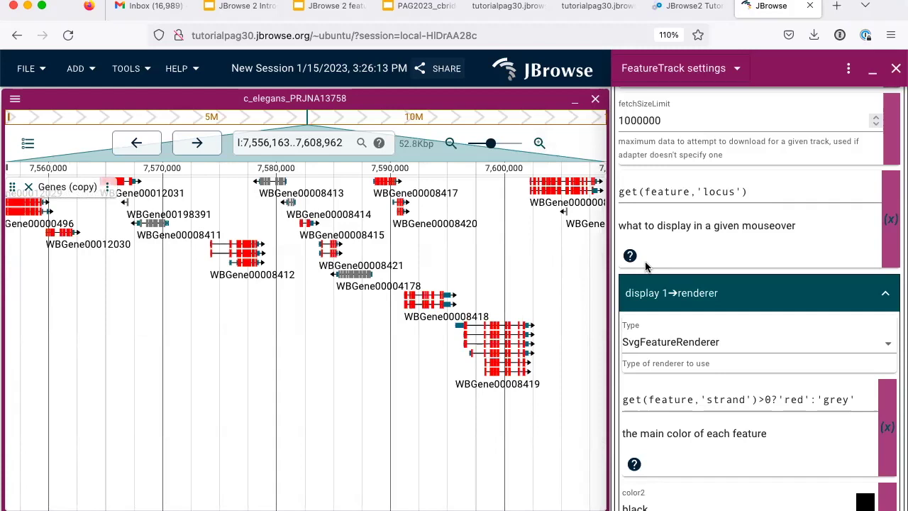
{"action": "mouse_move", "coordinate": [568, 189]}
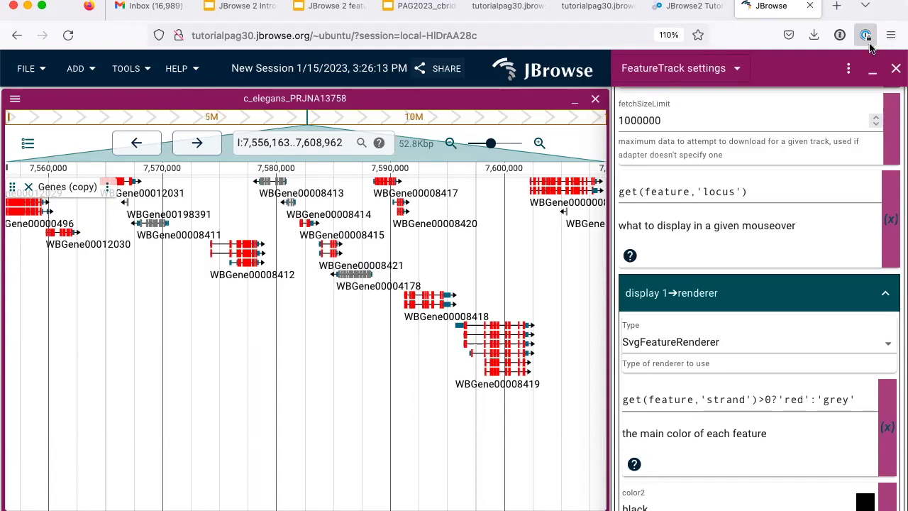
Close the track settings, copy the Genes (copy) track's configuration from its about-track information, and dismiss the dialog
{"action": "left_click", "coordinate": [896, 68]}
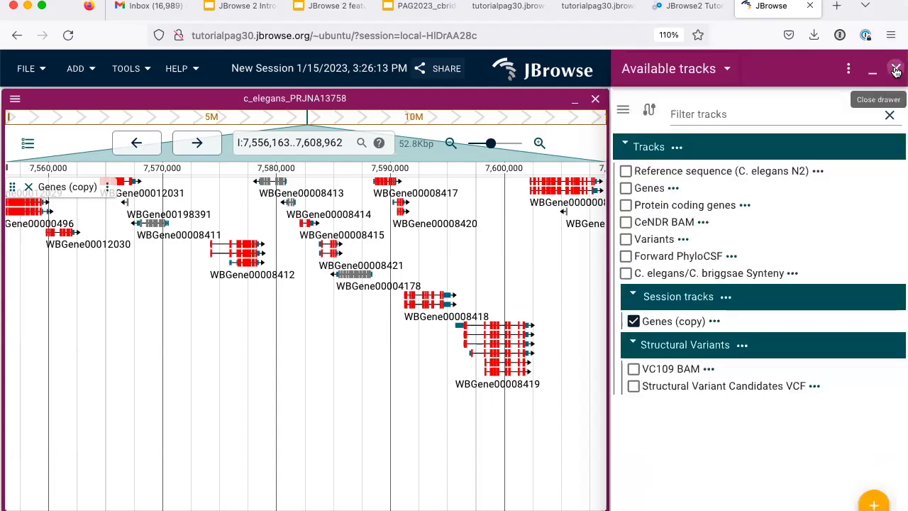
{"action": "left_click", "coordinate": [714, 321]}
{"action": "left_click", "coordinate": [730, 334]}
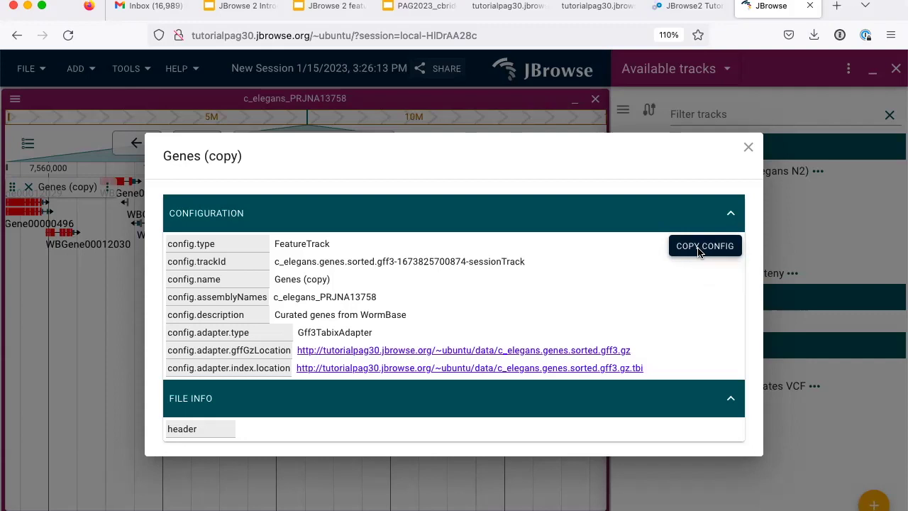
{"action": "left_click", "coordinate": [703, 248]}
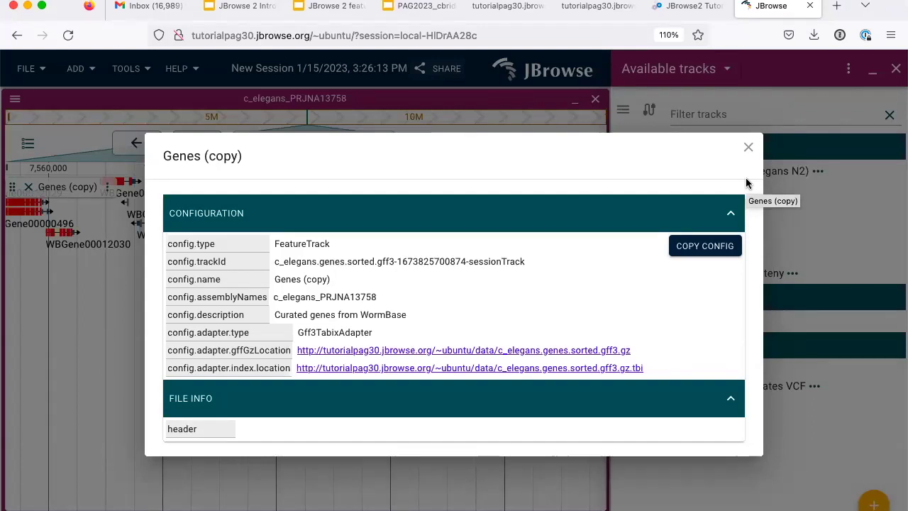
{"action": "left_click", "coordinate": [858, 193]}
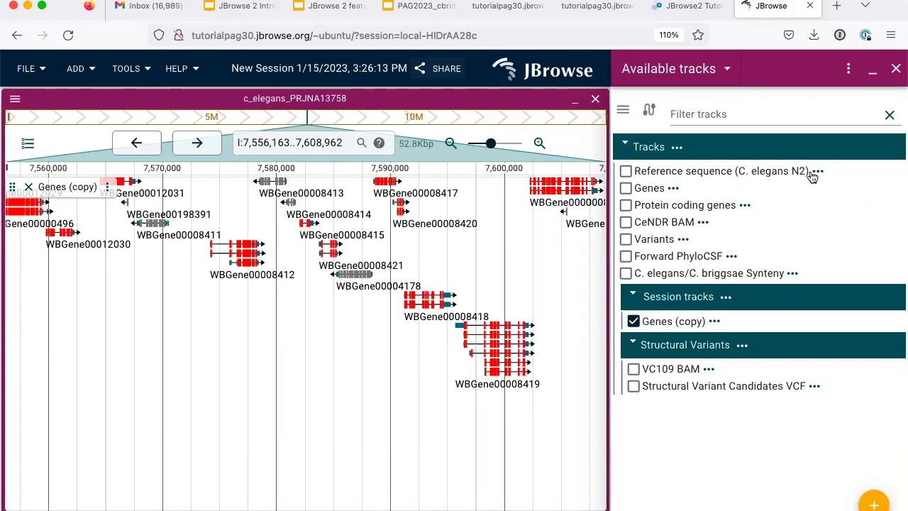
Copy the mouseover expression 'Locus: '+get(feature,'locus') from the tutorial page
{"action": "left_click", "coordinate": [685, 6]}
{"action": "scroll", "coordinate": [372, 299], "scroll_direction": "down", "scroll_amount": 5}
{"action": "scroll", "coordinate": [373, 299], "scroll_direction": "up", "scroll_amount": 1}
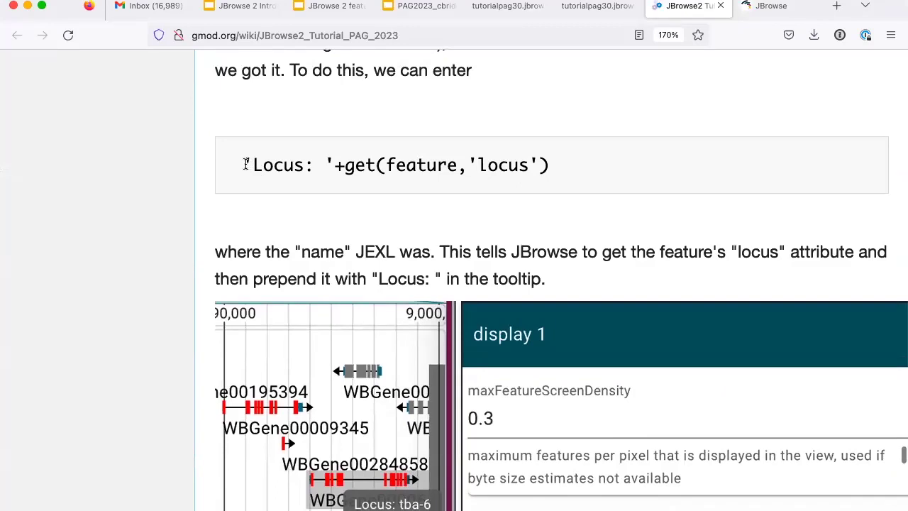
{"action": "left_click_drag", "start_coordinate": [246, 164], "coordinate": [536, 182]}
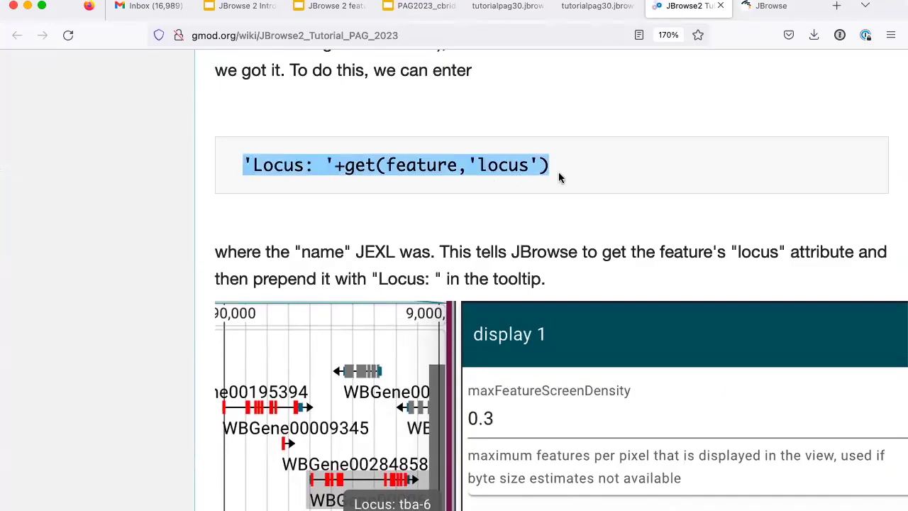
In JBrowse, replace the Genes (copy) mouseover callback with 'Locus: '+get(feature,'locus') and check the tooltip on gene WBGene00008419
{"action": "left_click", "coordinate": [771, 7]}
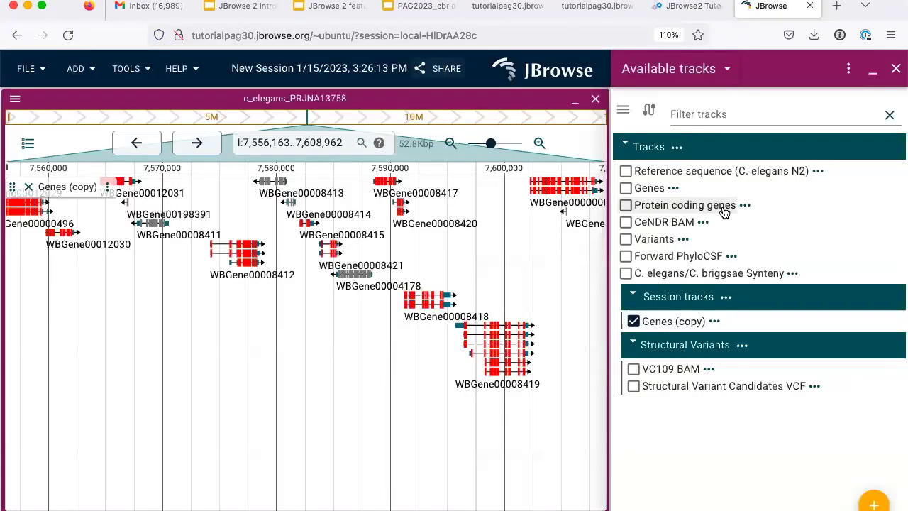
{"action": "left_click", "coordinate": [714, 322]}
{"action": "left_click", "coordinate": [752, 357]}
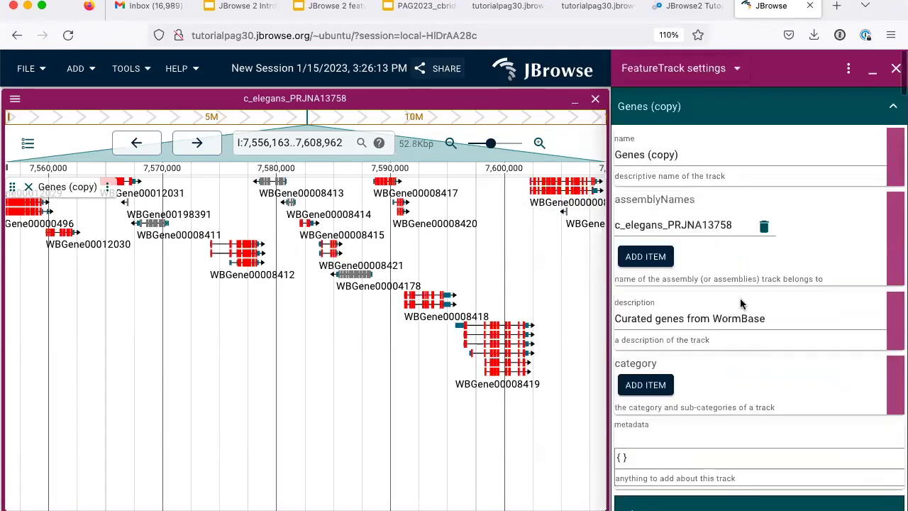
{"action": "scroll", "coordinate": [741, 303], "scroll_direction": "down", "scroll_amount": 5}
{"action": "scroll", "coordinate": [741, 304], "scroll_direction": "down", "scroll_amount": 15}
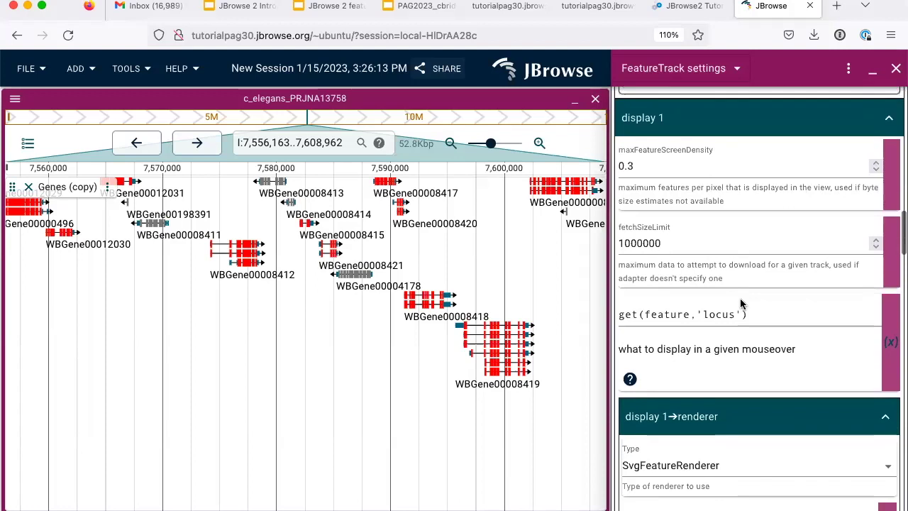
{"action": "key", "text": "ctrl+a"}
{"action": "key", "text": "ctrl+v"}
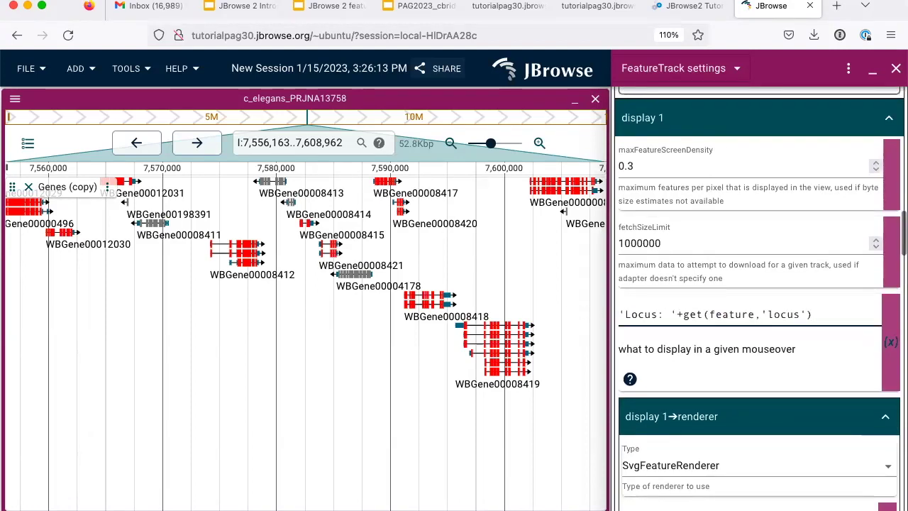
{"action": "mouse_move", "coordinate": [492, 353]}
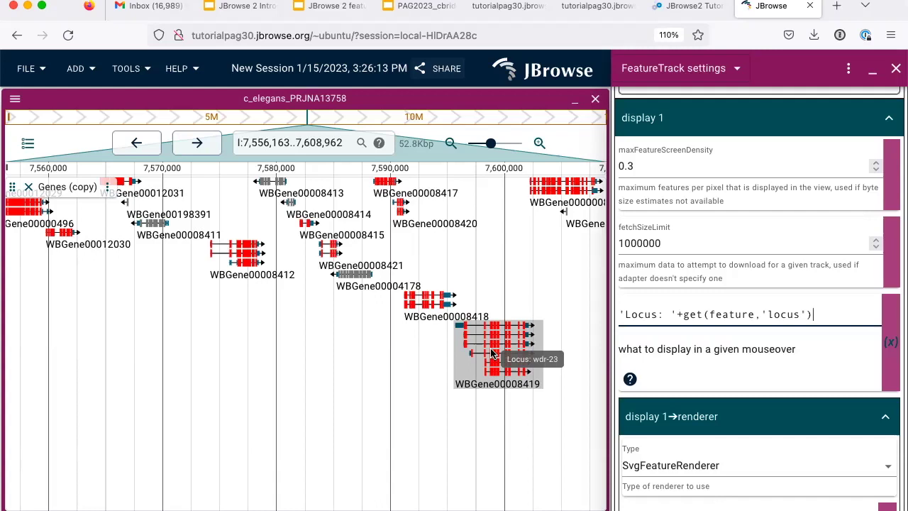
Read the tutorial's "Using the admin-server" section
{"action": "left_click", "coordinate": [683, 6]}
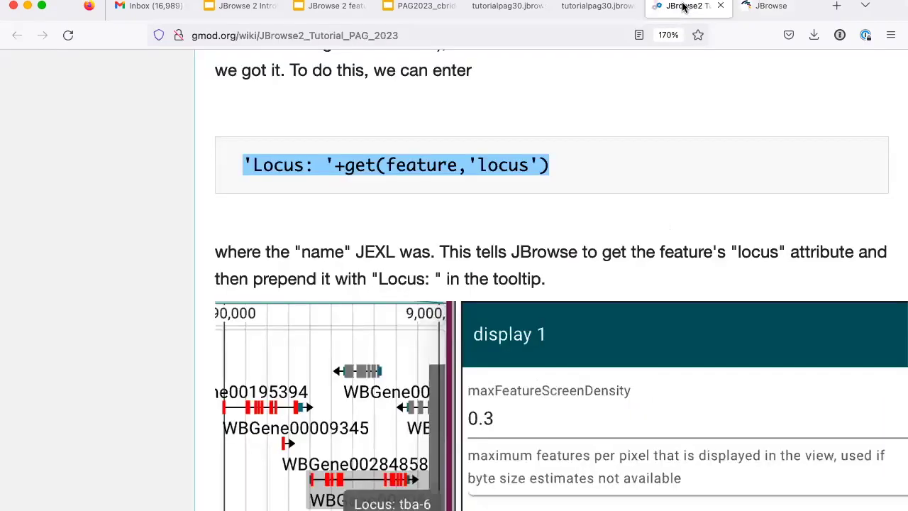
{"action": "scroll", "coordinate": [316, 344], "scroll_direction": "down", "scroll_amount": 10}
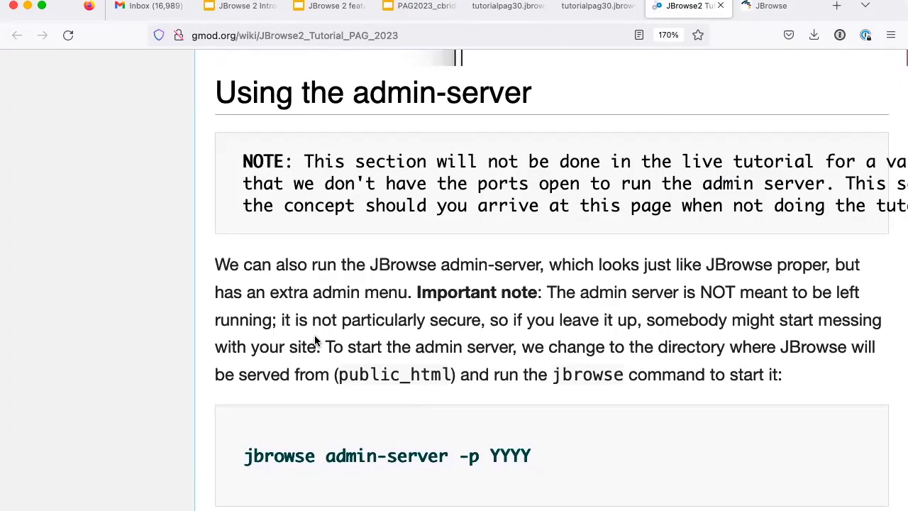
{"action": "scroll", "coordinate": [314, 335], "scroll_direction": "down", "scroll_amount": 2}
{"action": "scroll", "coordinate": [314, 335], "scroll_direction": "up", "scroll_amount": 1}
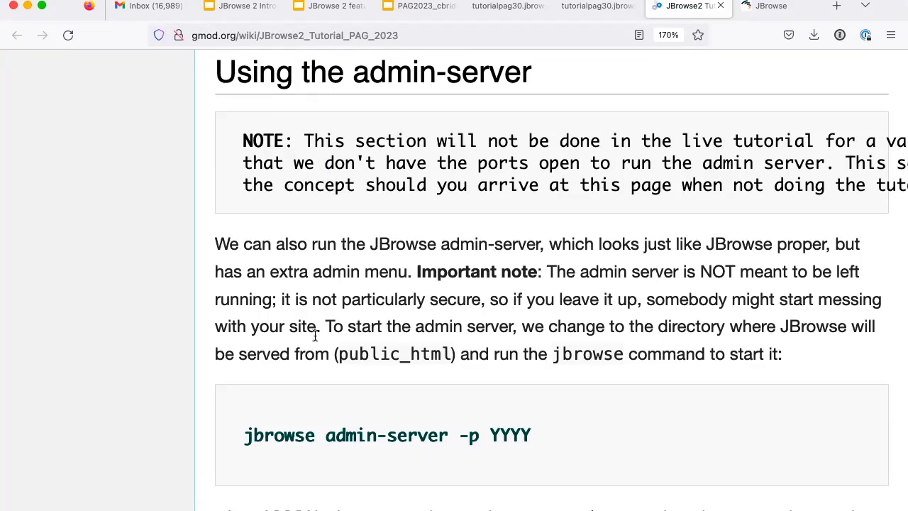
Switch to the terminal, list the files in public_html, and open config.json in vi
{"action": "left_click", "coordinate": [766, 7]}
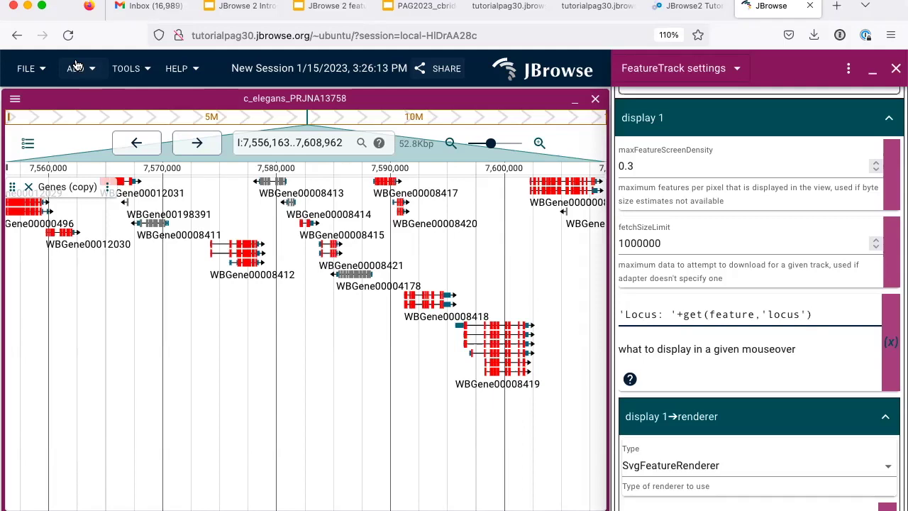
{"action": "key", "text": "super+Tab"}
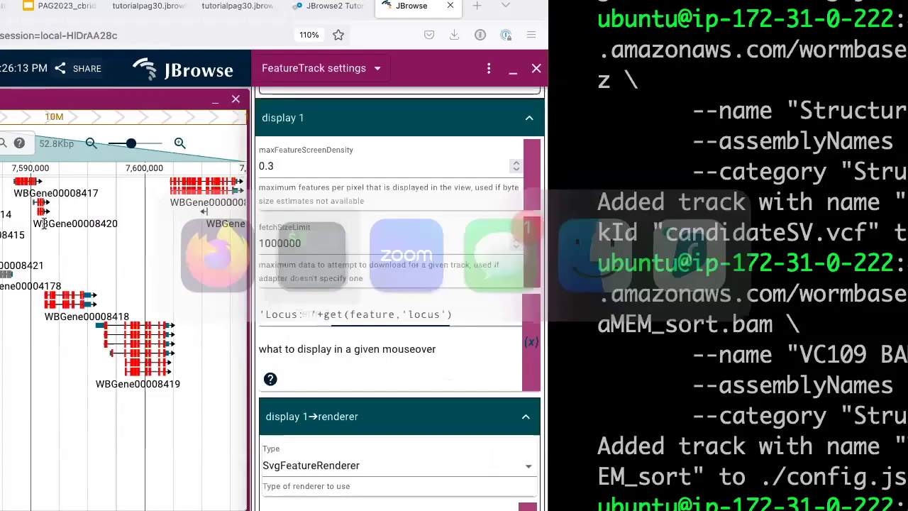
{"action": "type", "text": "sl"}
{"action": "key", "text": "BackSpace"}
{"action": "key", "text": "BackSpace"}
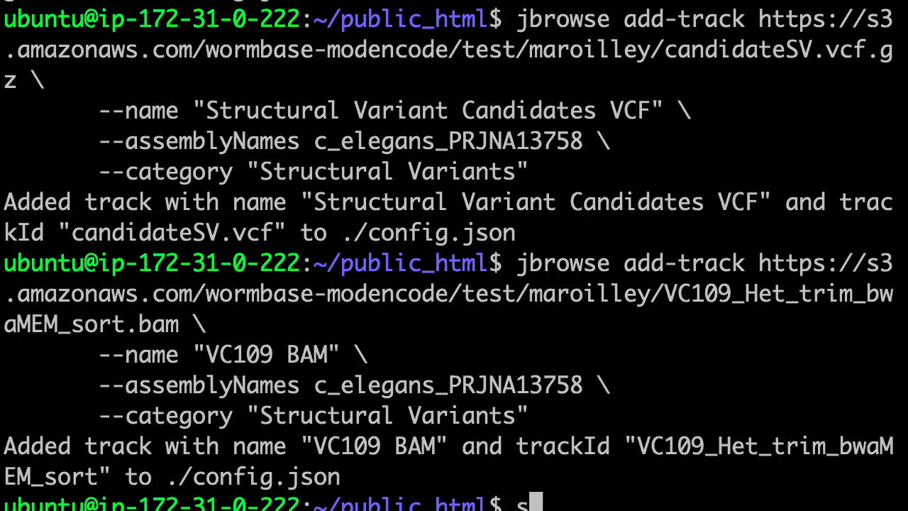
{"action": "type", "text": "ls"}
{"action": "key", "text": "Return"}
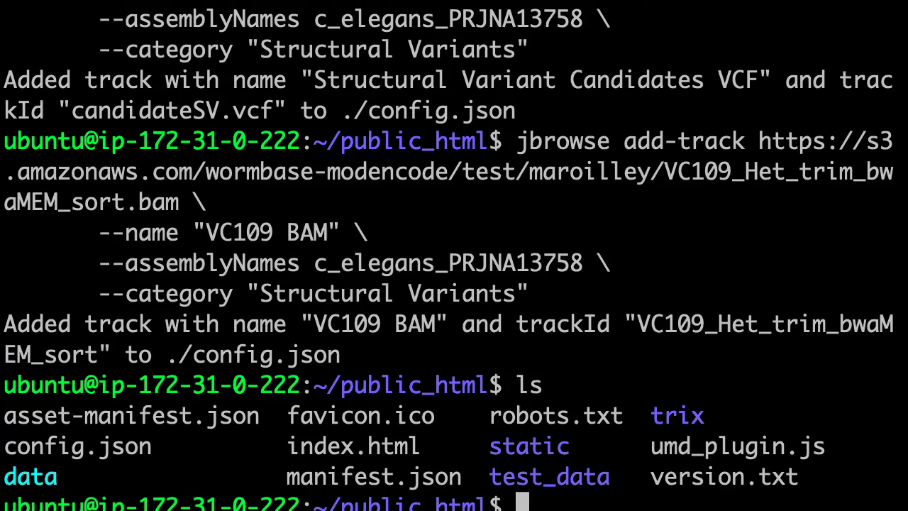
{"action": "type", "text": "vi config.json"}
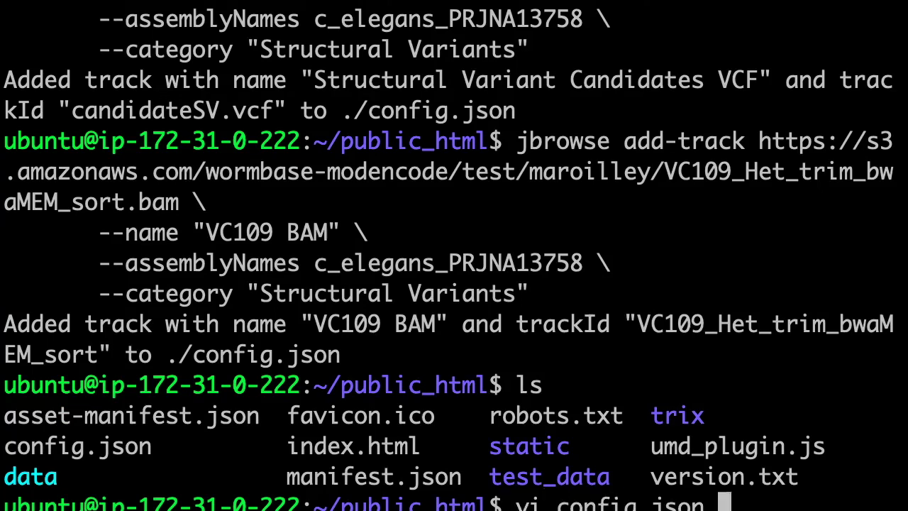
{"action": "key", "text": "Return"}
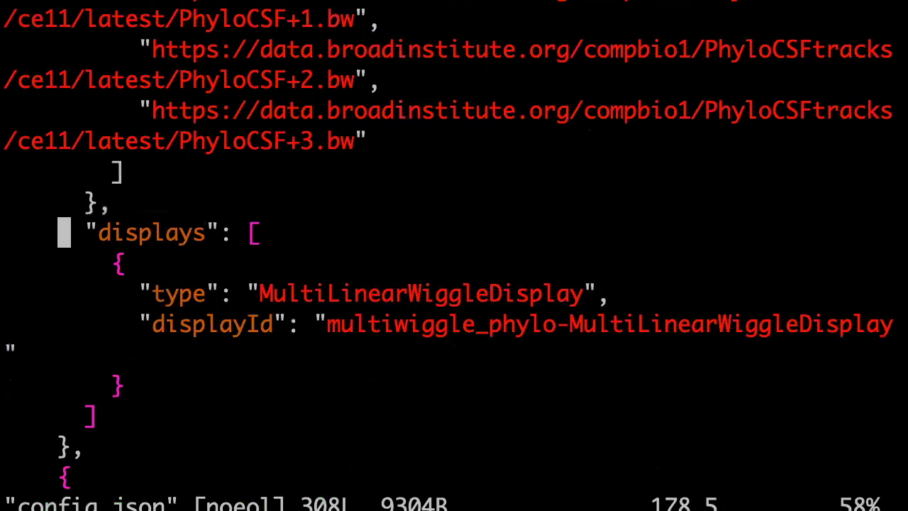
Examine the track entries in config.json, moving up from the Forward PhyloCSF track to the Variants track's adapter block
{"action": "key", "text": "k"}
{"action": "key", "text": "k"}
{"action": "key", "text": "k"}
{"action": "key", "text": "k"}
{"action": "key", "text": "k"}
{"action": "key", "text": "k"}
{"action": "key", "text": "k"}
{"action": "key", "text": "k"}
{"action": "key", "text": "k"}
{"action": "key", "text": "k"}
{"action": "key", "text": "k"}
{"action": "key", "text": "k"}
{"action": "key", "text": "k"}
{"action": "key", "text": "k"}
{"action": "key", "text": "k"}
{"action": "key", "text": "k"}
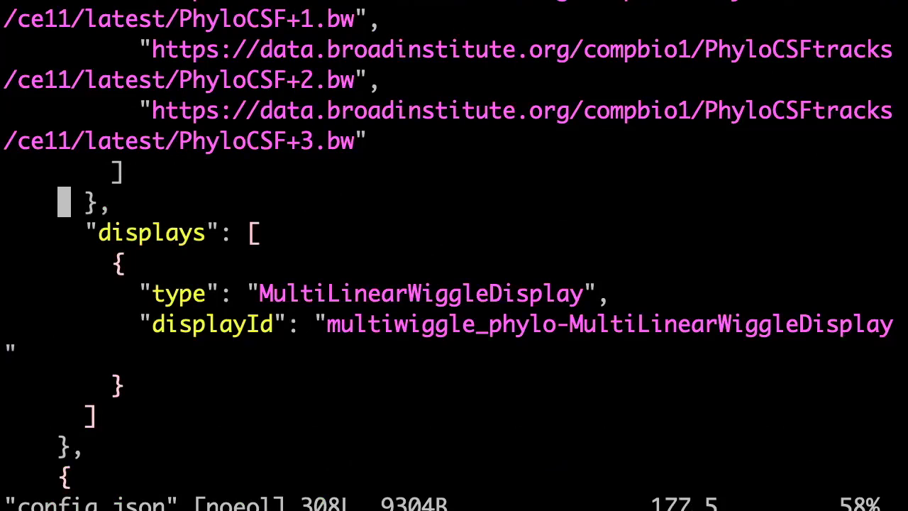
{"action": "key", "text": "k"}
{"action": "key", "text": "k"}
{"action": "key", "text": "k"}
{"action": "key", "text": "k"}
{"action": "key", "text": "k"}
{"action": "key", "text": "k"}
{"action": "key", "text": "k"}
{"action": "key", "text": "k"}
{"action": "key", "text": "k"}
{"action": "key", "text": "k"}
{"action": "key", "text": "k"}
{"action": "key", "text": "k"}
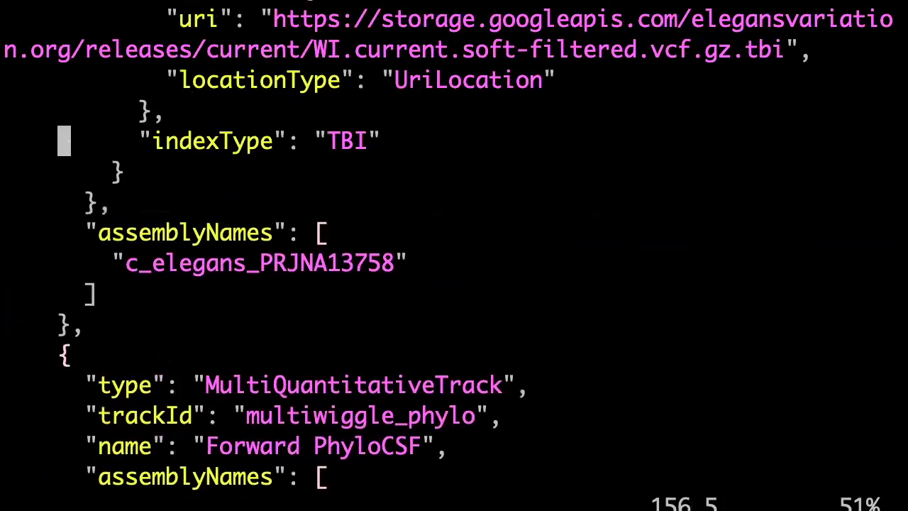
{"action": "key", "text": "k"}
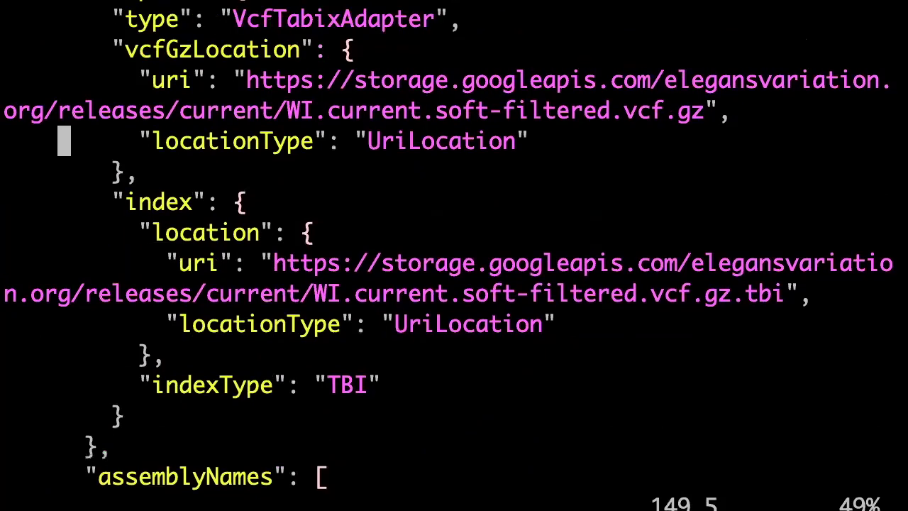
{"action": "key", "text": "k"}
{"action": "key", "text": "k"}
{"action": "key", "text": "k"}
{"action": "key", "text": "k"}
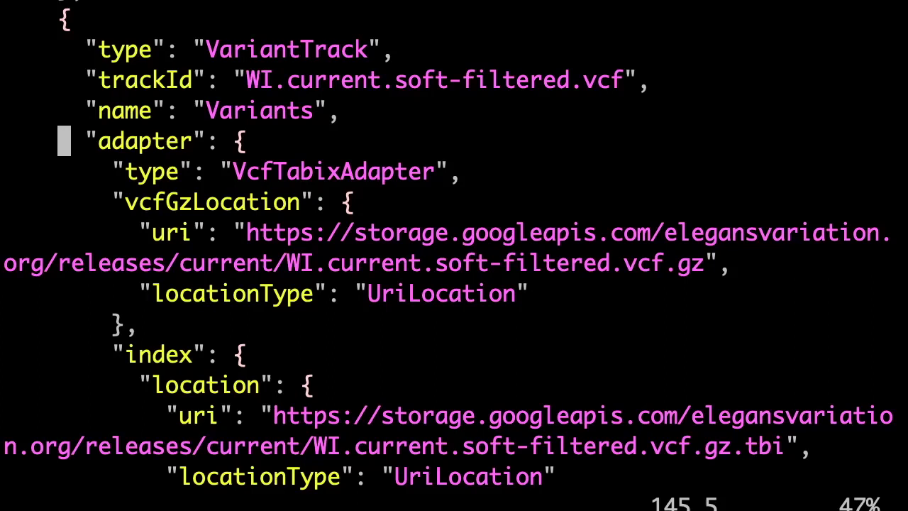
Quit vi without saving config.json, and switch to Firefox to return to the beginning of the JBrowse2 Tutorial PAG 2023 page
{"action": "type", "text": ":q"}
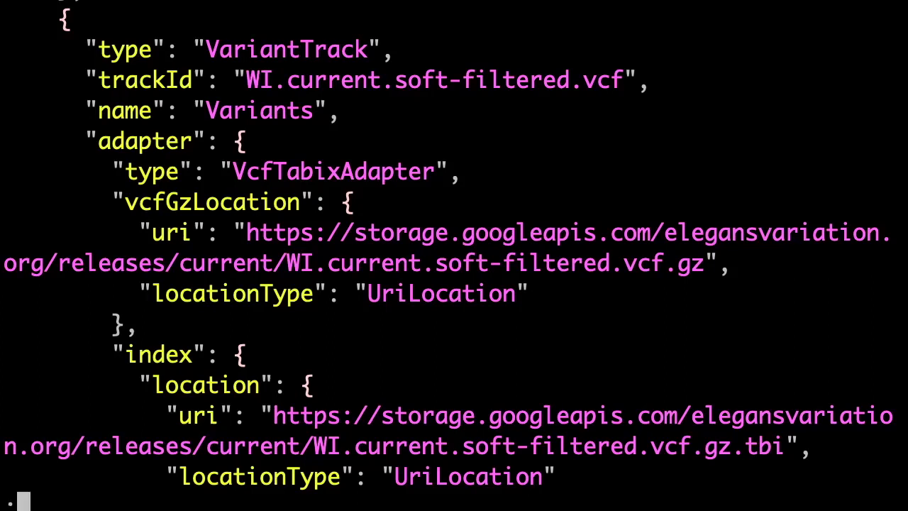
{"action": "key", "text": "Return"}
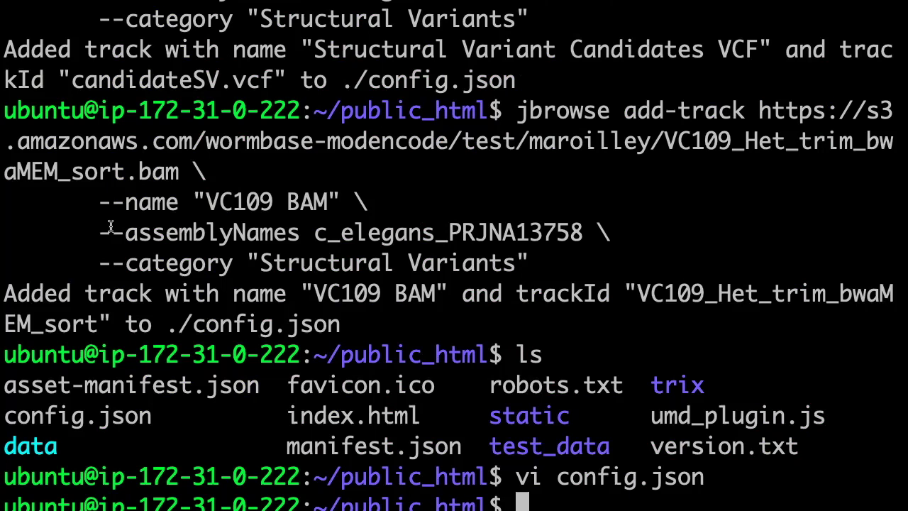
{"action": "key", "text": "super+Tab"}
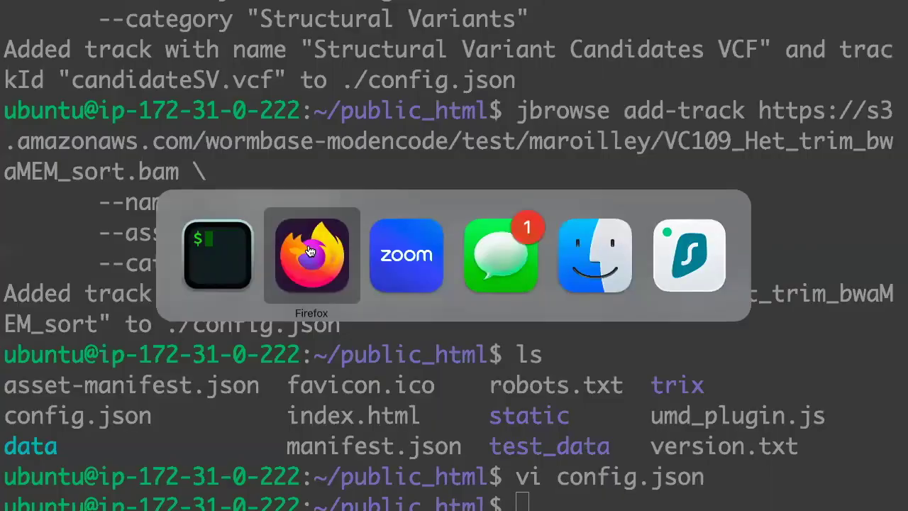
{"action": "left_click", "coordinate": [685, 6]}
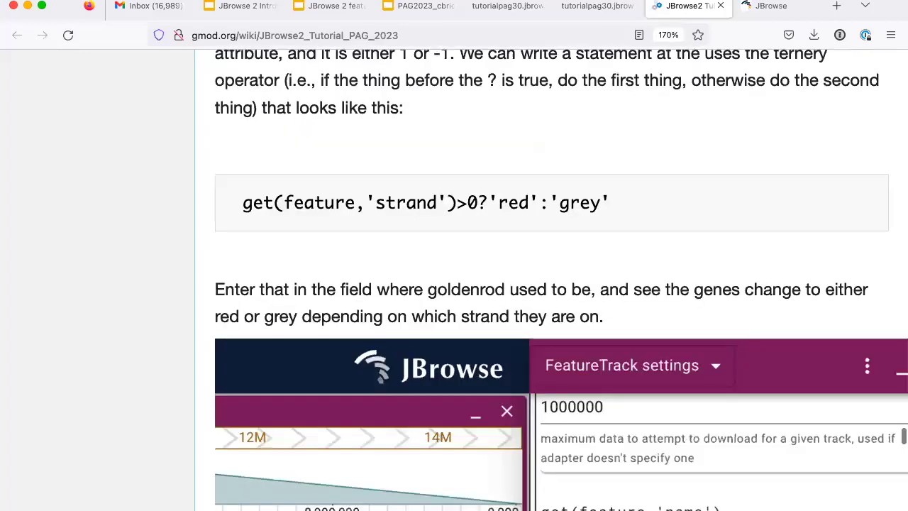
{"action": "scroll", "coordinate": [561, 284], "scroll_direction": "up", "scroll_amount": 6}
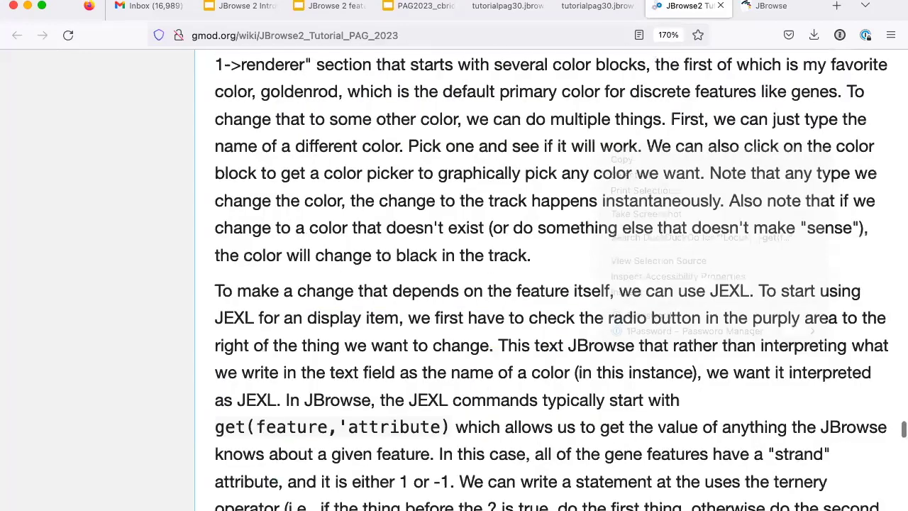
{"action": "scroll", "coordinate": [556, 123], "scroll_direction": "up", "scroll_amount": 15}
{"action": "scroll", "coordinate": [555, 122], "scroll_direction": "up", "scroll_amount": 20}
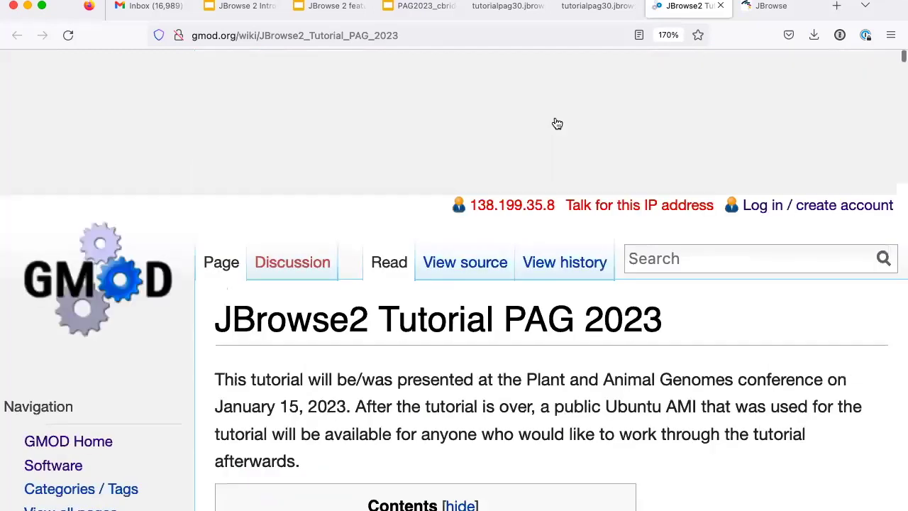